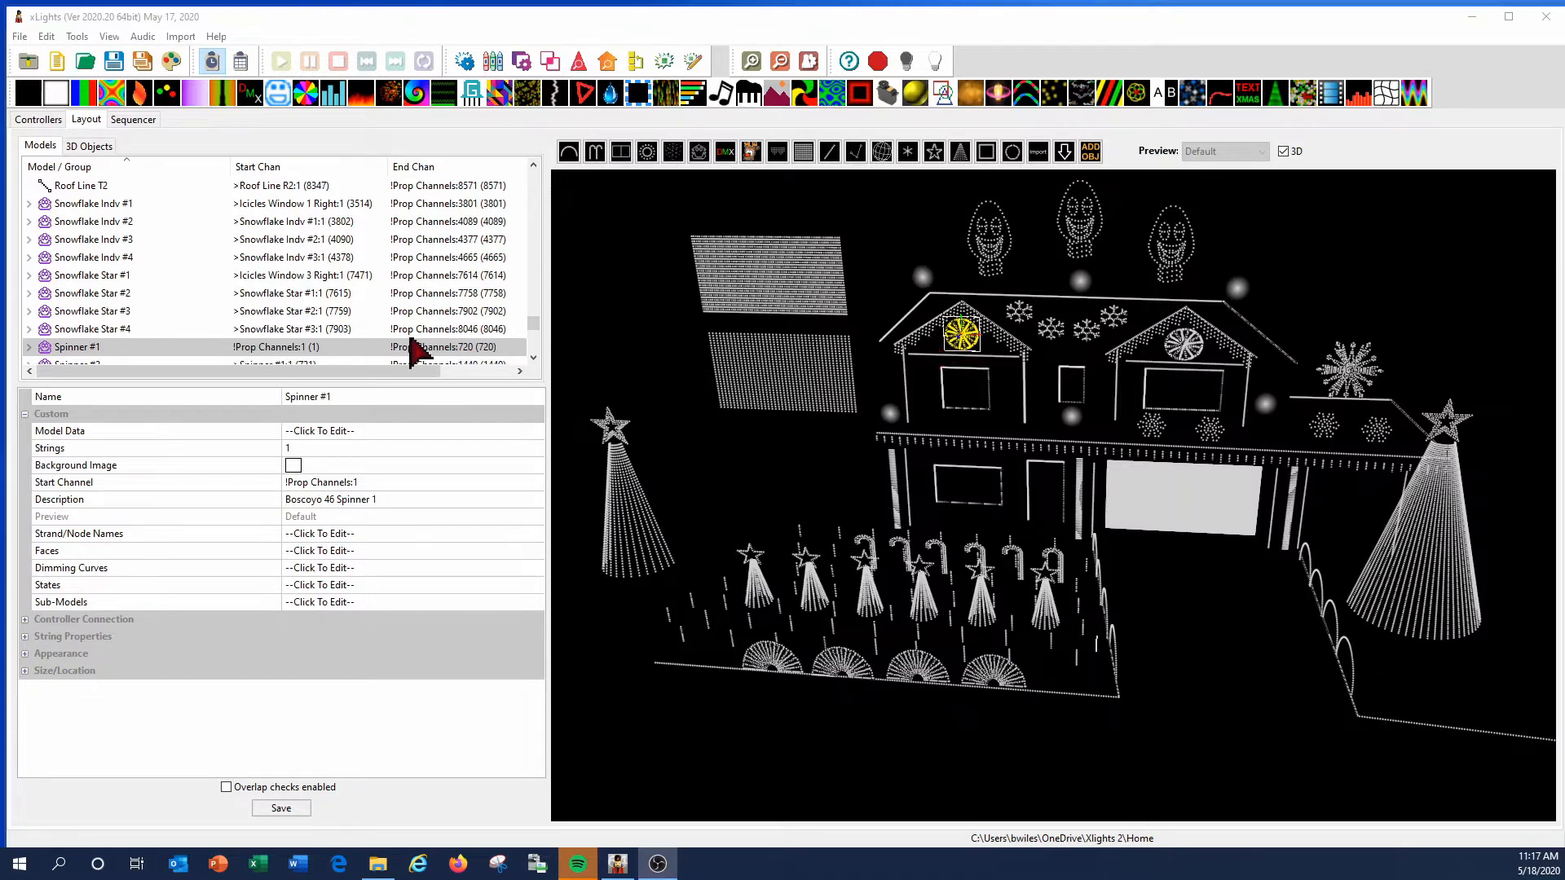
Inspect the Spokes submodel of Spinner #1 in an enlarged Sub Models window, then close it.
click(133, 347)
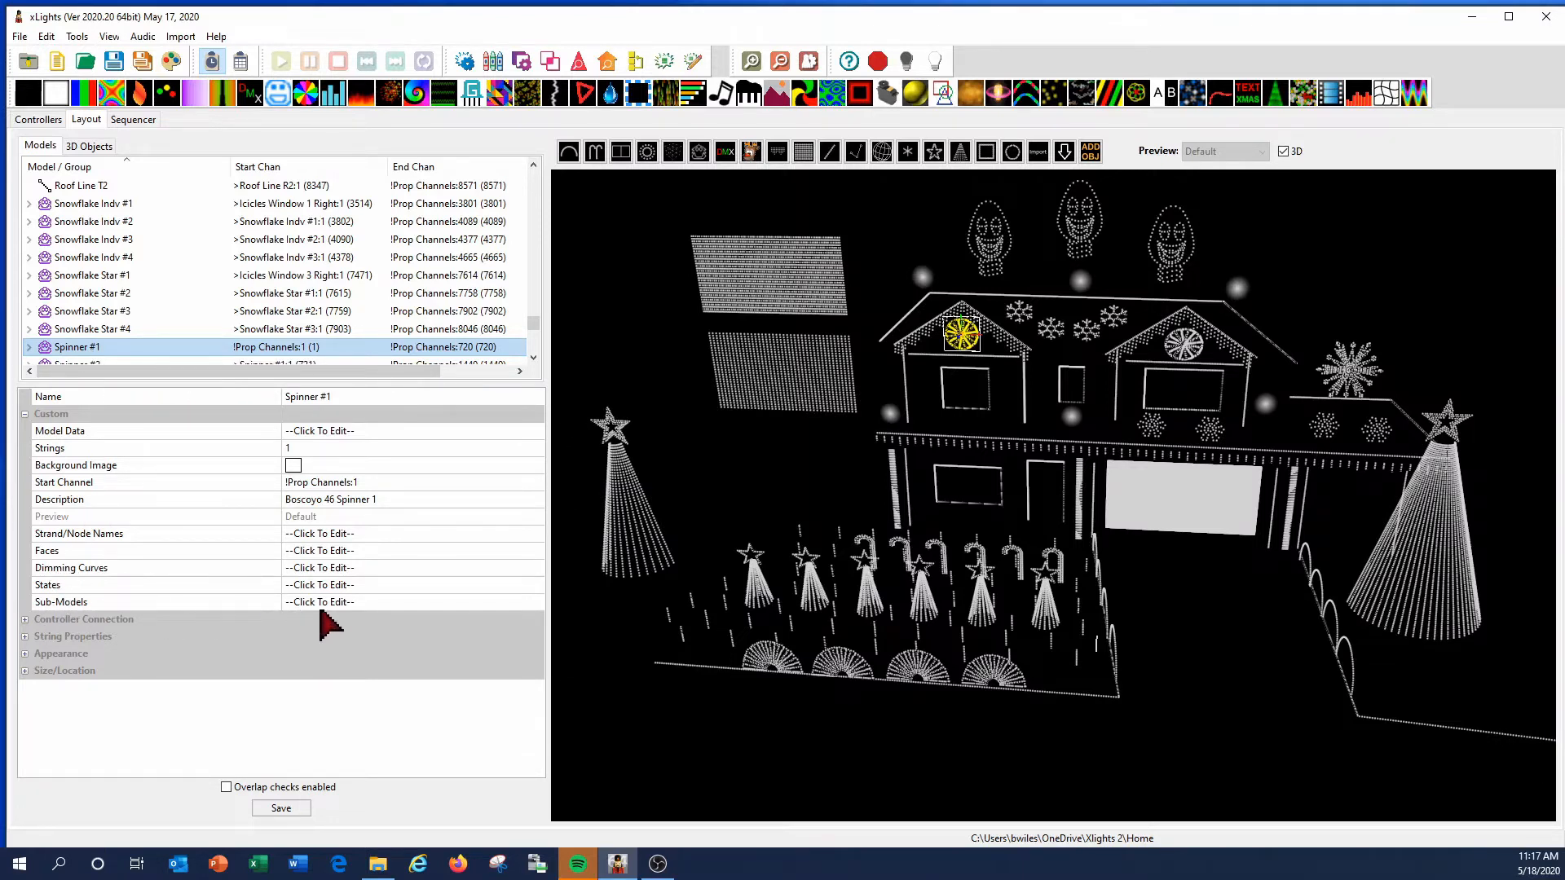
click(537, 608)
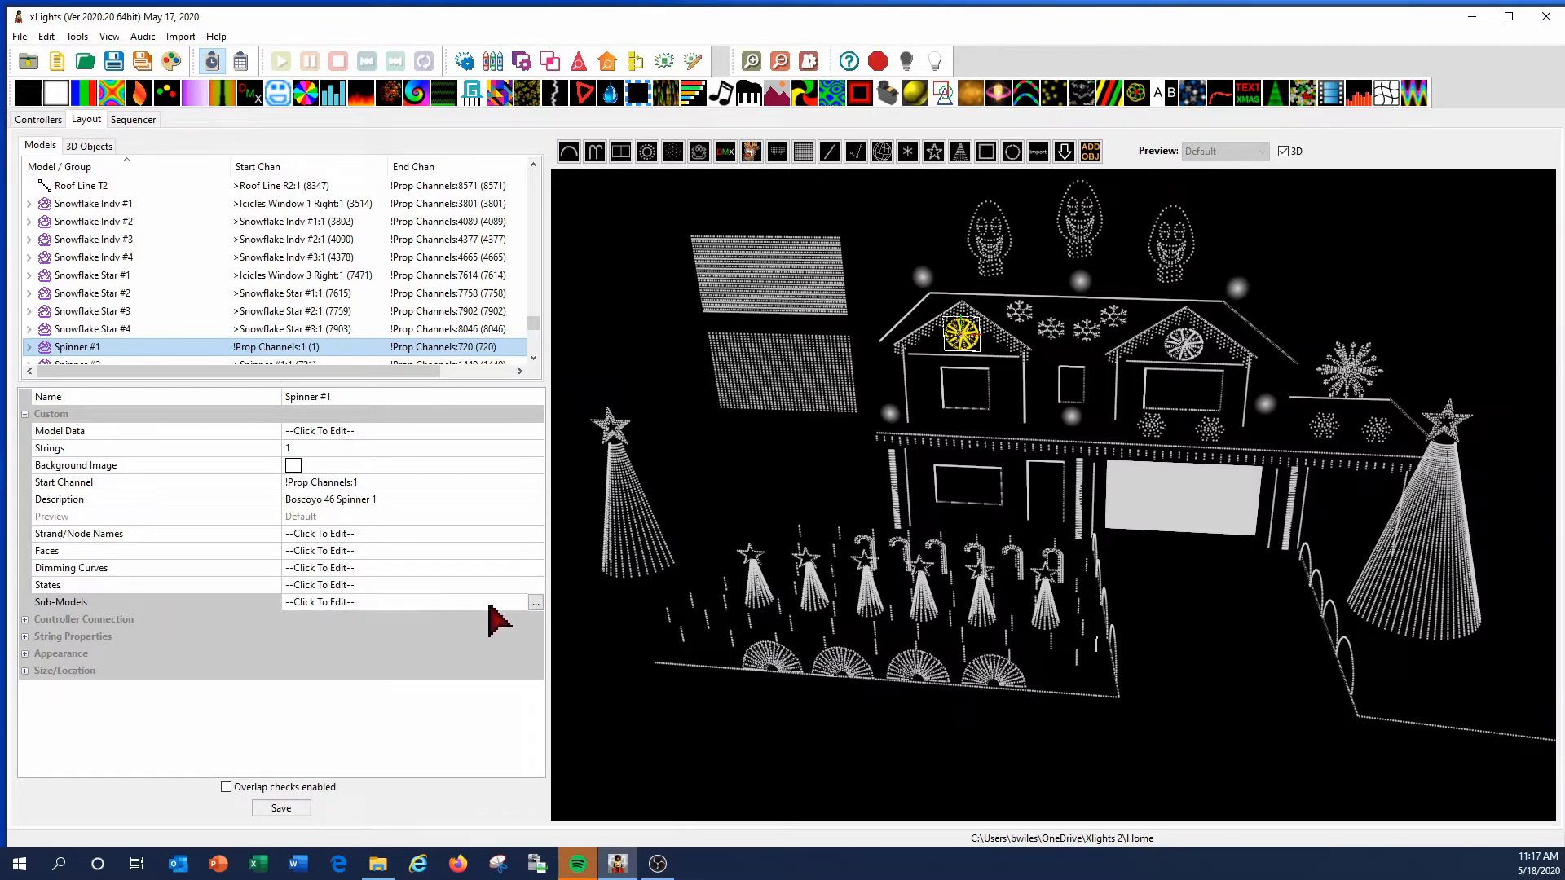
click(536, 603)
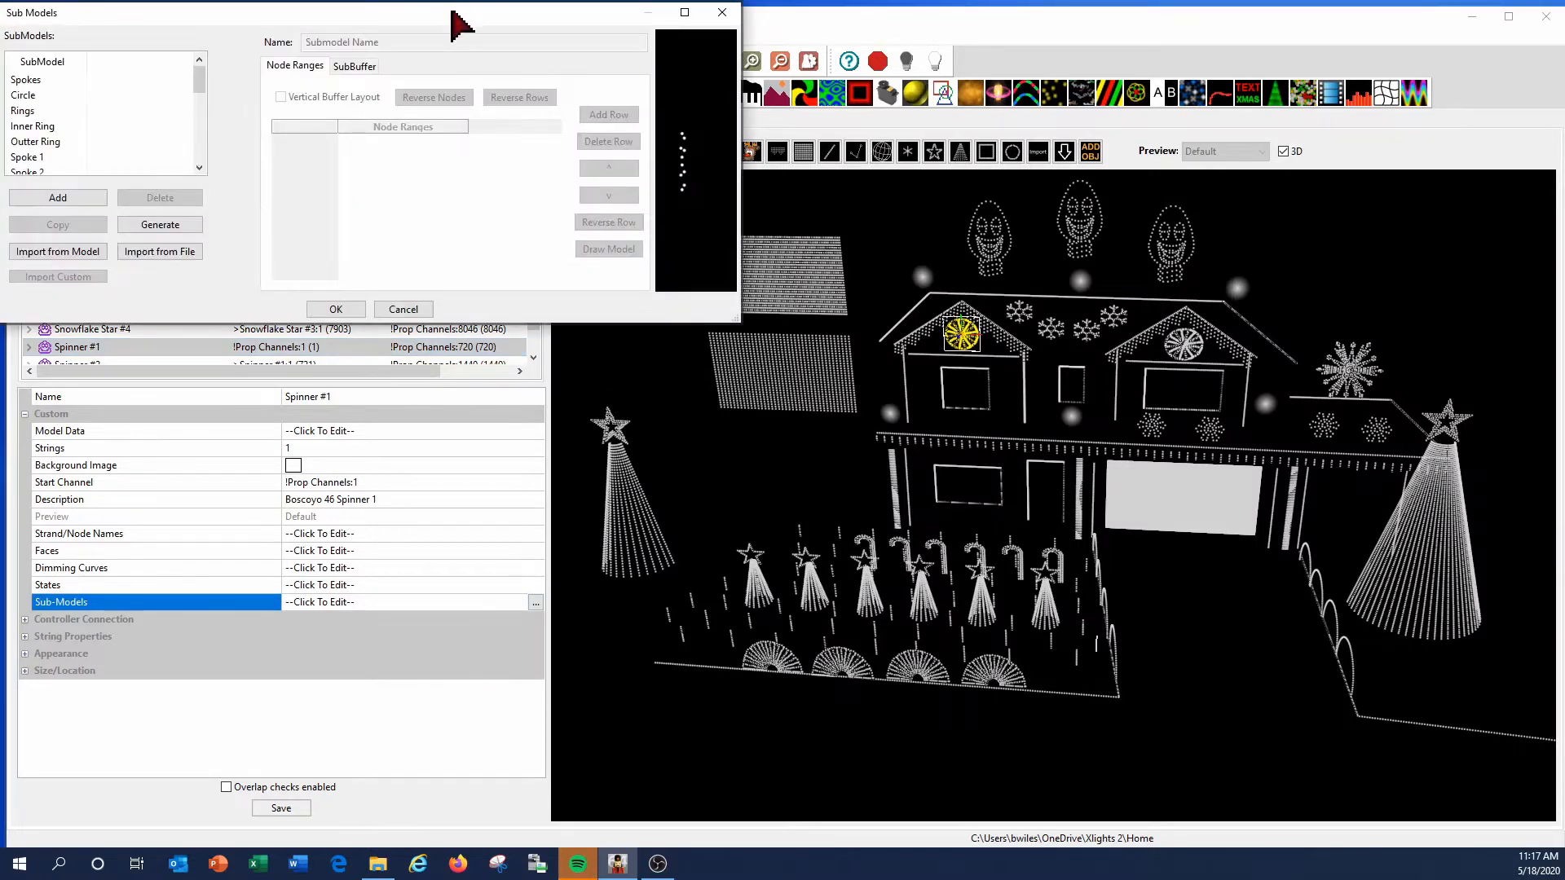
drag(463, 24, 650, 118)
click(872, 106)
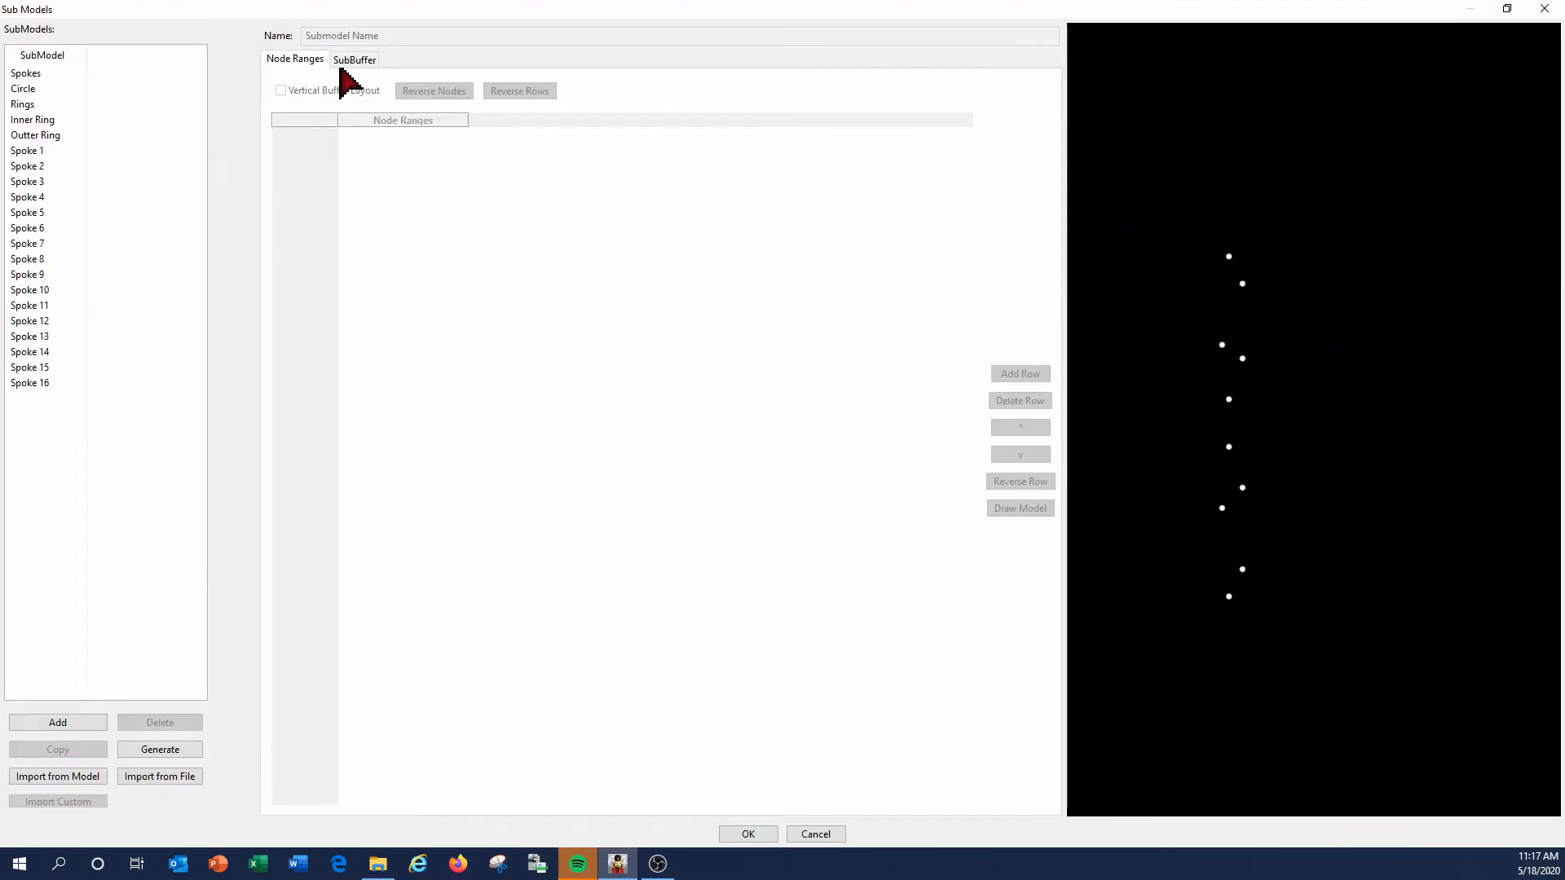
click(24, 75)
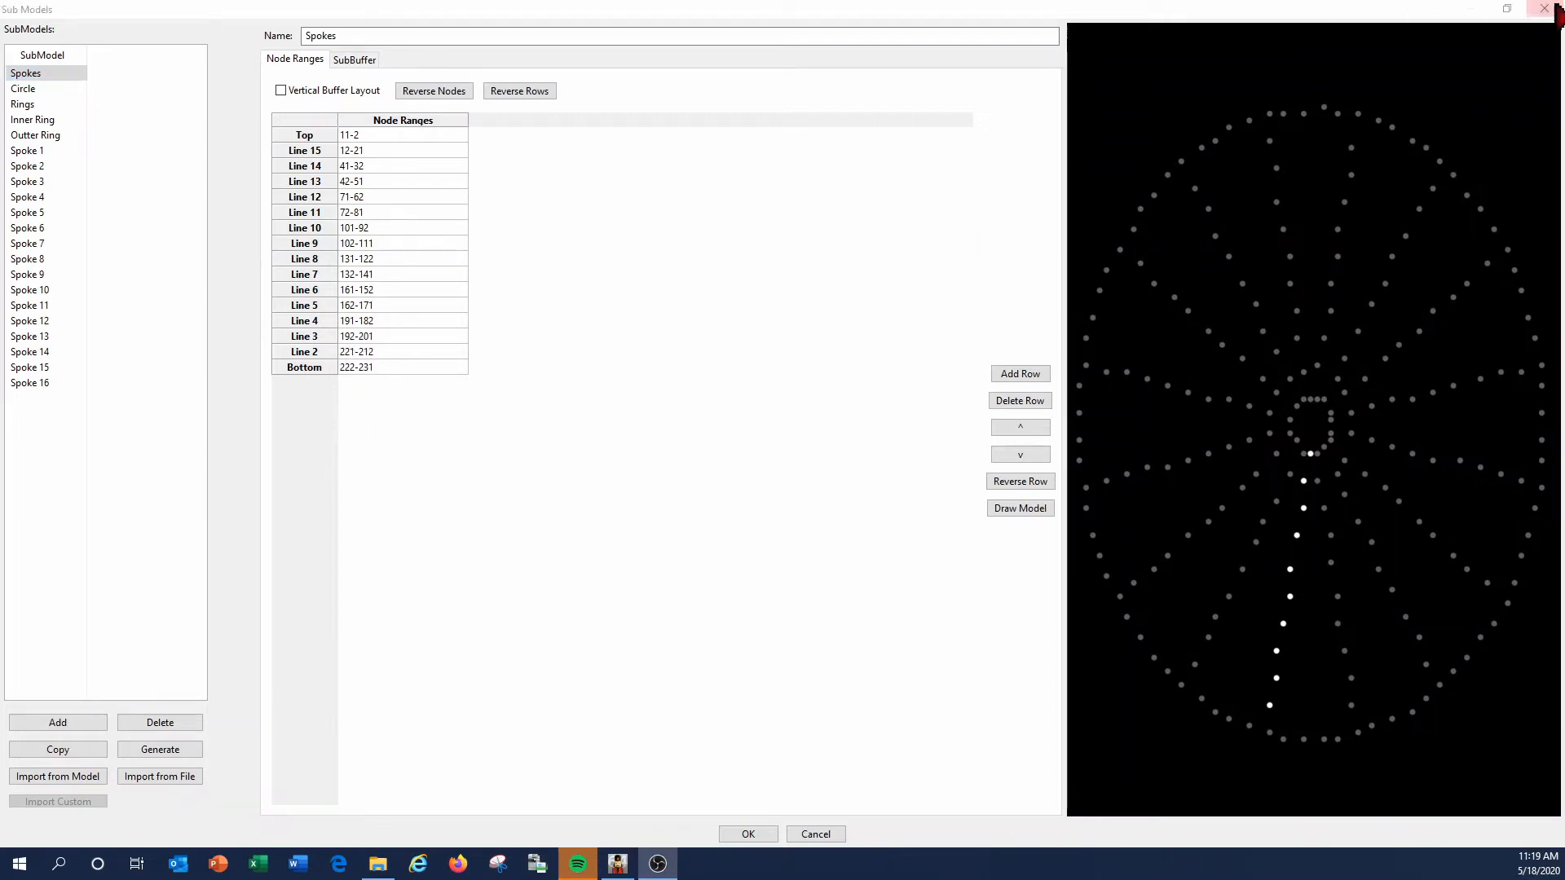
click(1548, 10)
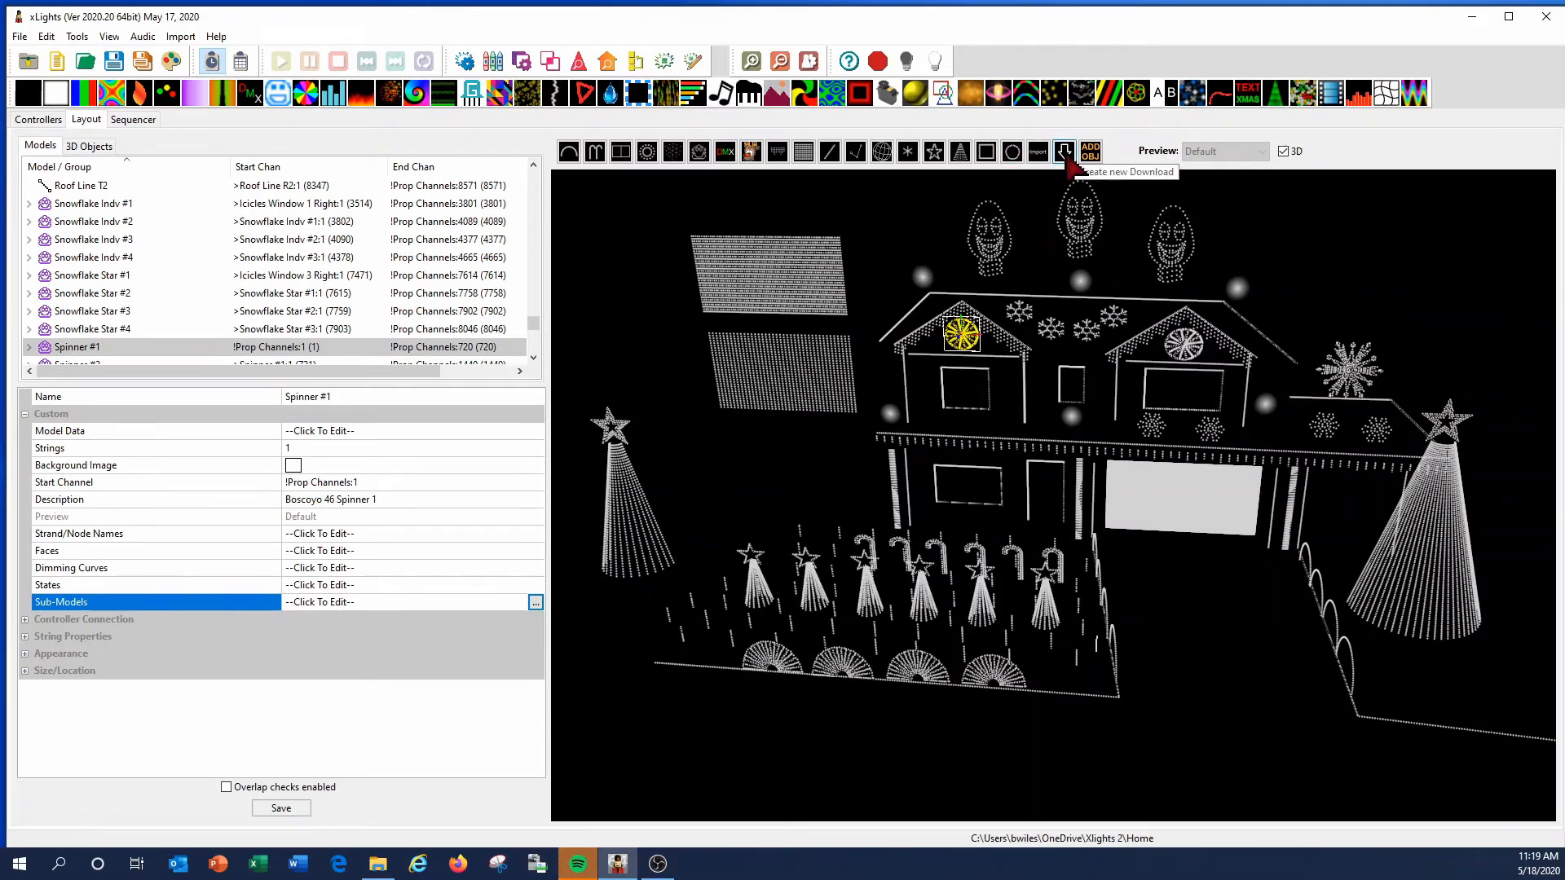
Download Gilbert Engineering's Spinner - 32" vendor model and place it in the empty area above the large snowflake.
click(1152, 221)
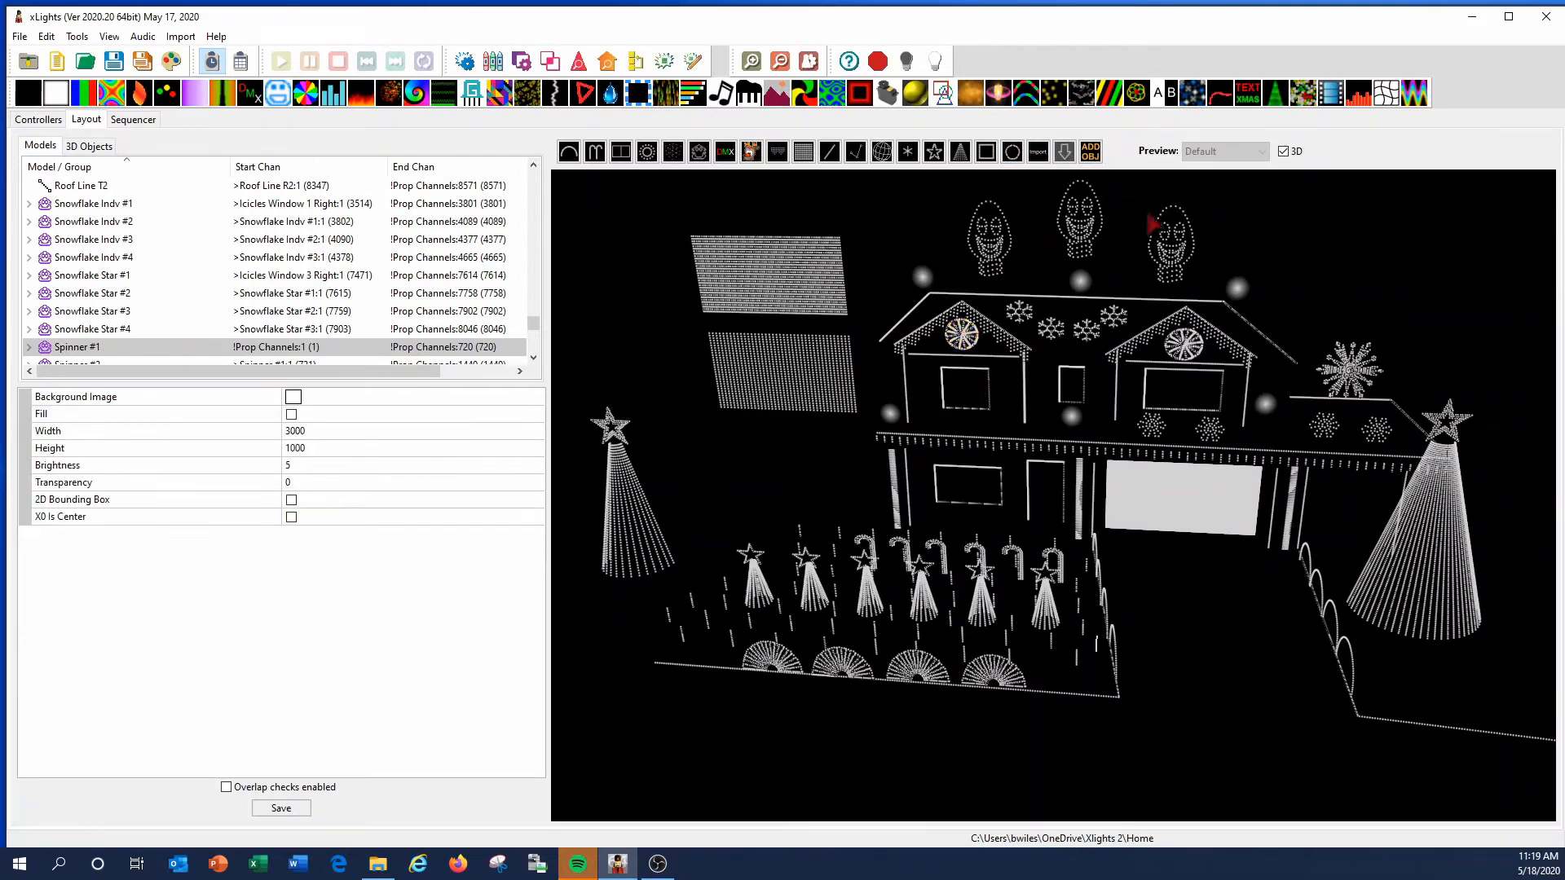
click(1340, 257)
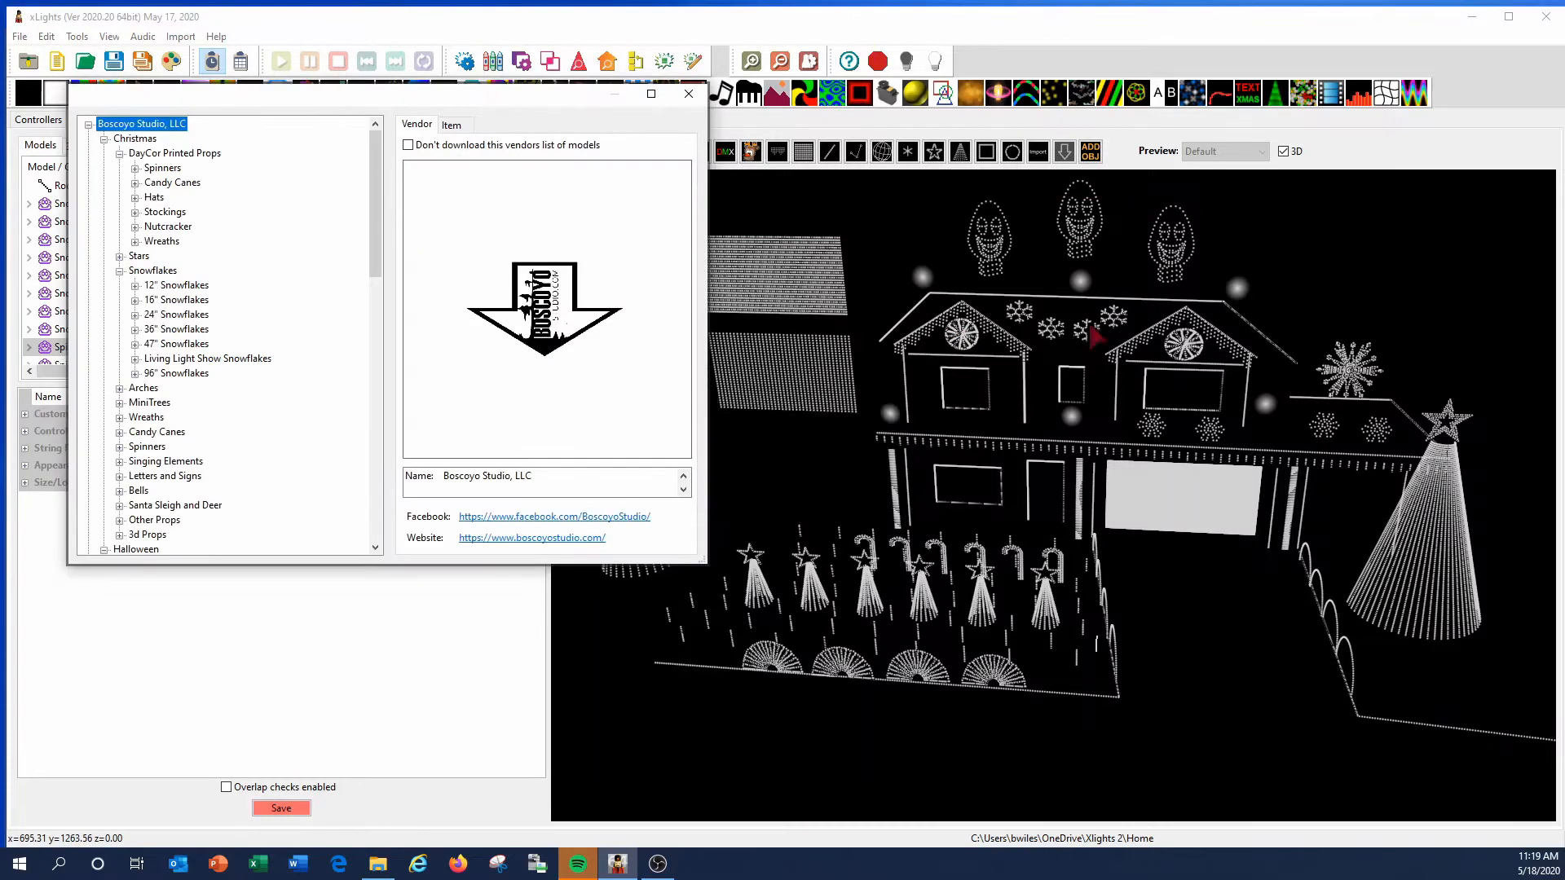
drag(378, 217, 366, 475)
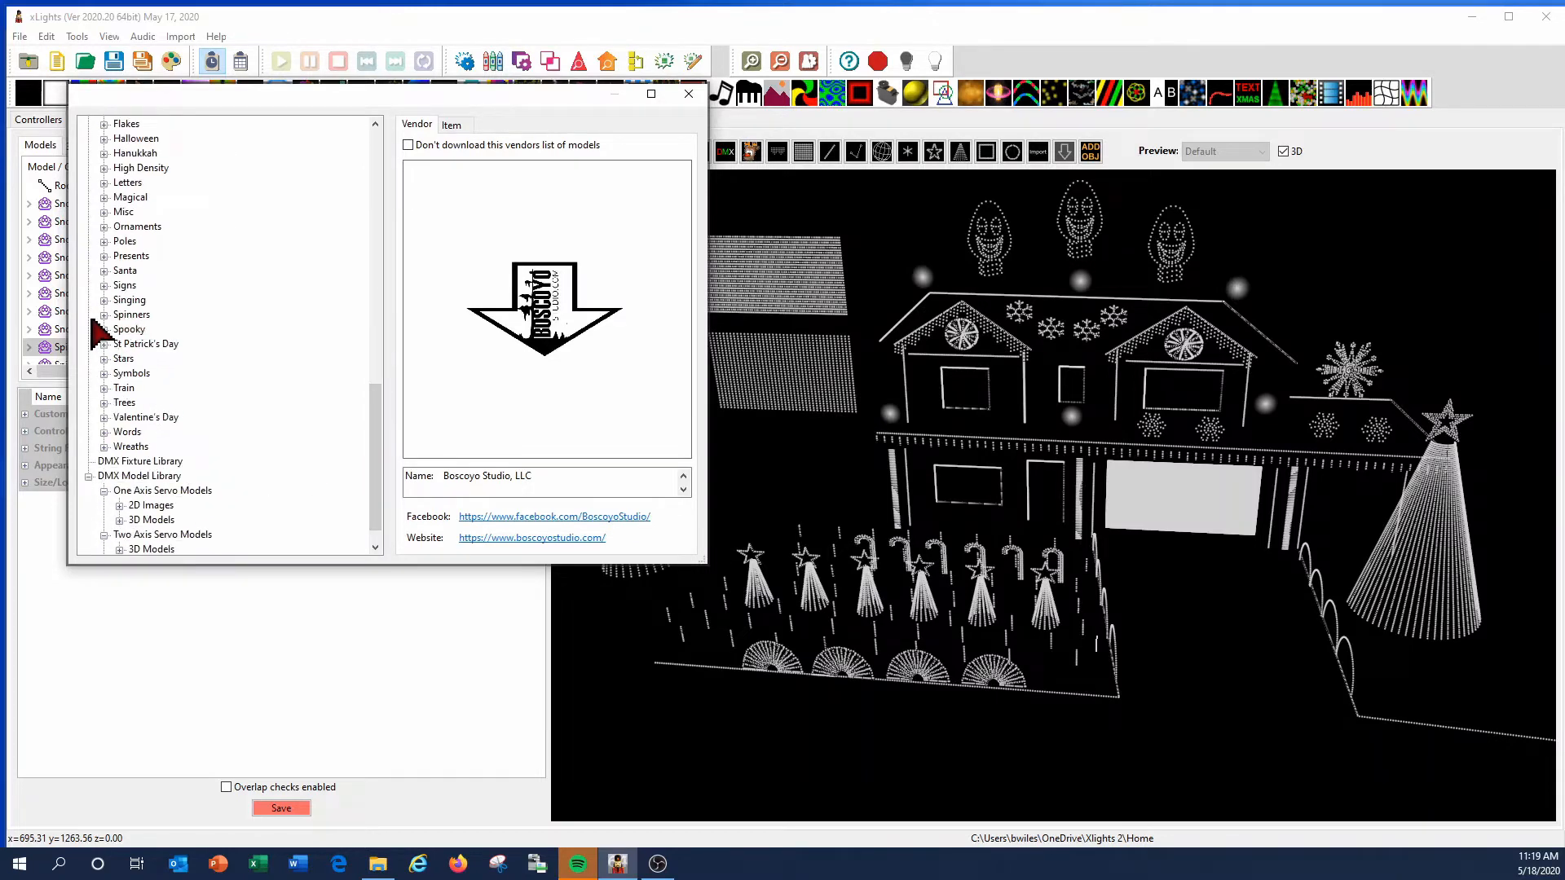
click(103, 314)
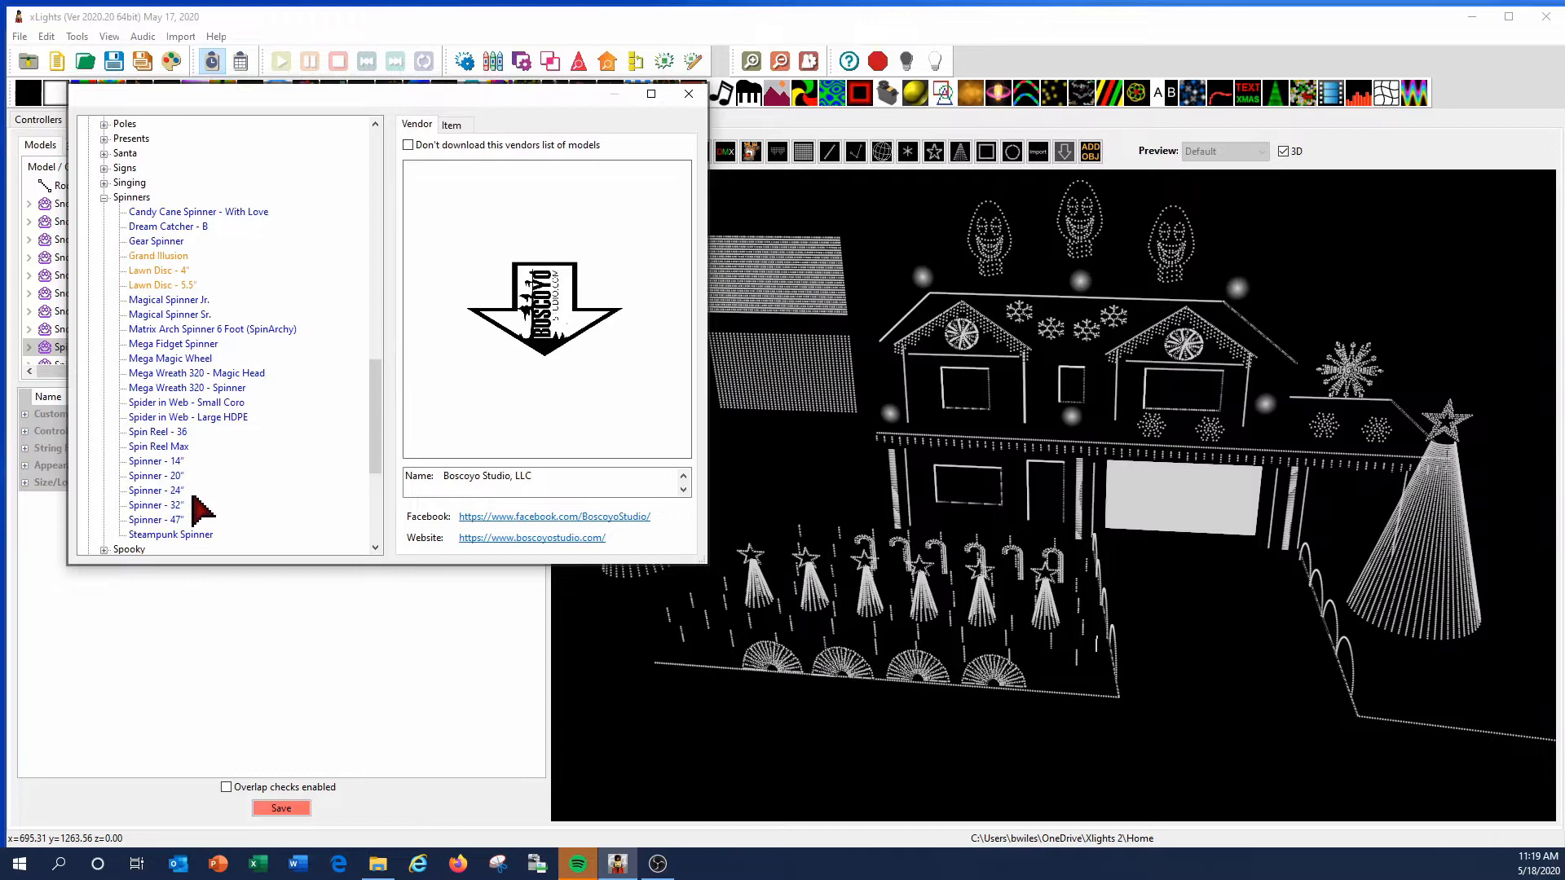
click(154, 505)
click(165, 519)
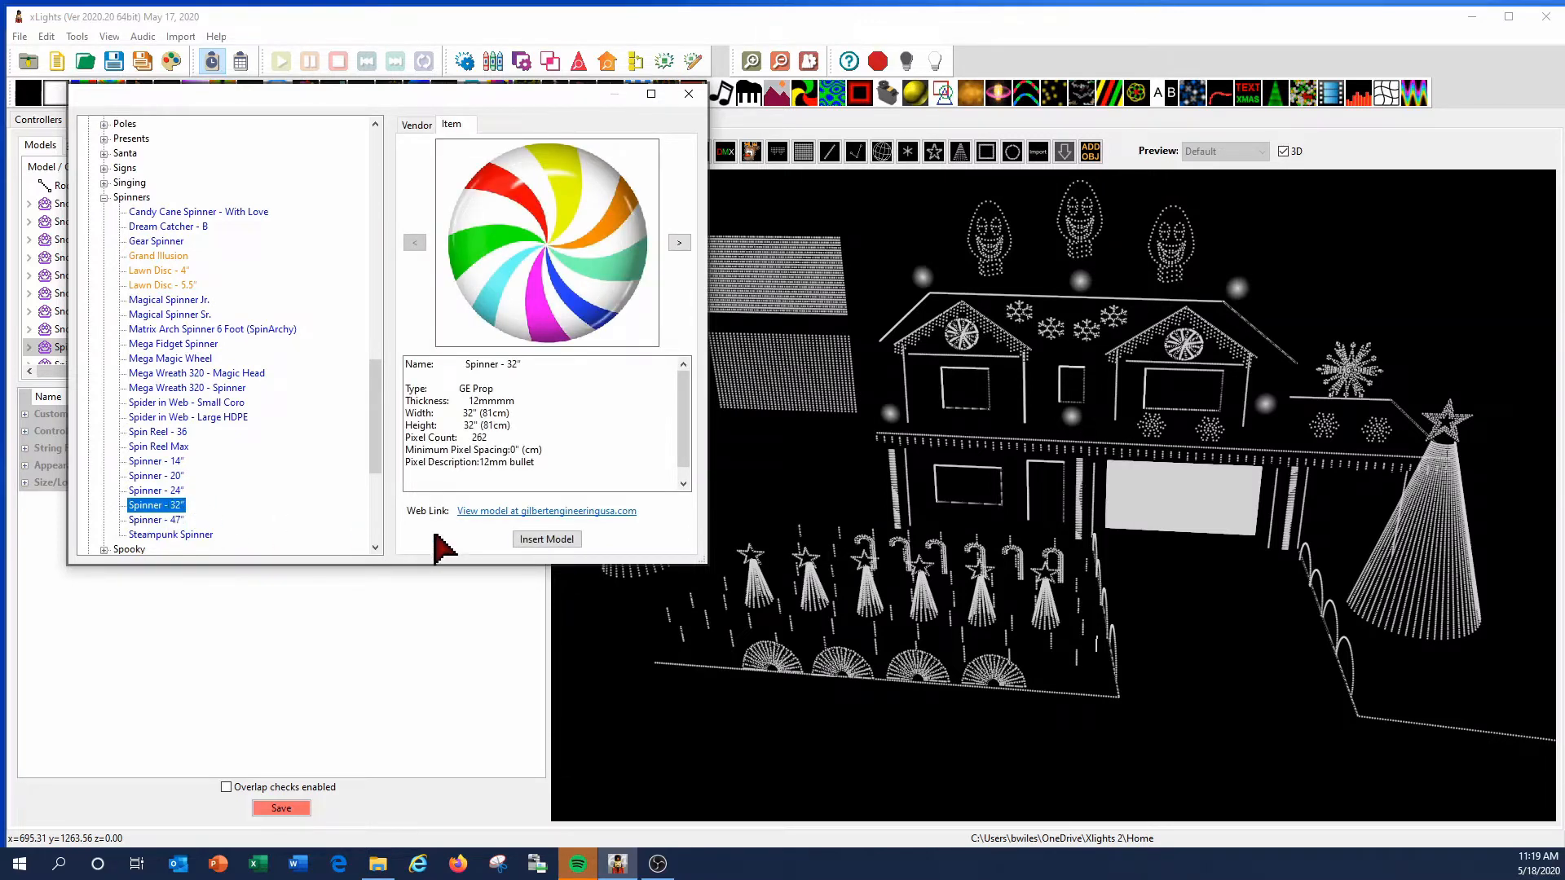
click(534, 539)
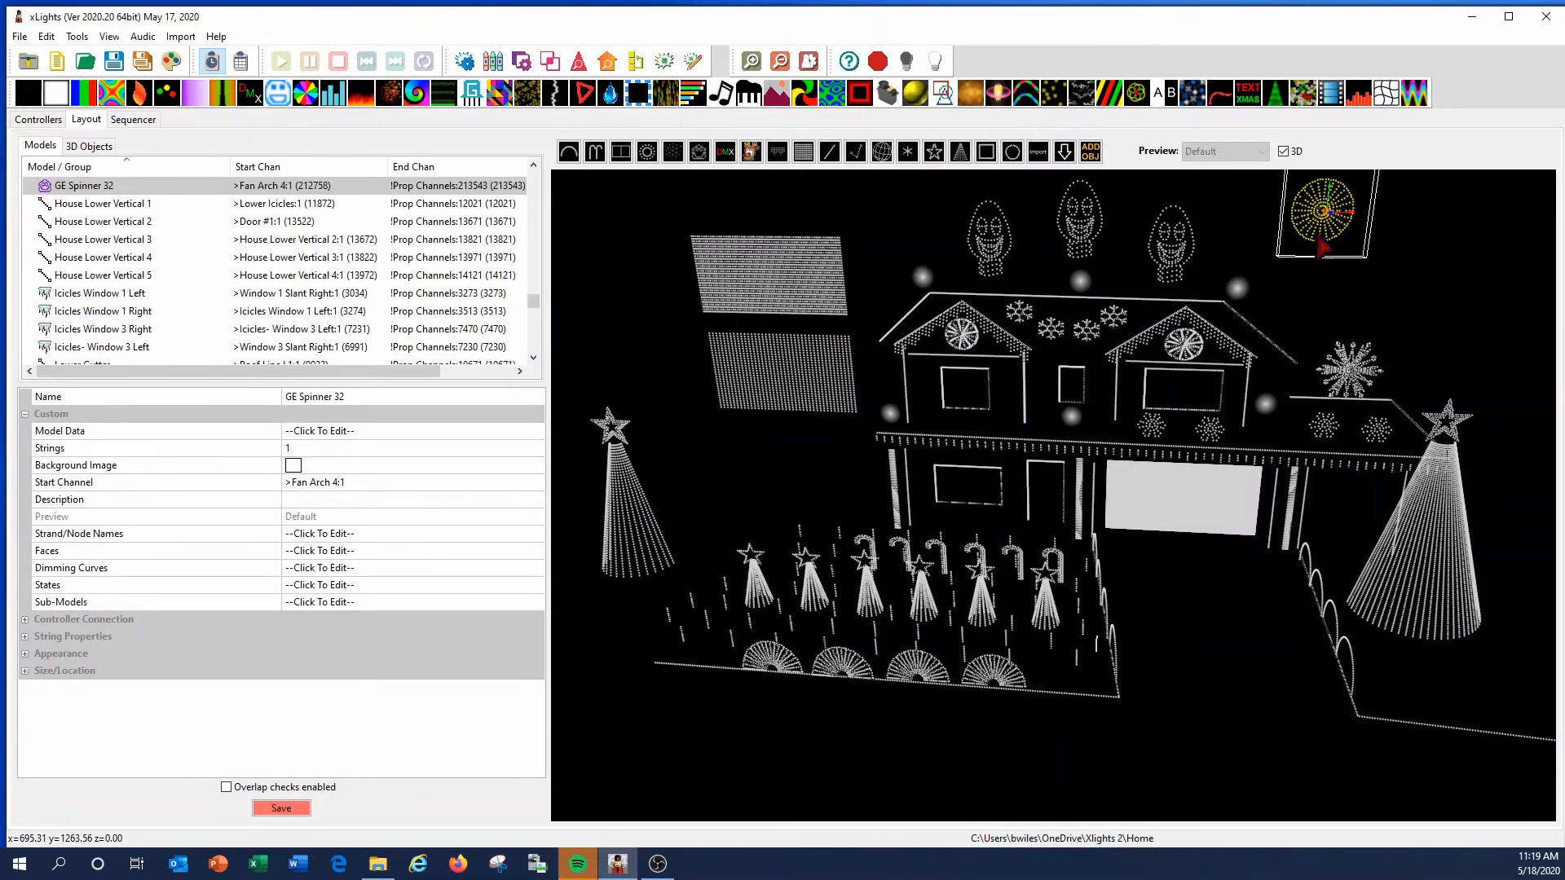
drag(1337, 210, 1331, 237)
Check the submodel list of GE Spinner 32 in an enlarged Sub Models window, then close it without changes.
click(445, 601)
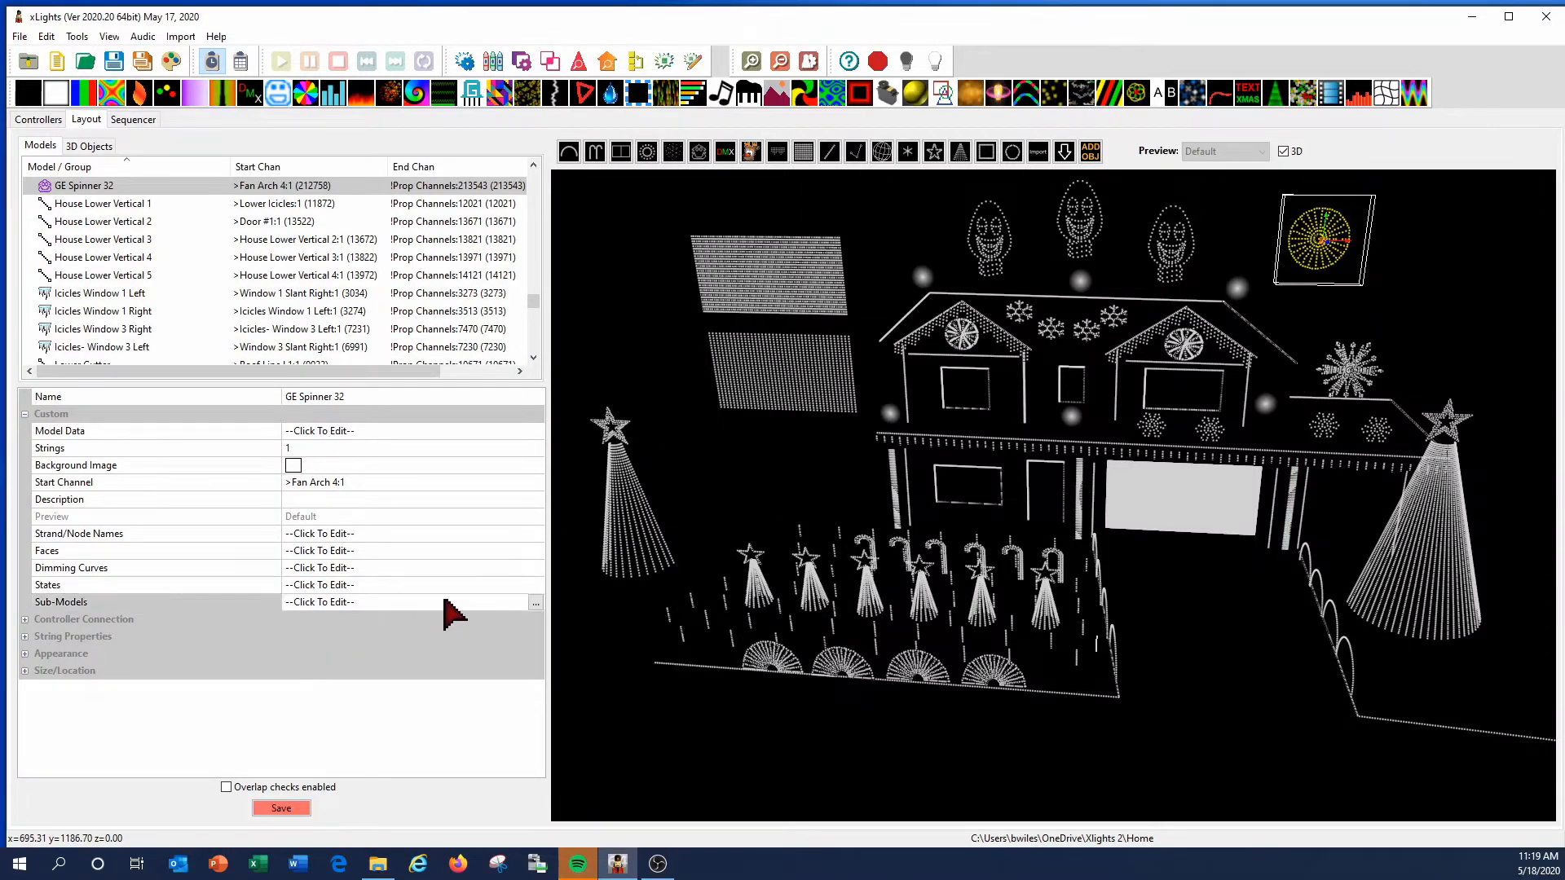
click(536, 602)
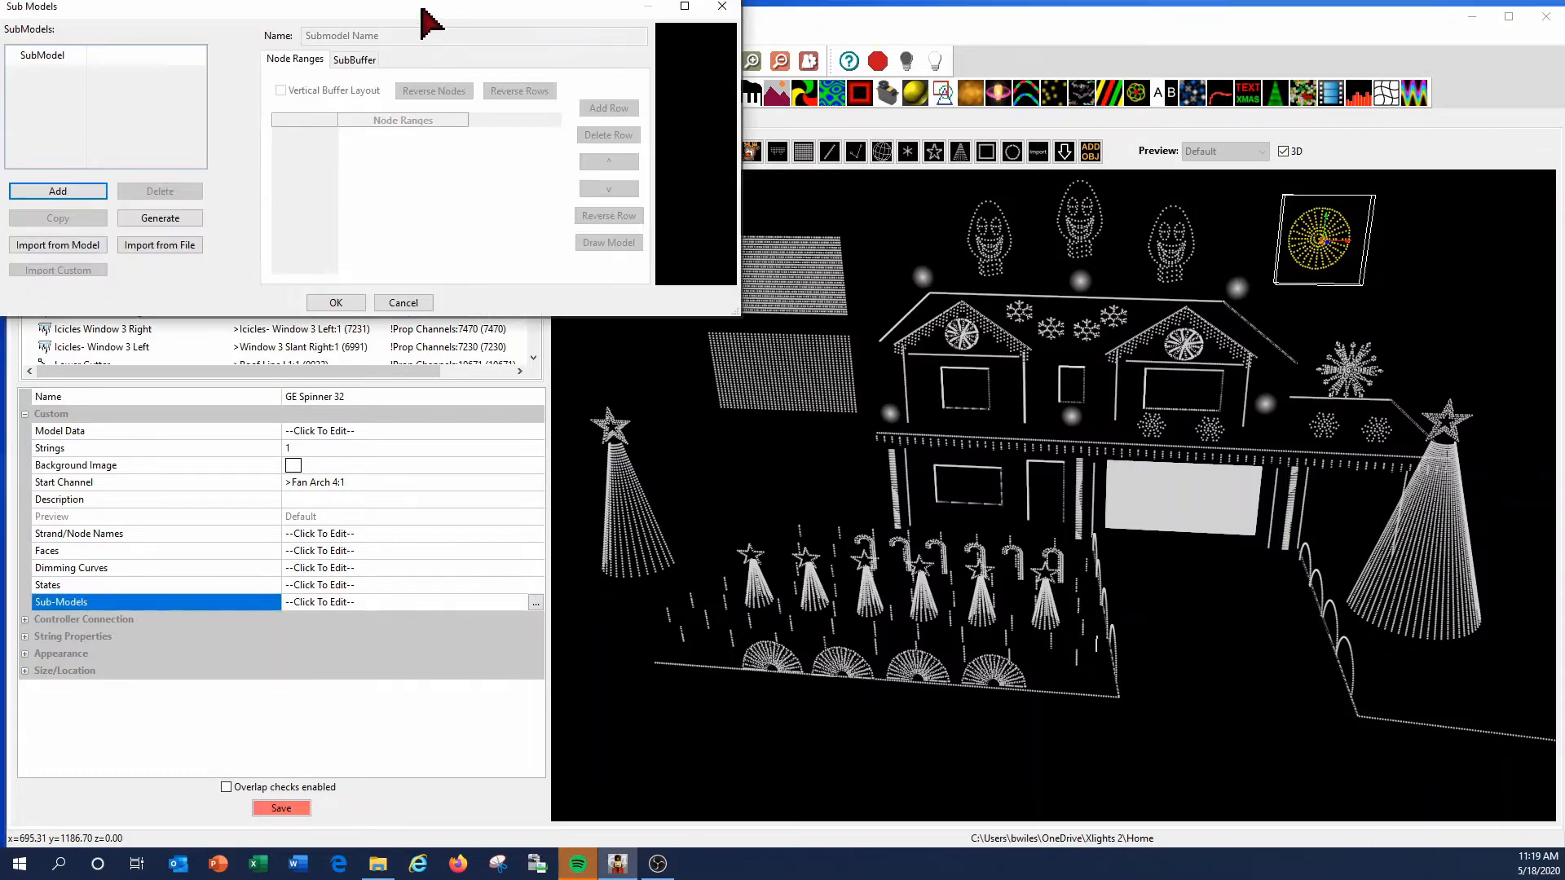
drag(872, 410, 865, 693)
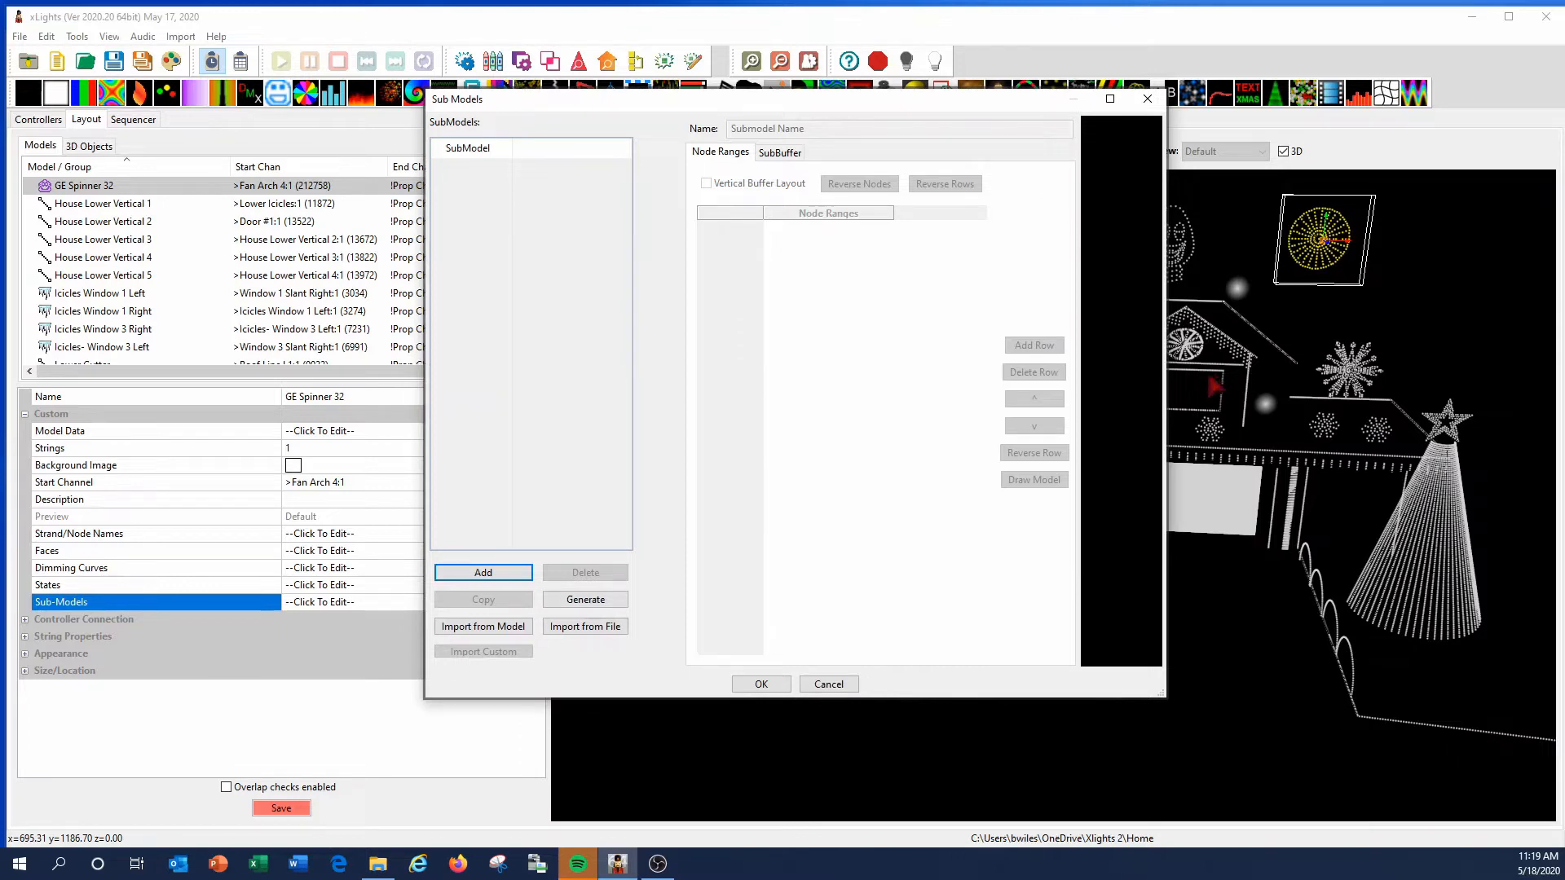
drag(1167, 383, 1504, 383)
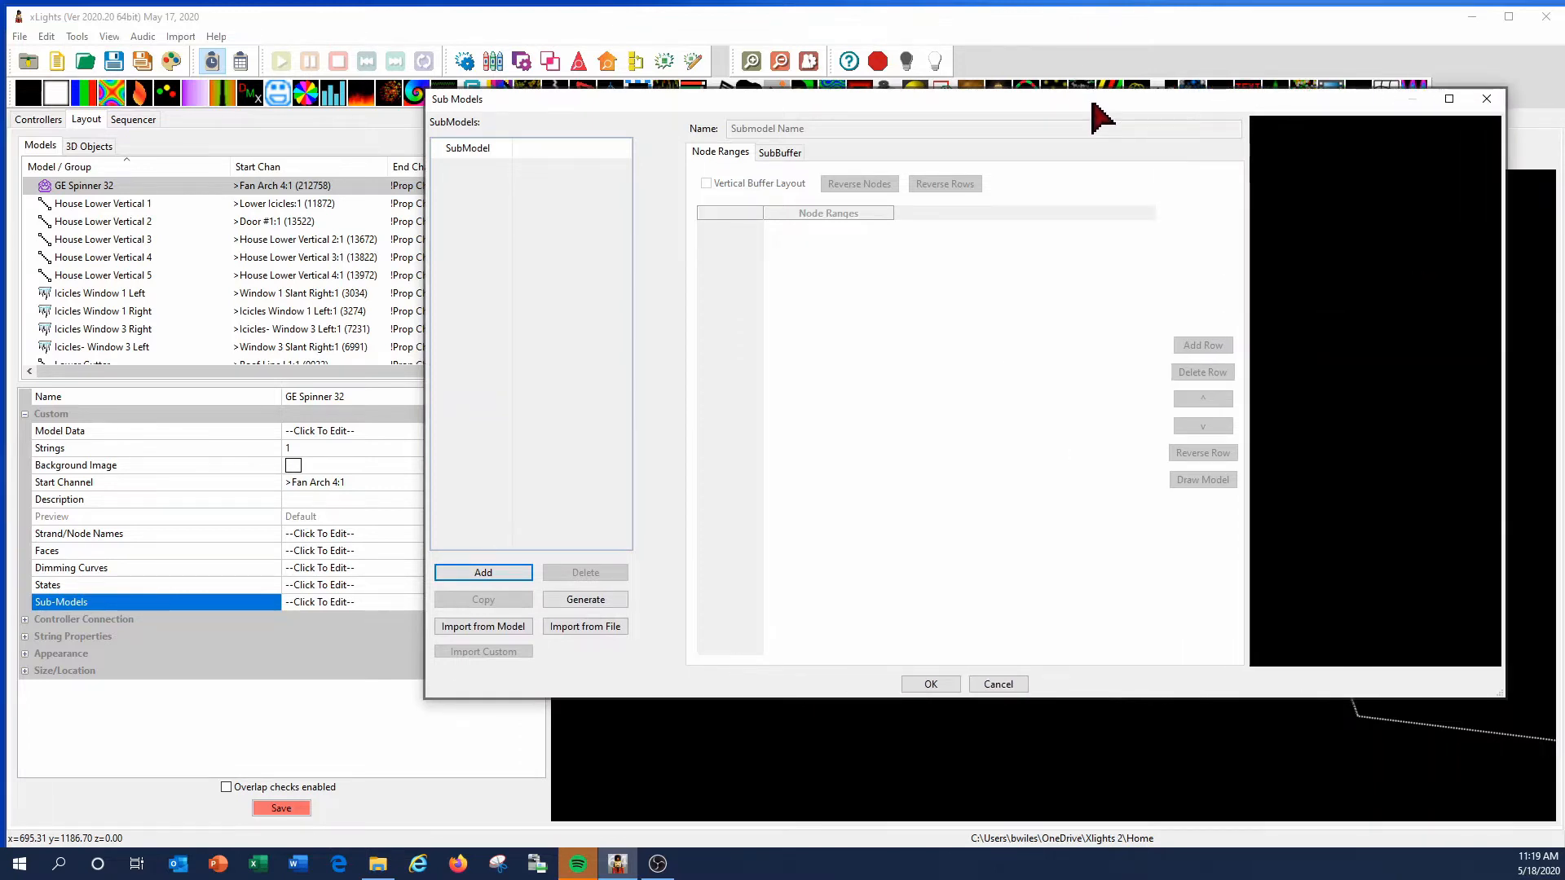
drag(1093, 115, 905, 142)
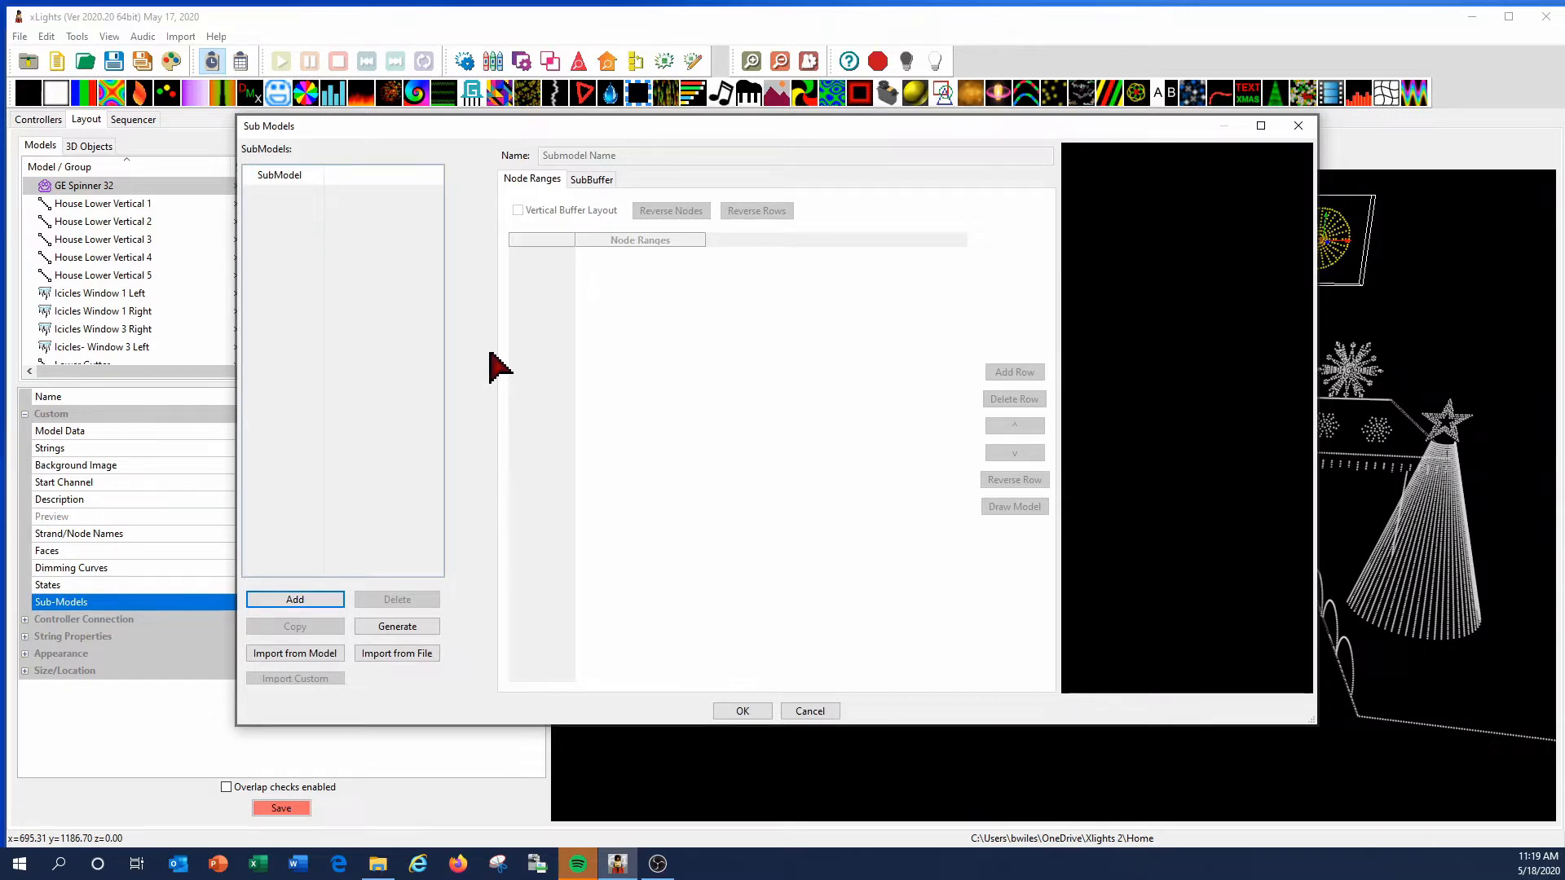
click(807, 714)
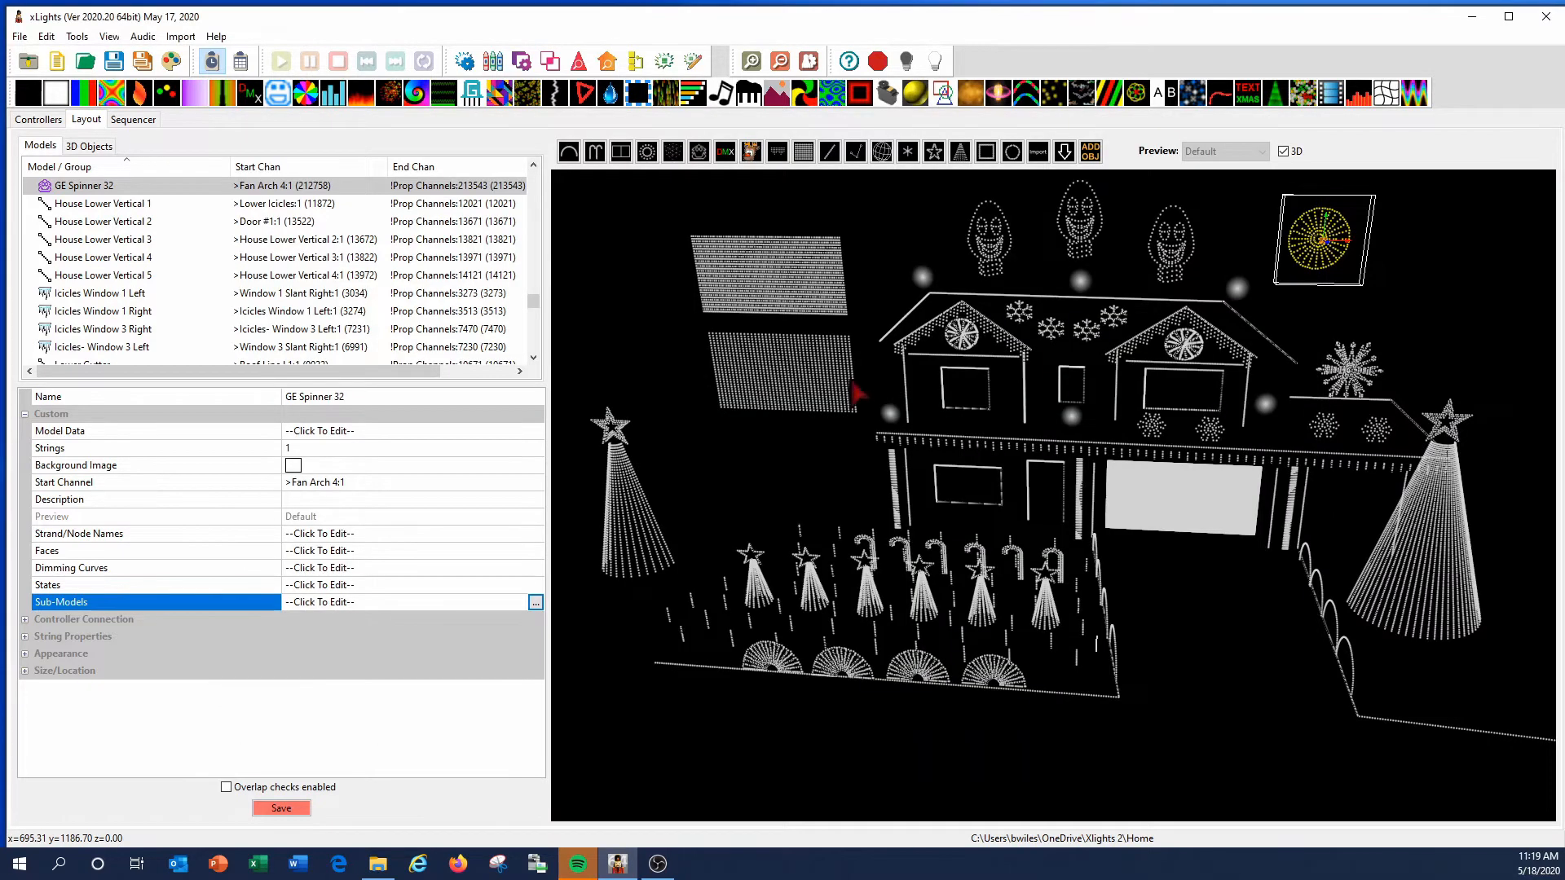
Open the submodels of Spinner #2 in a maximized window and display its Spokes submodel.
click(967, 341)
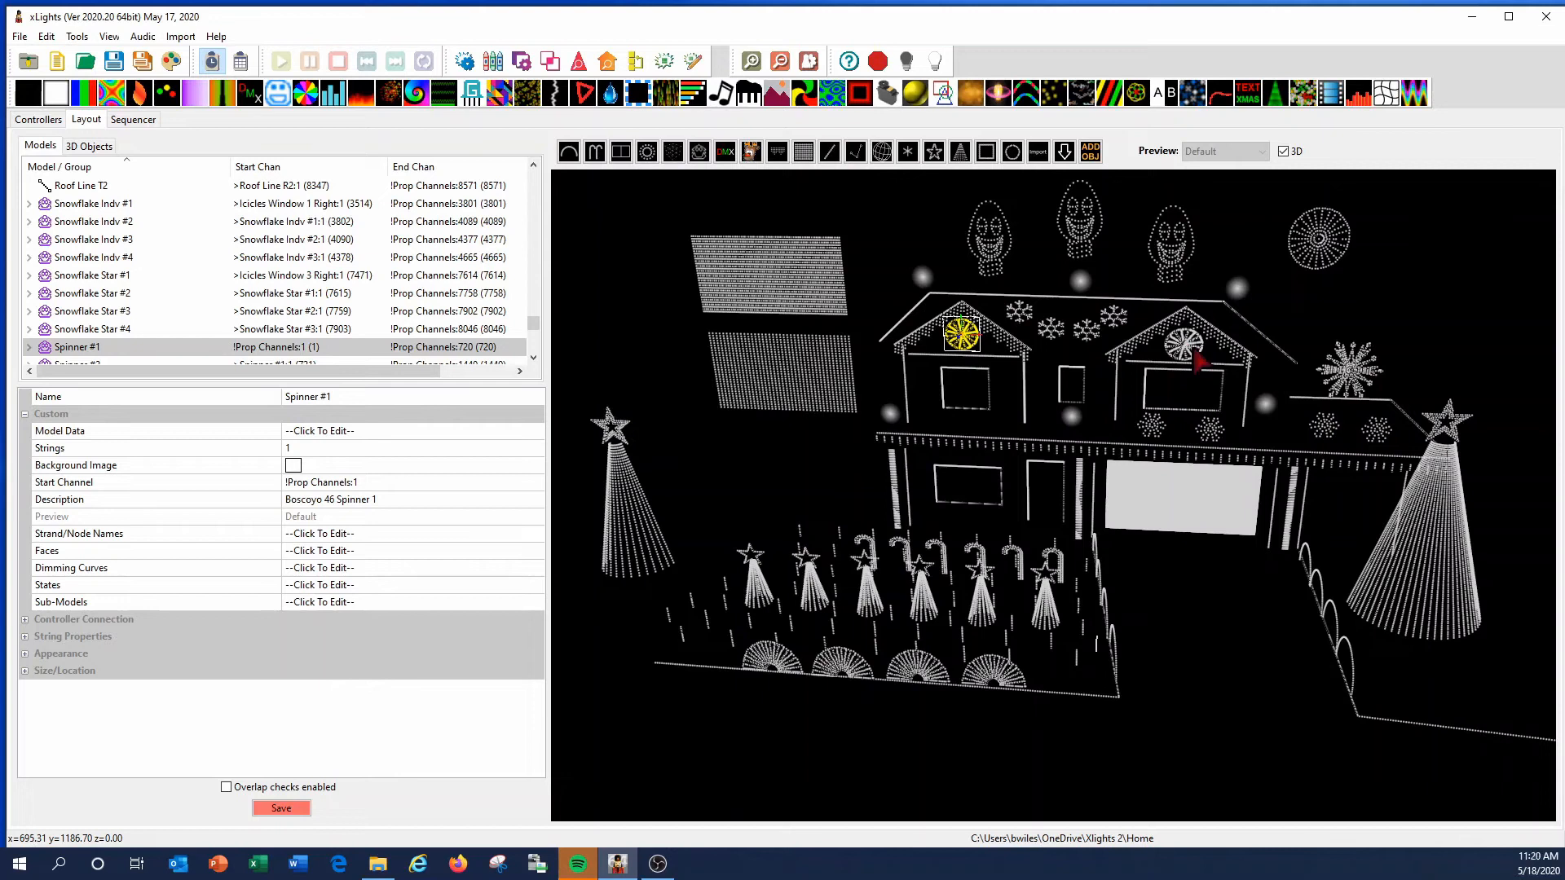
click(1192, 350)
click(1180, 350)
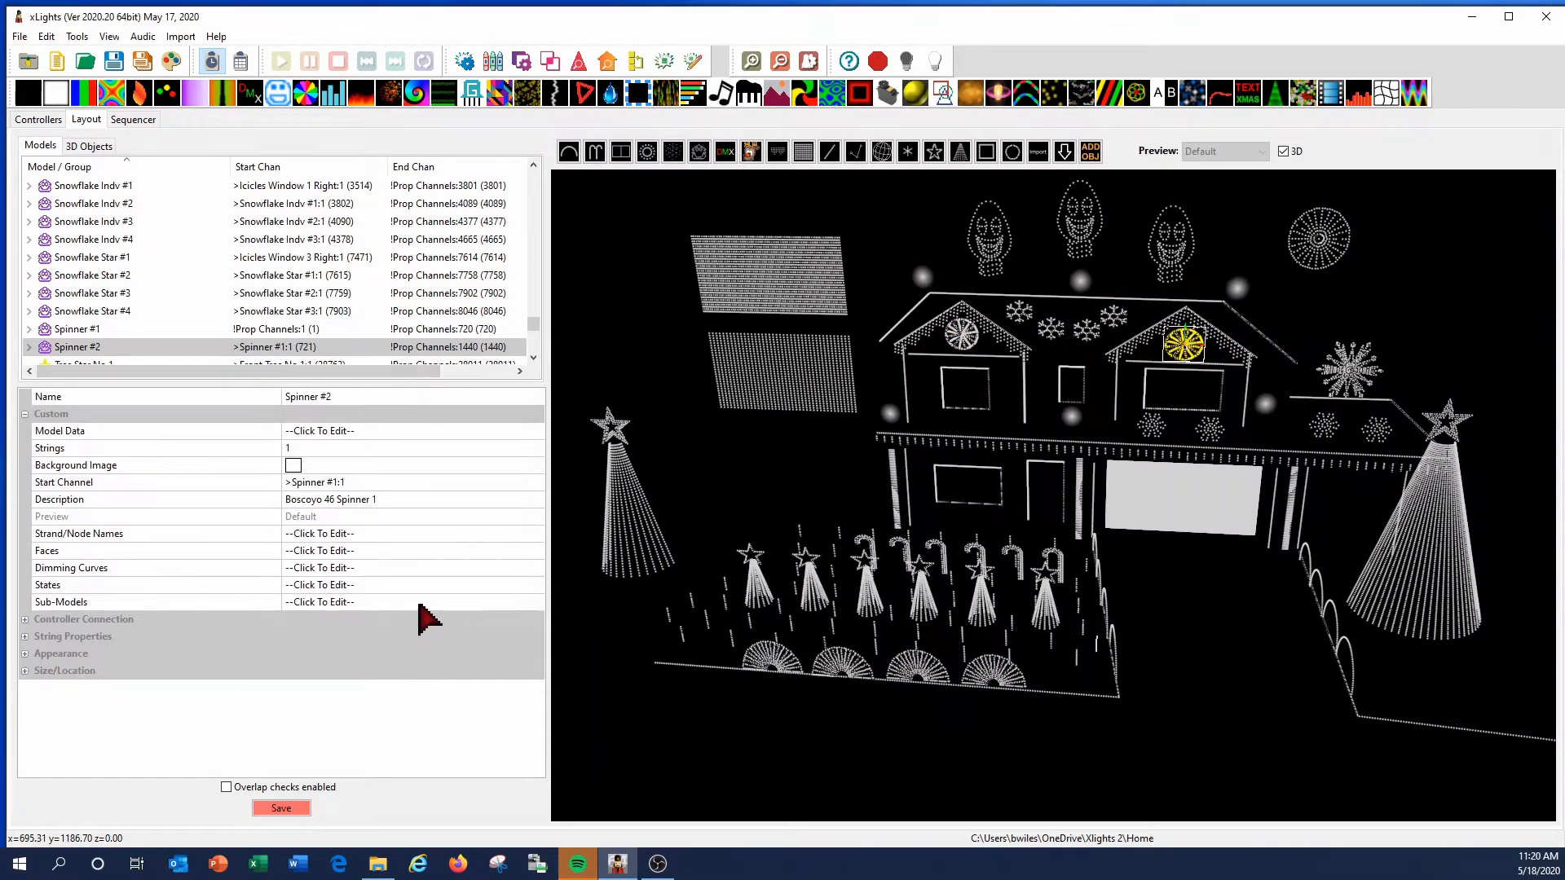
click(419, 603)
click(535, 603)
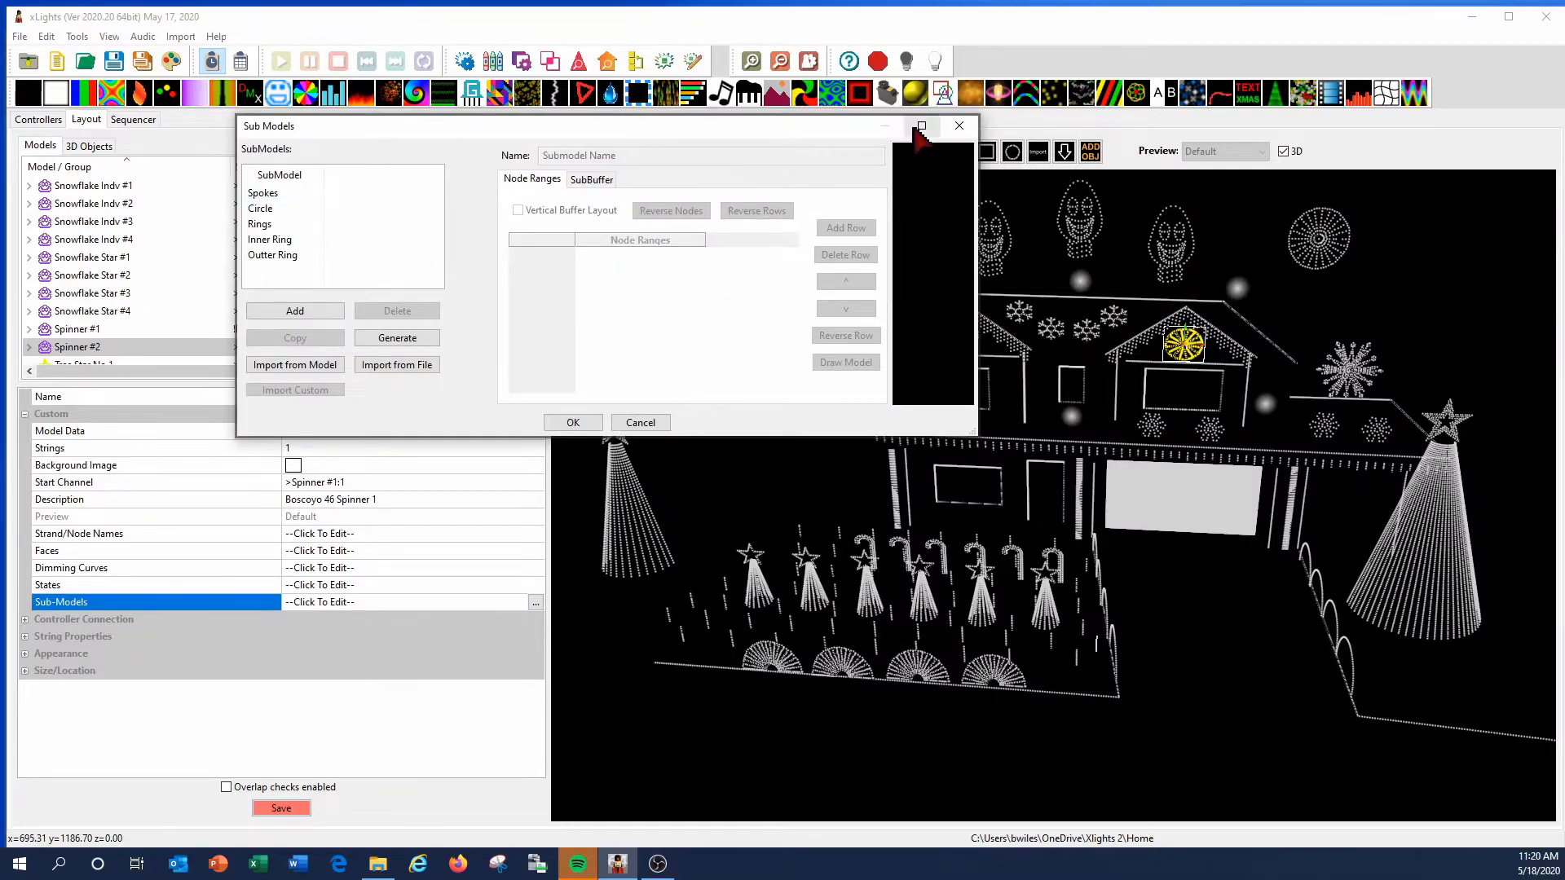
click(922, 125)
click(25, 74)
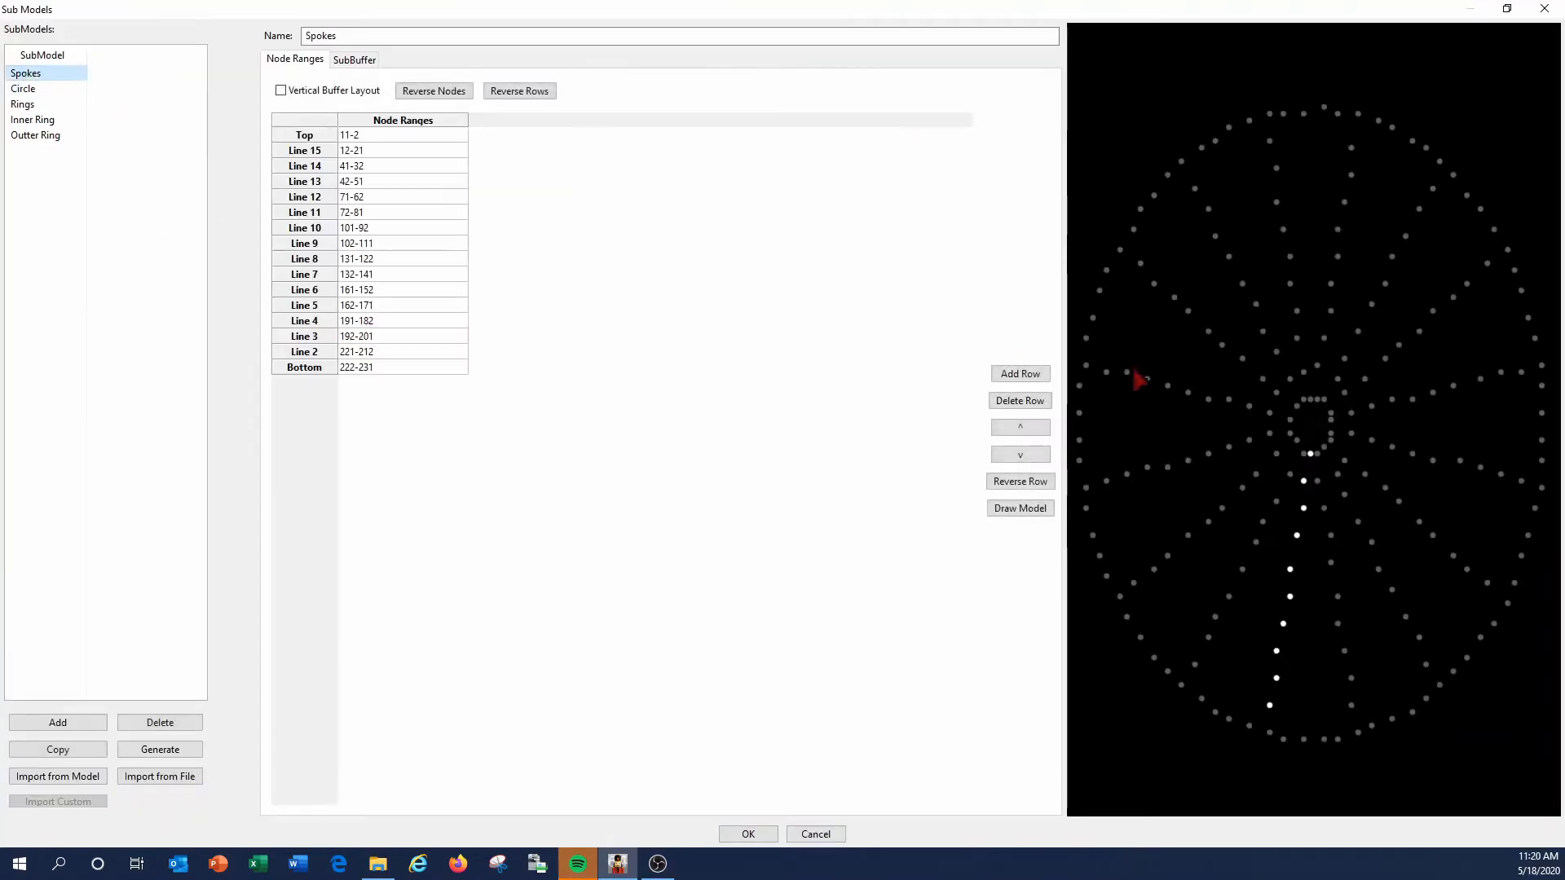
Go through the Spokes node ranges row by row, from Top to Bottom, to preview each spoke.
double_click(358, 133)
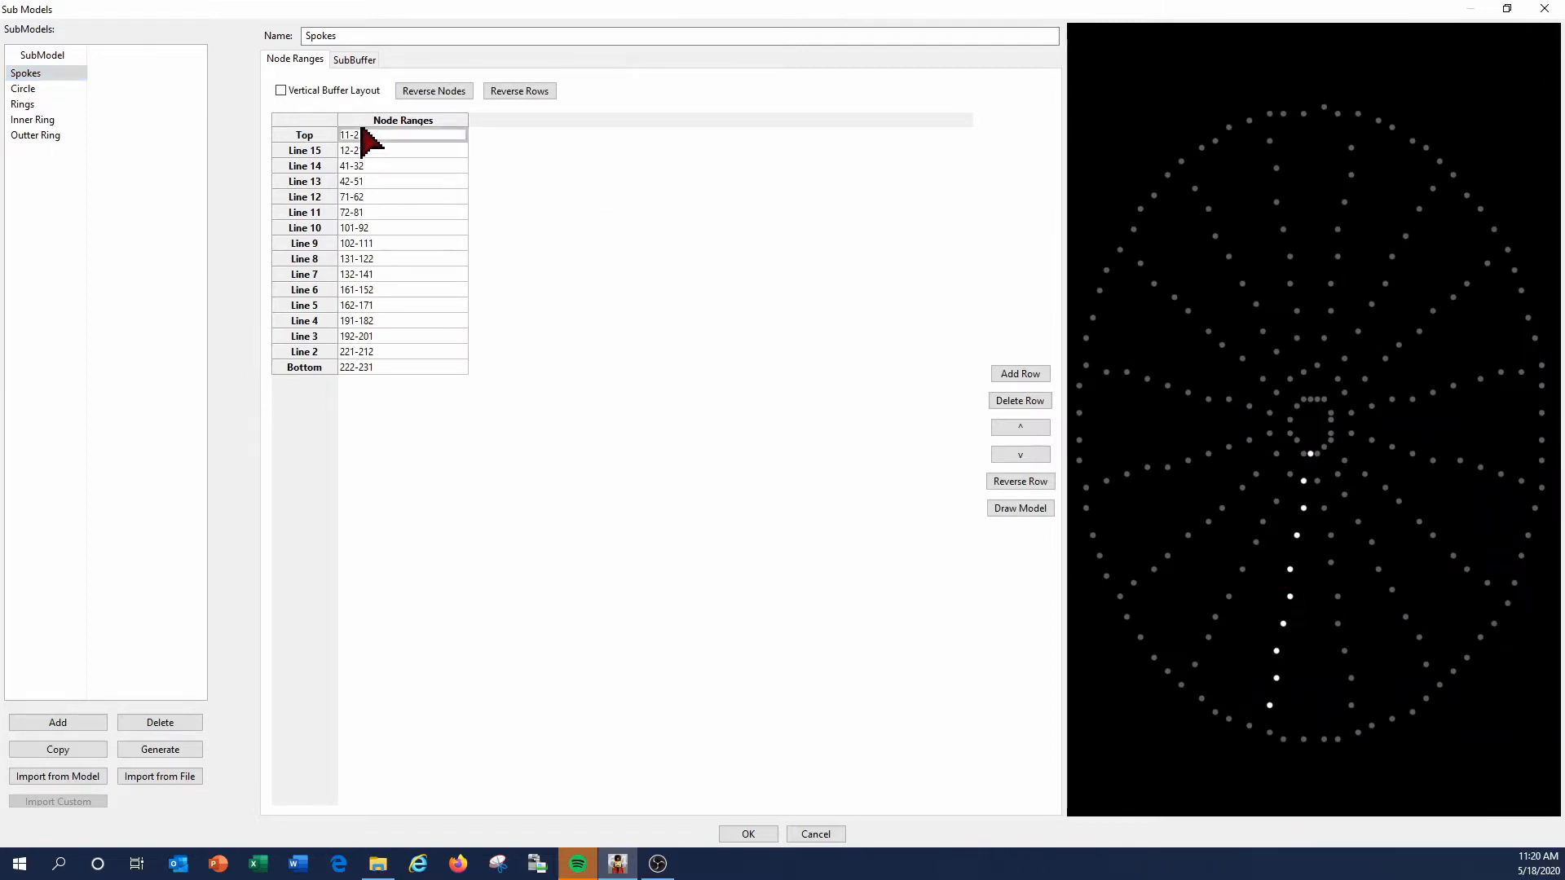
key(Down)
key(Down)
key(Down)
key(Down)
key(Down)
key(Down)
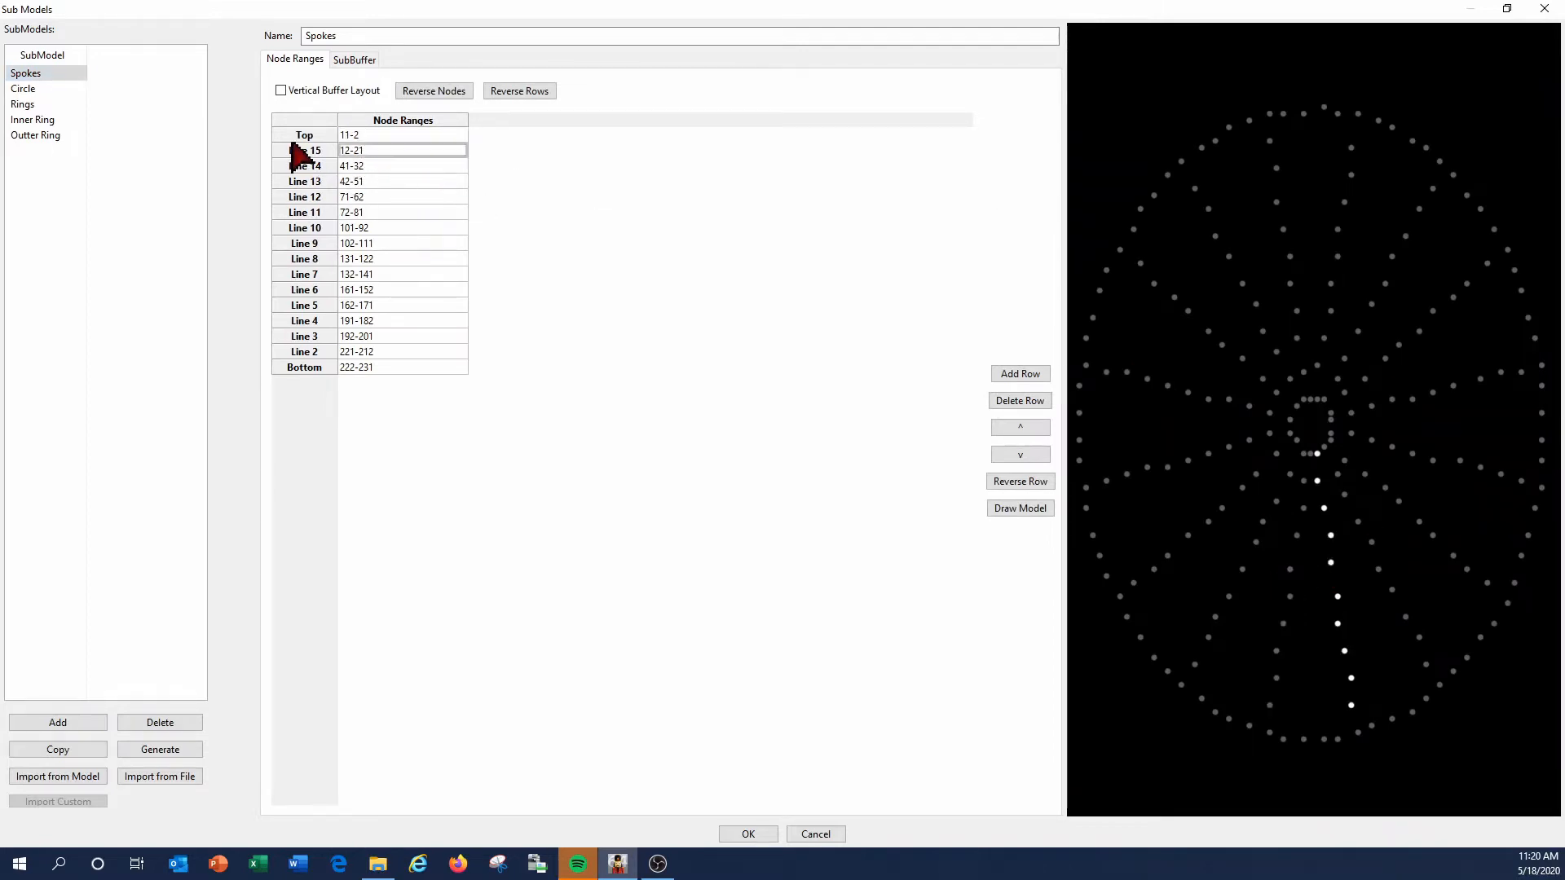
key(Down)
key(Down)
key(Down)
key(Down)
key(Down)
key(Down)
key(Down)
key(Down)
key(Down)
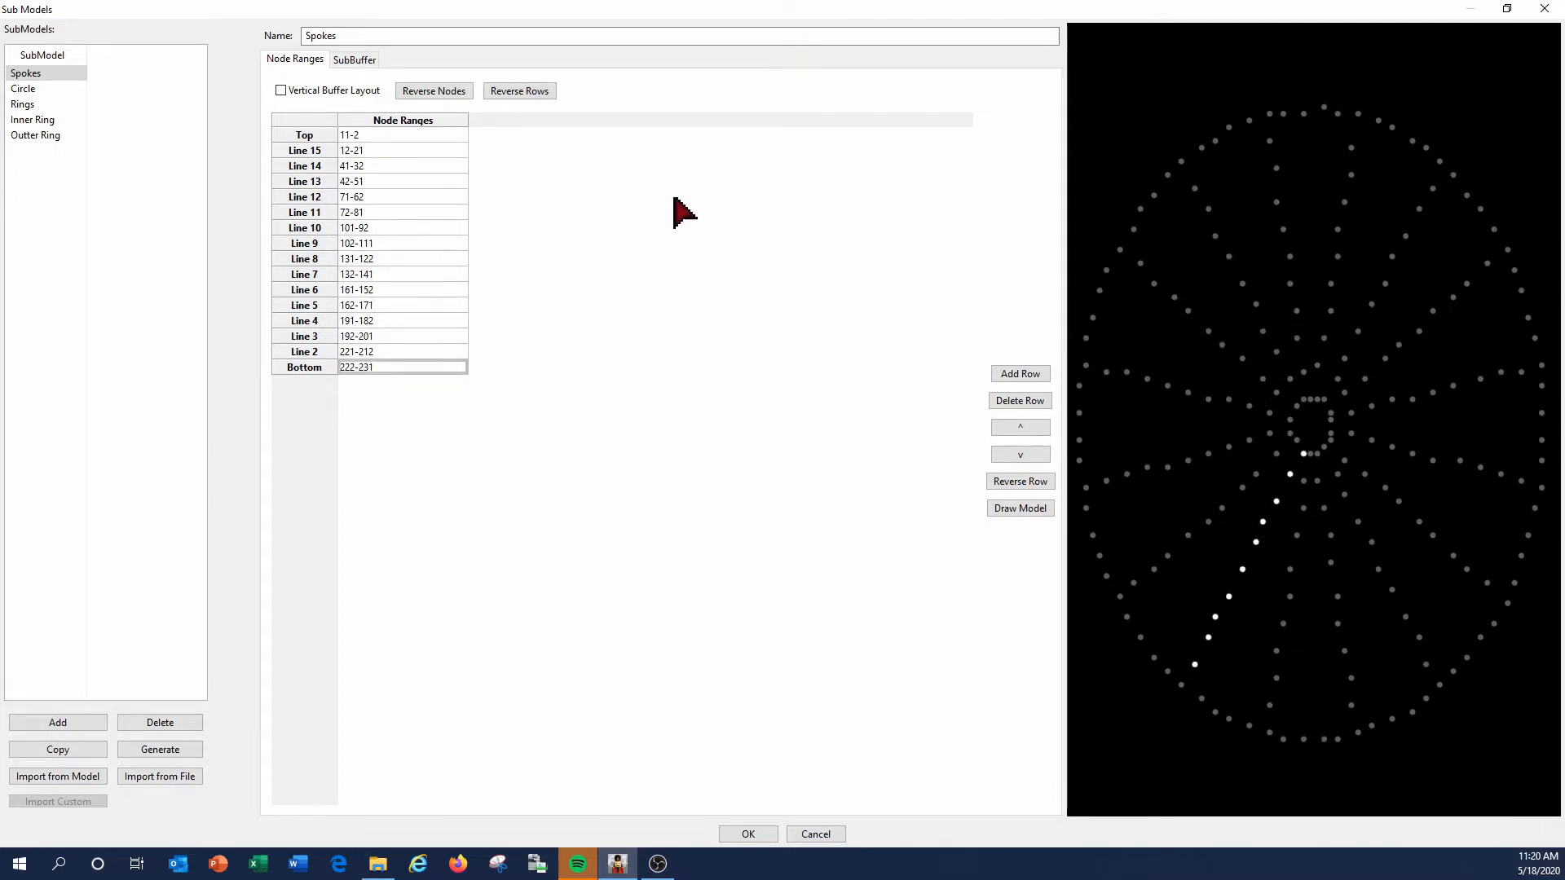
Preview the Circle, Rings, Inner Ring and Outter Ring submodels of Spinner #2.
click(25, 89)
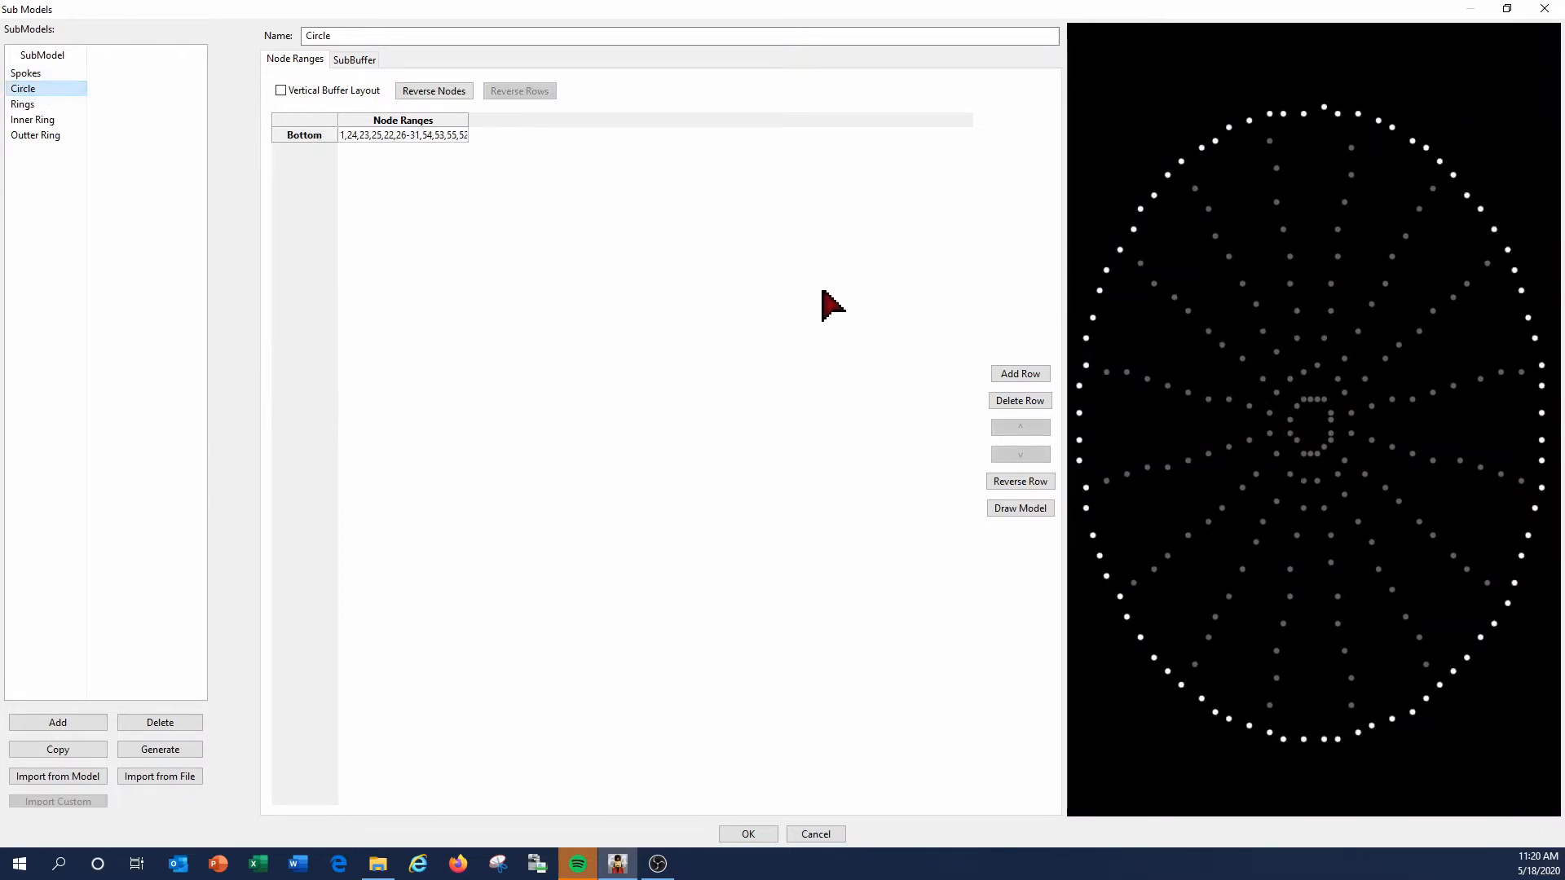
key(Down)
key(Down)
key(Down)
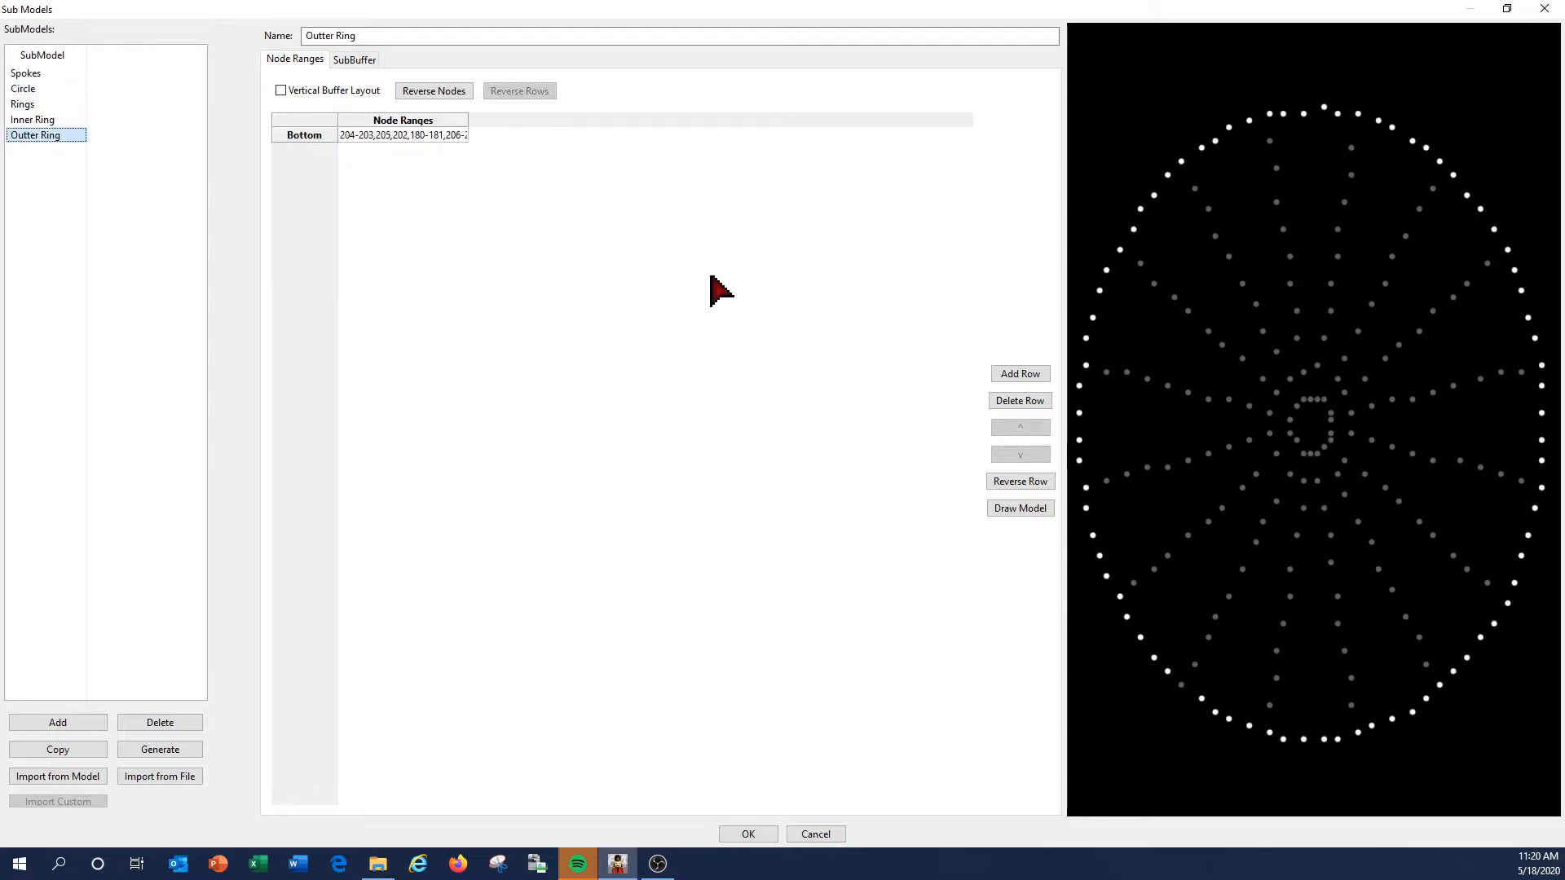
click(45, 89)
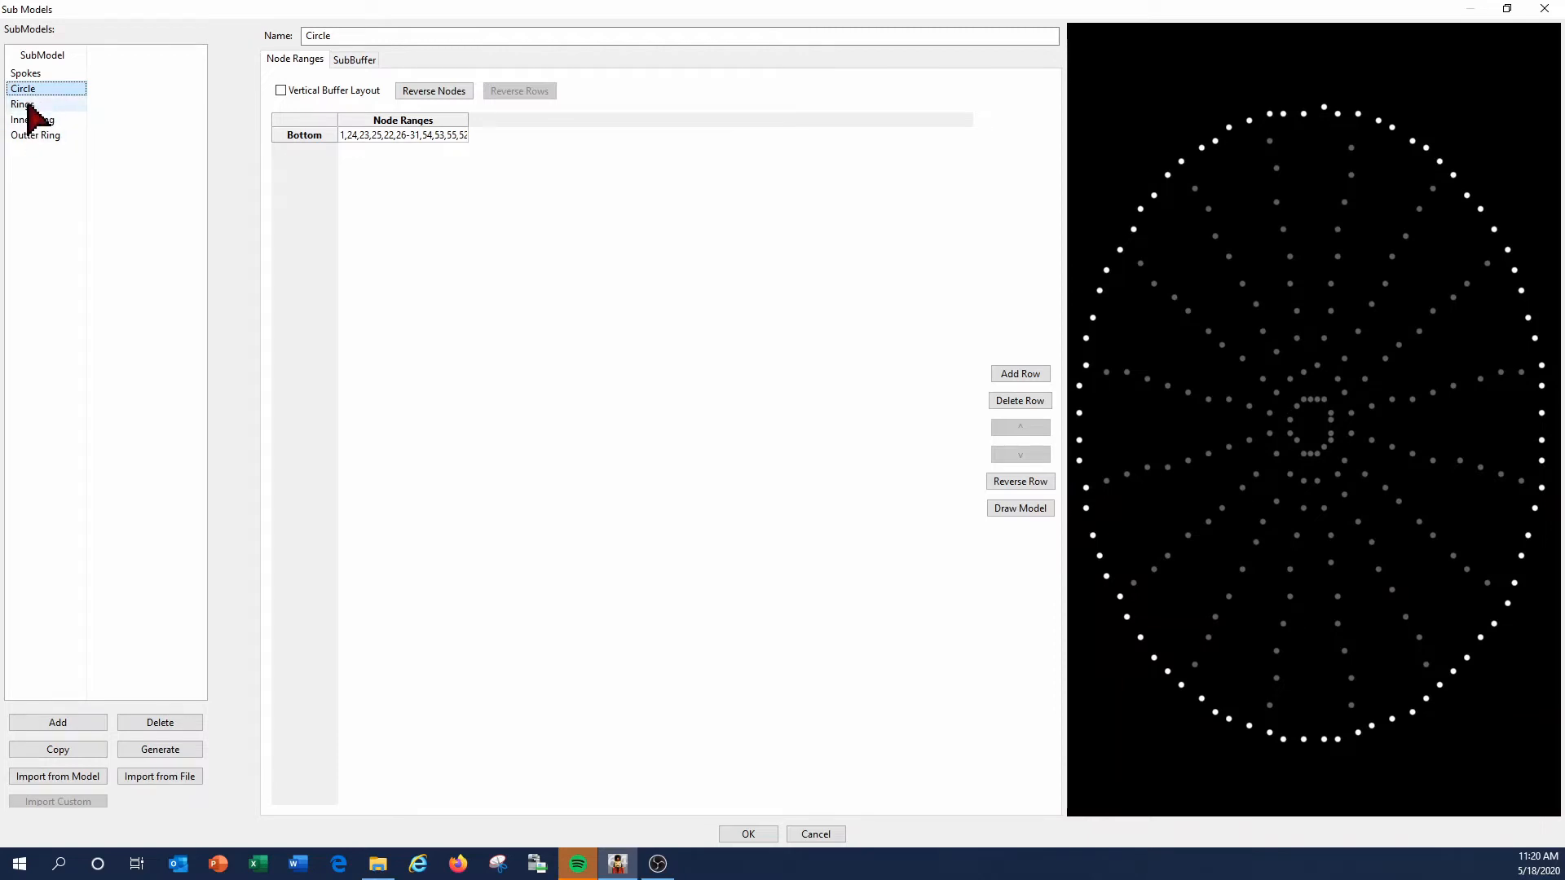
click(26, 106)
key(Down)
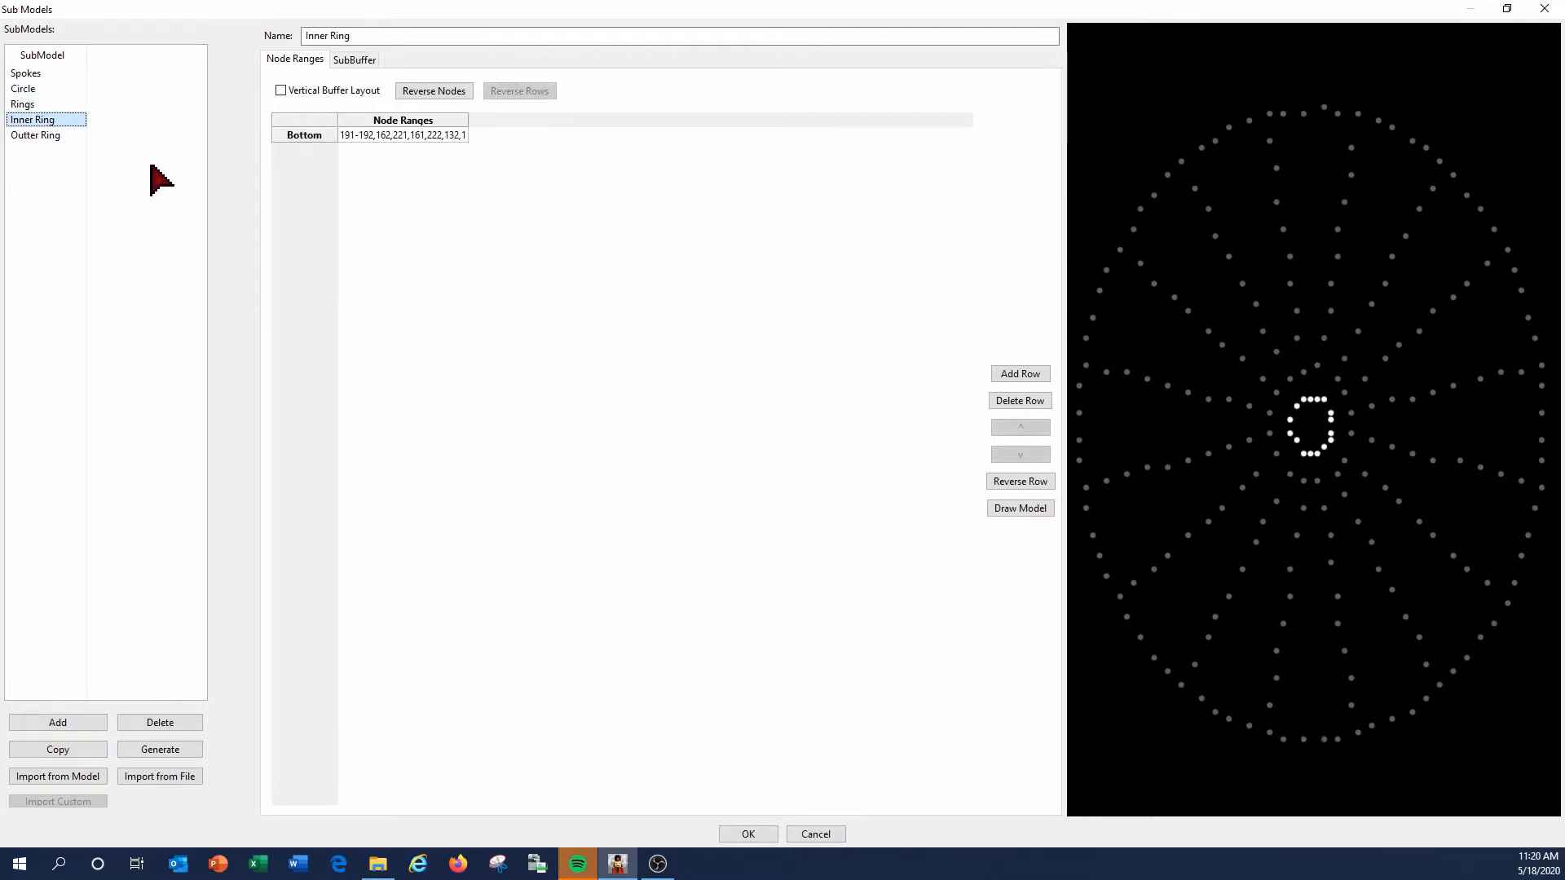
Go through the node ranges of the Rings submodel row by row to preview each ring.
click(22, 105)
click(358, 136)
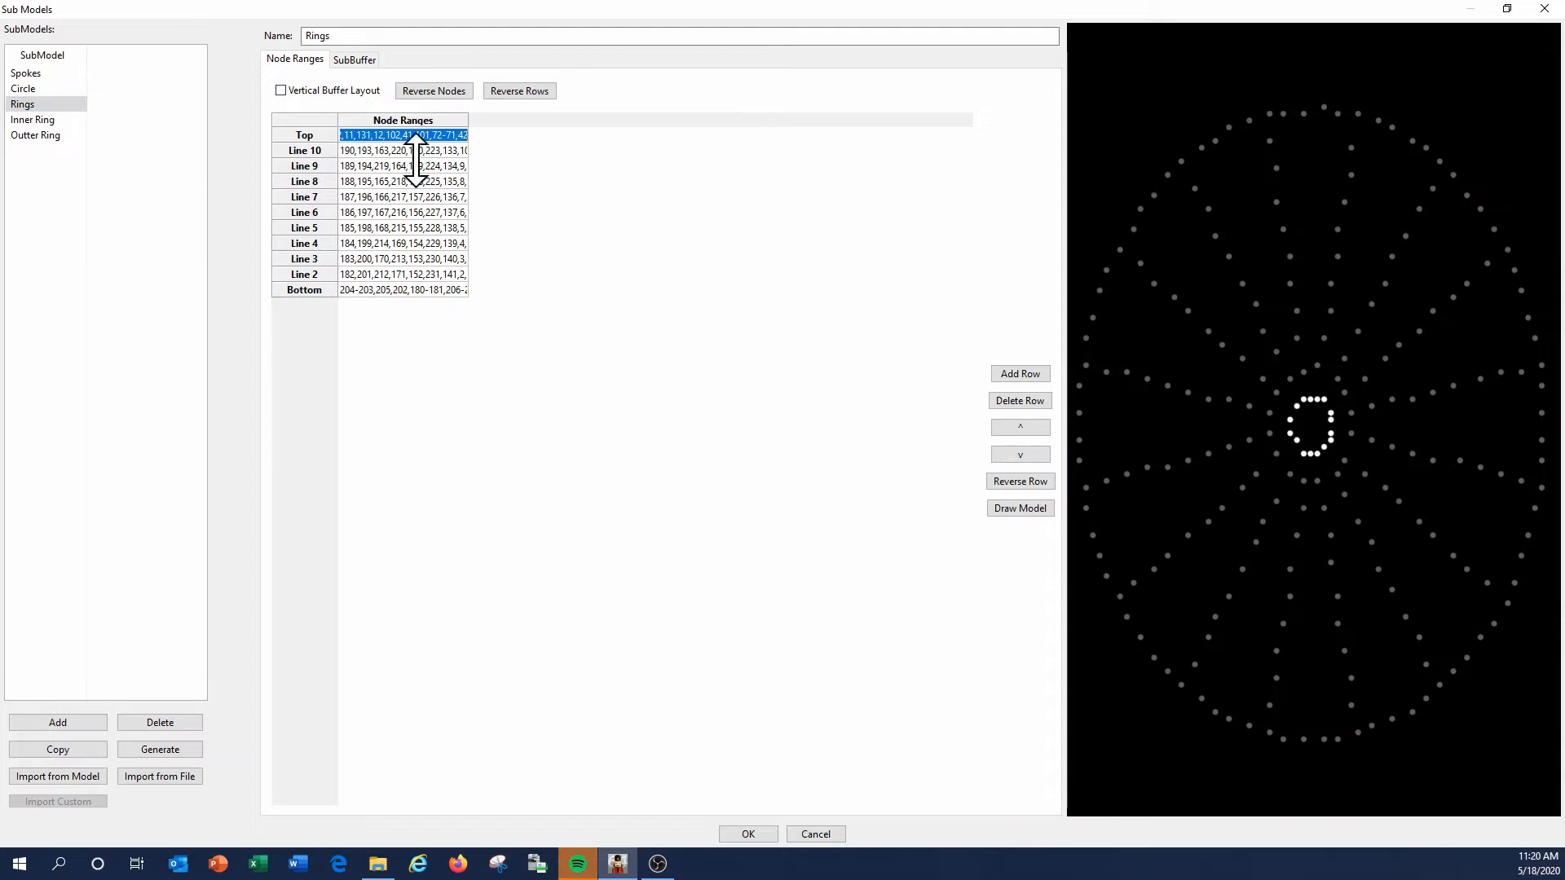
key(Down)
click(371, 148)
key(Down)
key(Down)
key(Down)
key(Down)
key(Down)
key(Down)
key(Down)
key(Down)
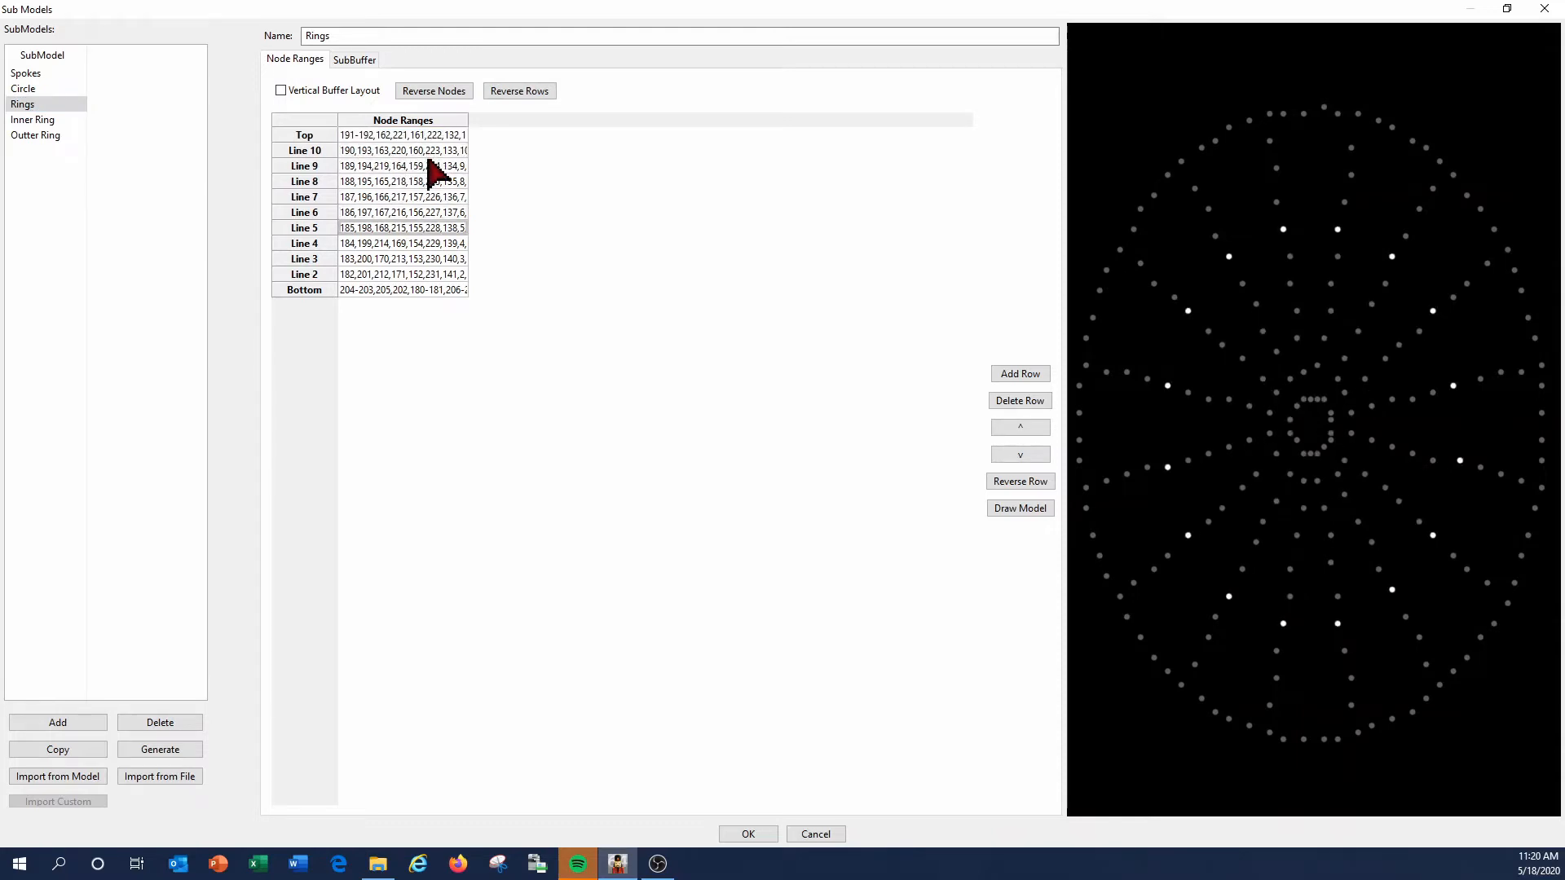
Review the Inner Ring, Outter Ring and Spokes submodels again, then close the Sub Models window.
click(36, 120)
click(41, 135)
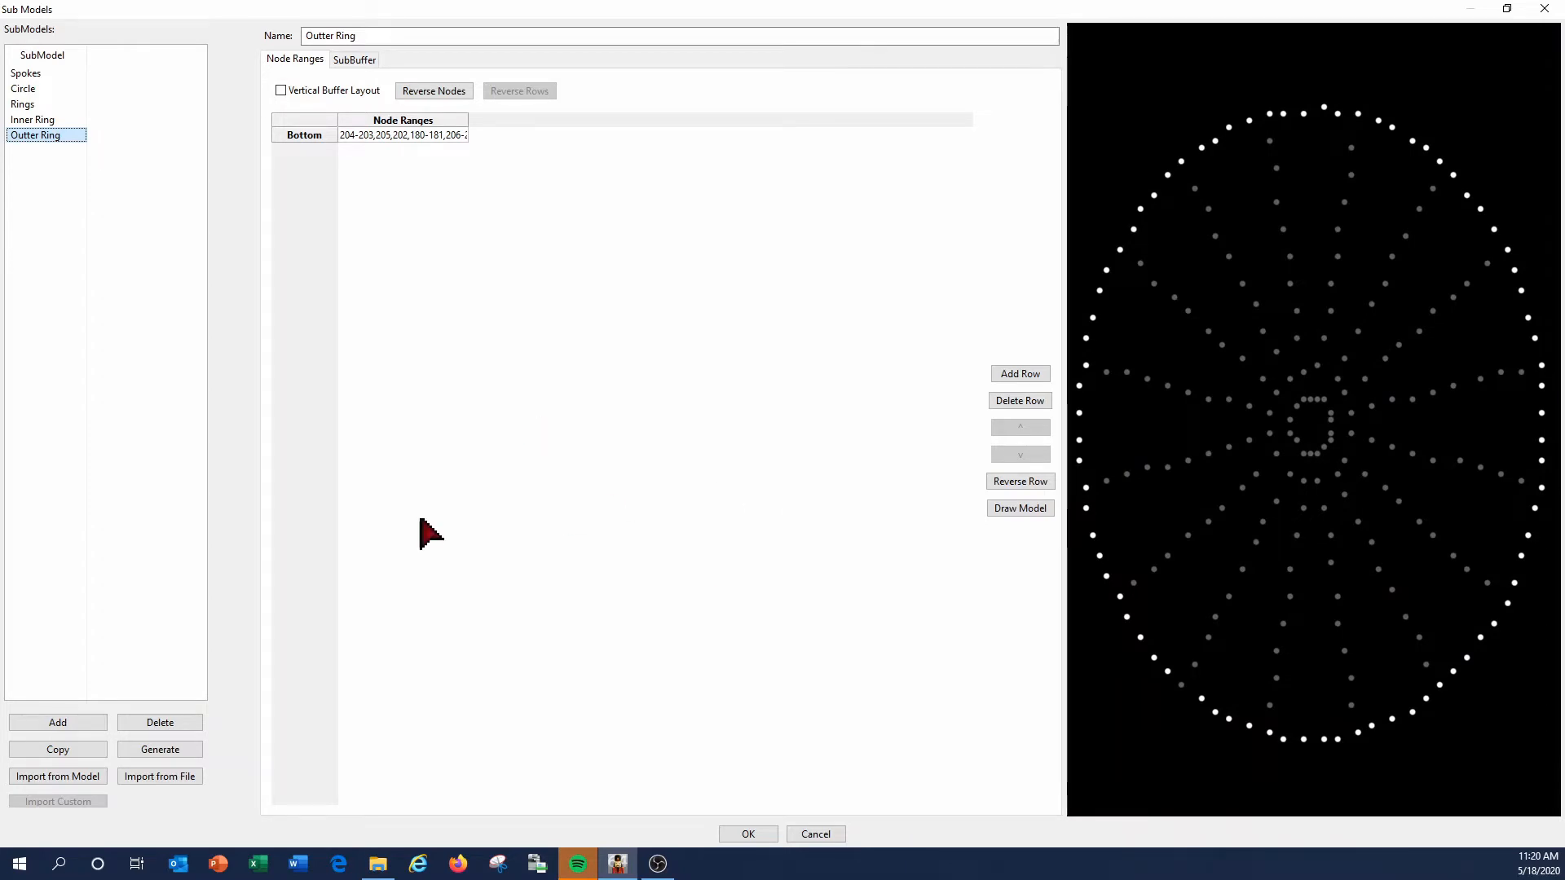
click(24, 73)
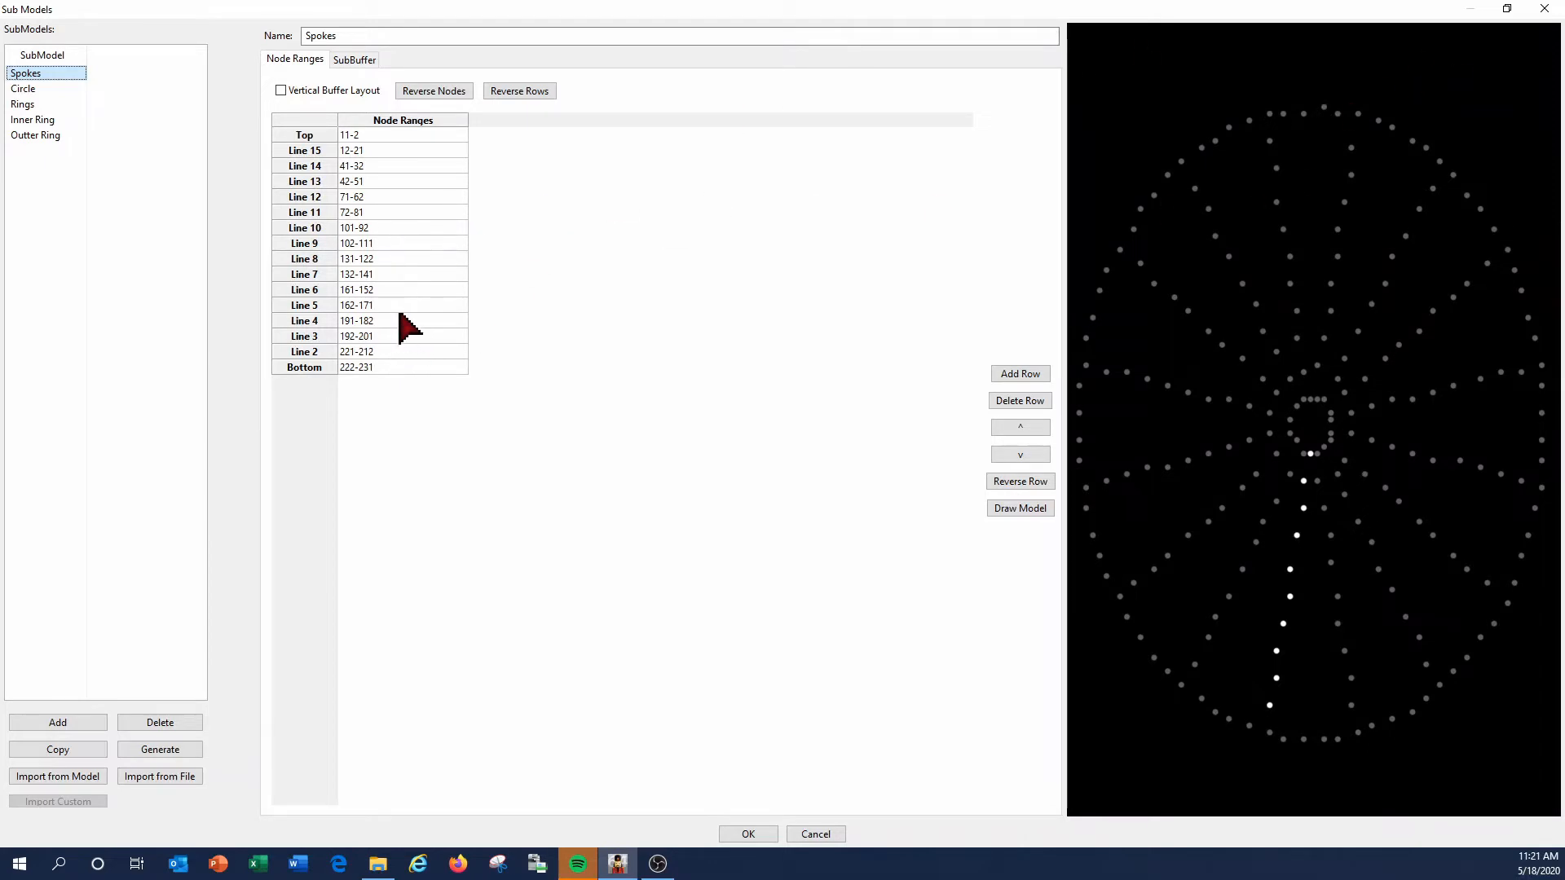
click(1545, 10)
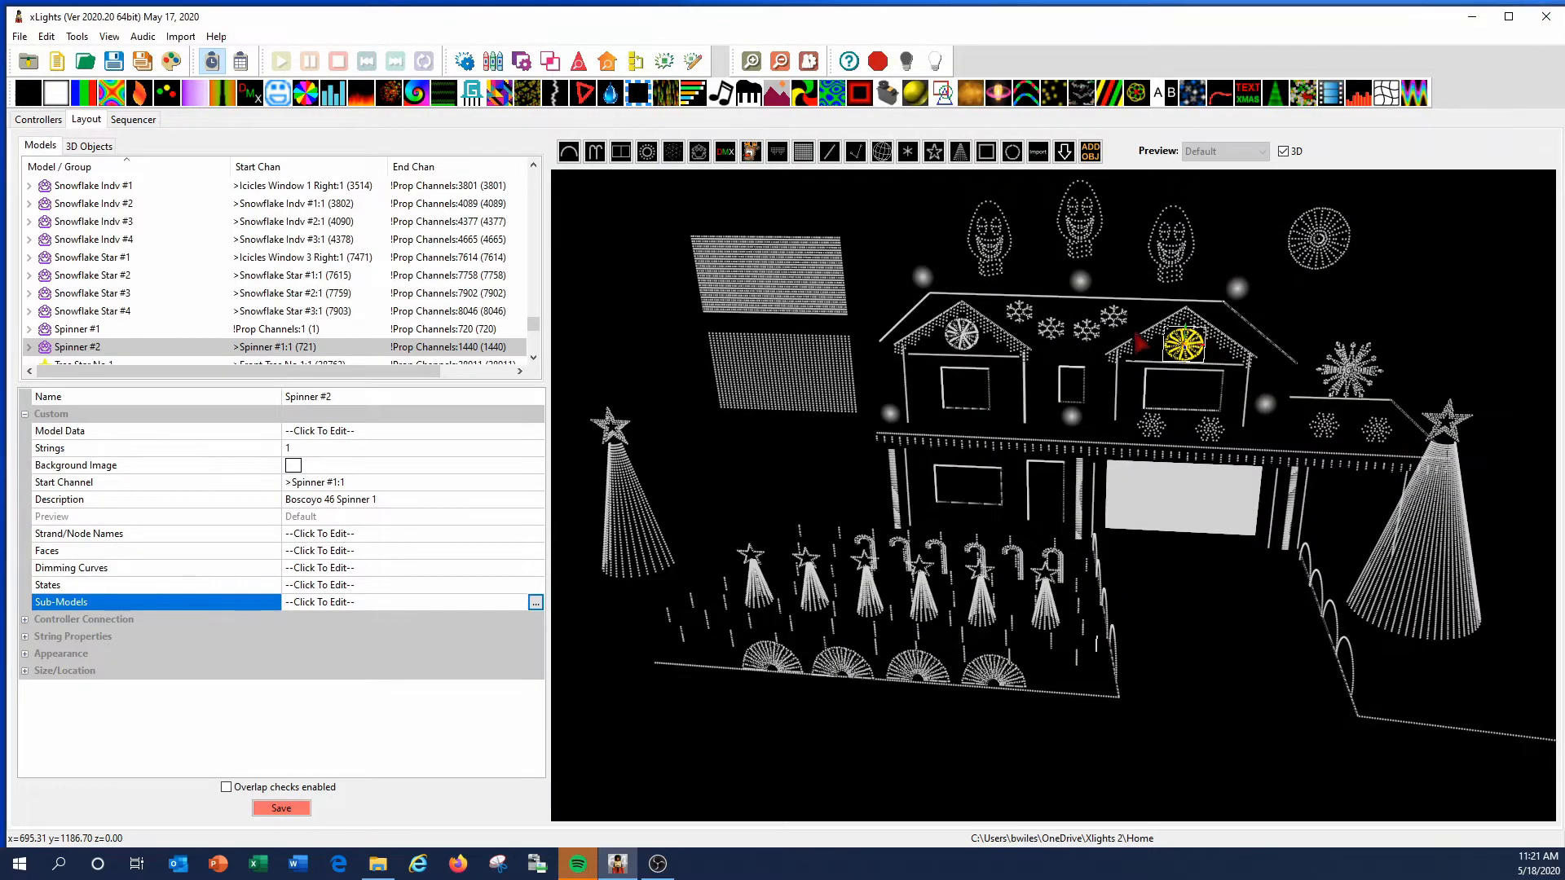
Open the submodels of GE Spinner 32 in the layout and add a submodel named Spokes.
click(1326, 265)
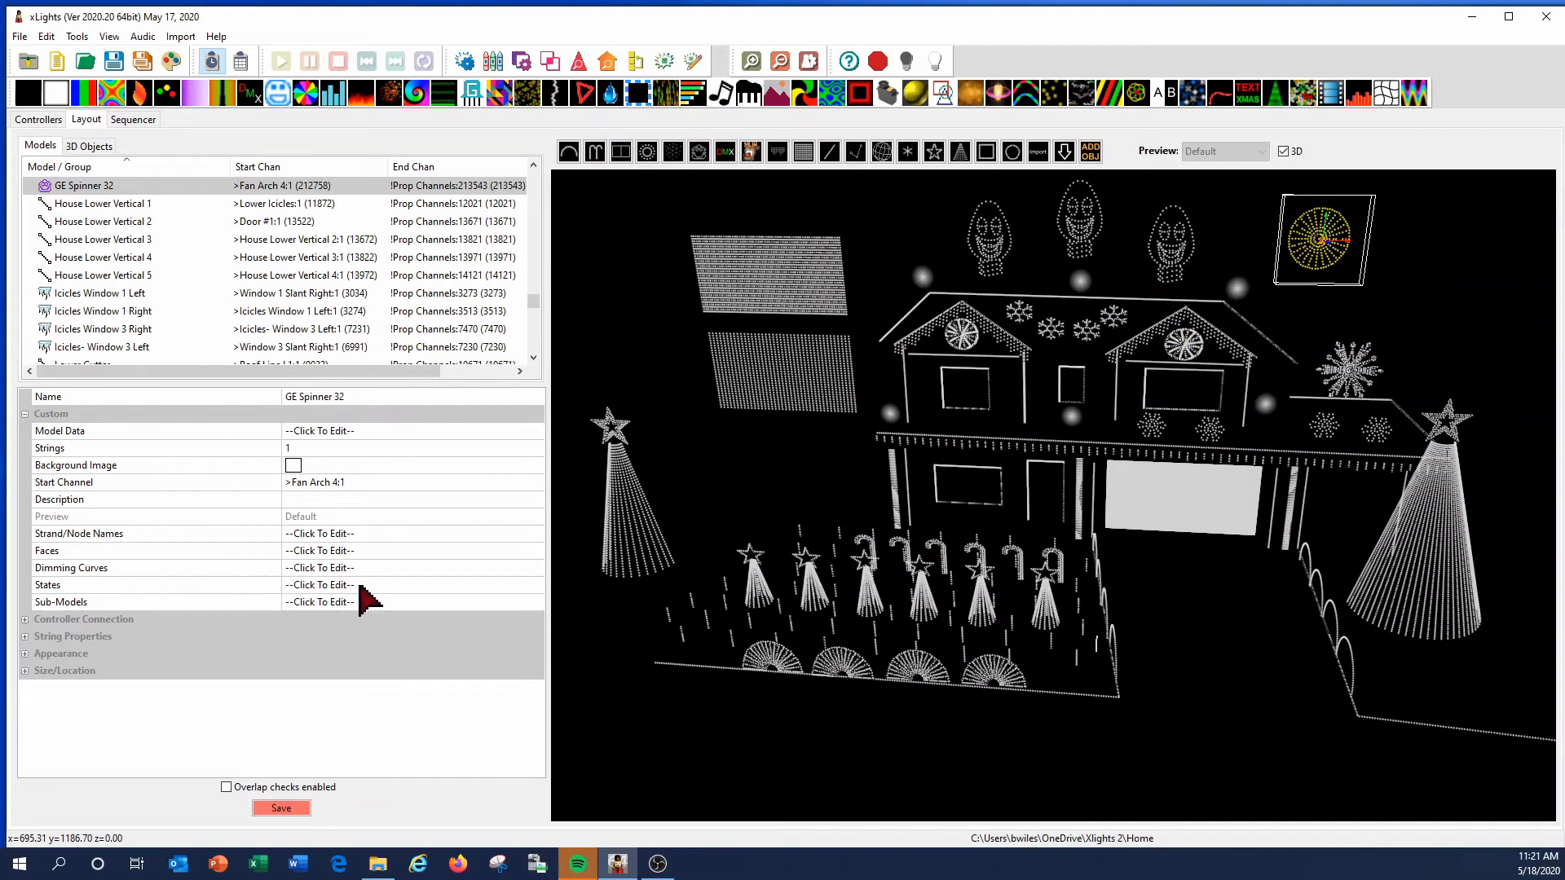
click(367, 603)
click(535, 603)
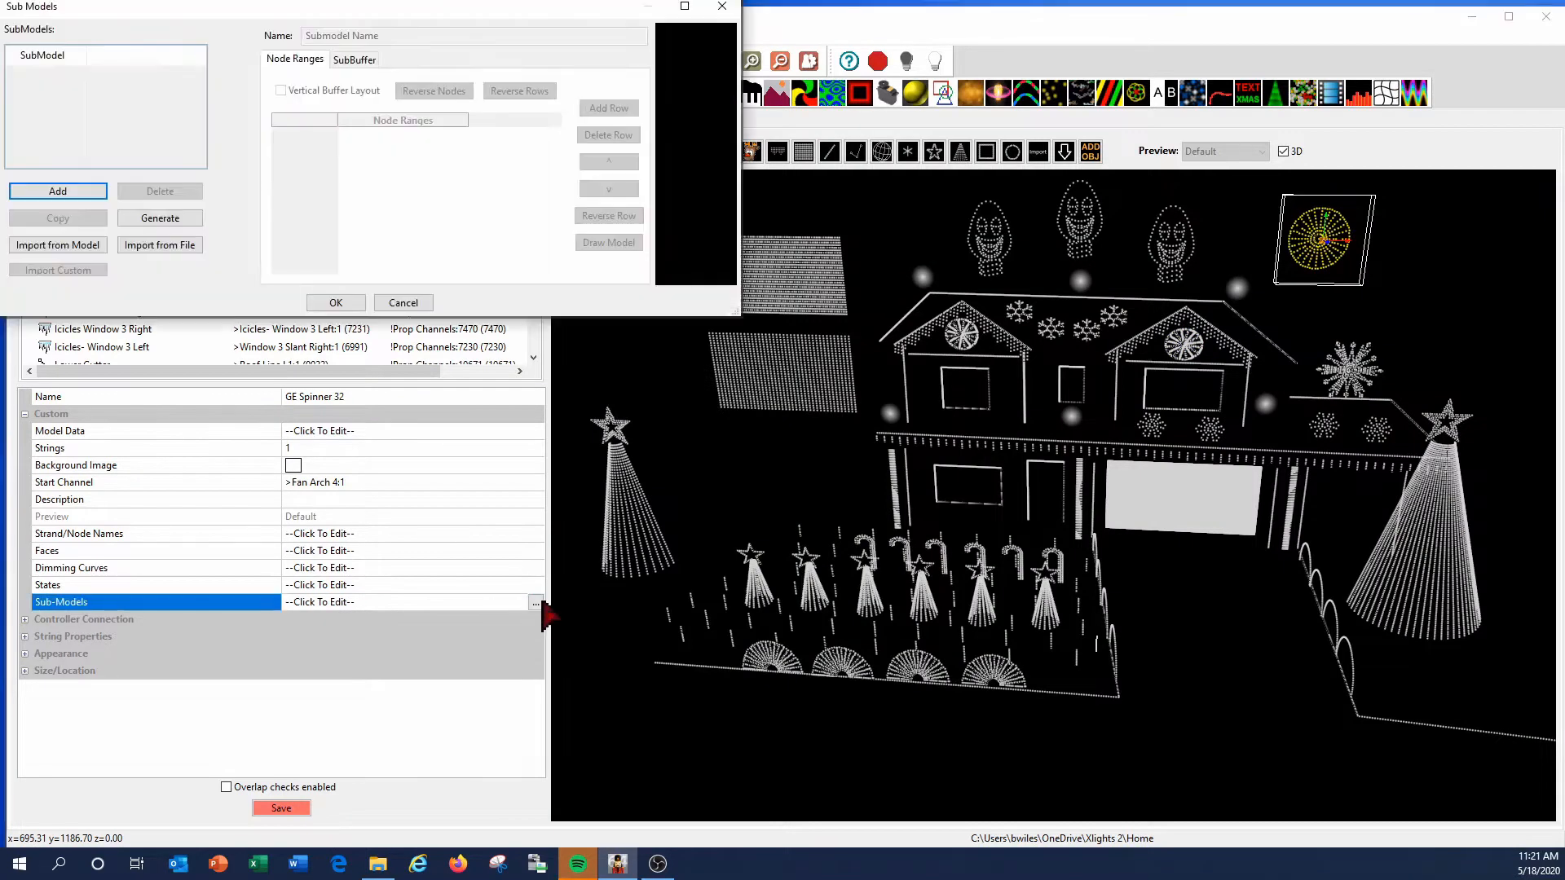
click(707, 10)
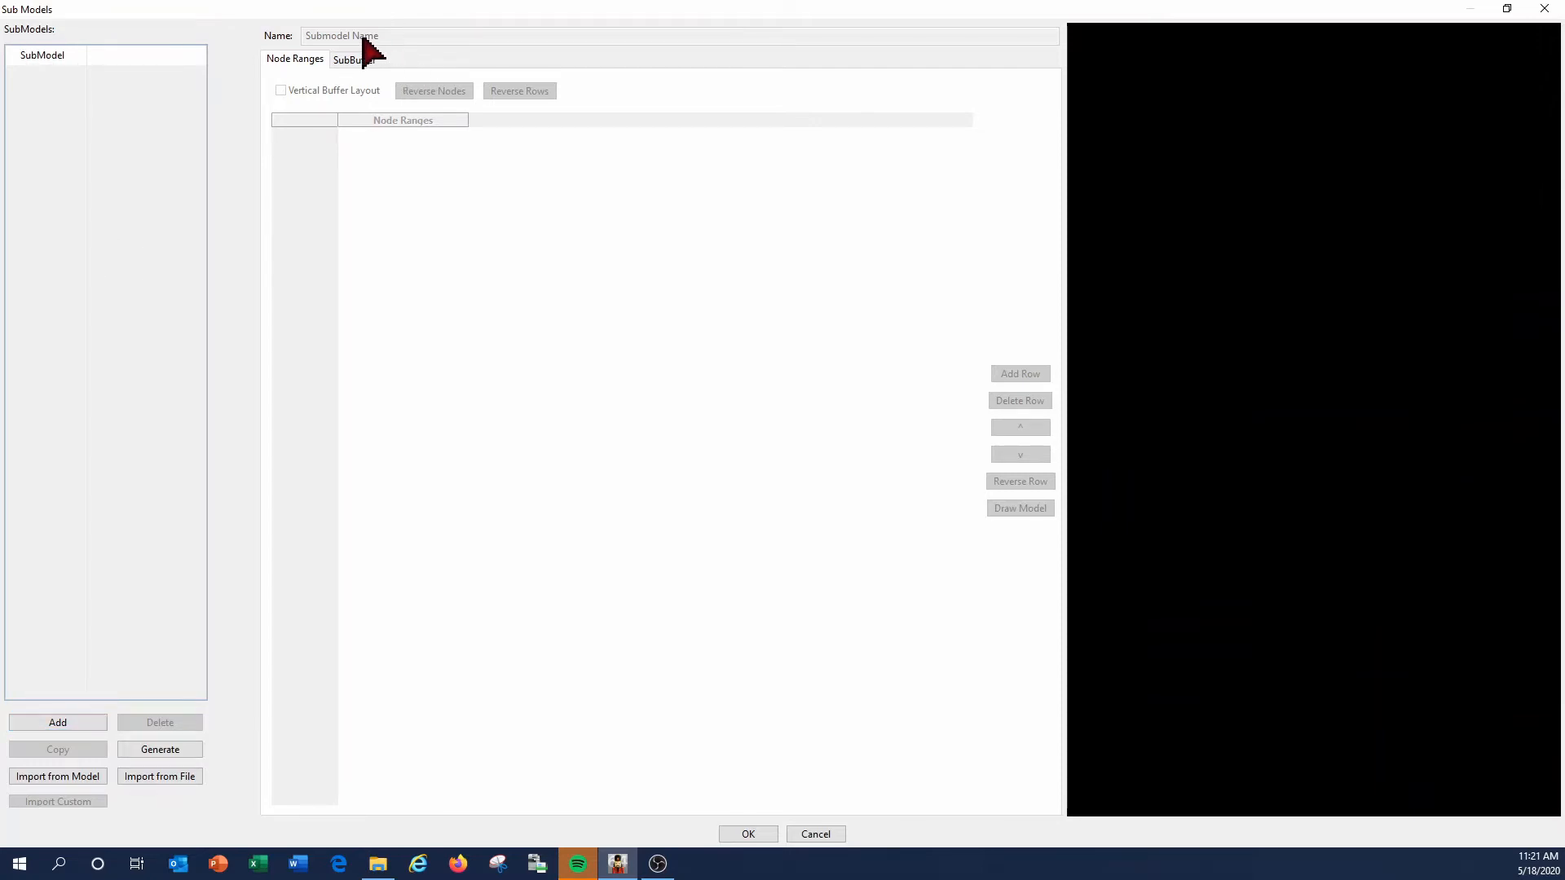
click(50, 722)
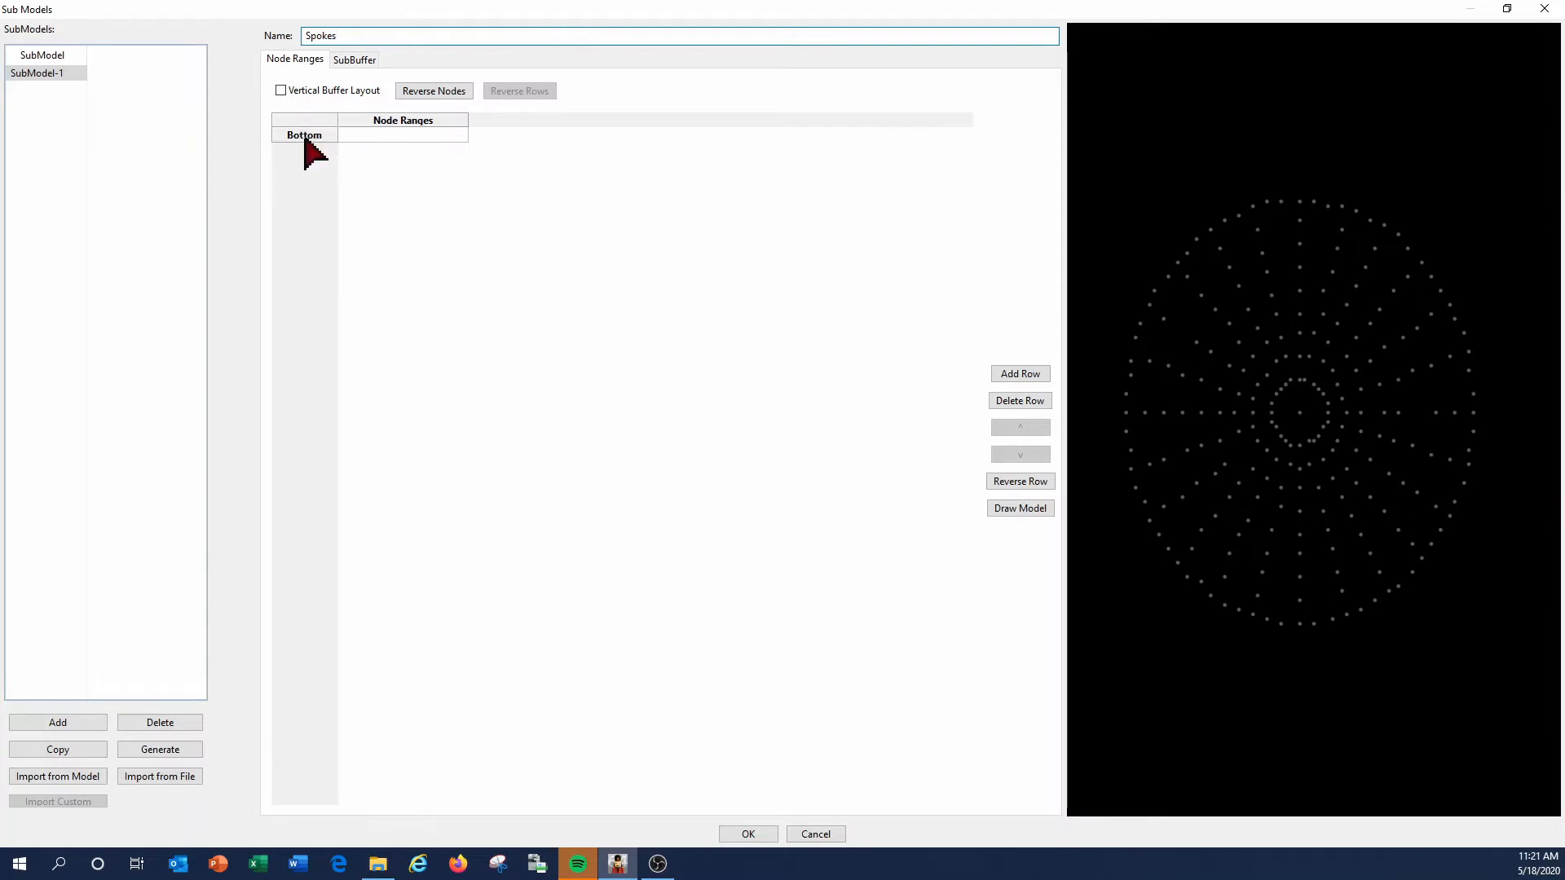
click(434, 138)
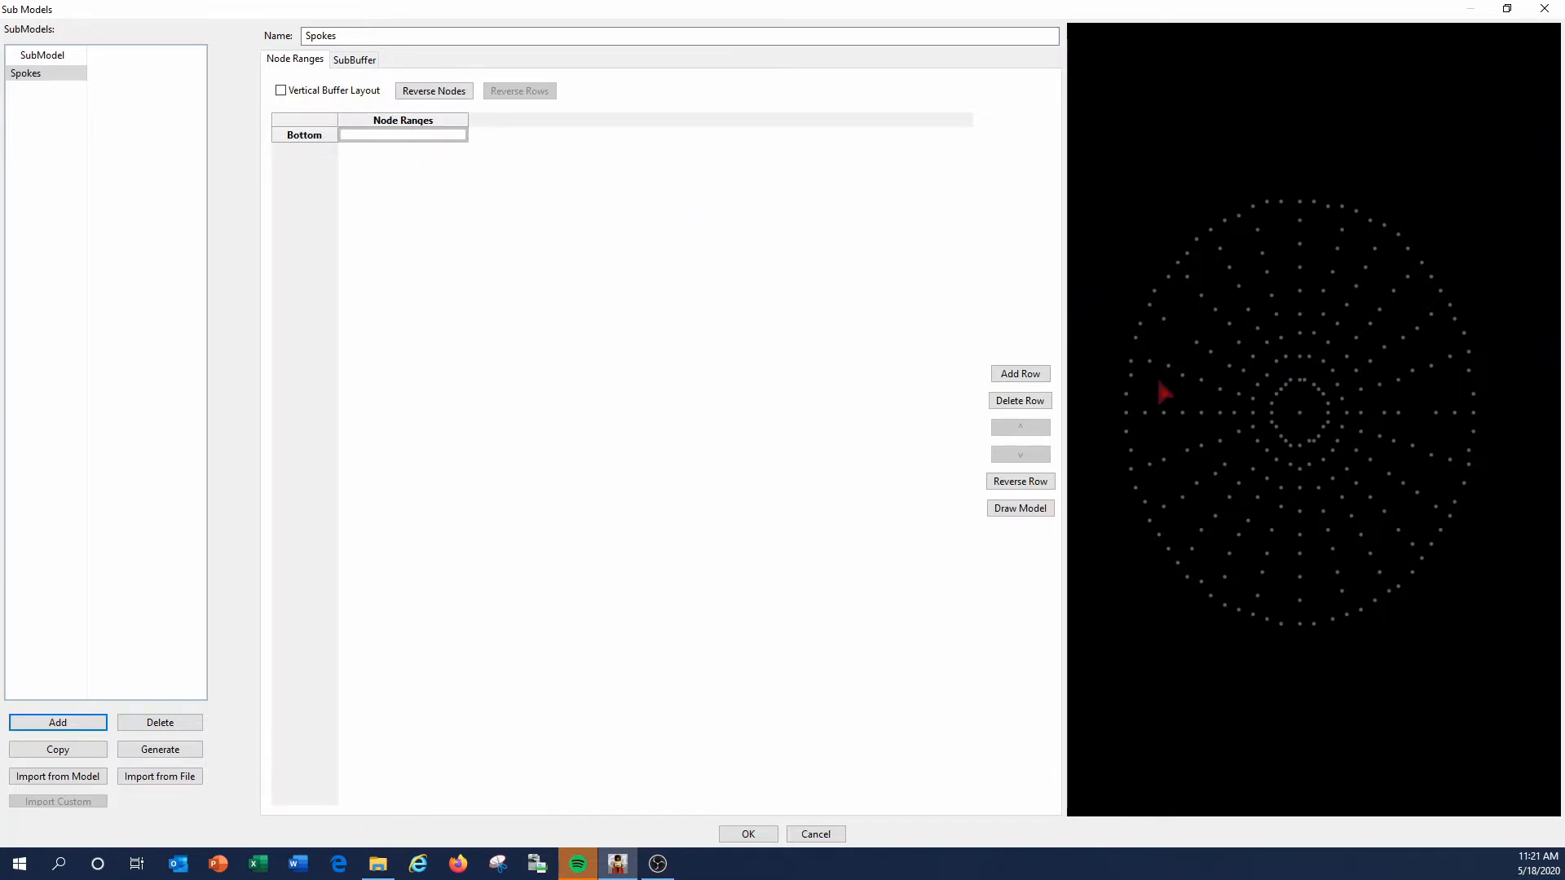
click(353, 37)
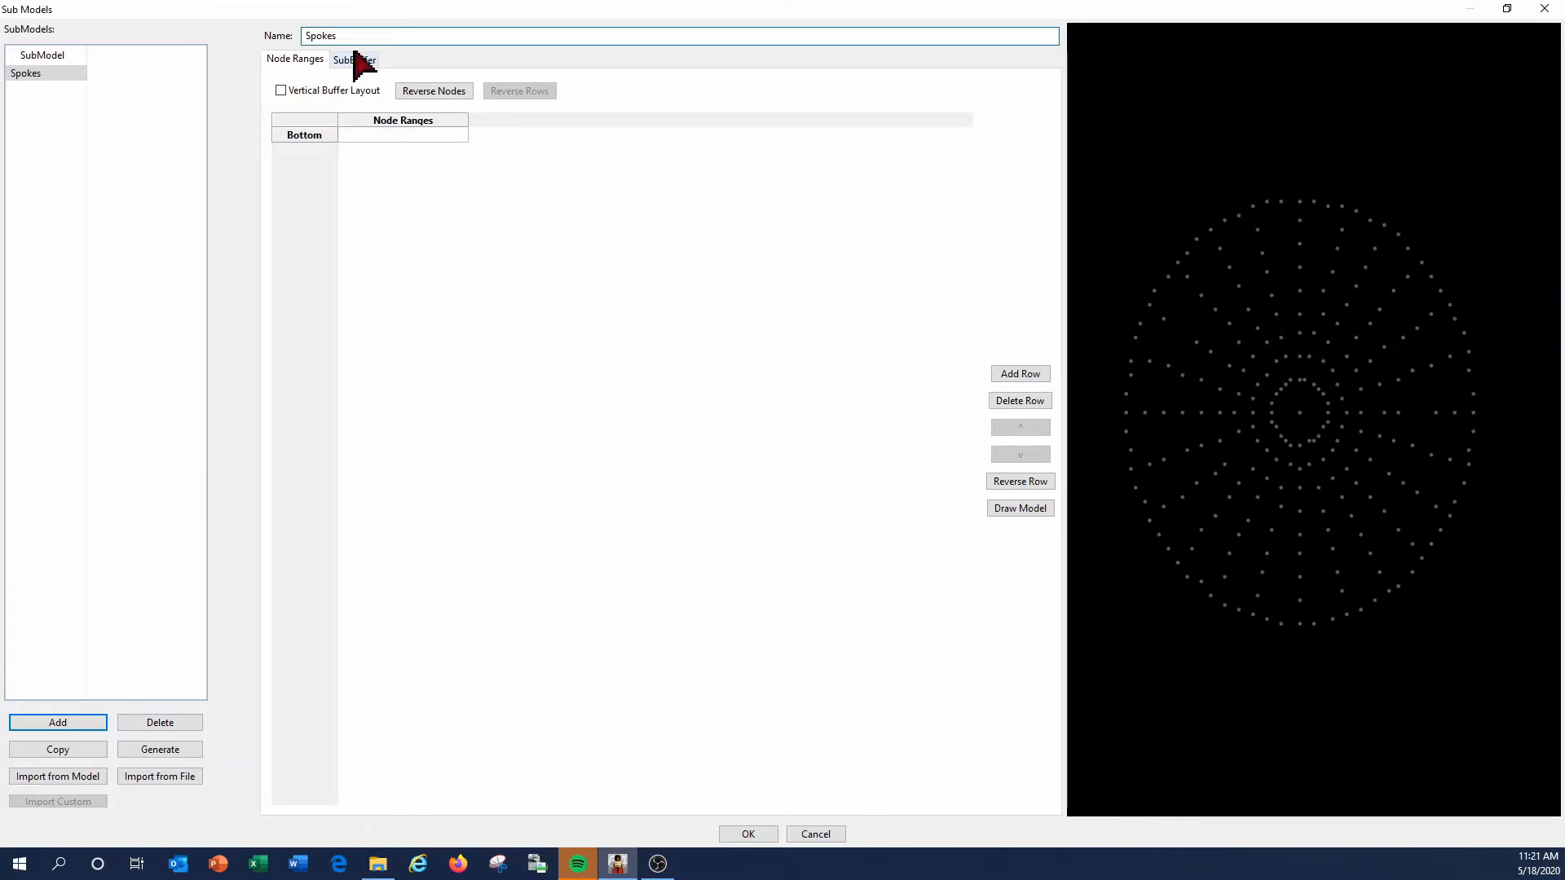
click(359, 137)
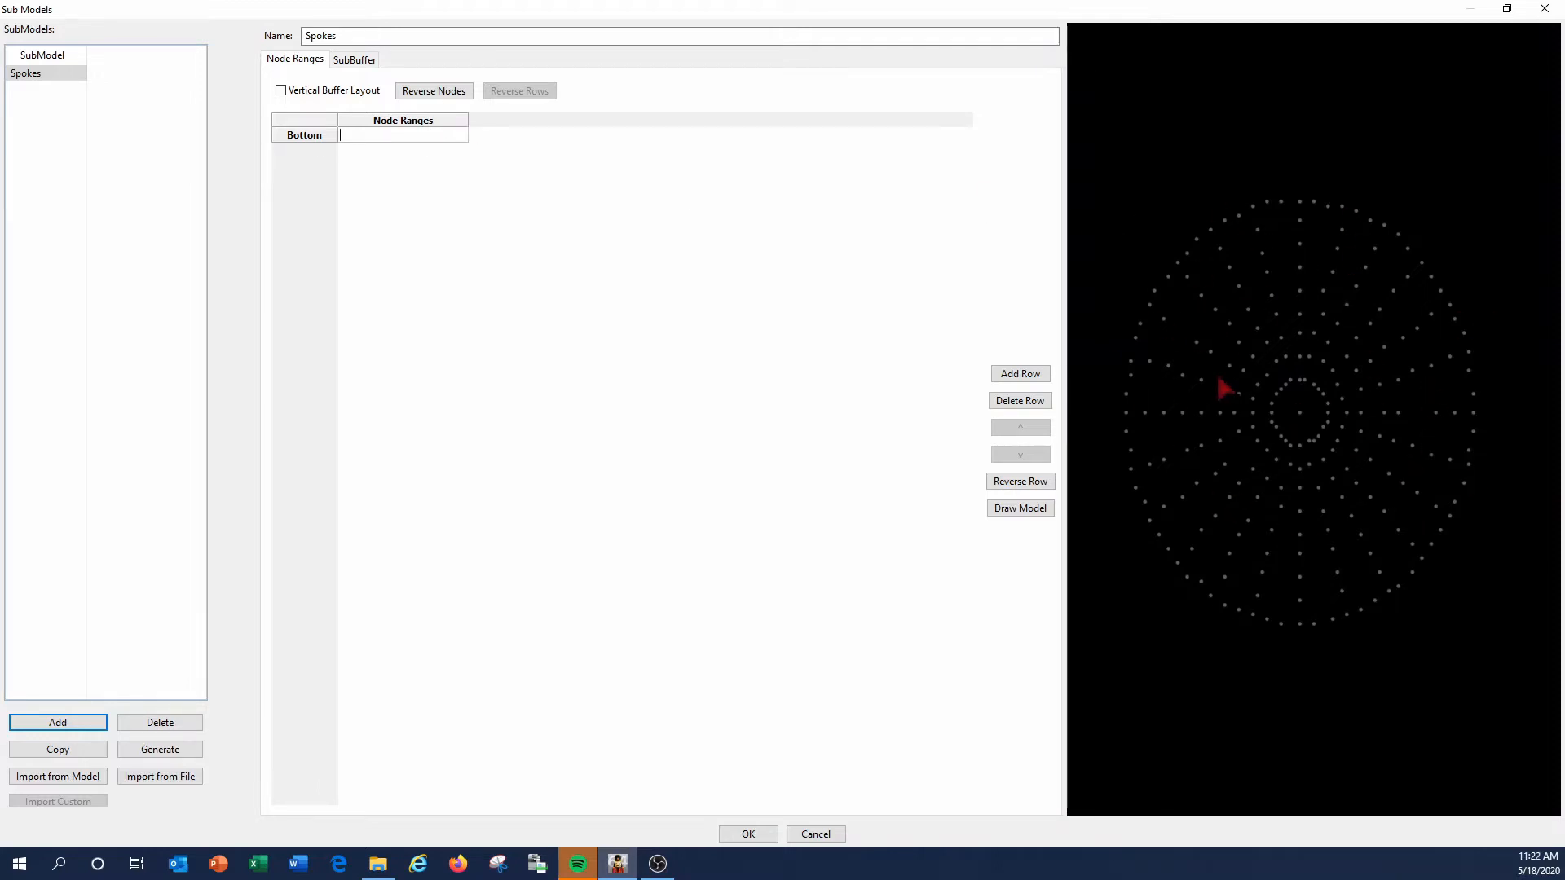
double_click(313, 139)
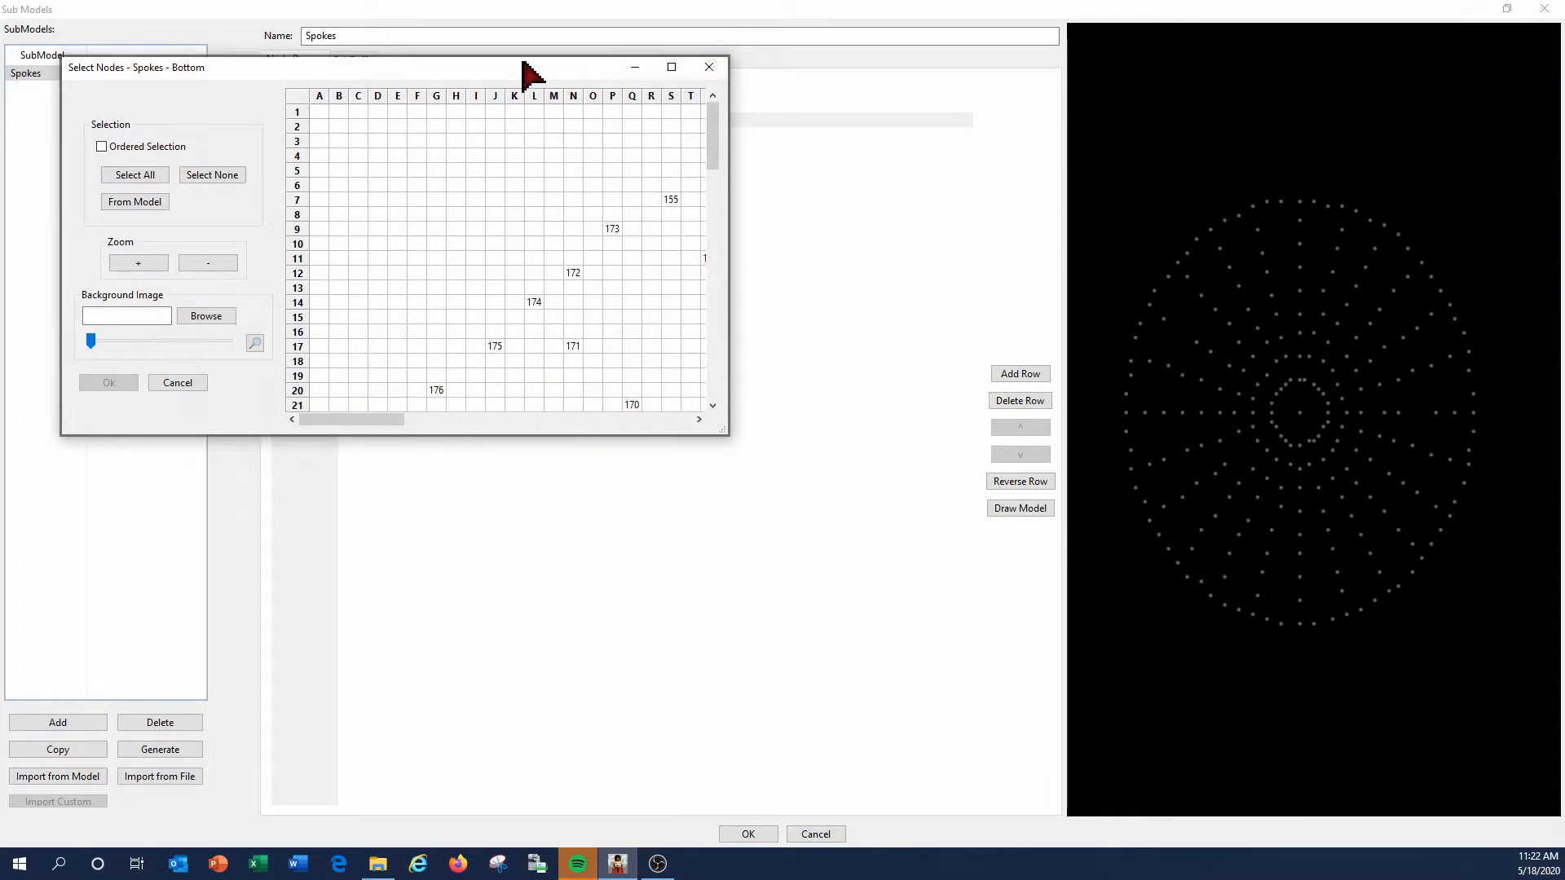
drag(522, 67, 544, 249)
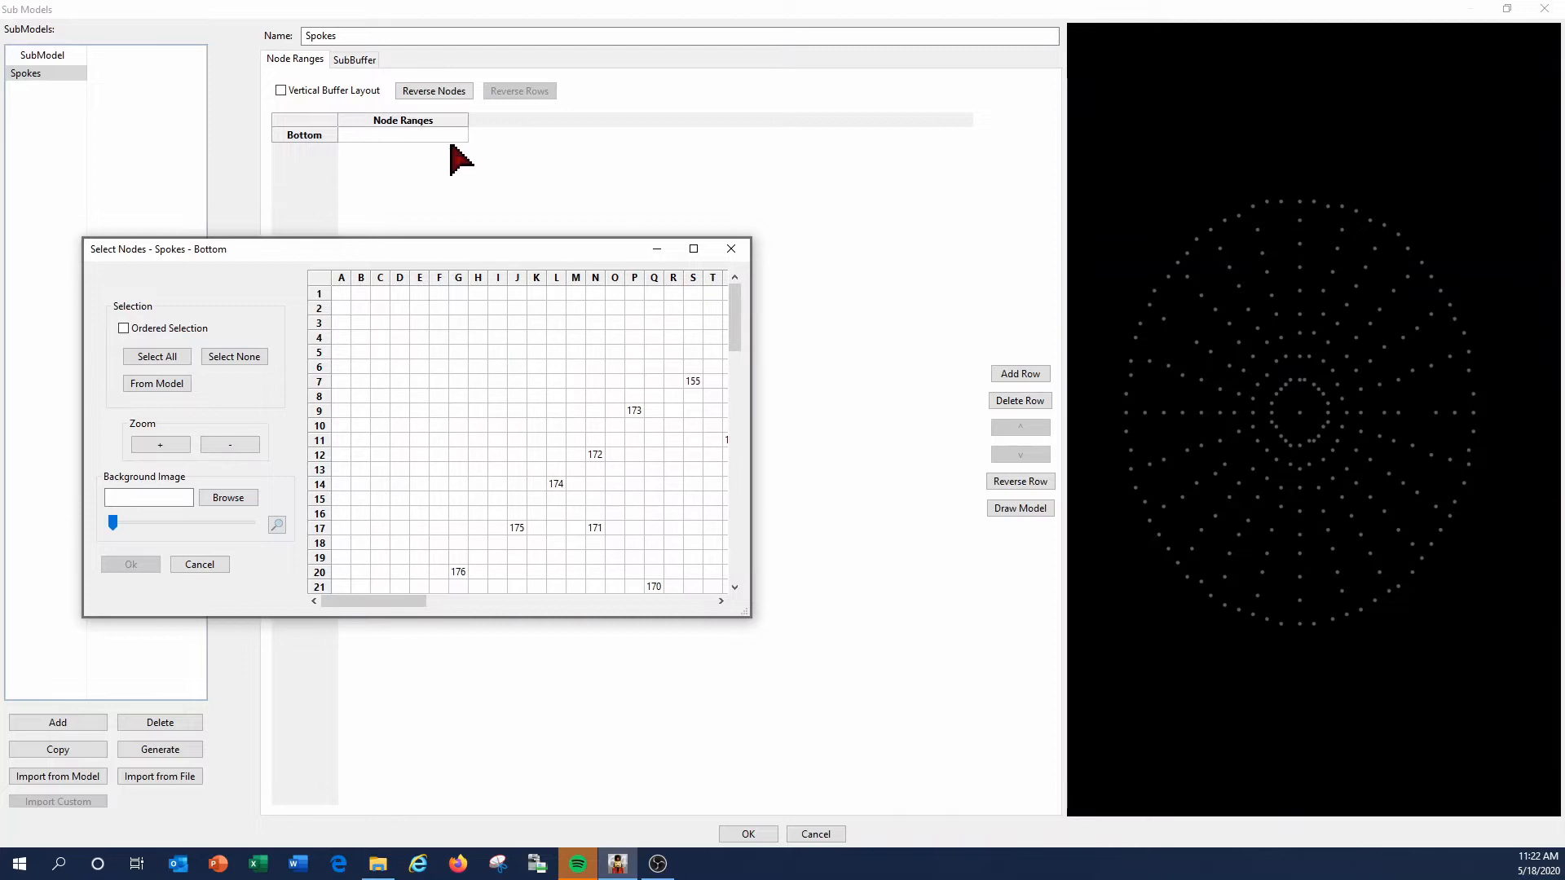
click(731, 248)
click(396, 133)
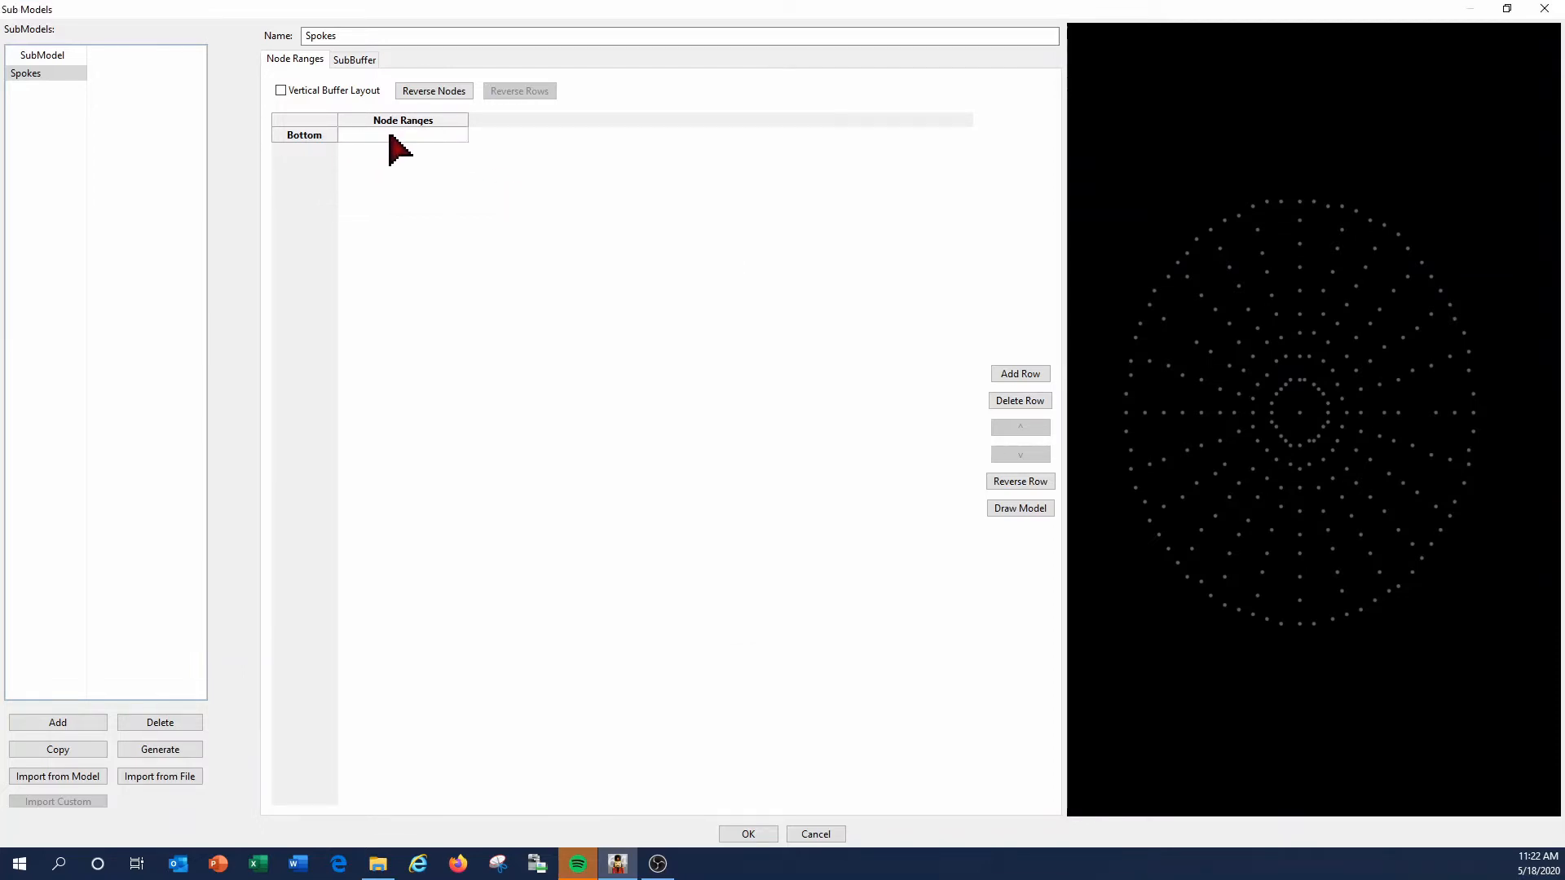
Open an enlarged node selection grid for the Bottom row of Spokes and examine how the spoke nodes are numbered.
double_click(328, 135)
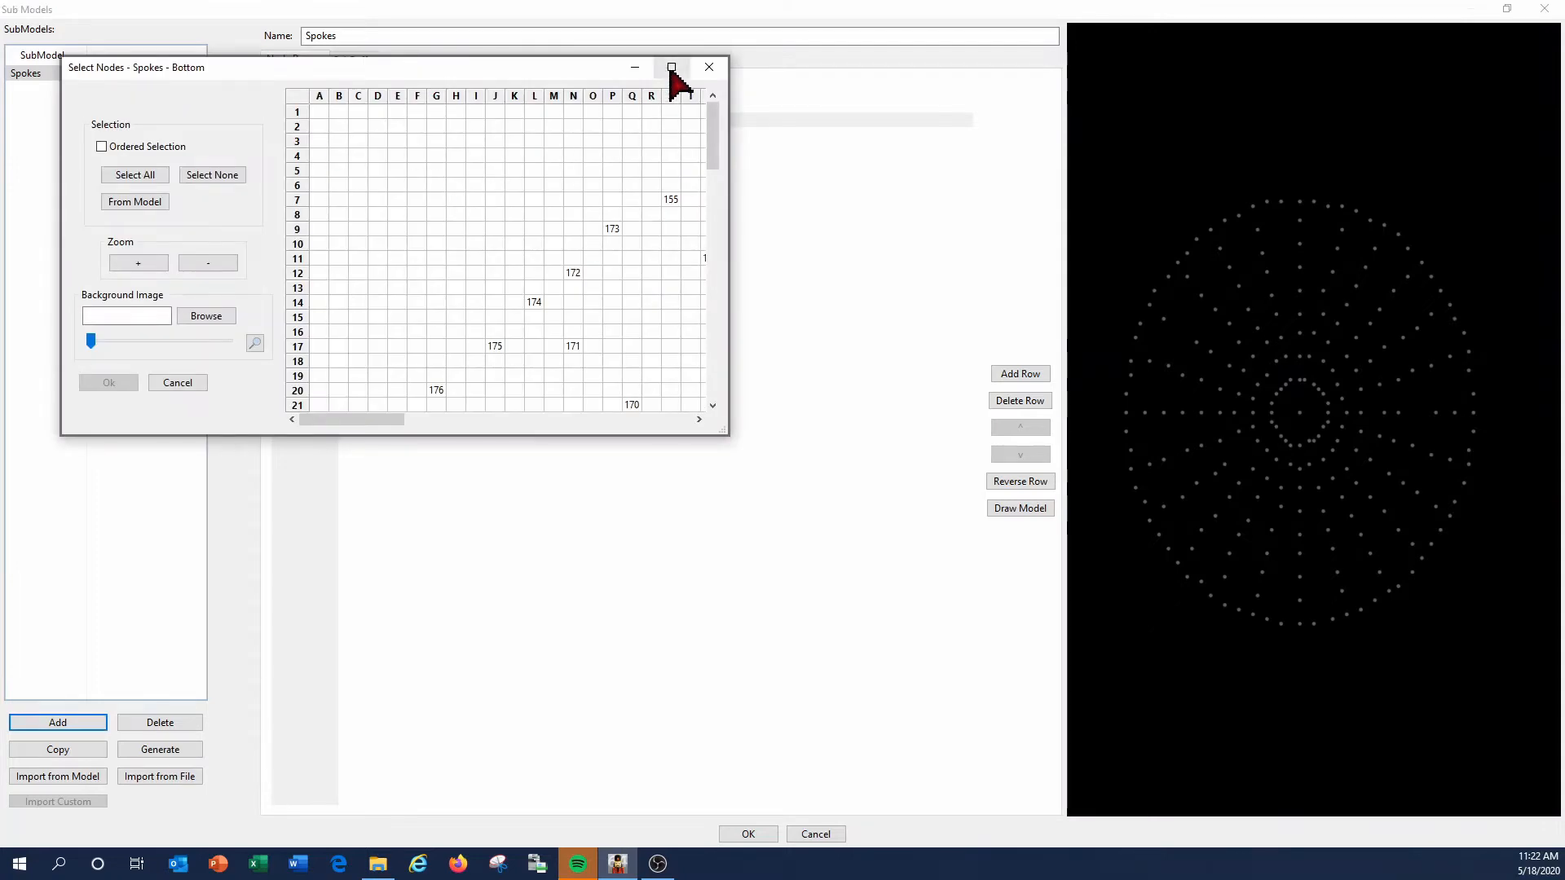
click(672, 67)
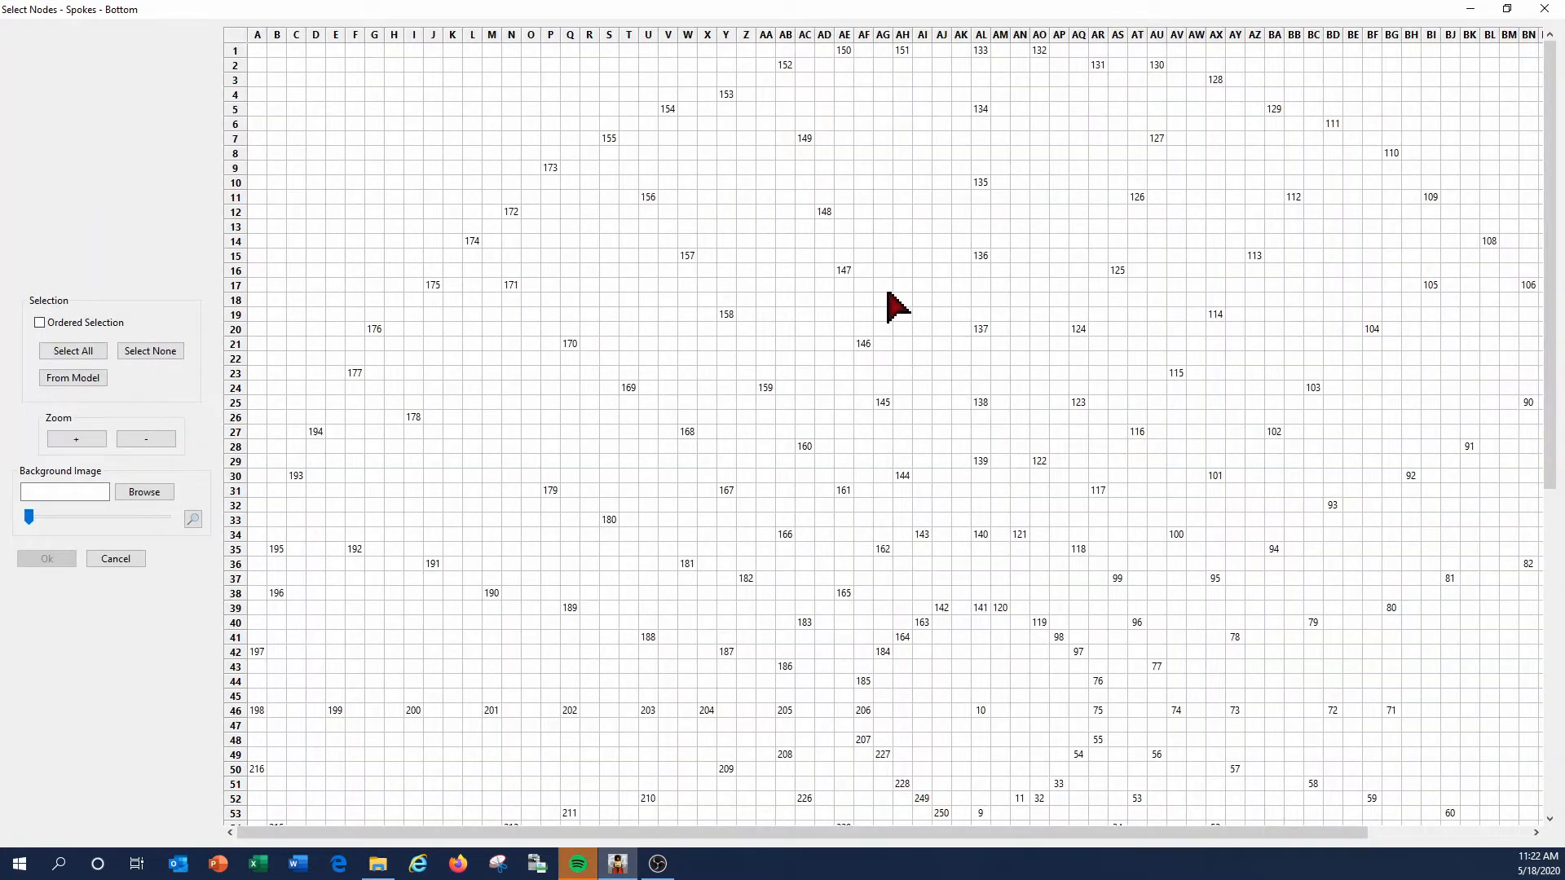
scroll(888, 293, down, 3)
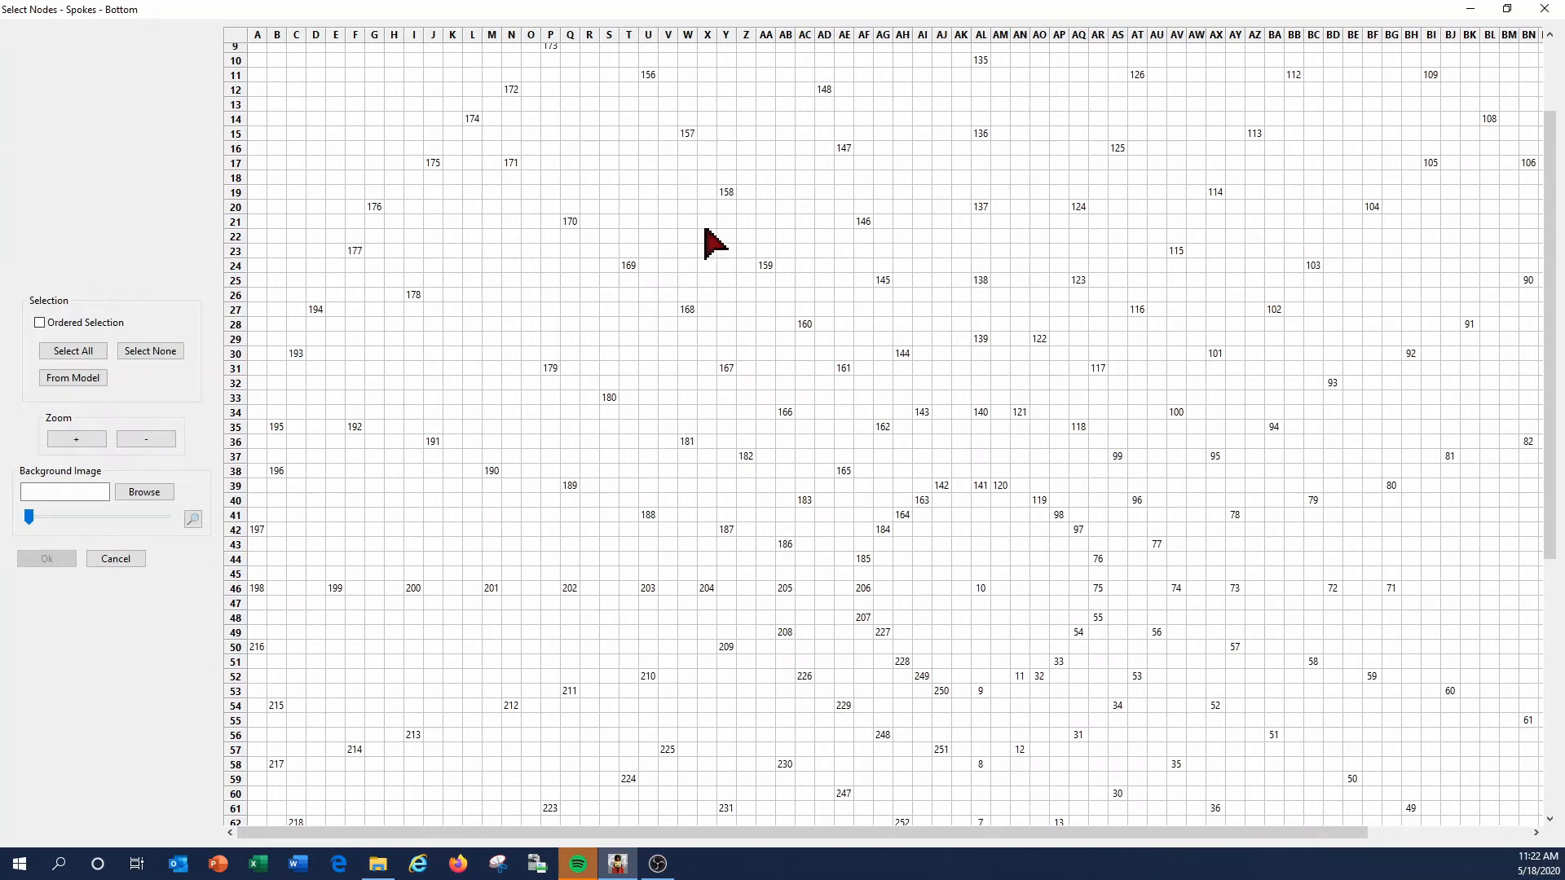
scroll(873, 367, down, 10)
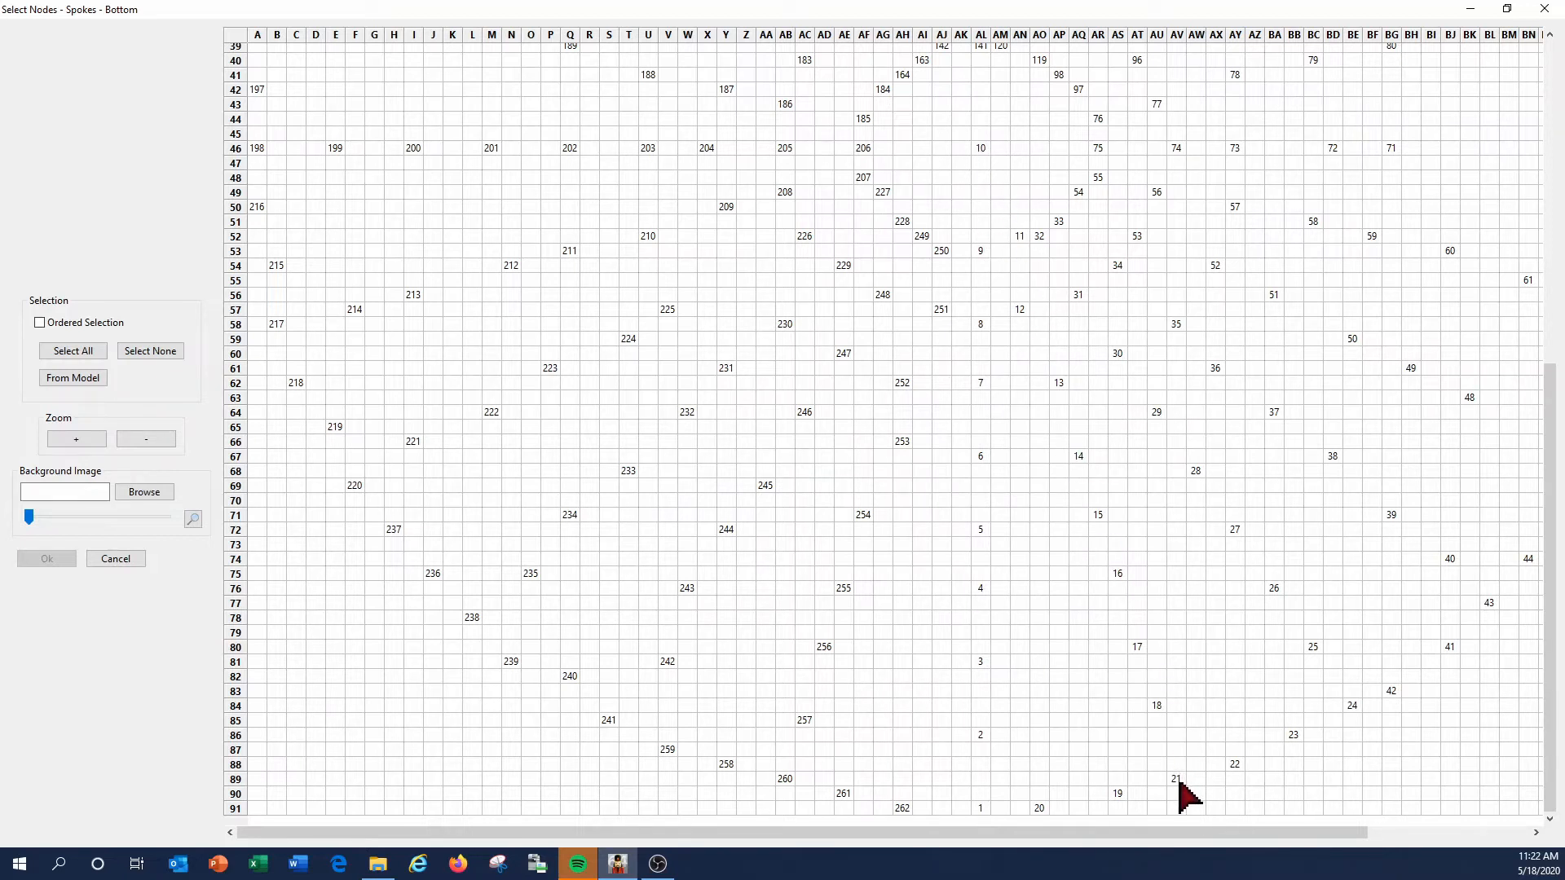
click(1156, 705)
scroll(917, 377, up, 3)
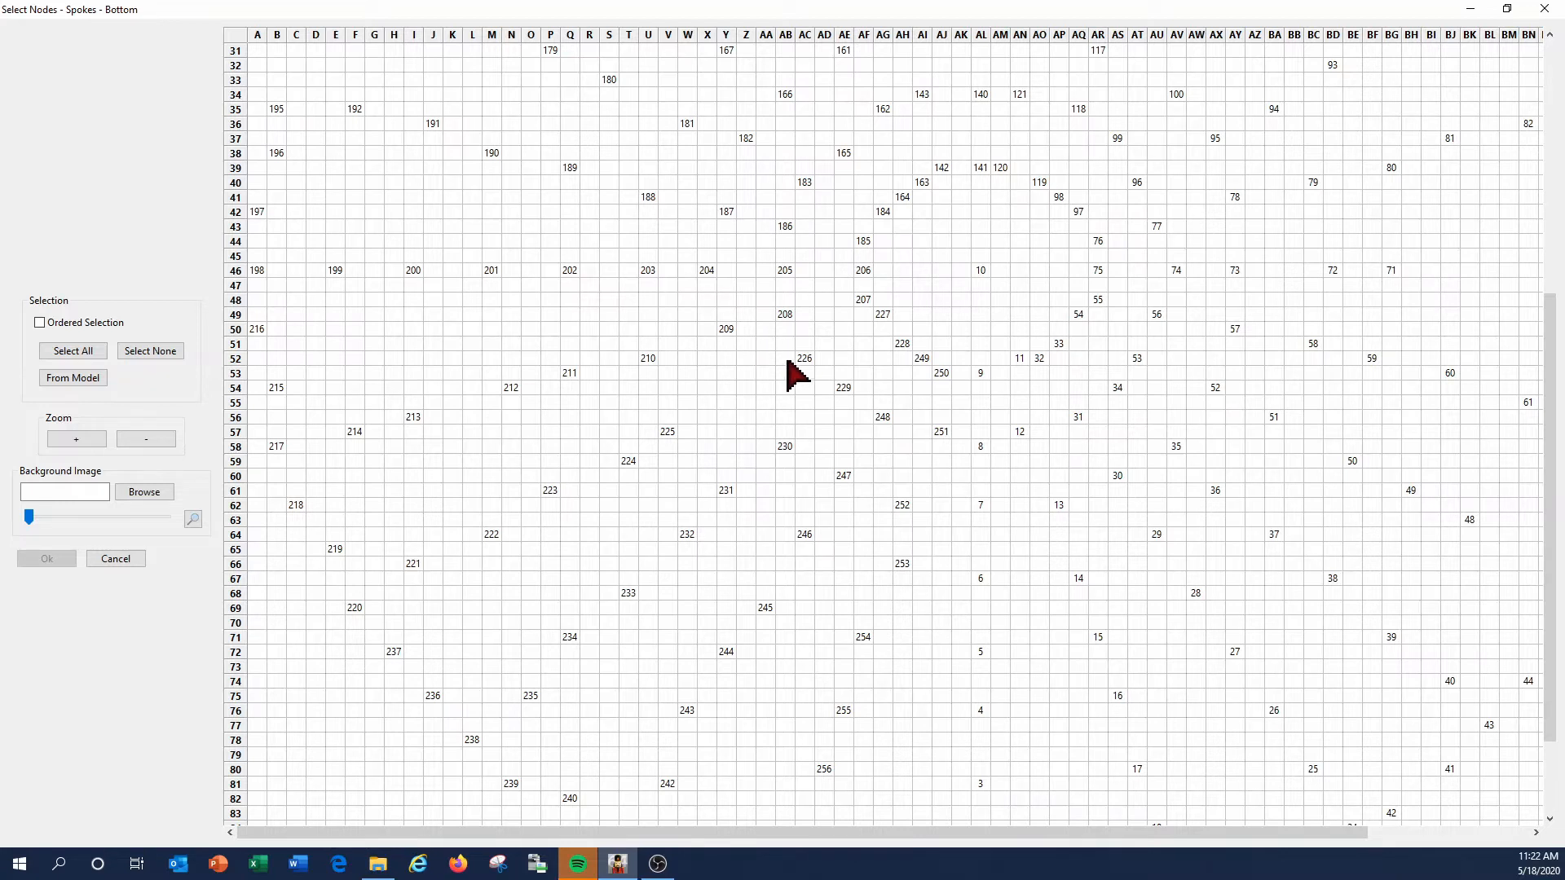
scroll(798, 360, up, 5)
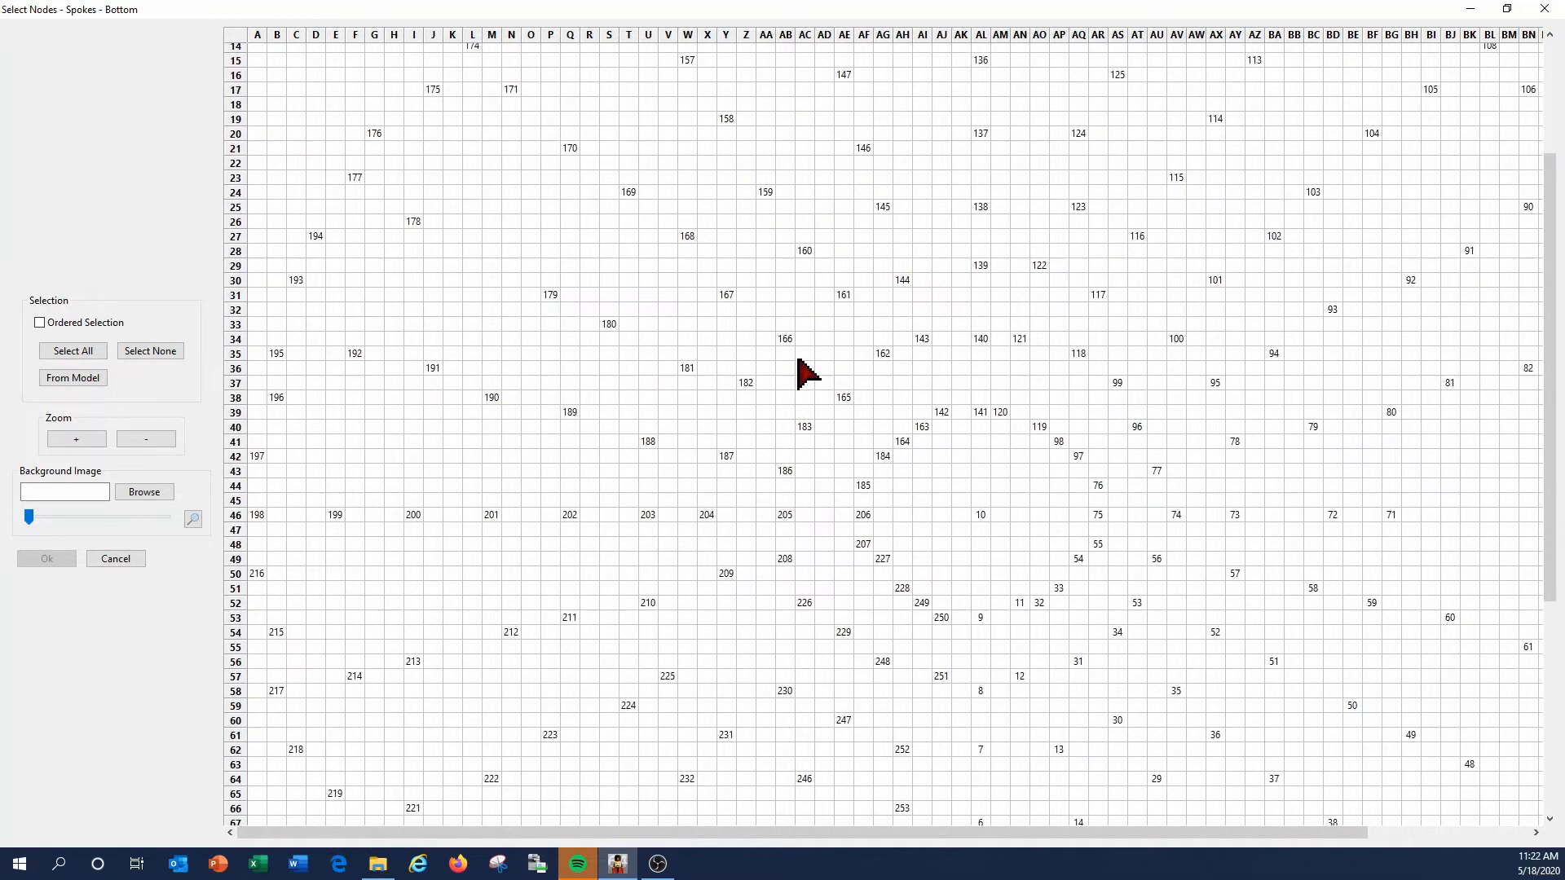
scroll(798, 371, down, 1)
scroll(795, 365, down, 2)
scroll(793, 350, down, 5)
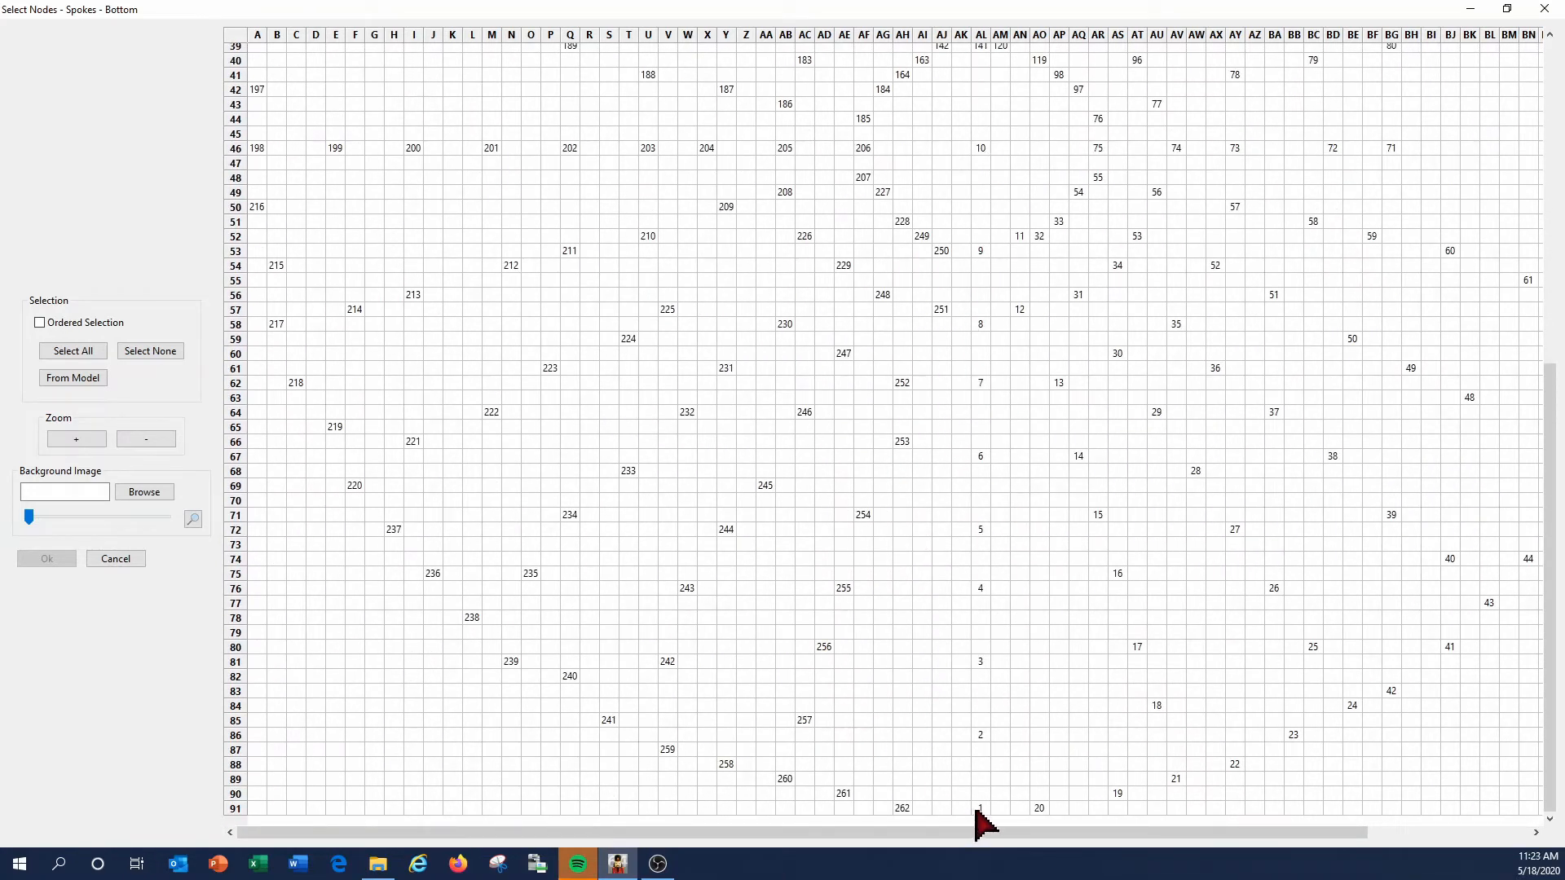
drag(975, 811, 968, 522)
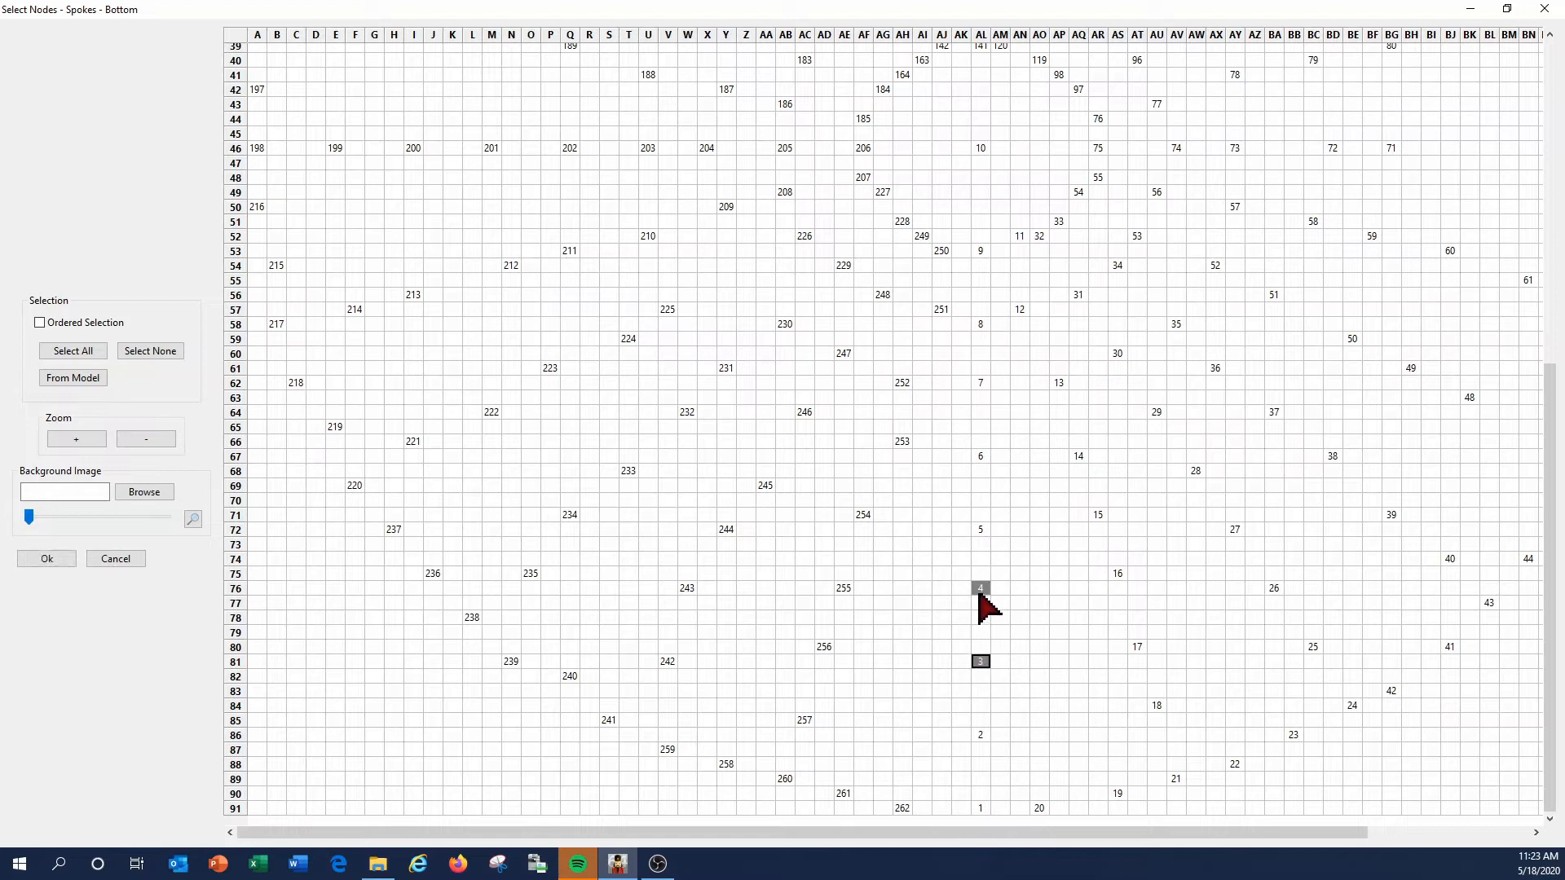
click(978, 587)
click(979, 661)
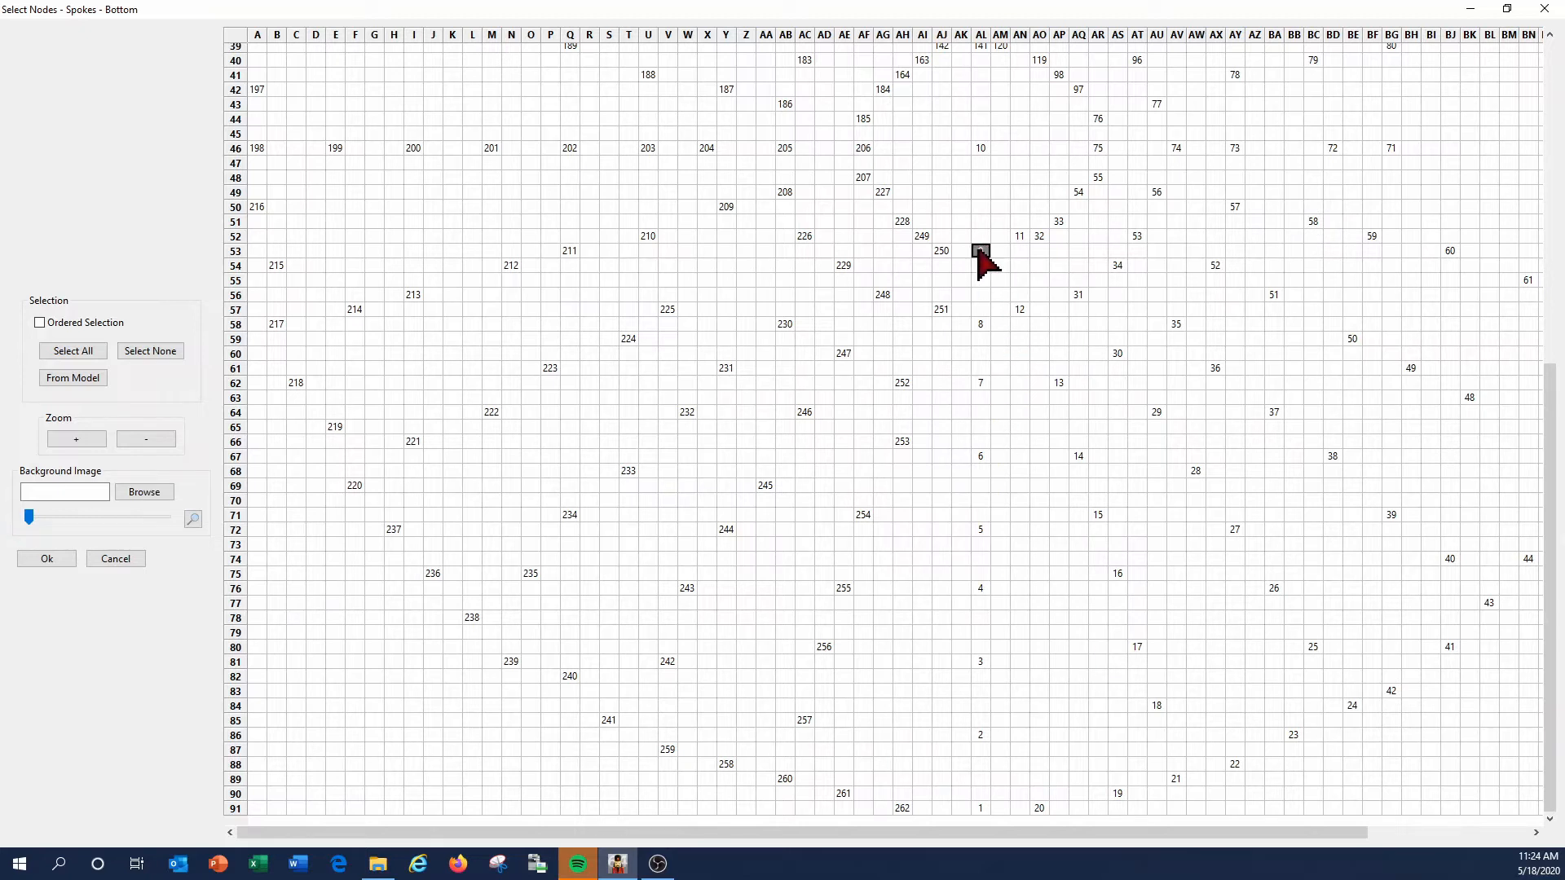
Select the nodes of the straight lower spoke one by one, from 9 outward to 2.
click(981, 325)
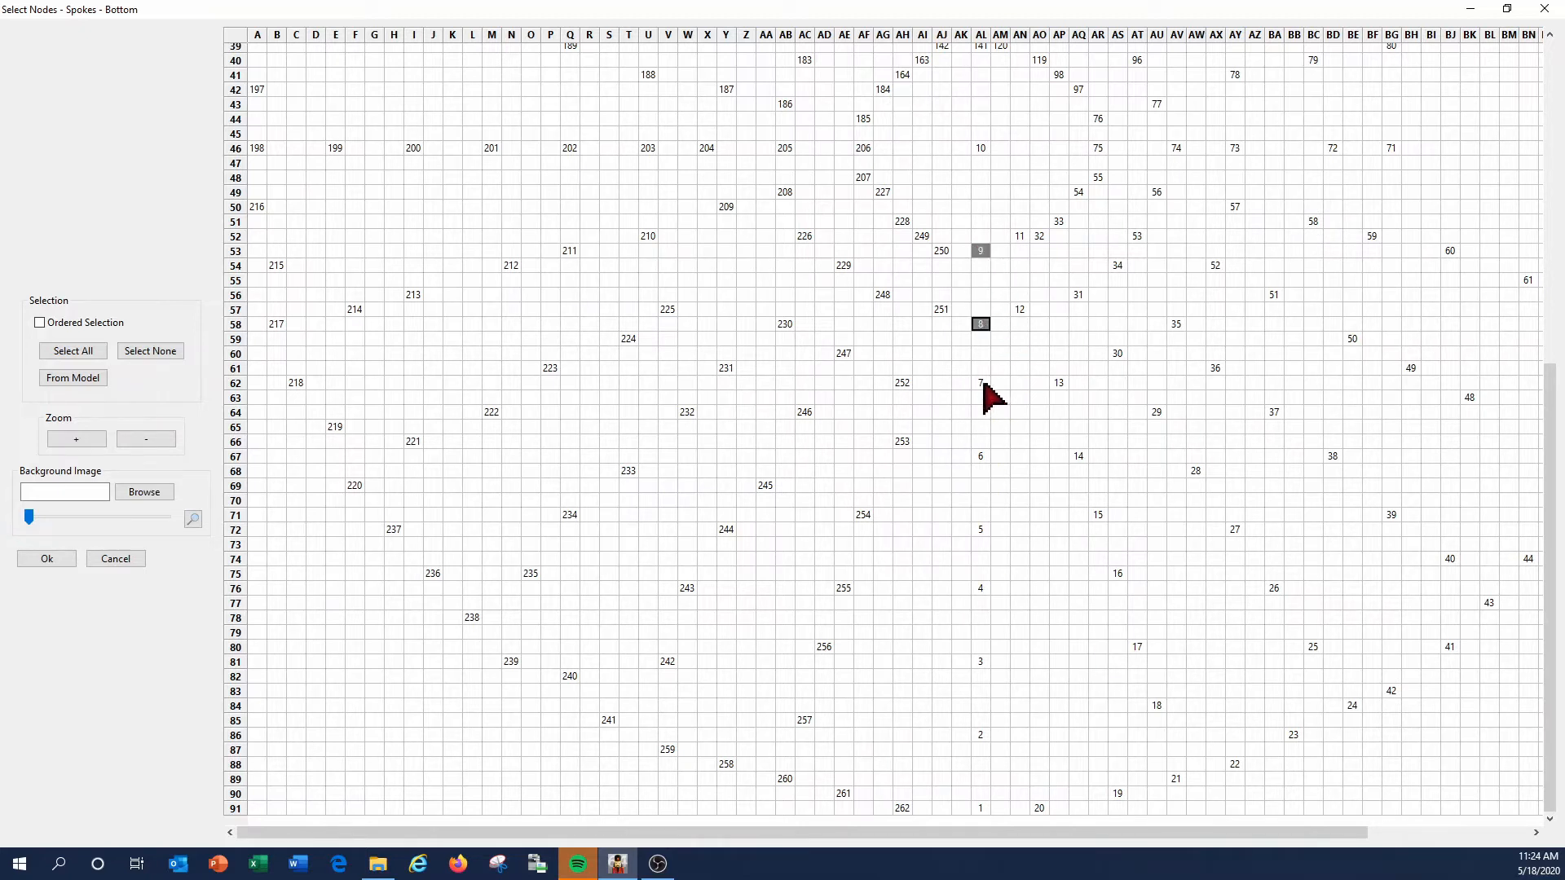
click(980, 456)
click(981, 530)
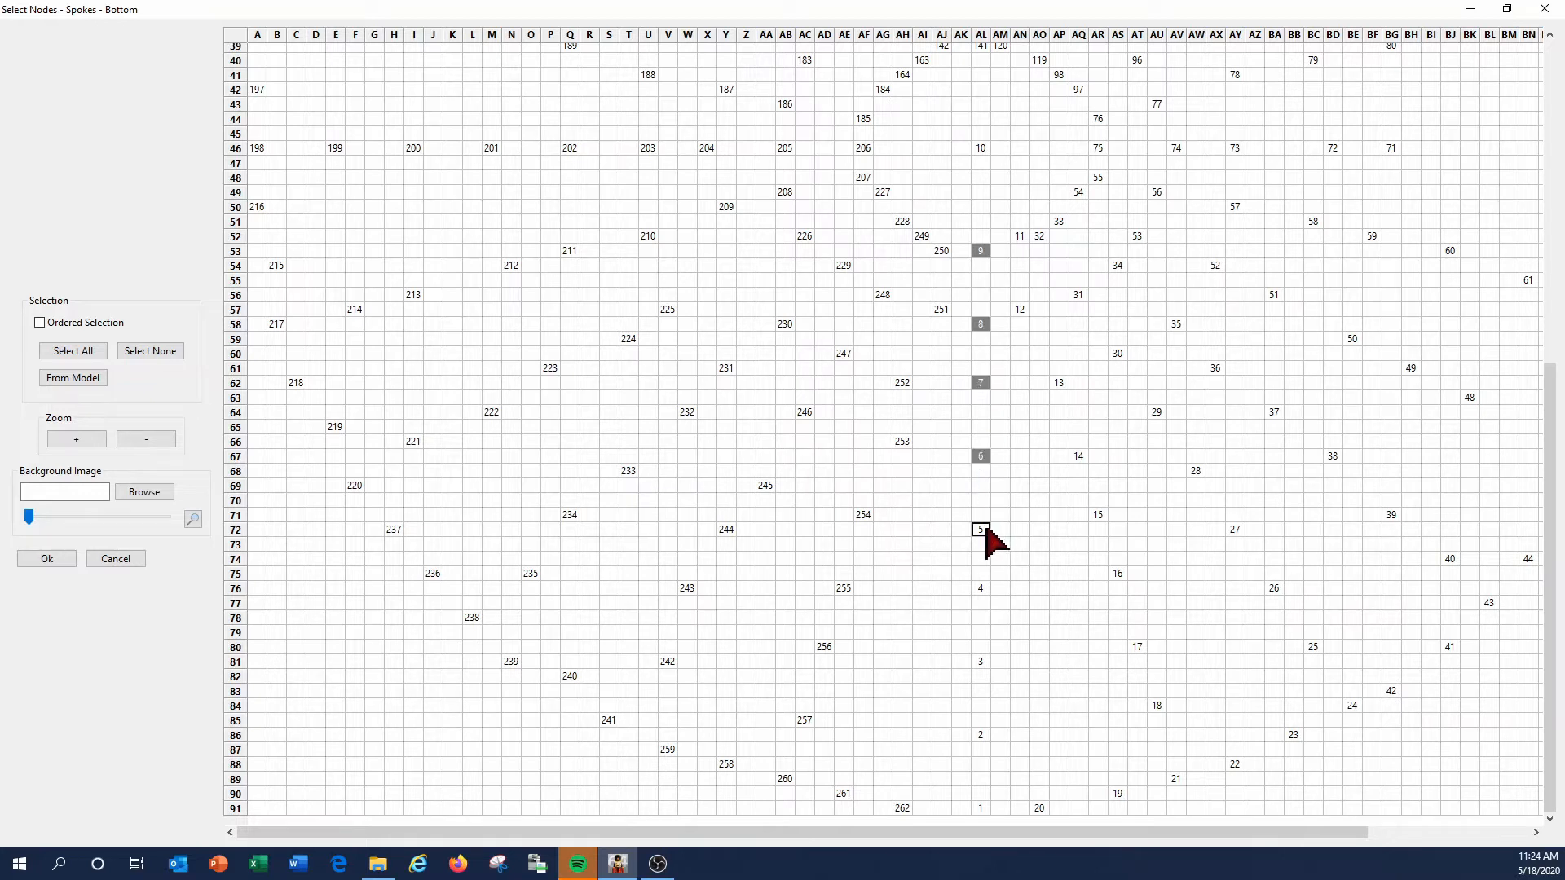
click(980, 589)
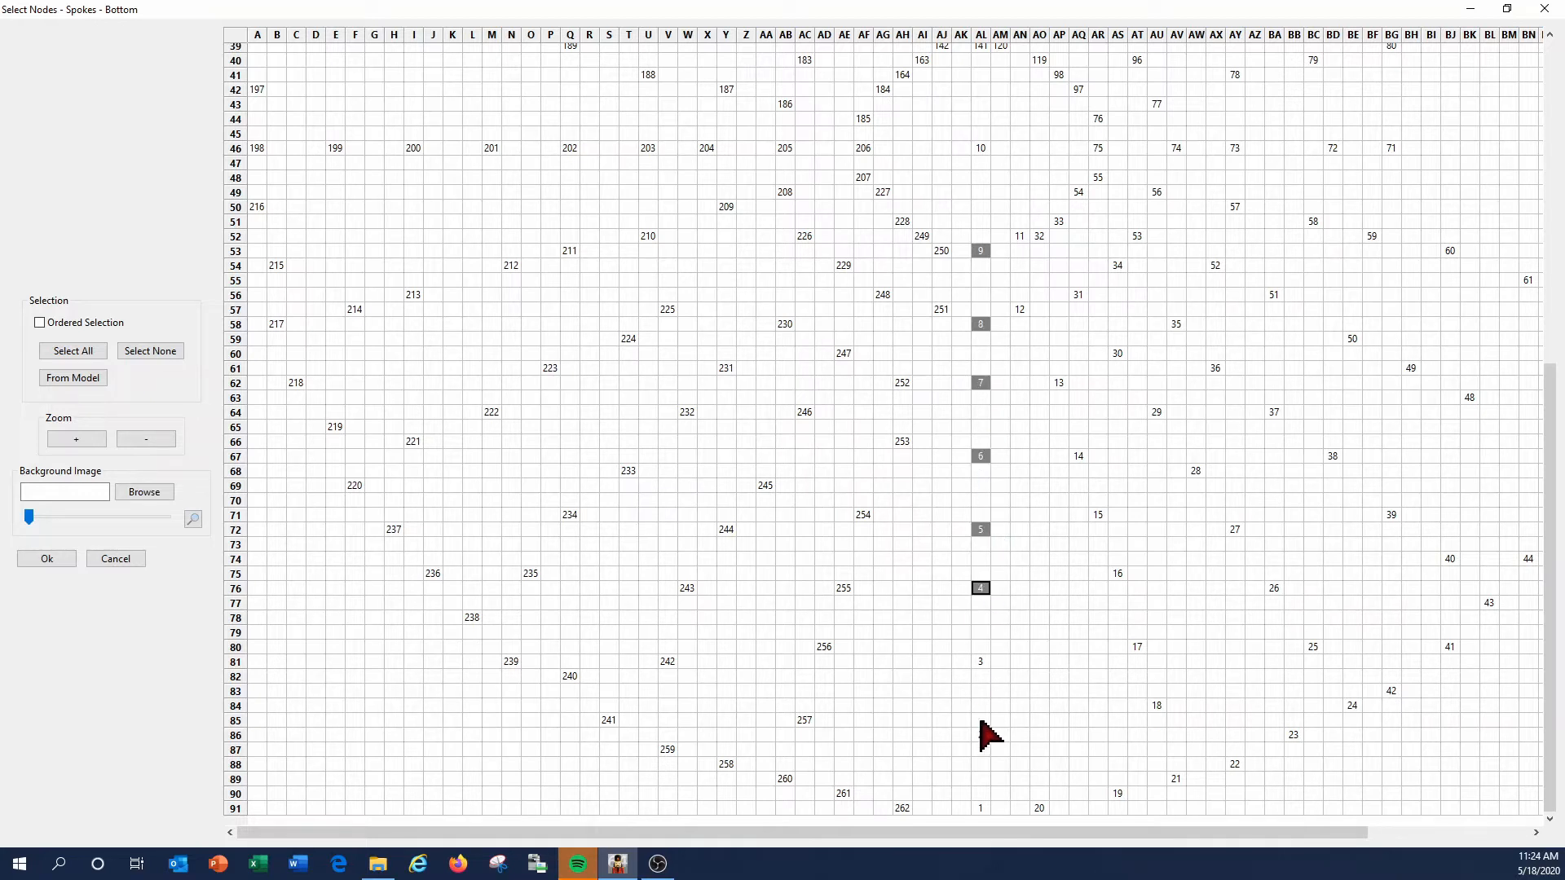
click(981, 663)
click(982, 736)
Box-select nodes 9 to 2 of the straight lower spoke and assign them to the Bottom row of Spokes.
drag(981, 245, 984, 766)
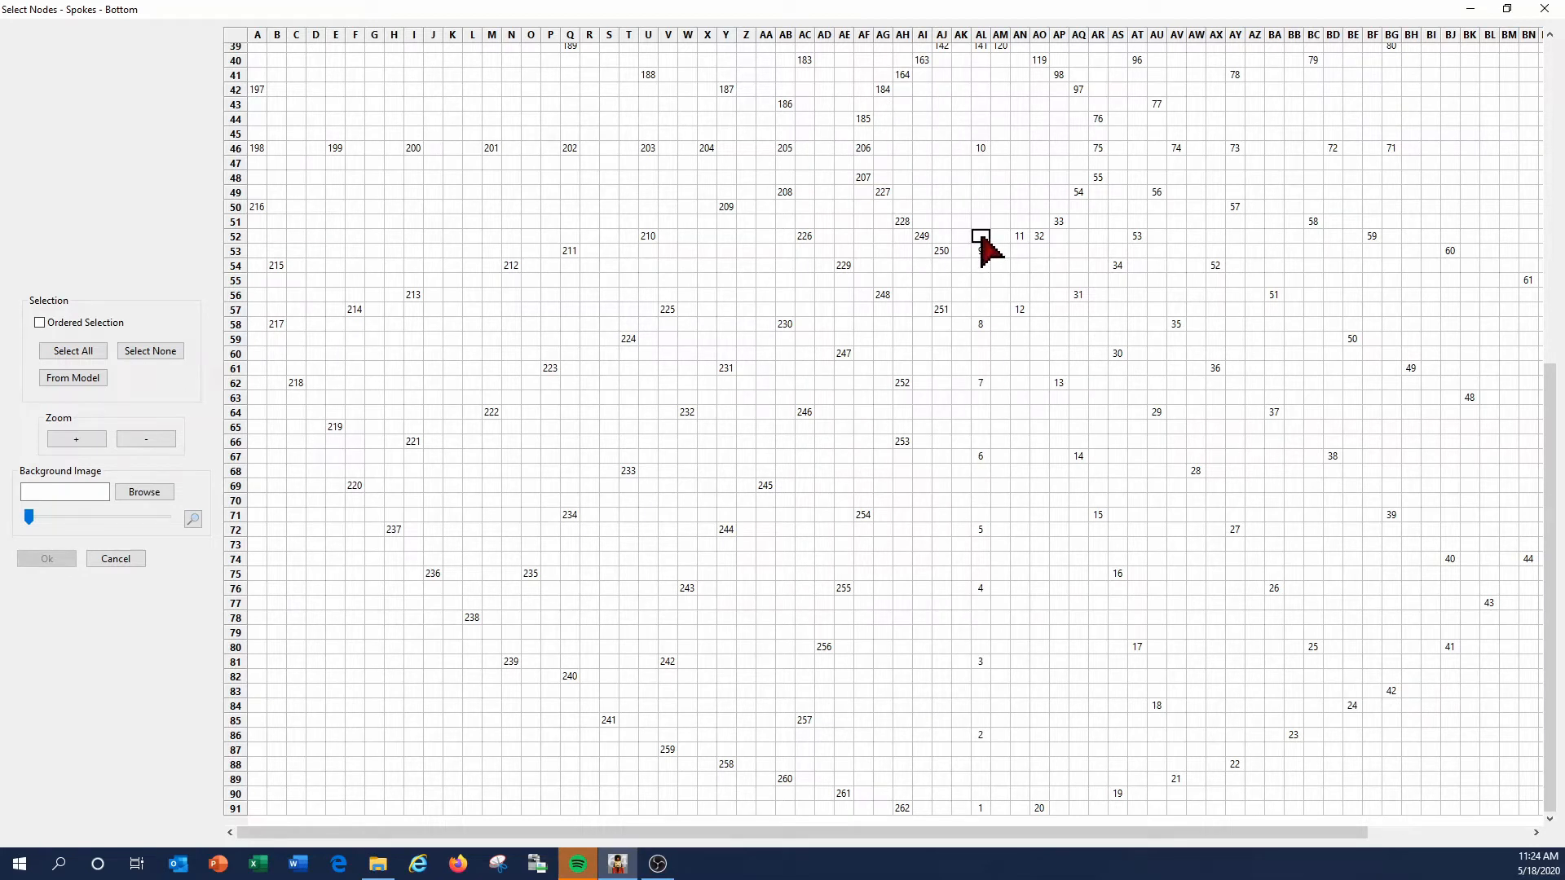
drag(982, 244, 983, 739)
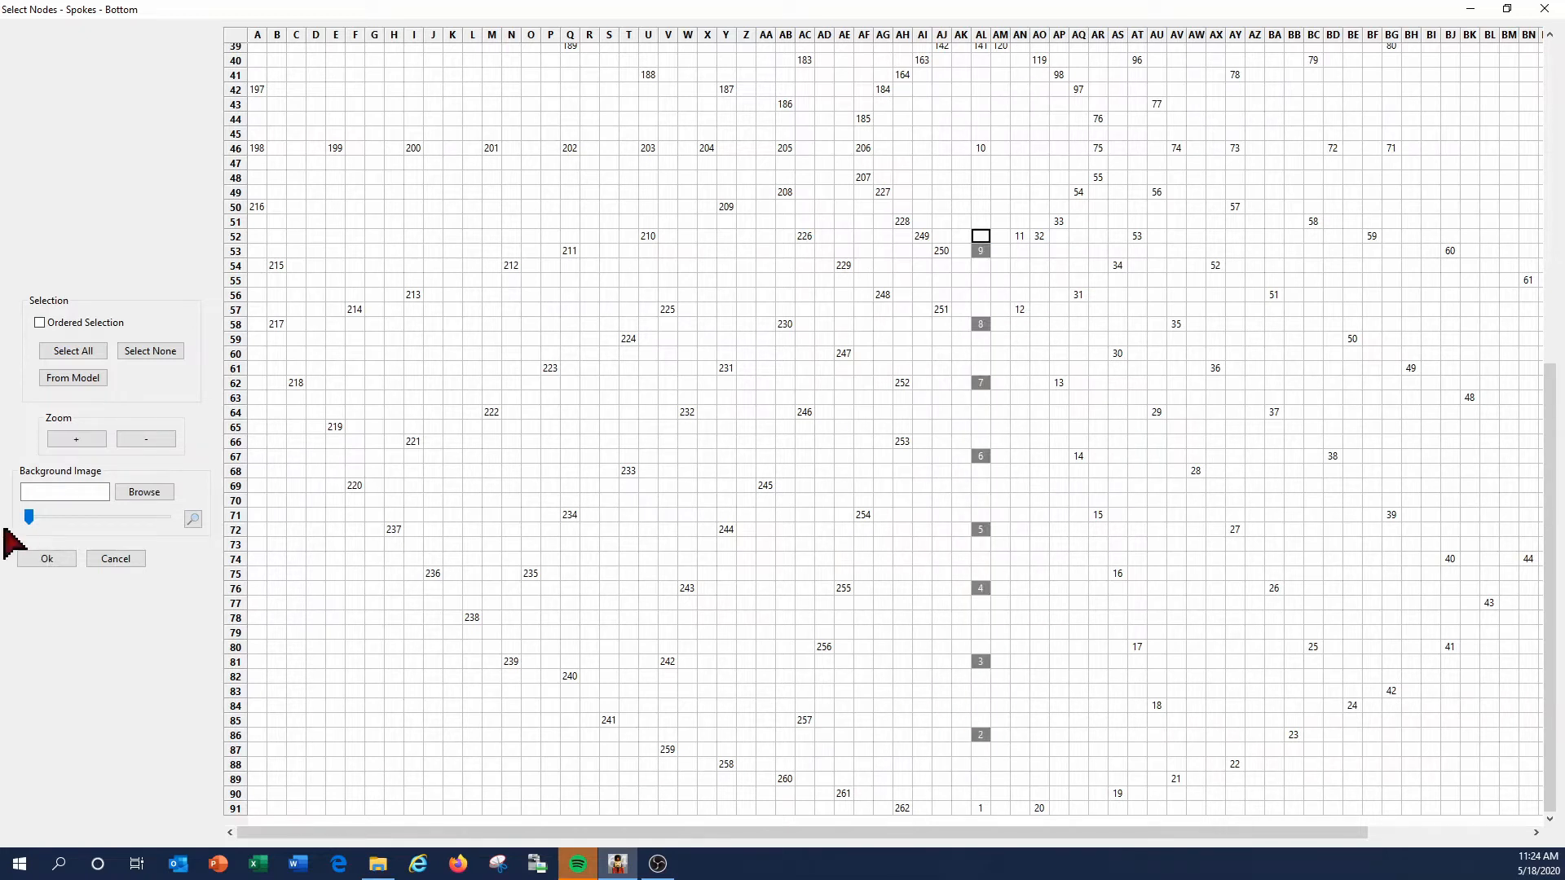
click(47, 559)
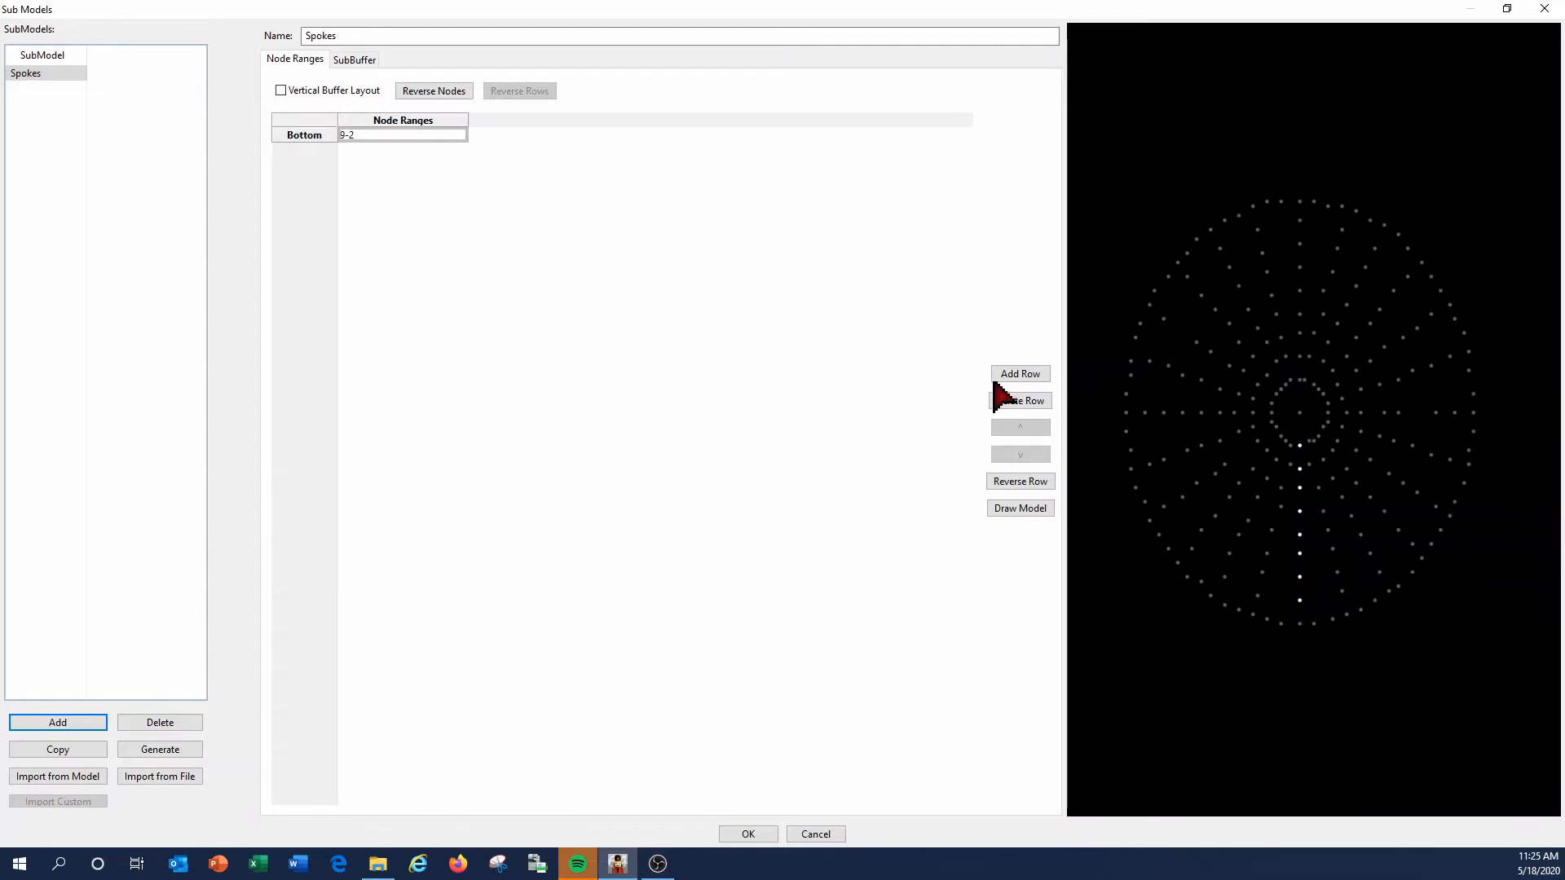
Add a second row to Spokes and open an enlarged node selection grid for the new Bottom row.
click(1019, 375)
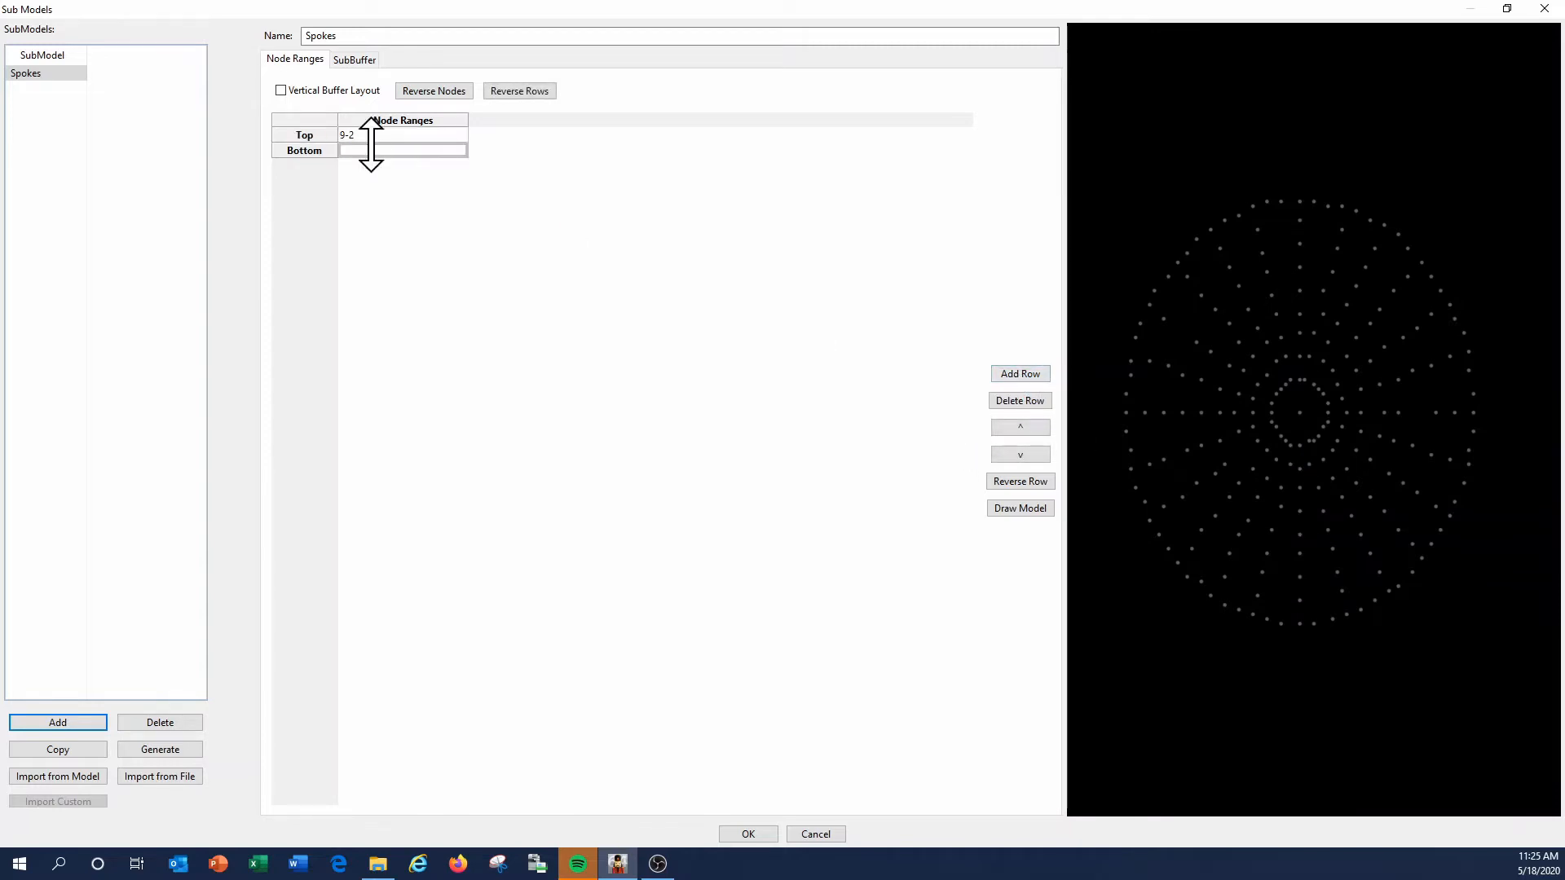
double_click(307, 152)
click(672, 67)
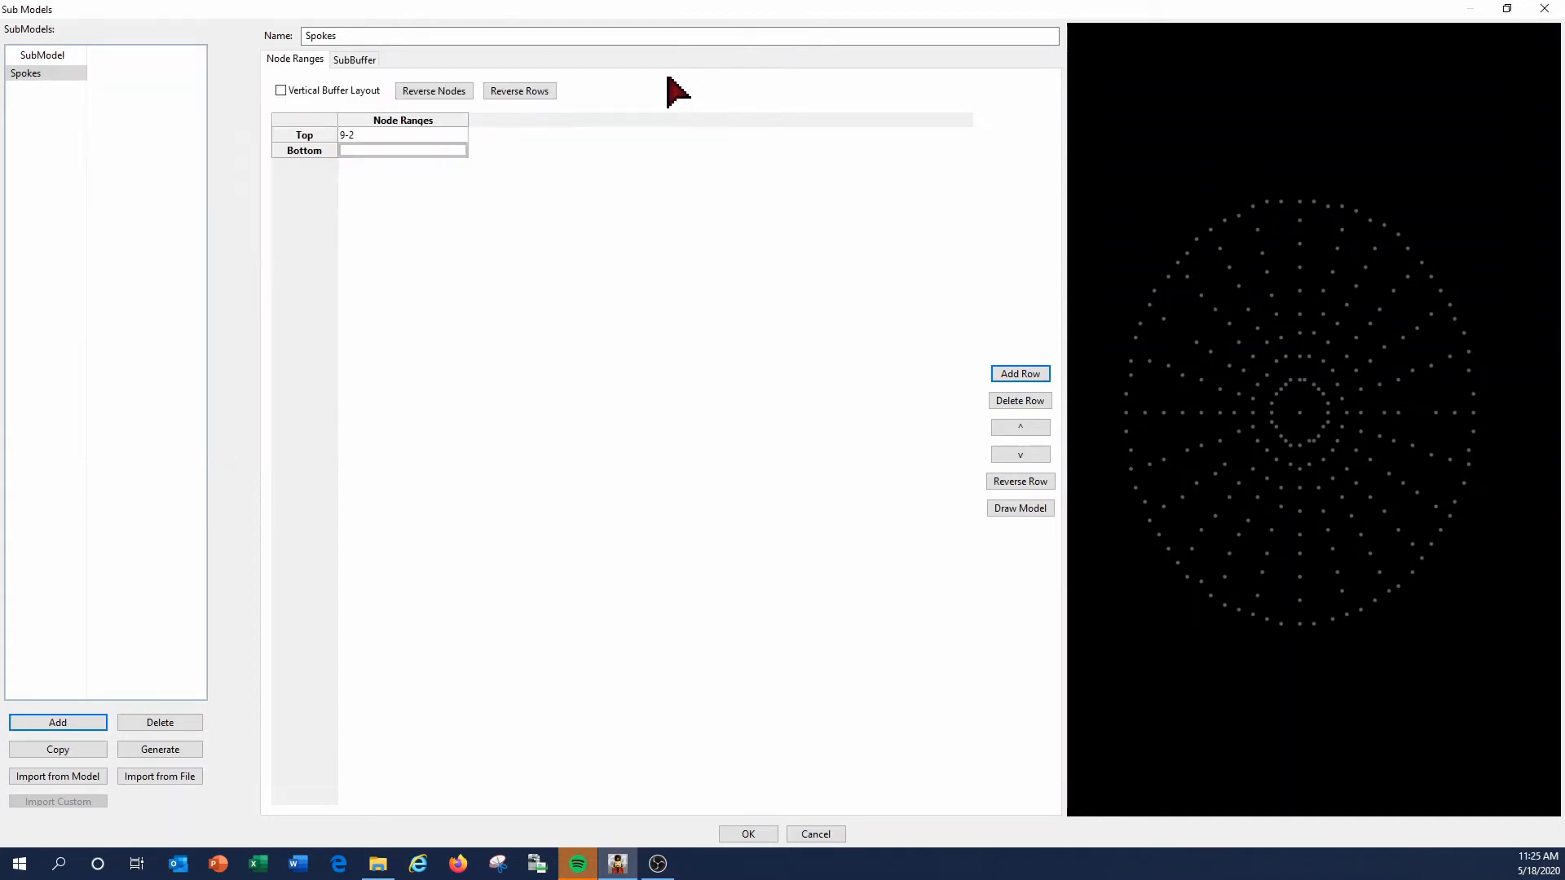
double_click(318, 153)
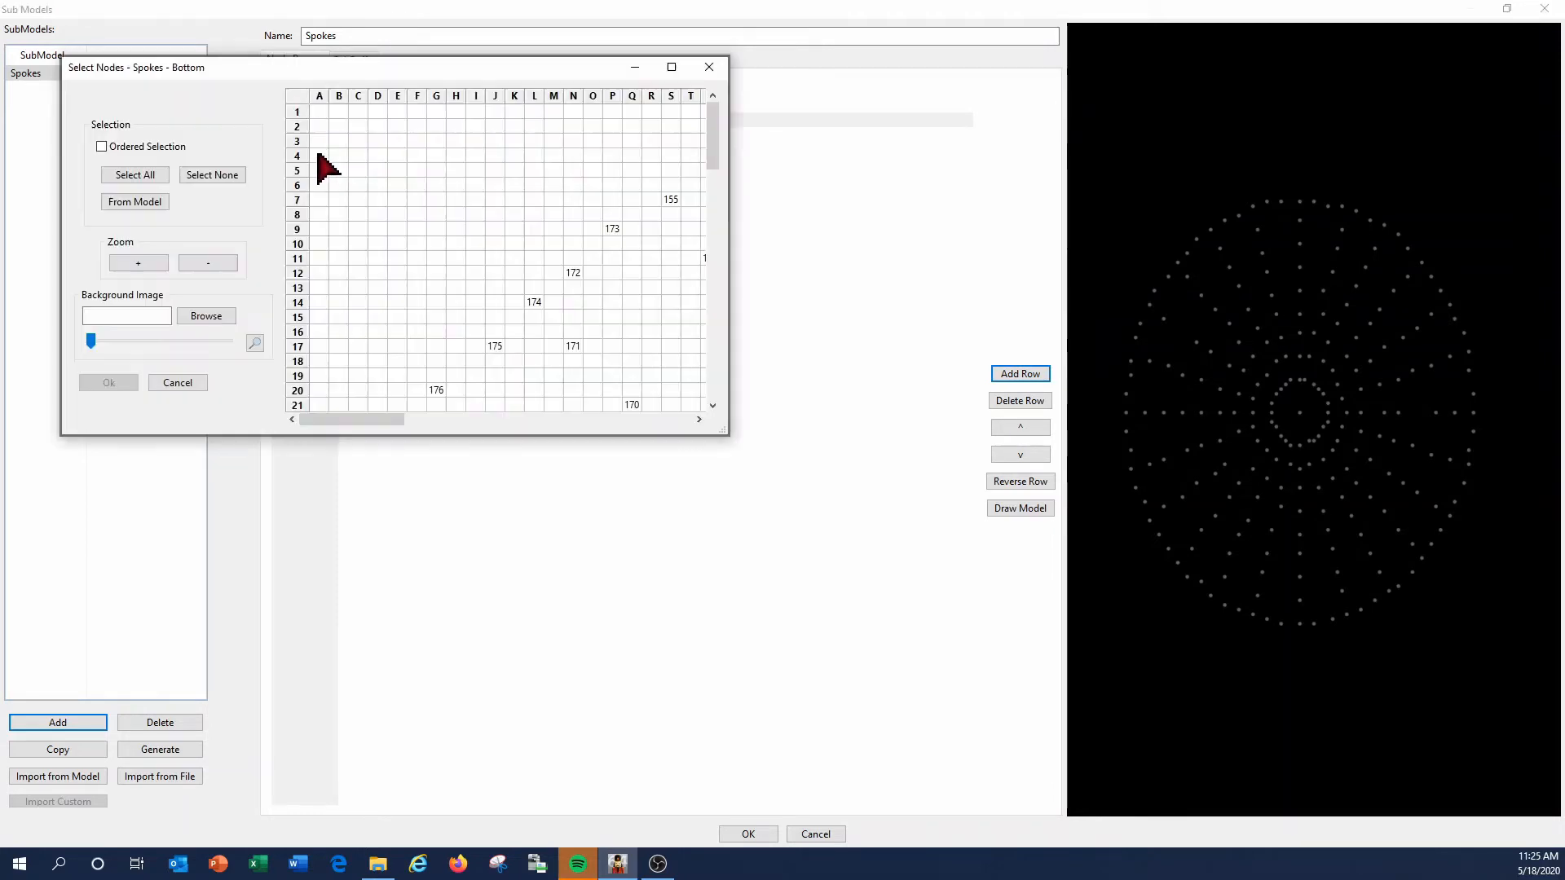
click(672, 67)
scroll(1048, 590, down, 10)
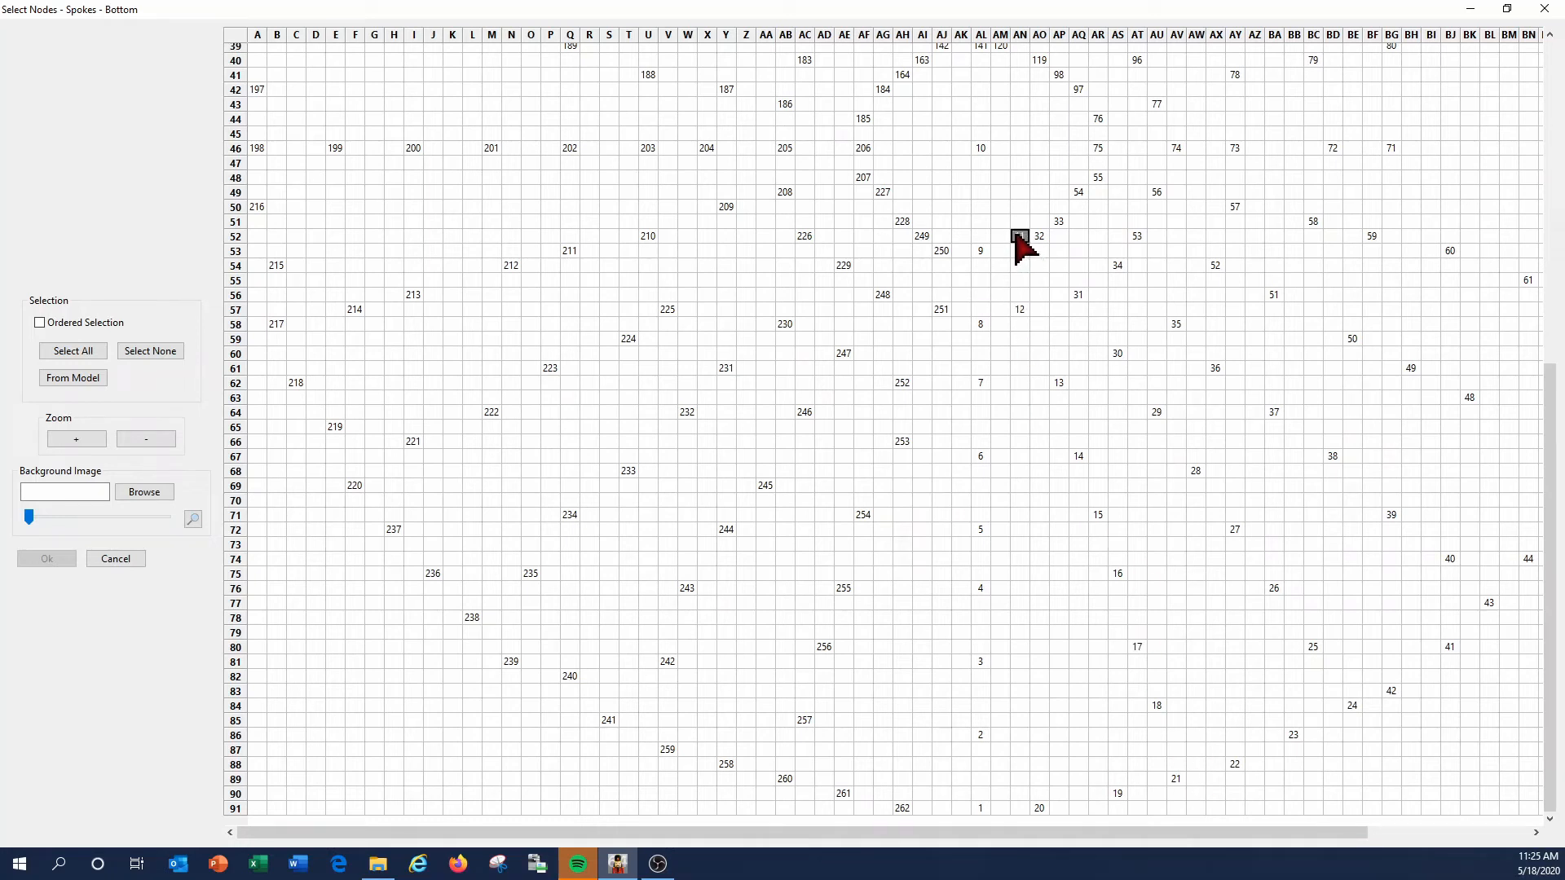
Select nodes 11 through 18 from the centre outward and assign them to the Bottom row of Spokes.
click(1018, 235)
click(1019, 309)
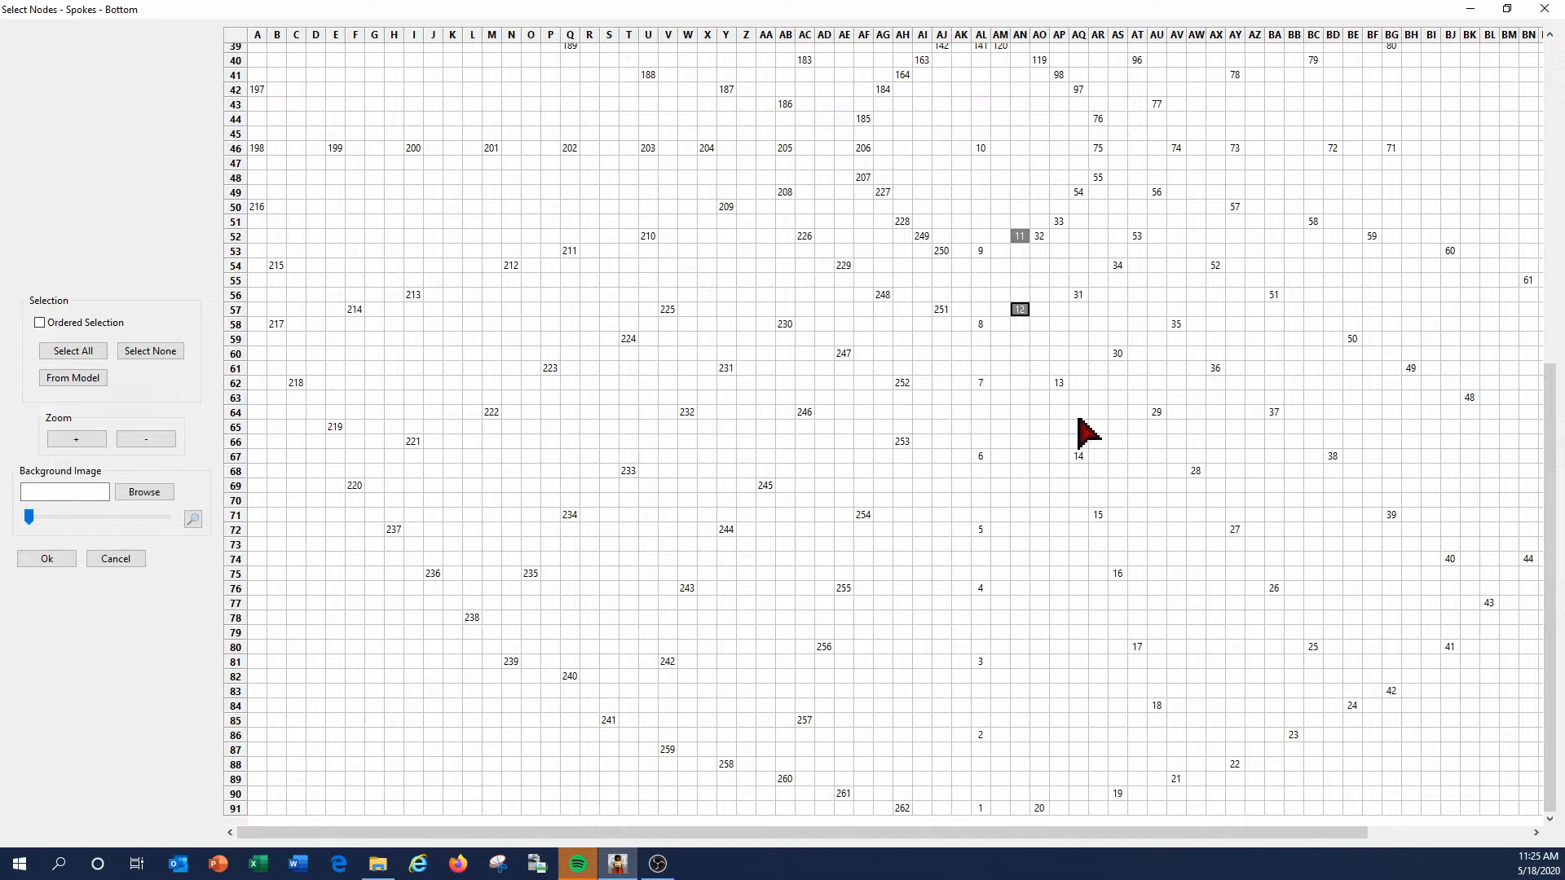
click(1057, 382)
click(1078, 456)
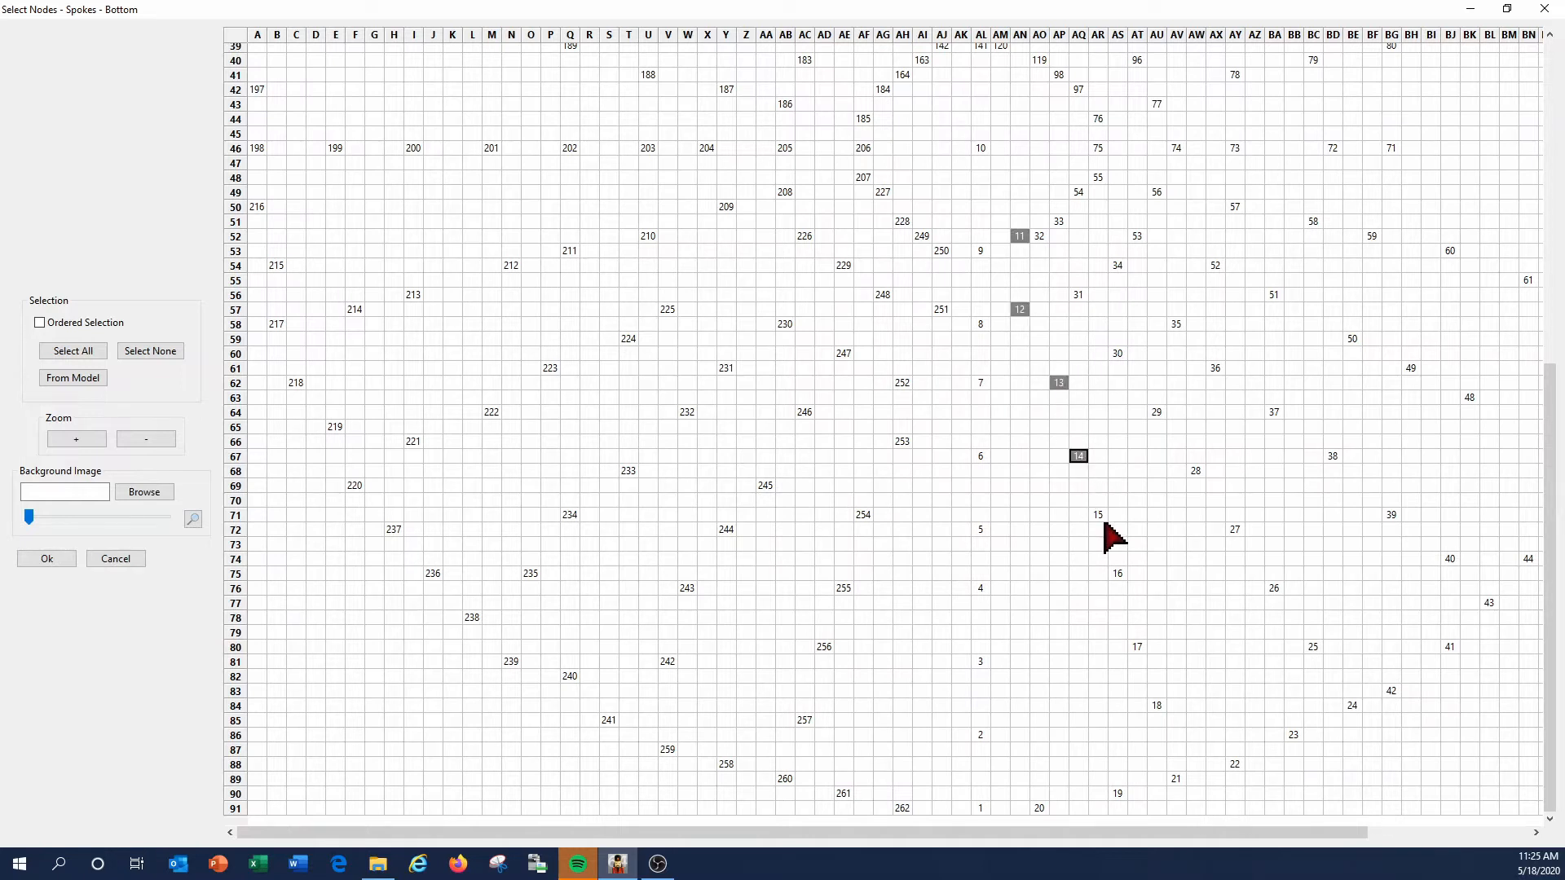
click(1097, 516)
click(1117, 574)
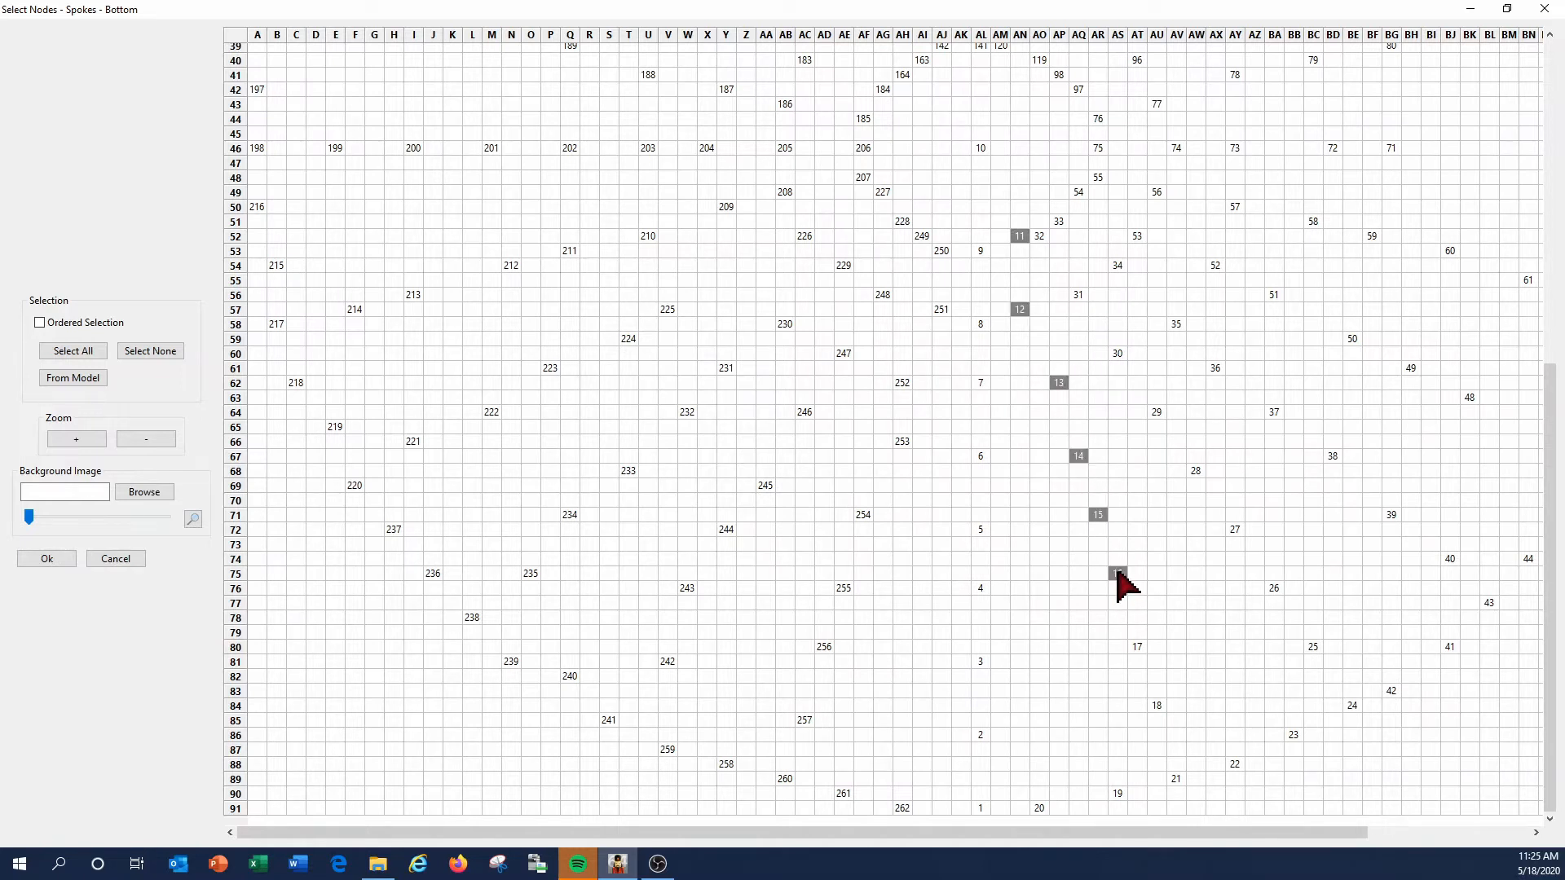
click(1136, 647)
click(1155, 705)
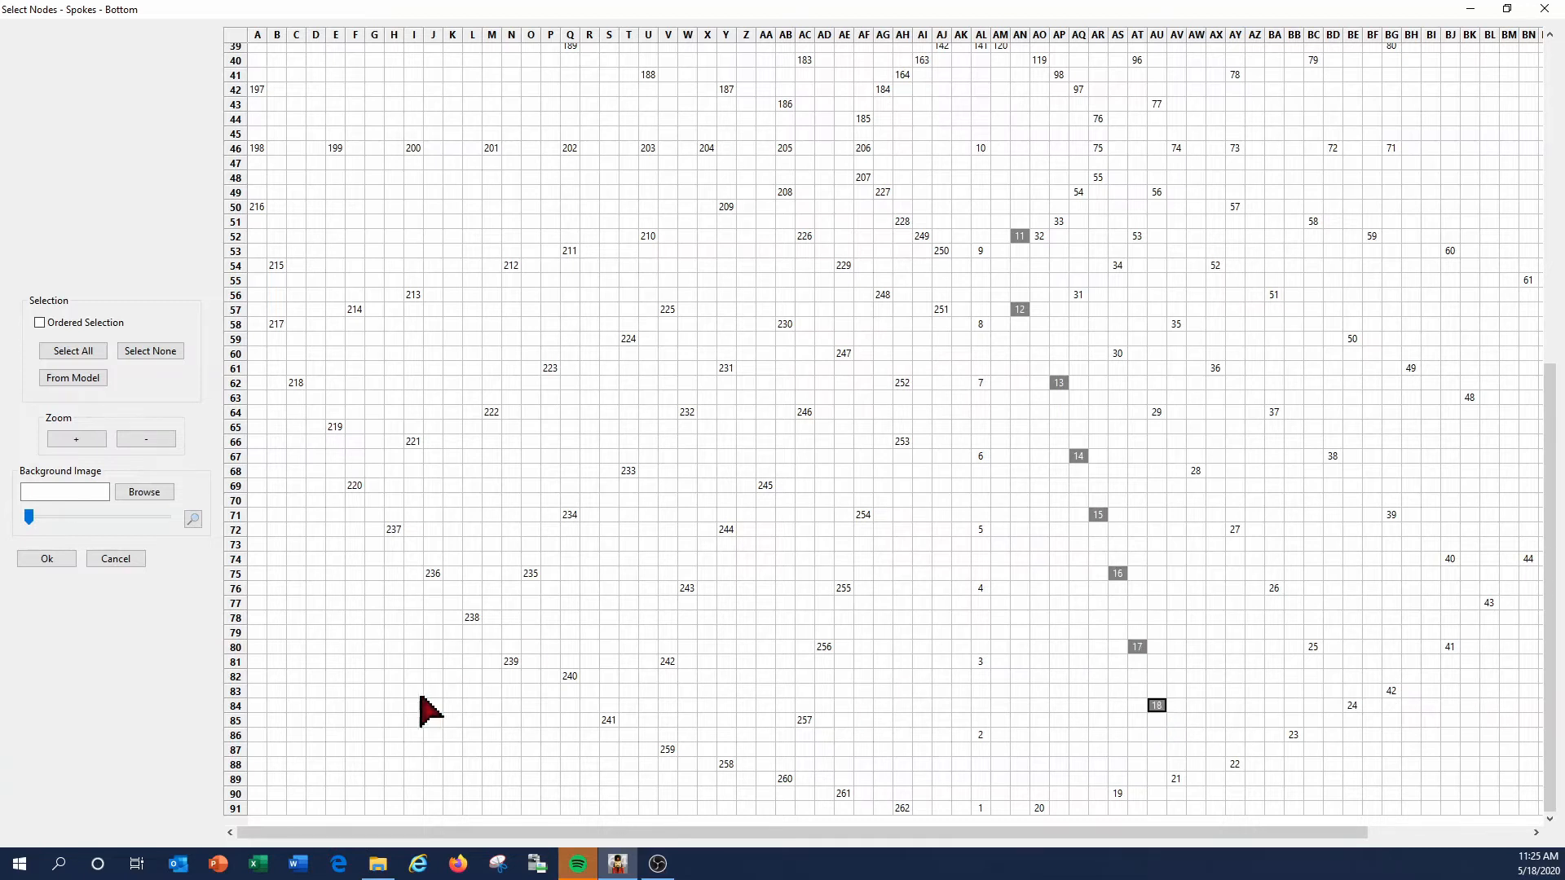
click(43, 562)
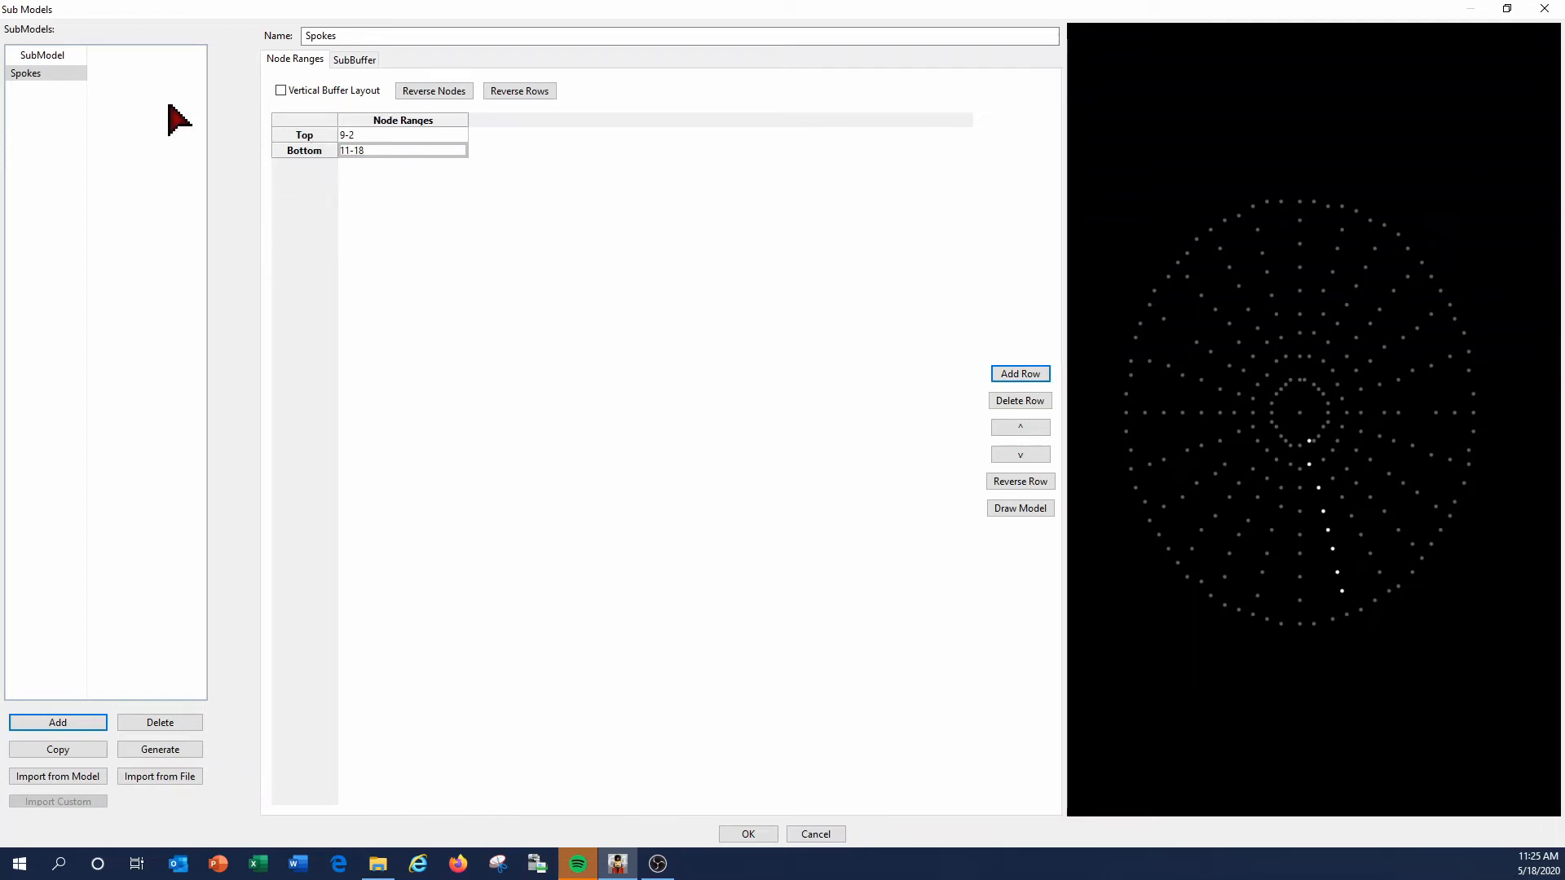
Add a submodel named Rings and open an enlarged node selection grid for its Bottom row.
click(73, 725)
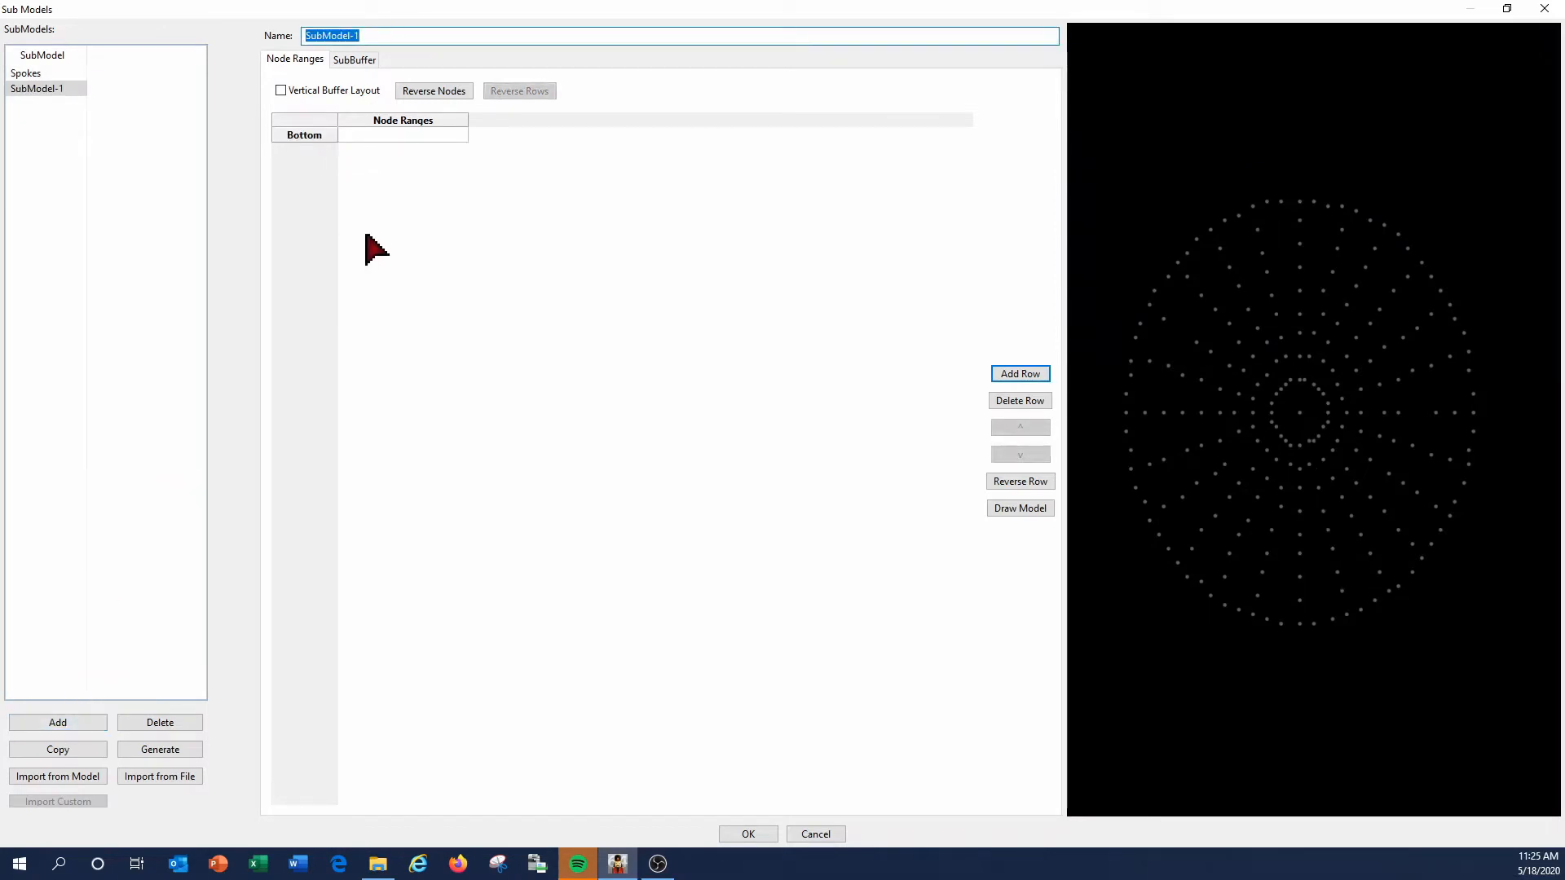
text(Rings)
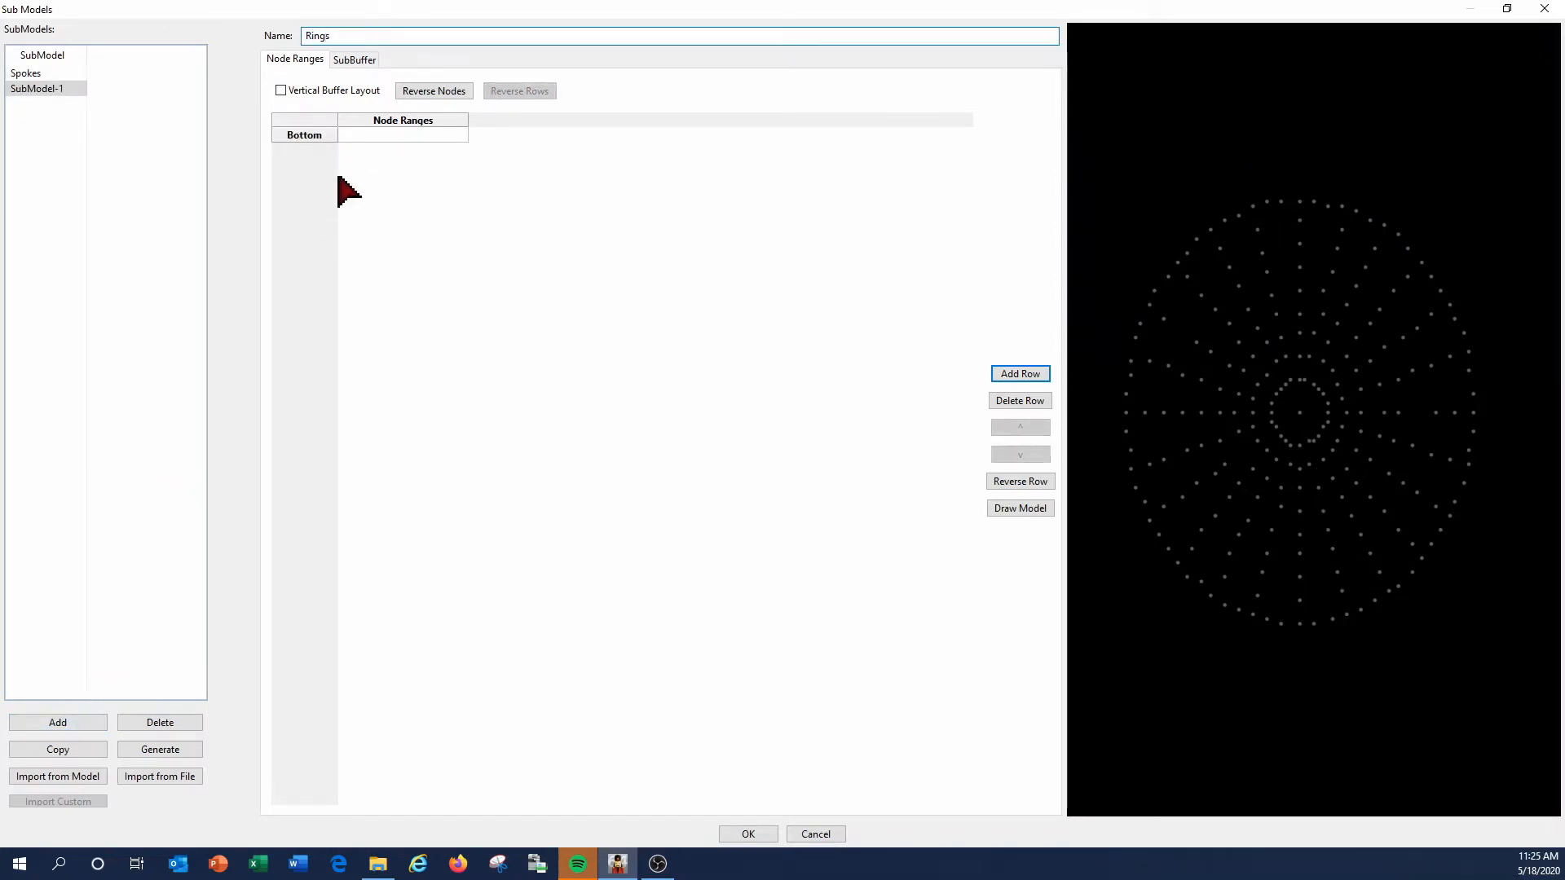
click(303, 137)
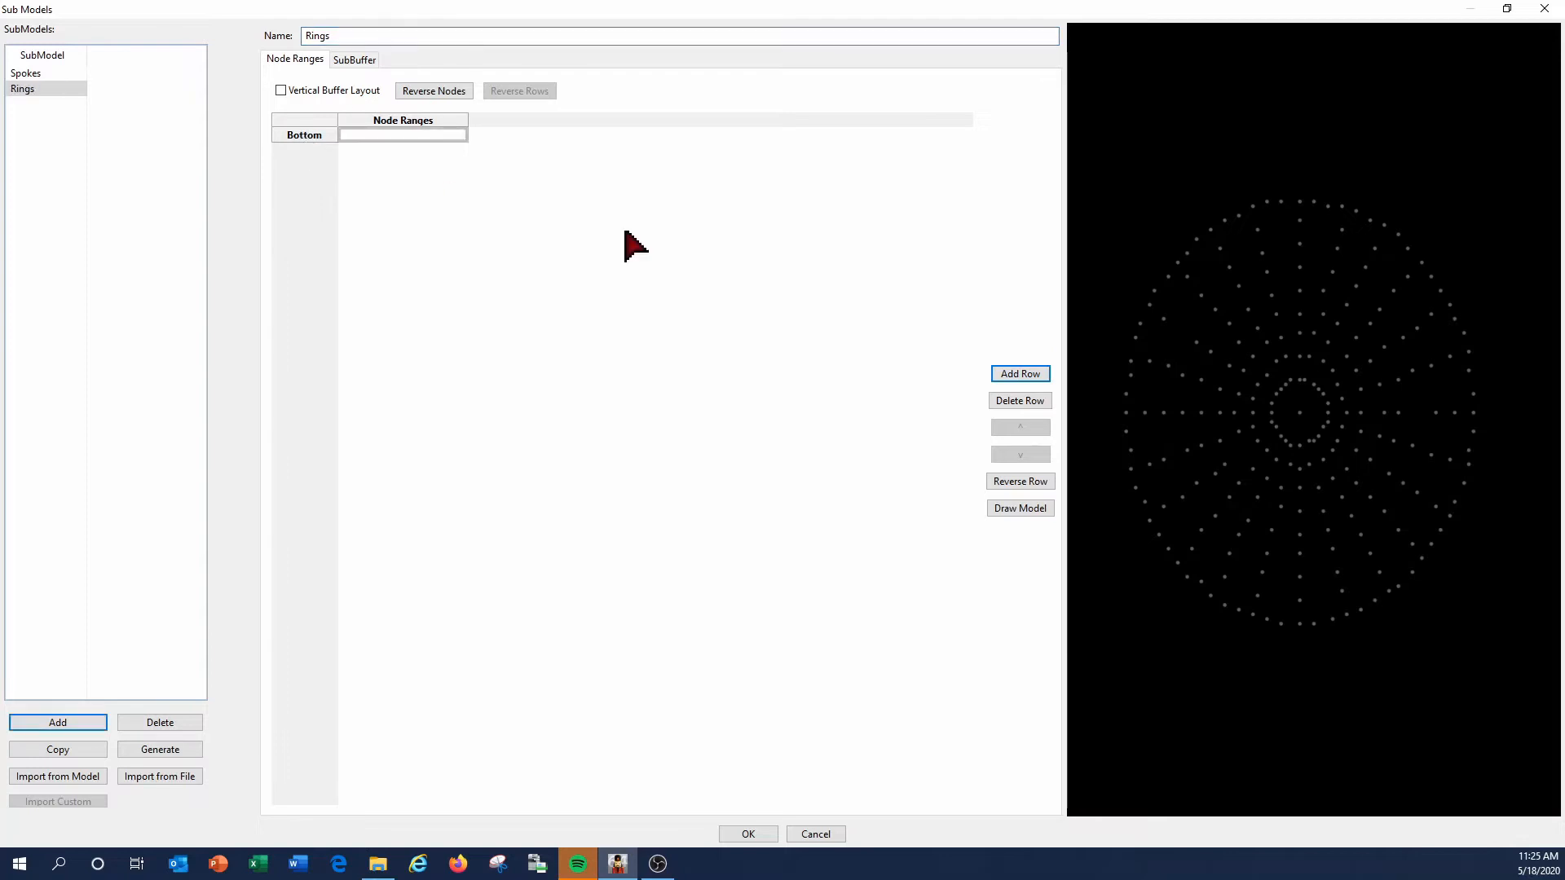
double_click(307, 136)
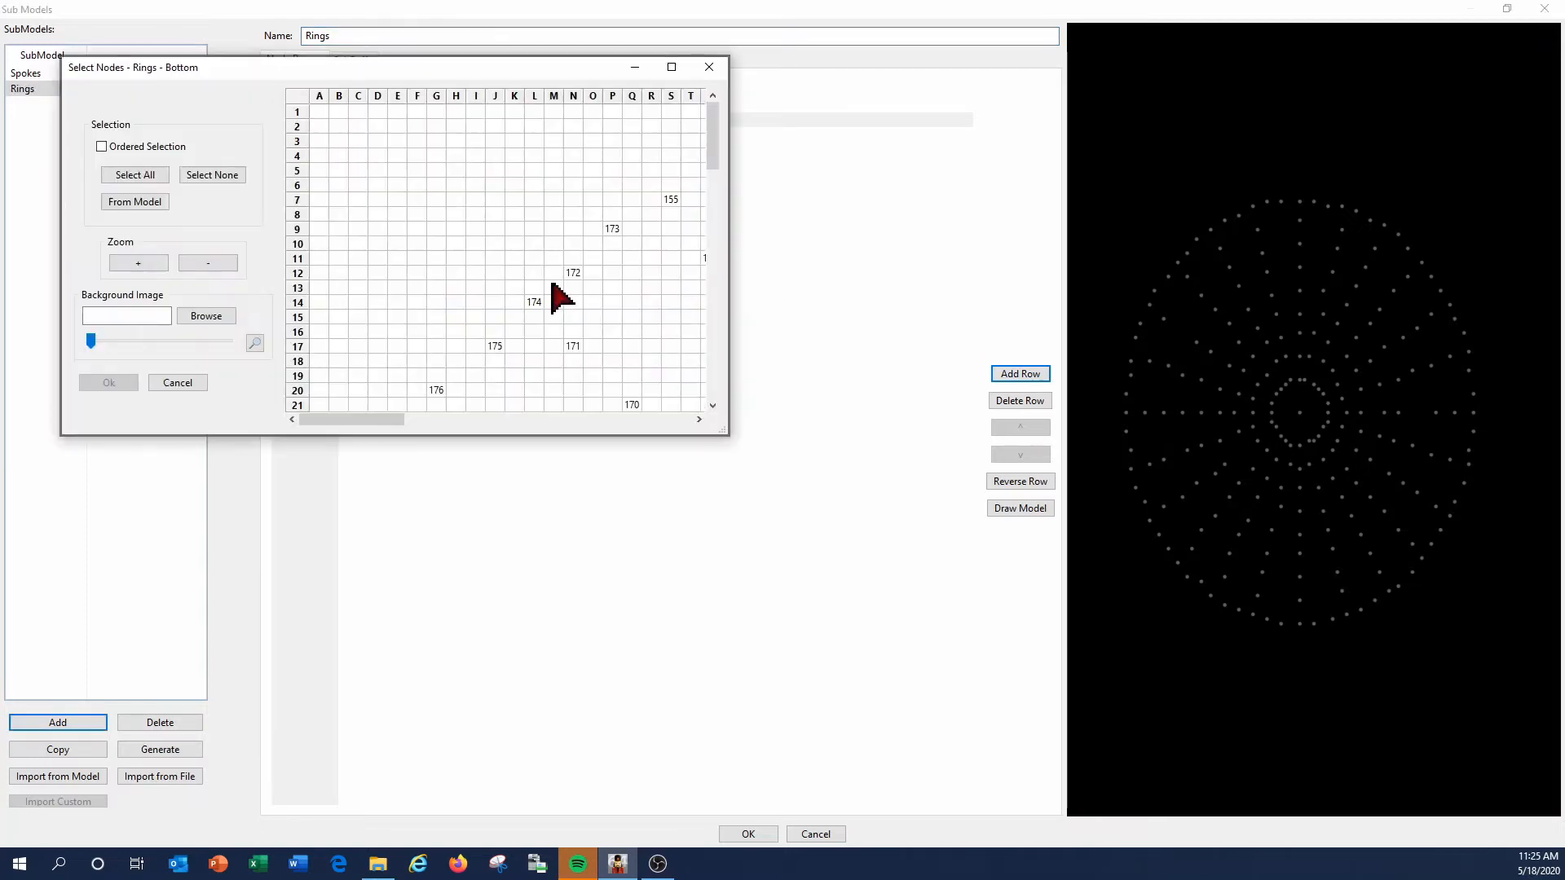
click(671, 67)
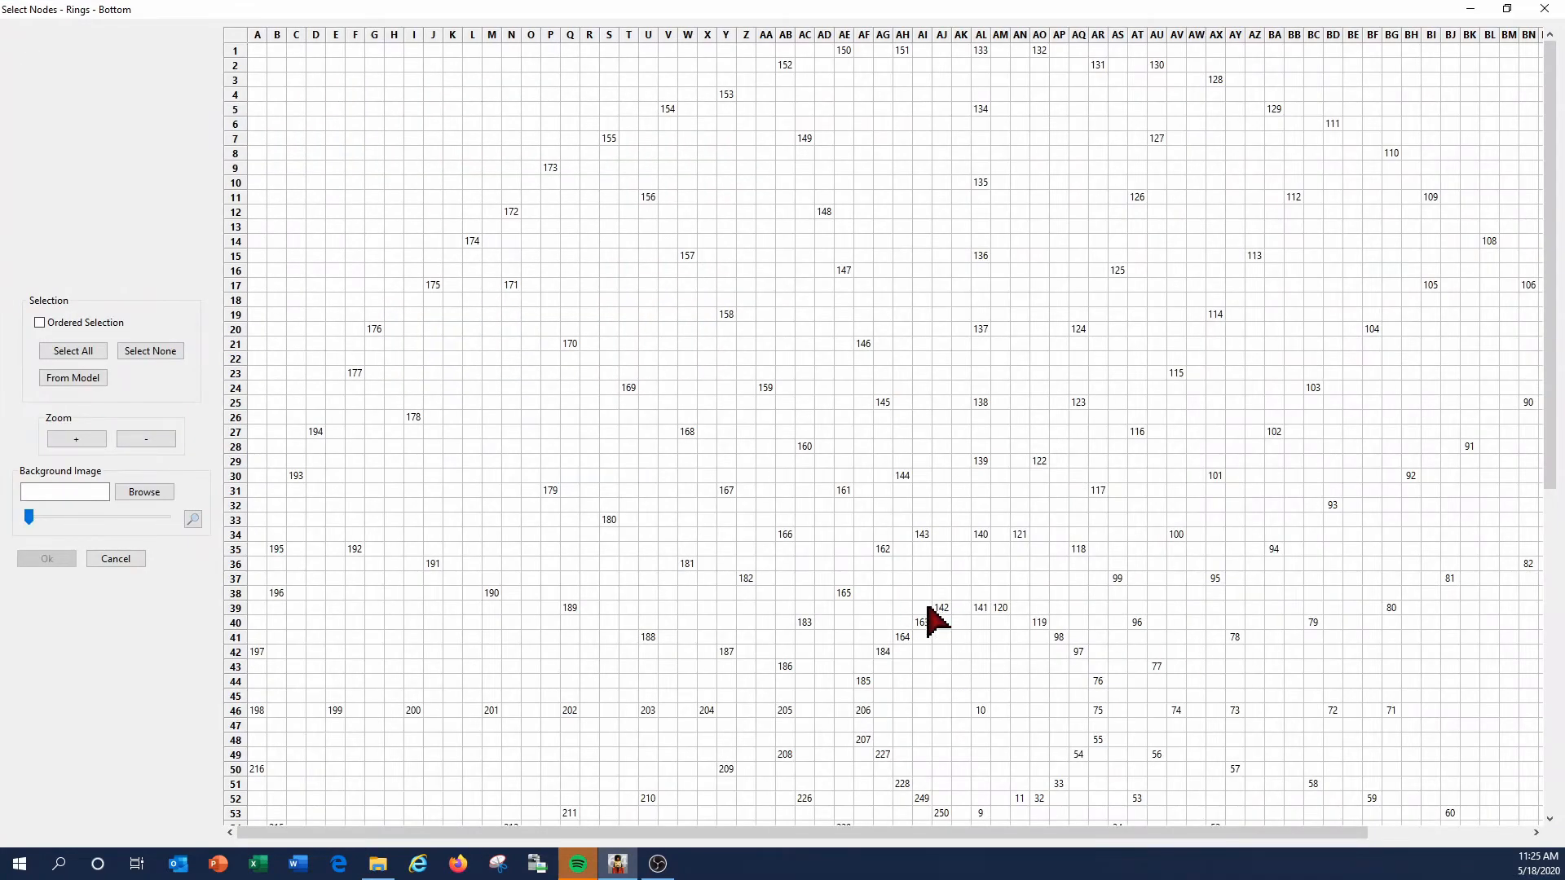
Select the innermost circle's nodes clockwise from 120 round to 141, assign them to the Bottom row of Rings, and accept the submodels.
click(999, 607)
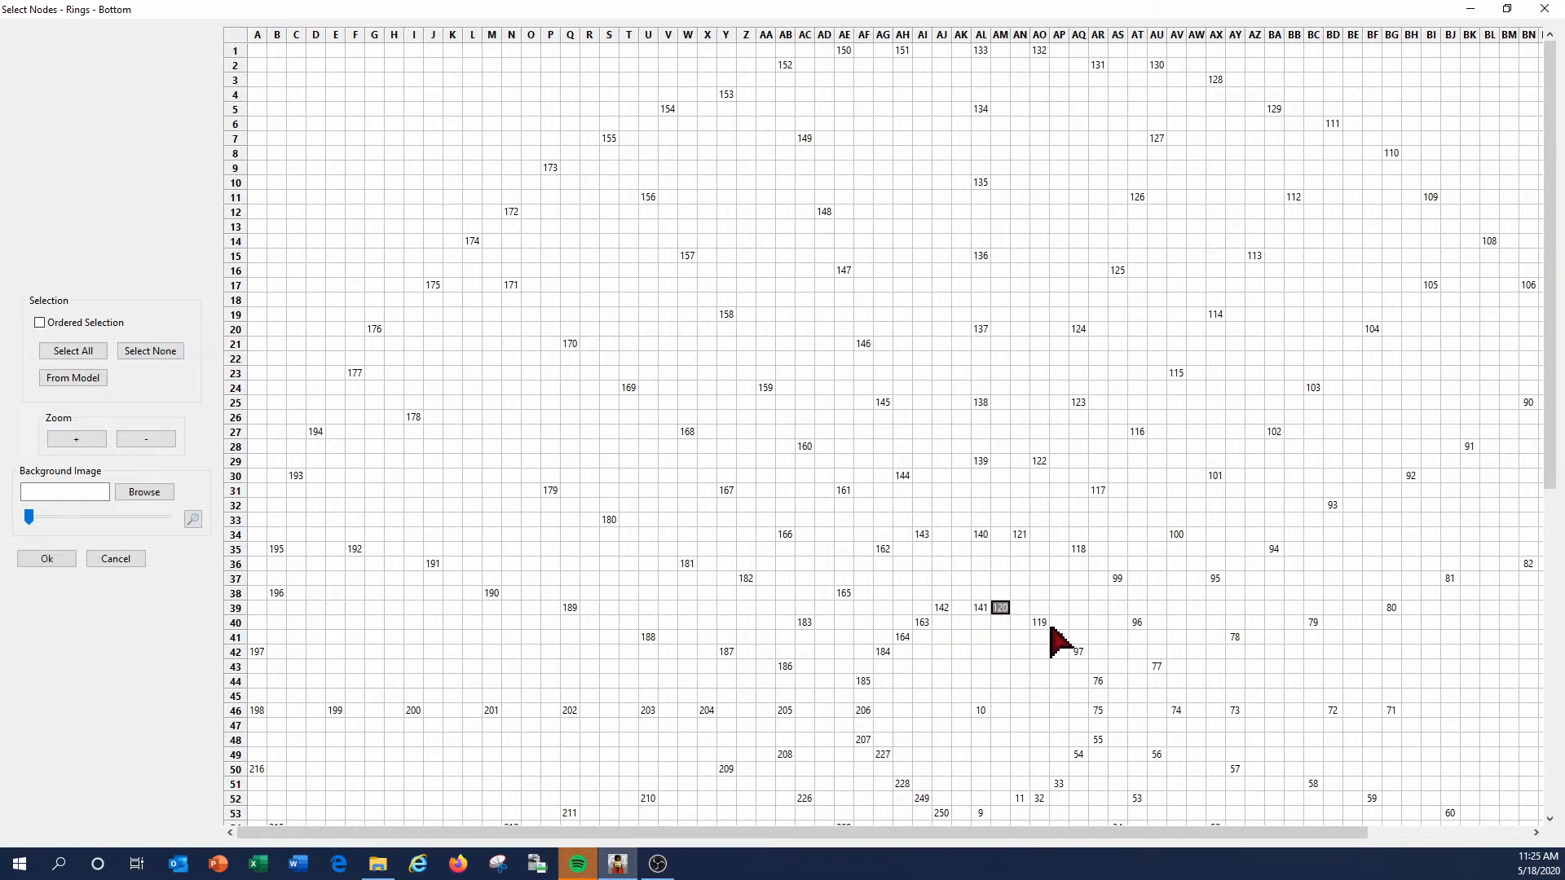
click(1039, 622)
click(1059, 637)
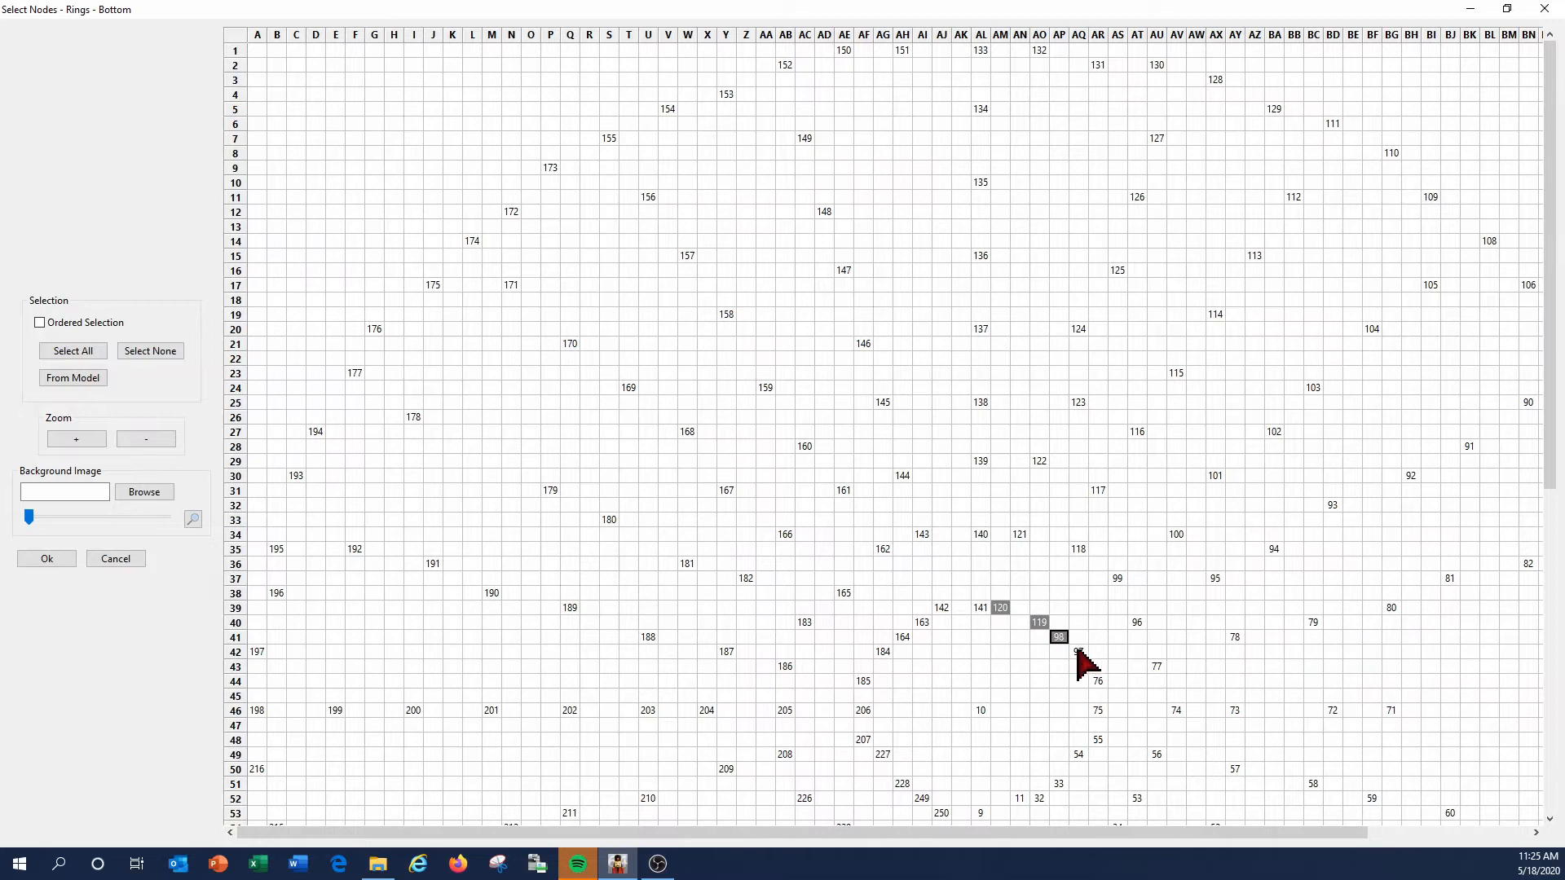
click(1078, 651)
drag(1075, 670, 1017, 793)
scroll(1019, 782, down, 8)
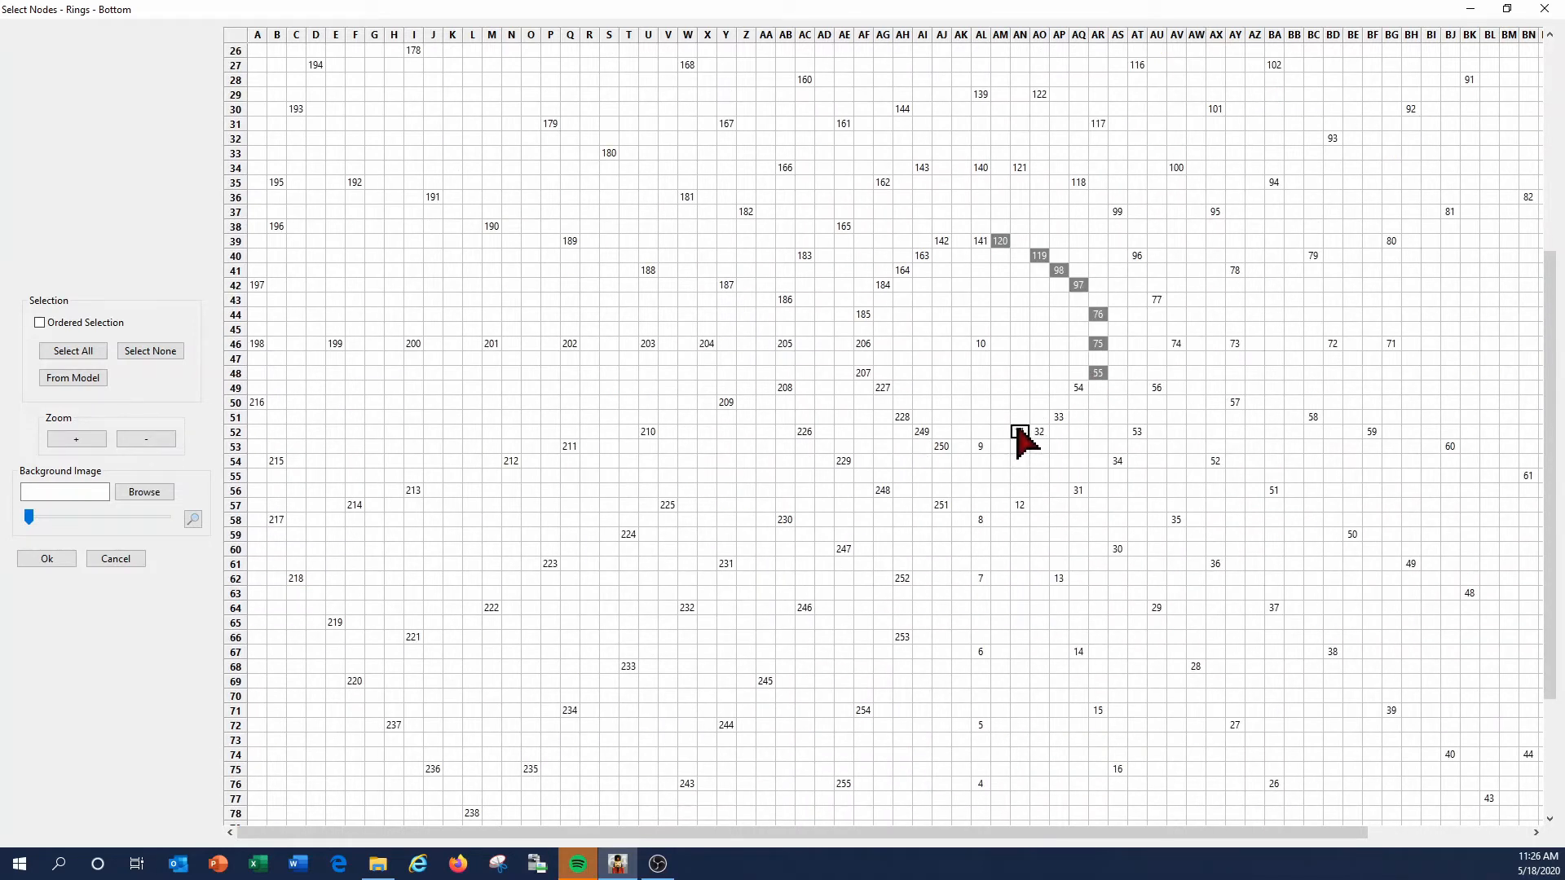
mouse_move(1076, 390)
mouse_down()
mouse_move(1057, 431)
mouse_move(1065, 416)
mouse_move(984, 449)
mouse_move(943, 453)
mouse_move(890, 420)
mouse_move(950, 446)
mouse_move(862, 366)
mouse_move(860, 379)
mouse_move(878, 382)
mouse_move(857, 348)
mouse_move(863, 311)
mouse_move(920, 256)
mouse_up()
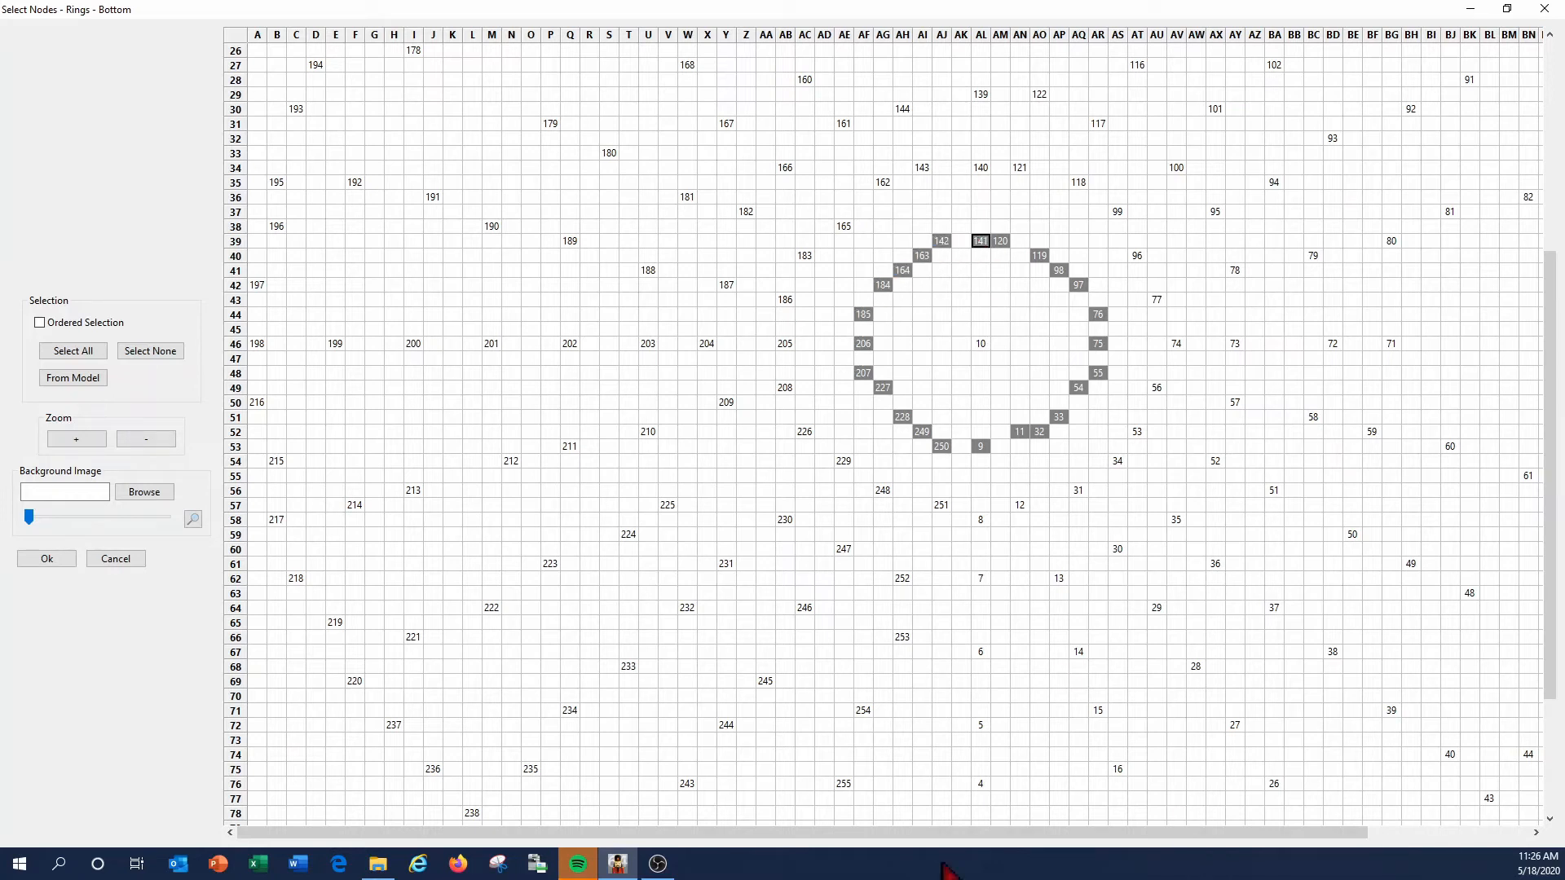
click(51, 559)
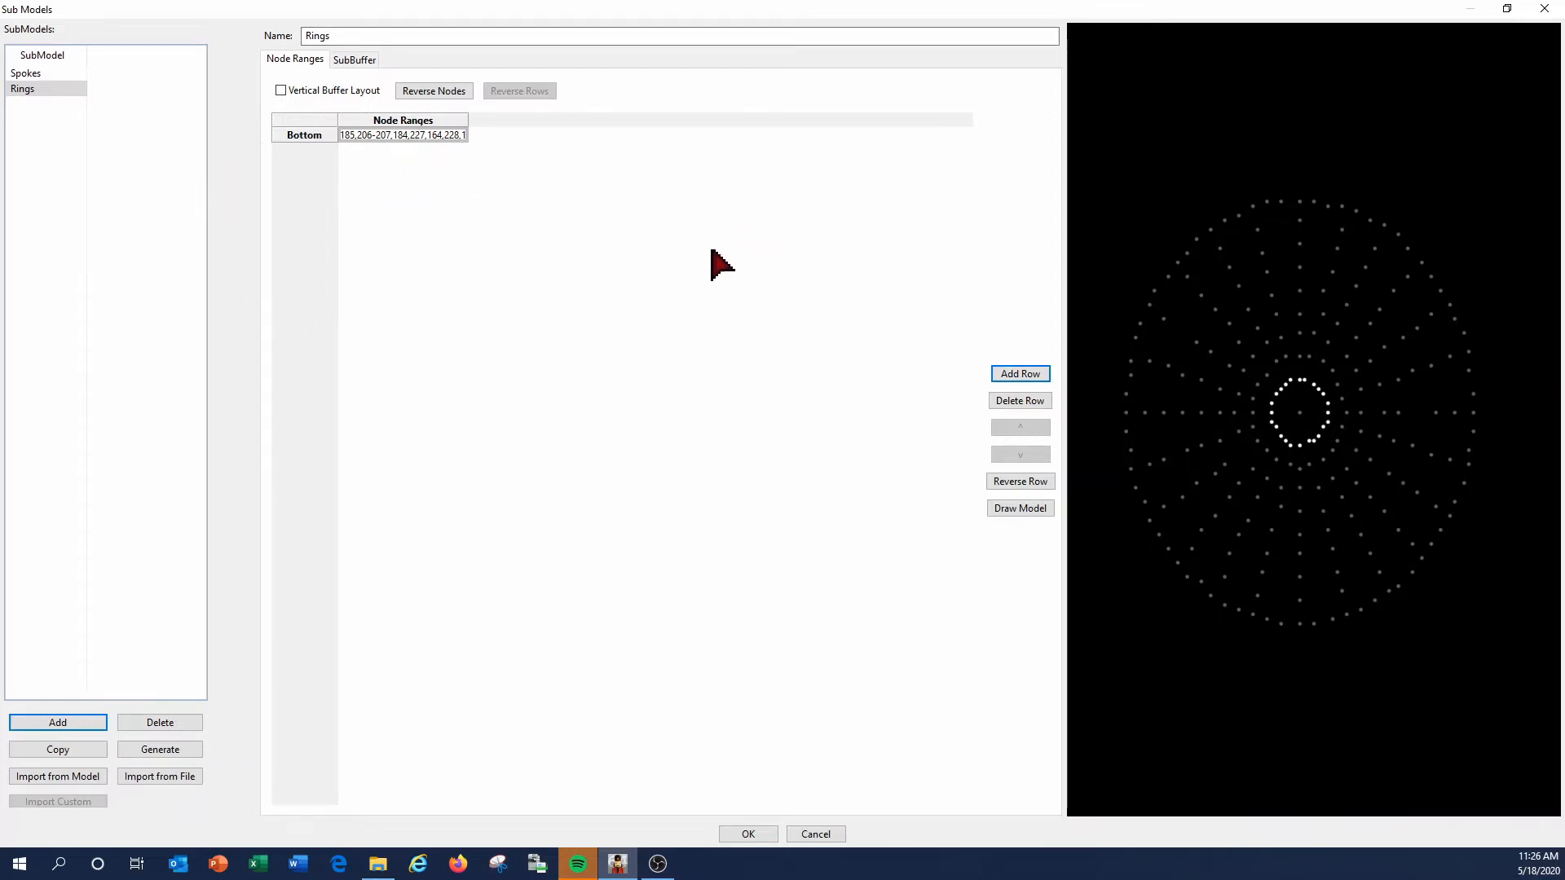
click(748, 834)
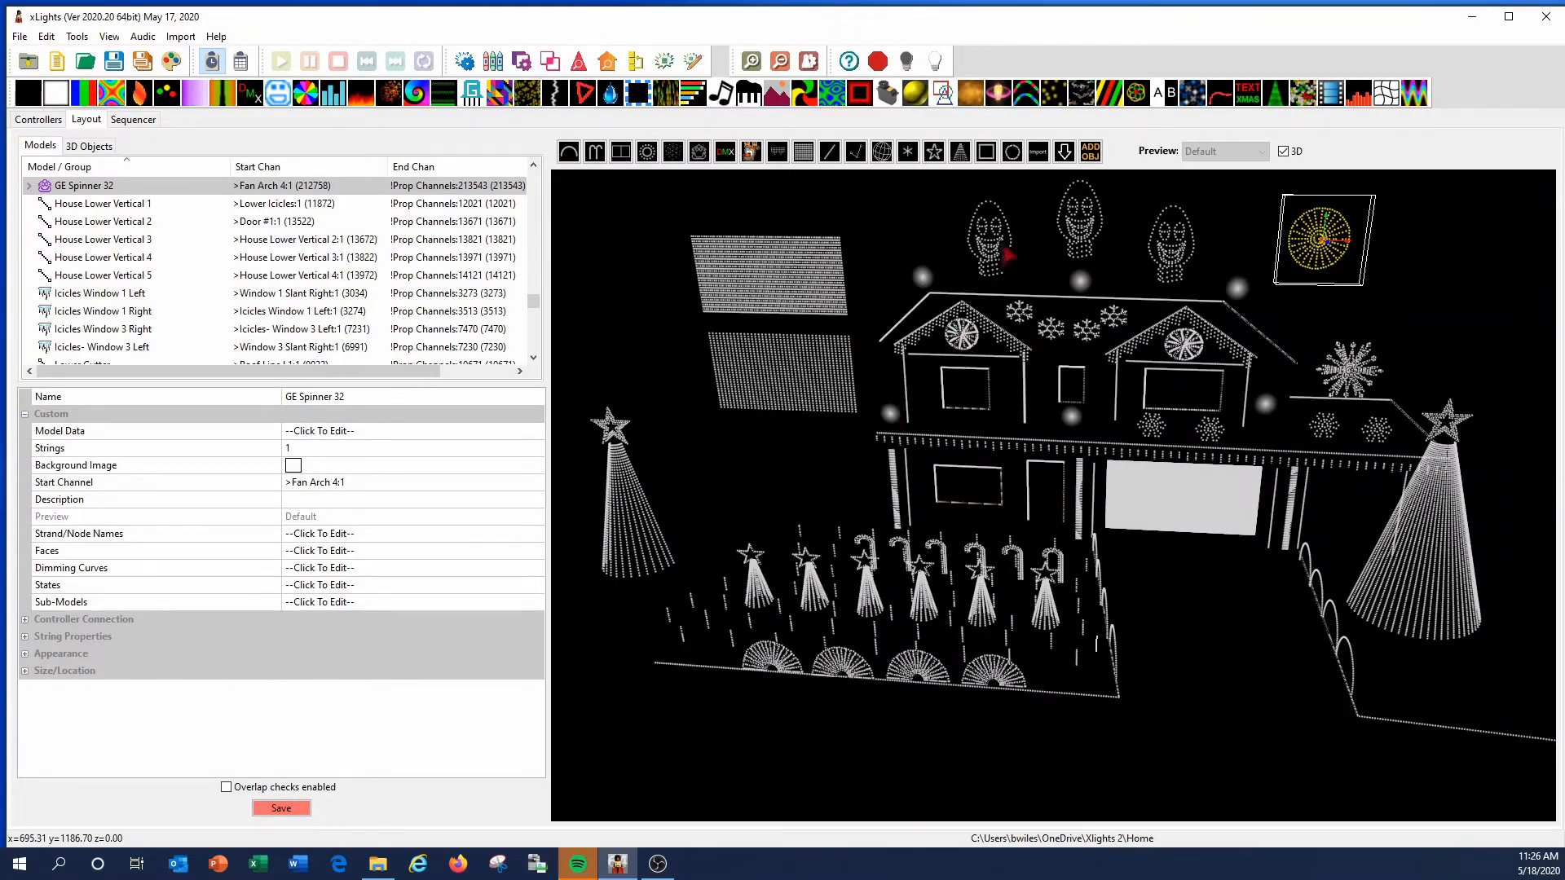
Select Spinner #1 on the house gable and open its submodels in an enlarged window.
click(934, 346)
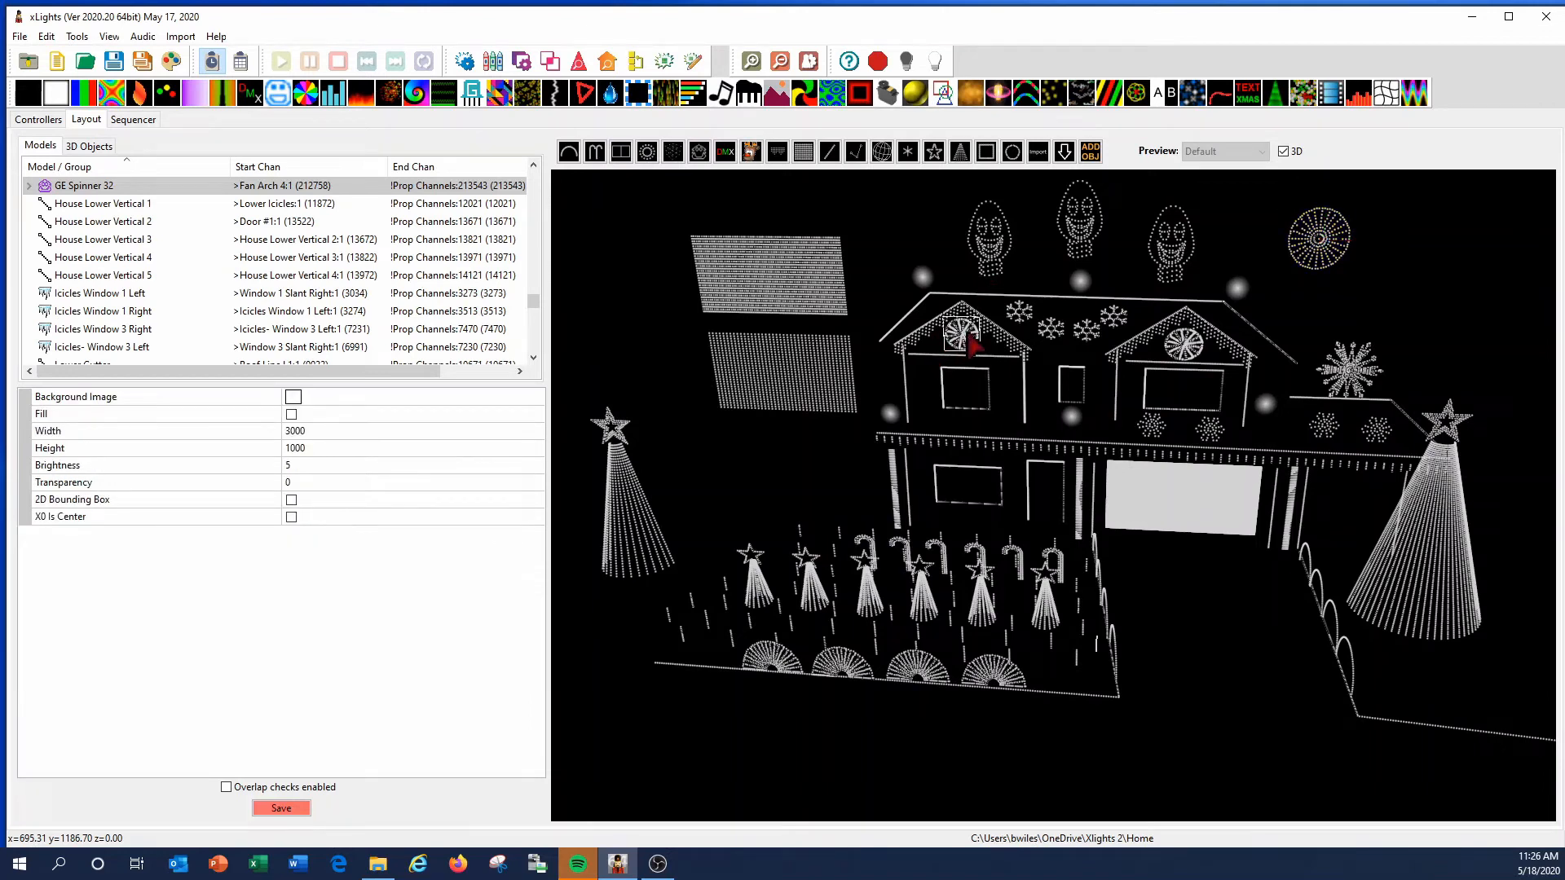
click(972, 345)
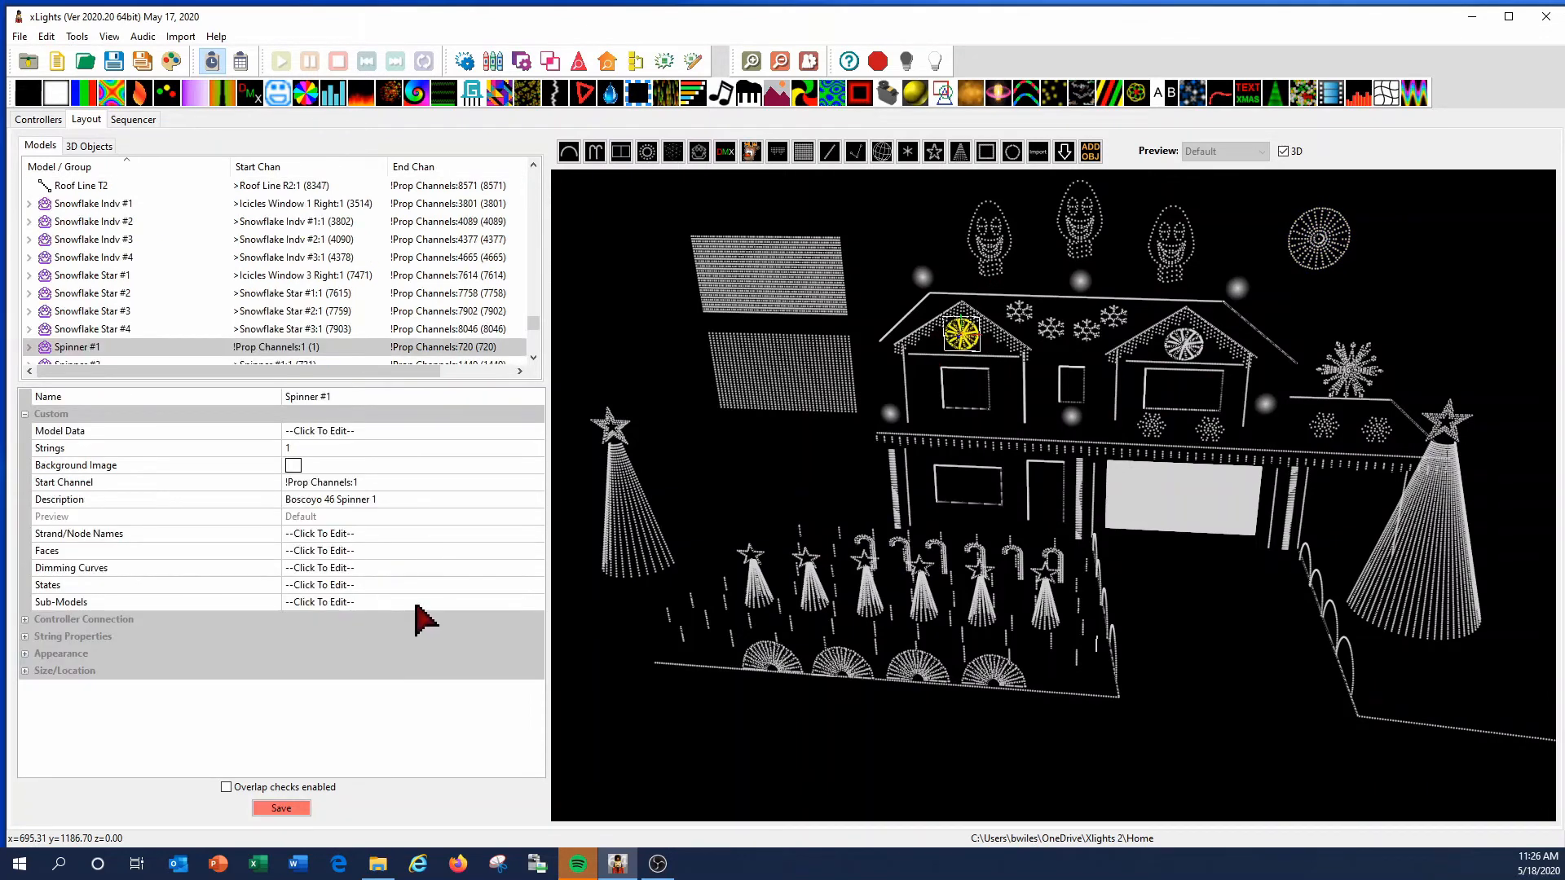
click(417, 604)
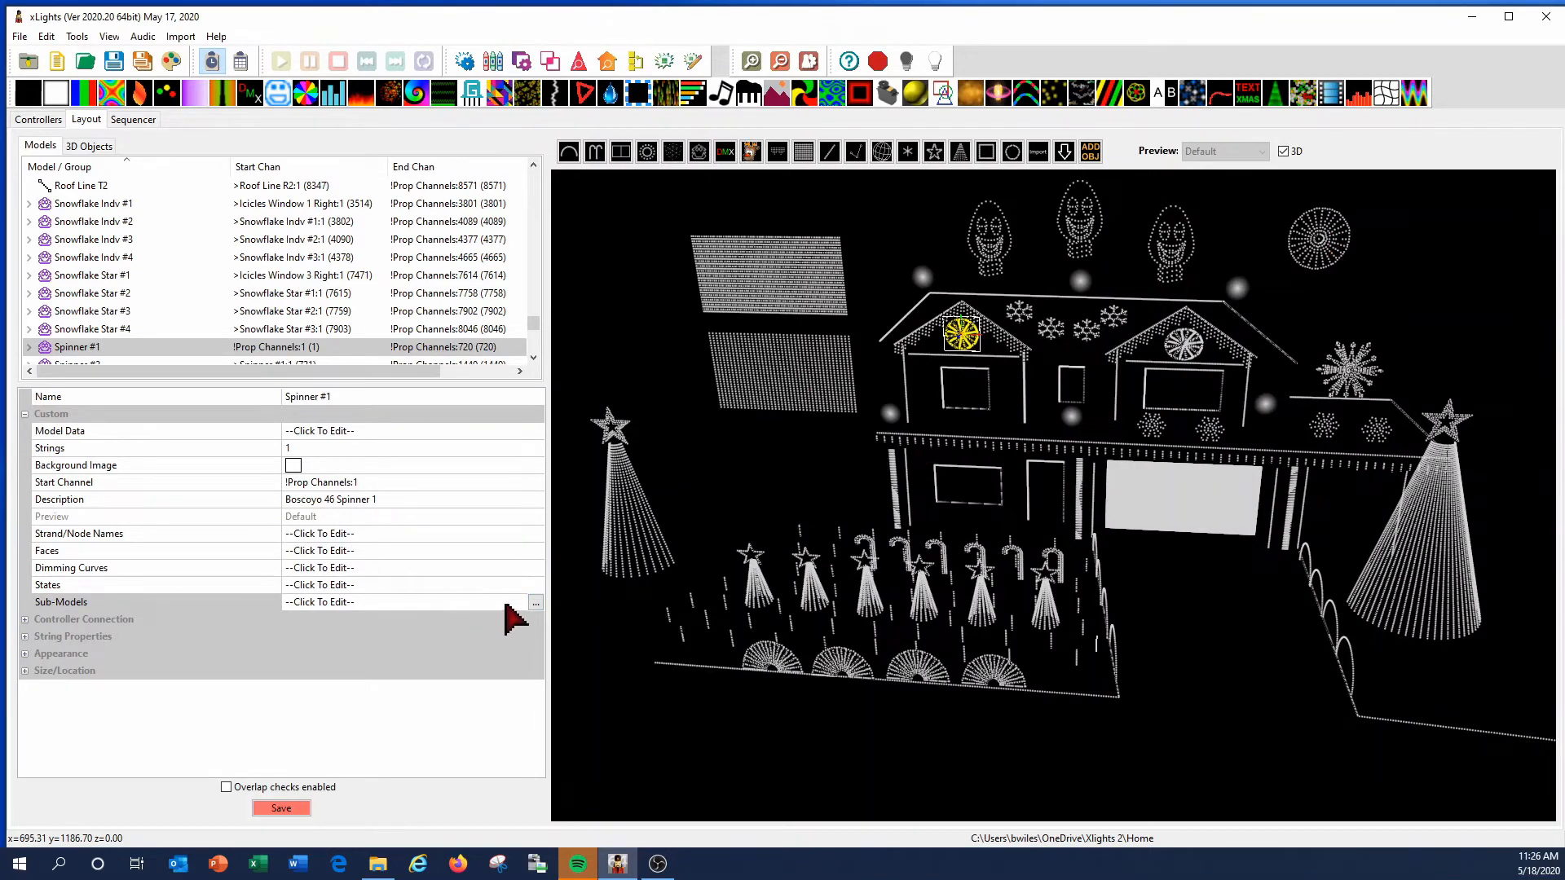
click(535, 603)
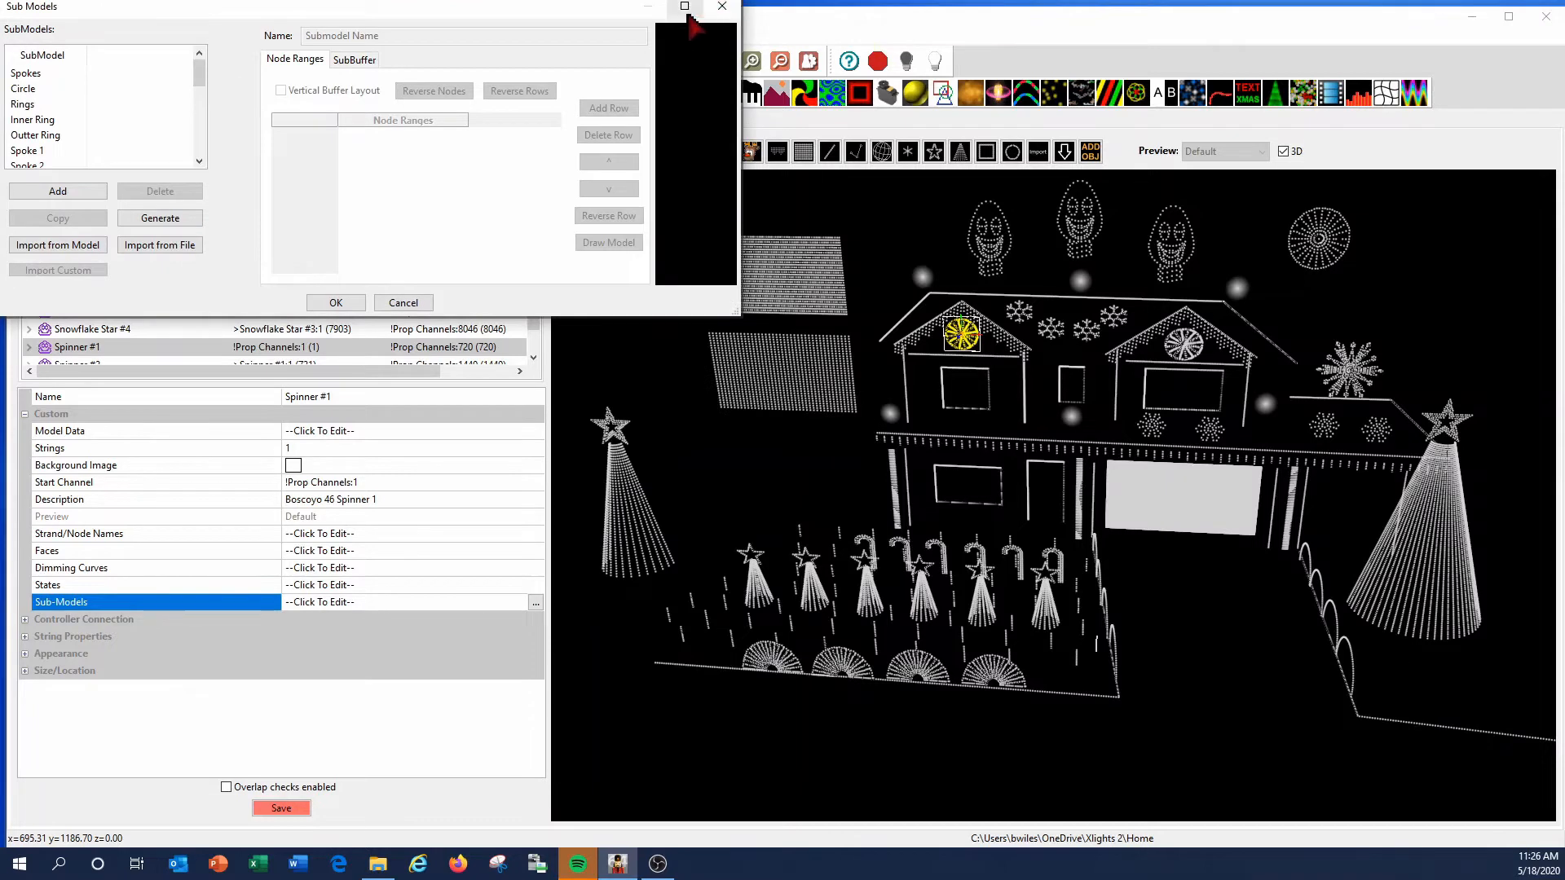
click(685, 6)
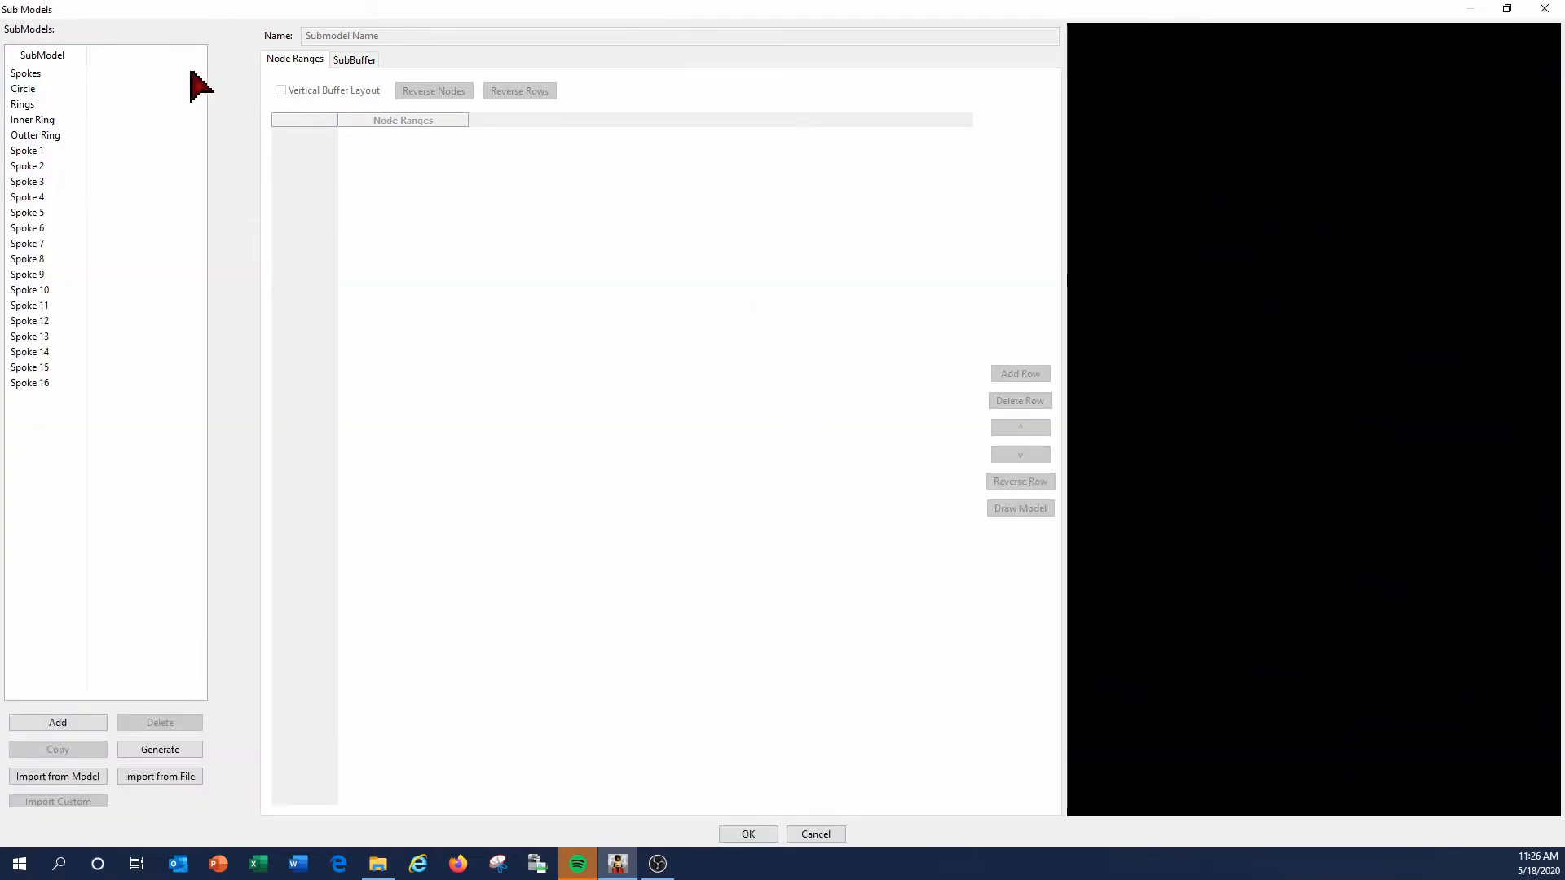
Examine the node ranges and previews of Spinner #1's Spokes, Circle and Spoke 1 submodels.
click(22, 73)
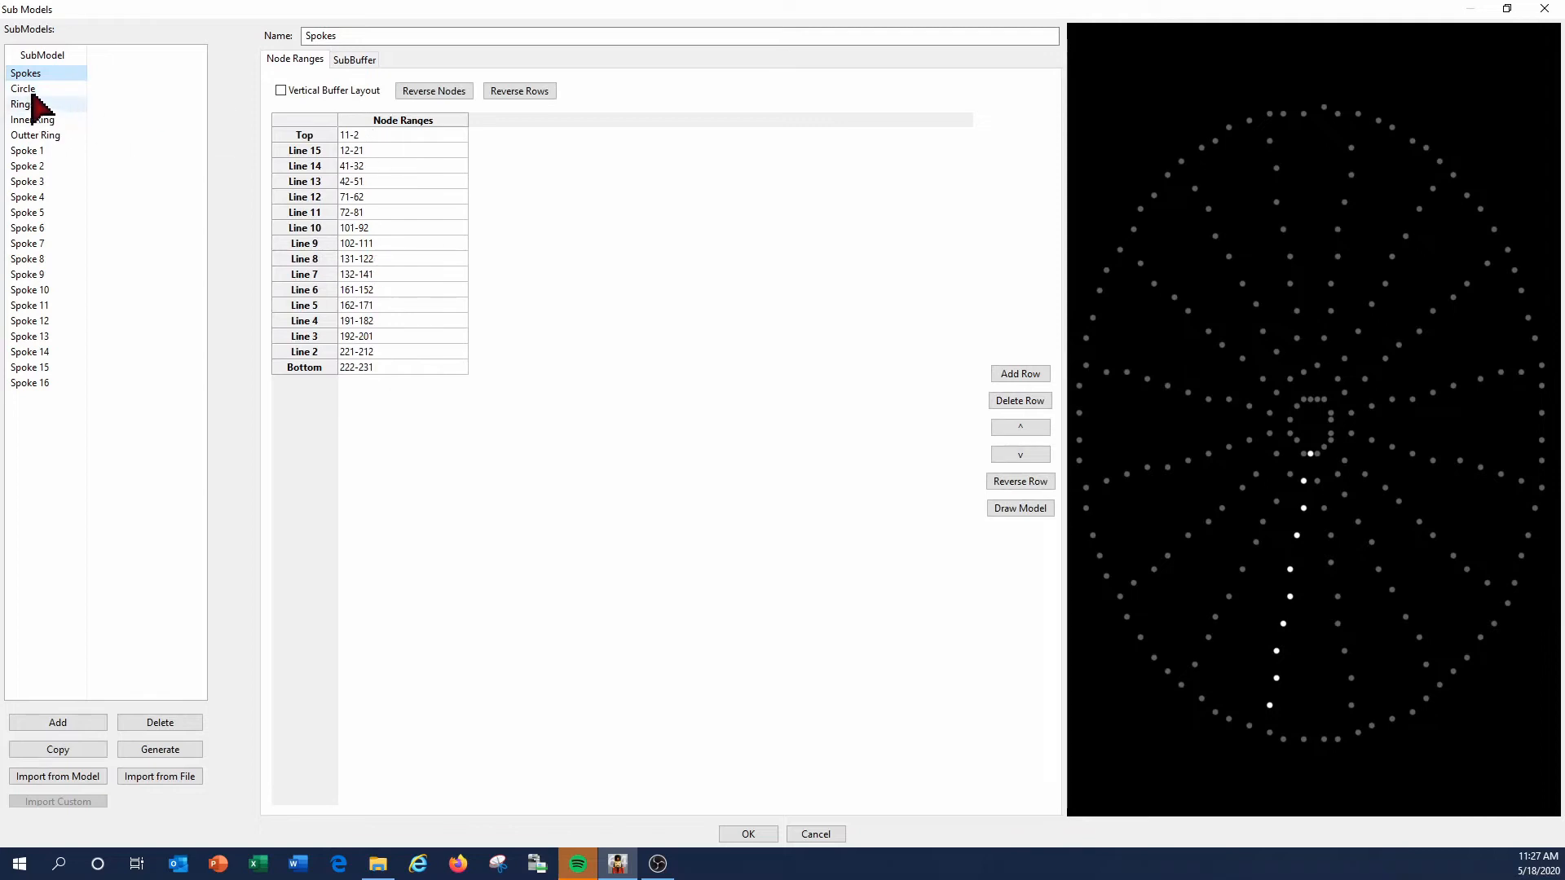
click(24, 89)
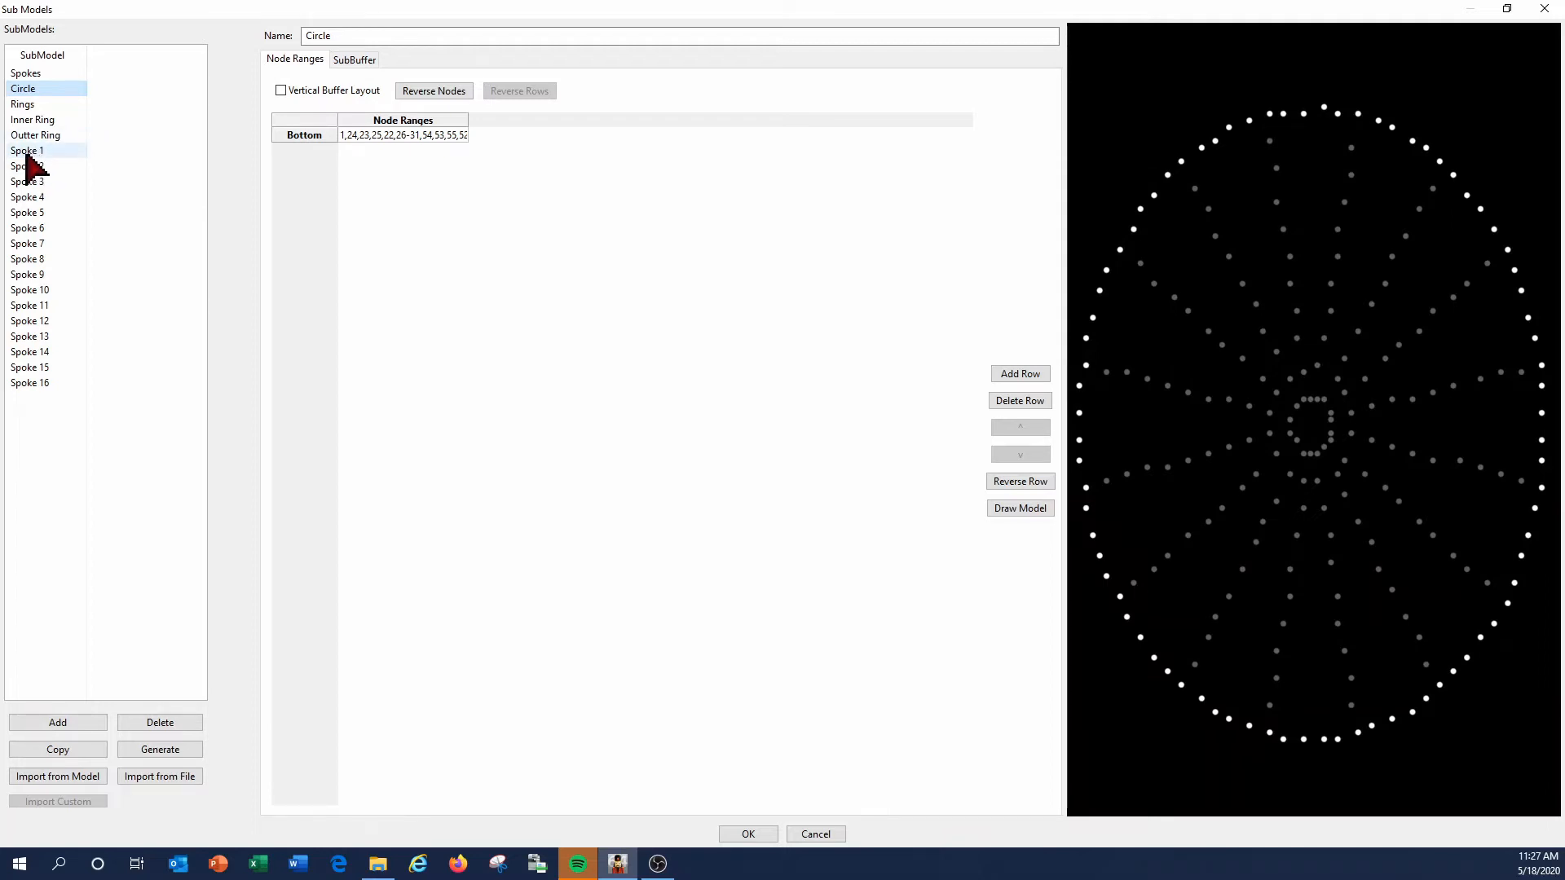
click(24, 151)
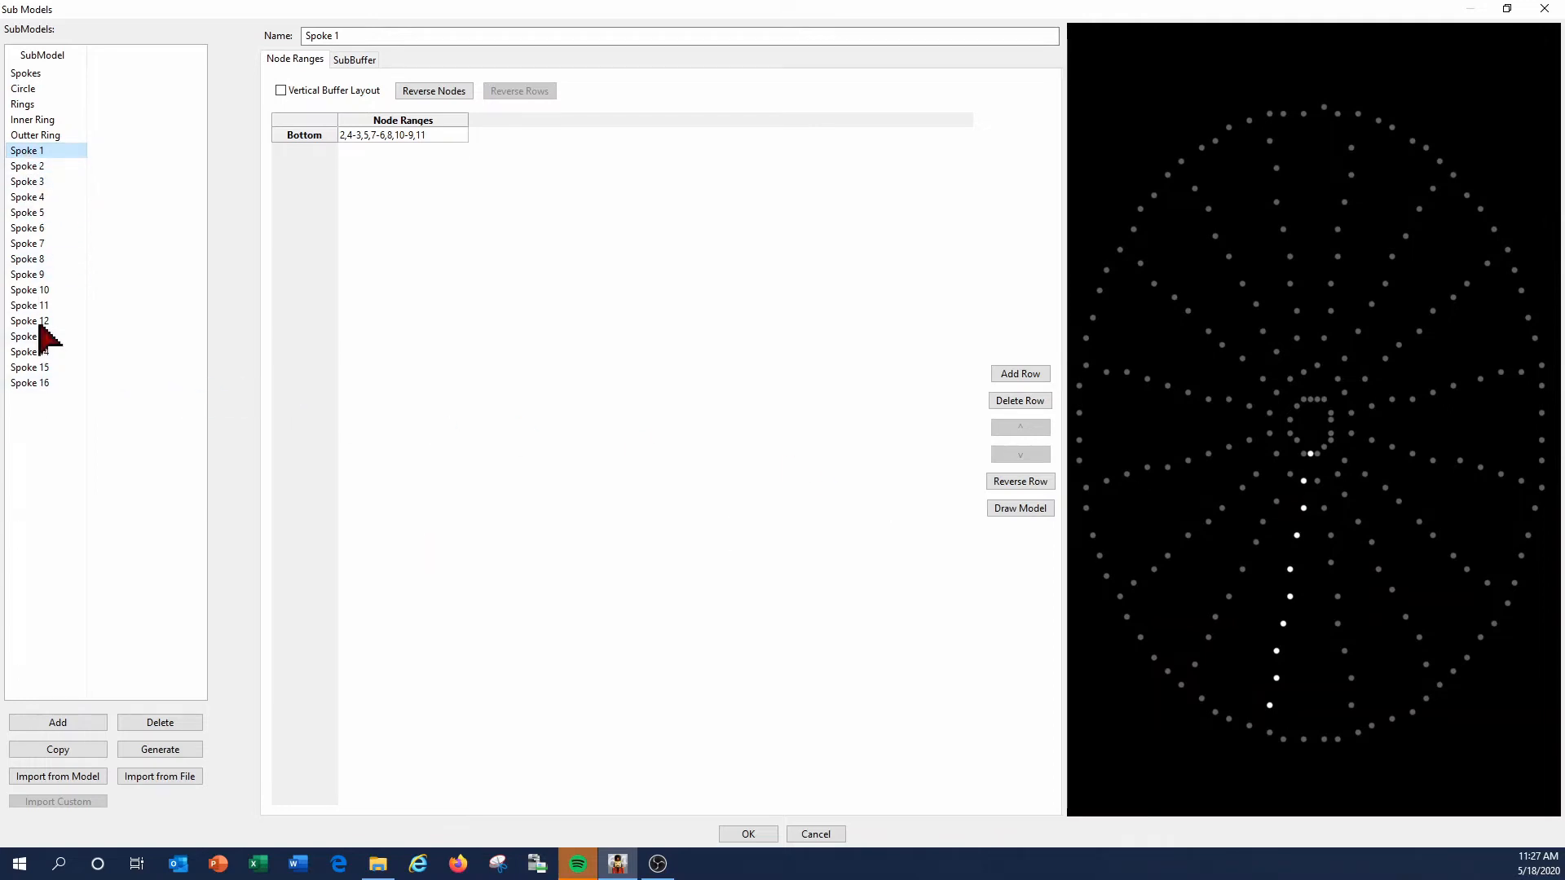
Go through the individual submodels from Spoke 1 to Spoke 16 twice to examine each spoke's node range and position.
key(Down)
key(Down)
key(Down)
key(Down)
key(Down)
key(Down)
key(Down)
key(Down)
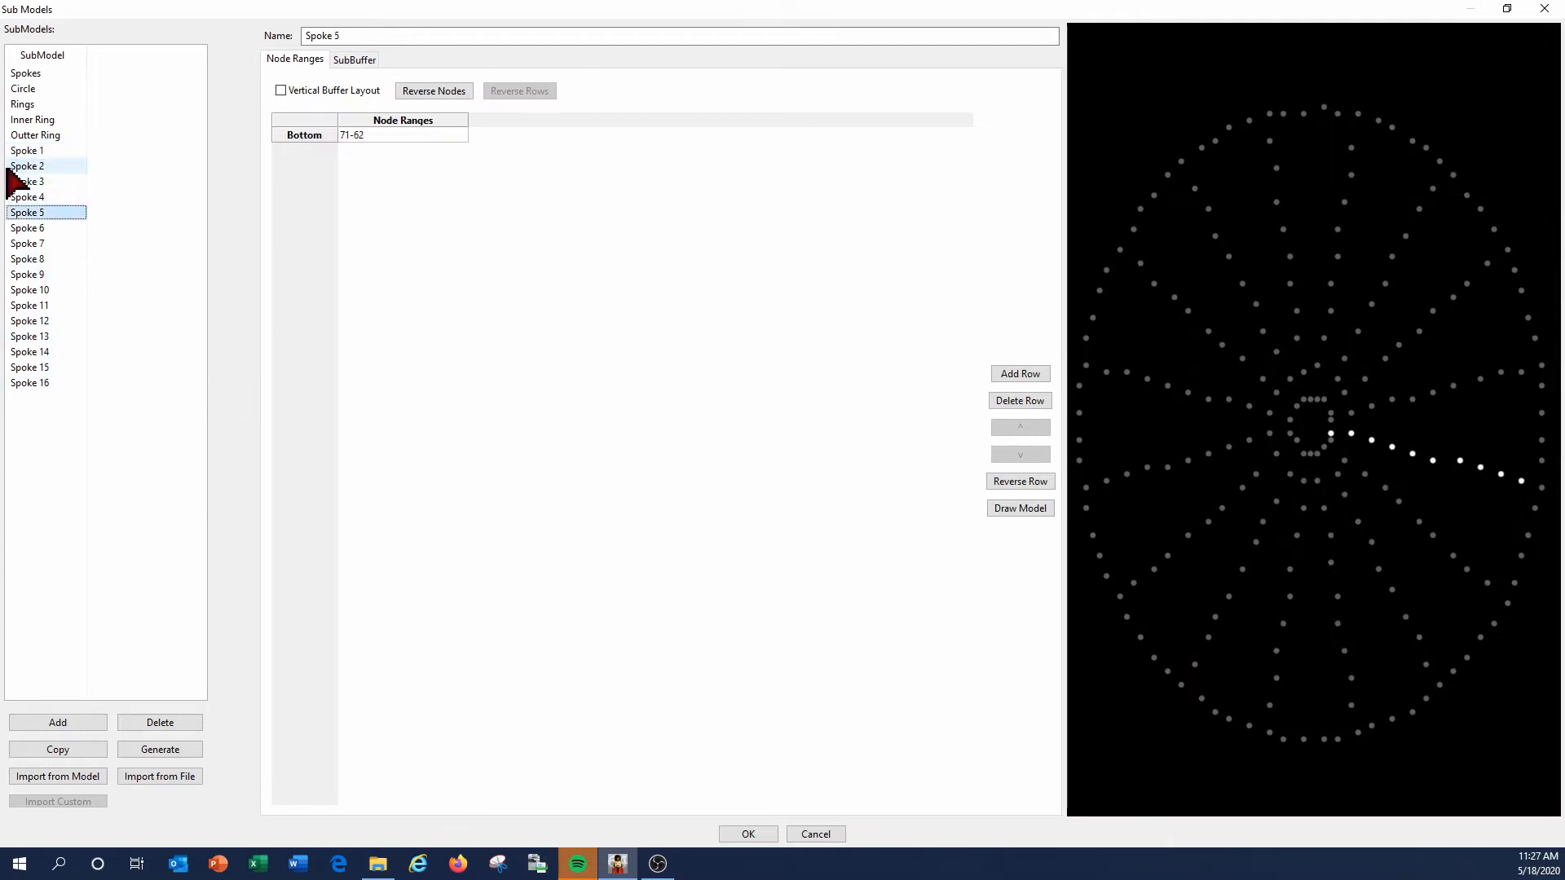
key(Down)
key(Down)
key(Down)
key(Down)
key(Down)
key(Down)
key(Down)
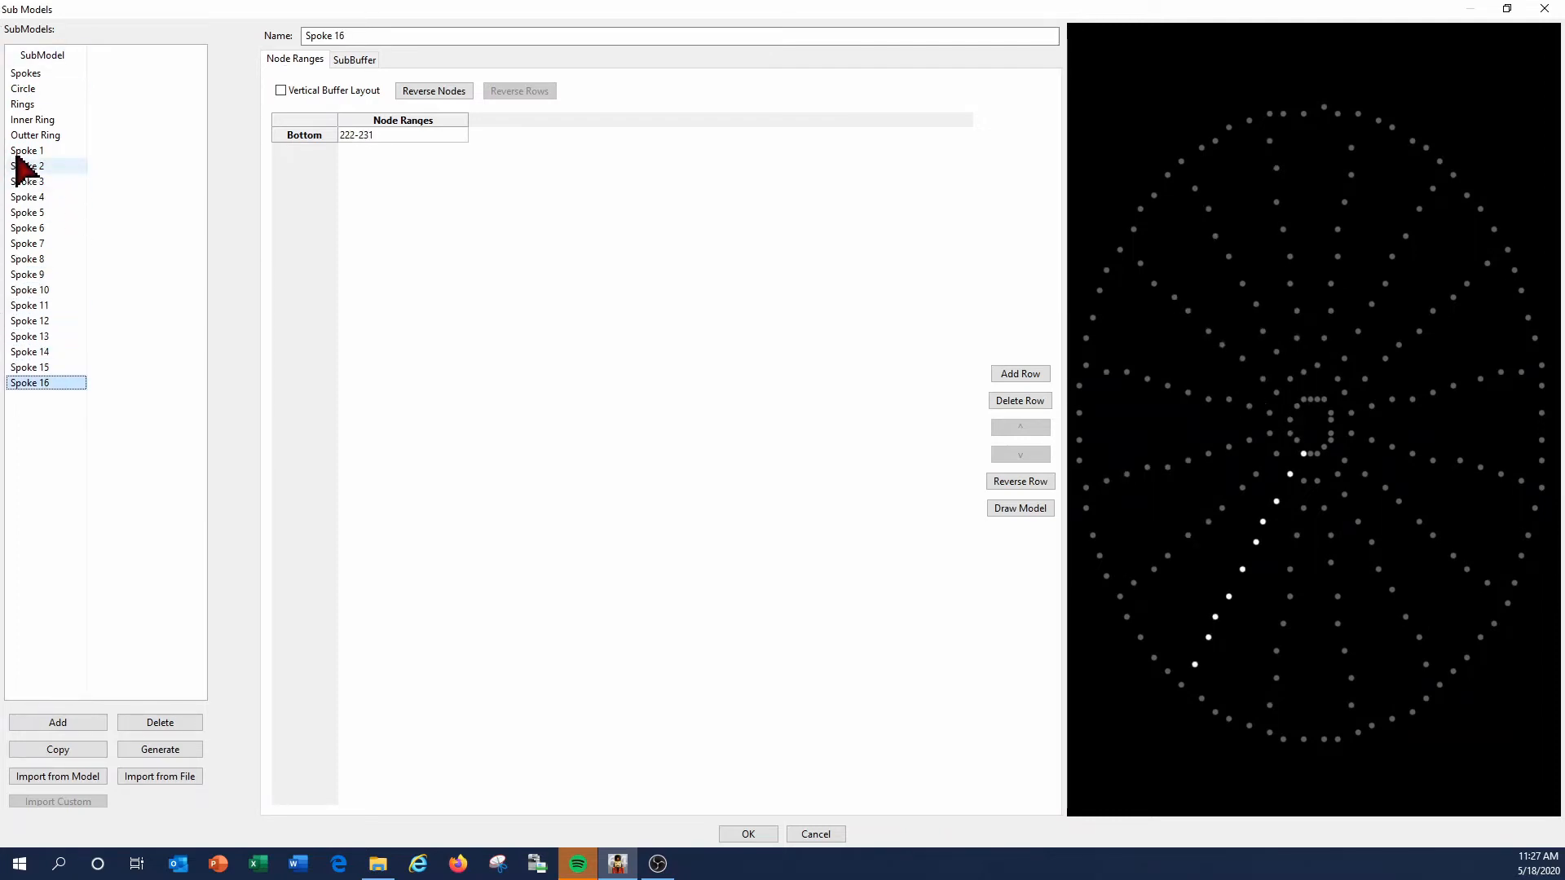
click(18, 153)
key(Down)
key(Down)
key(Down)
key(Down)
key(Down)
key(Down)
key(Down)
key(Down)
key(Down)
key(Down)
key(Down)
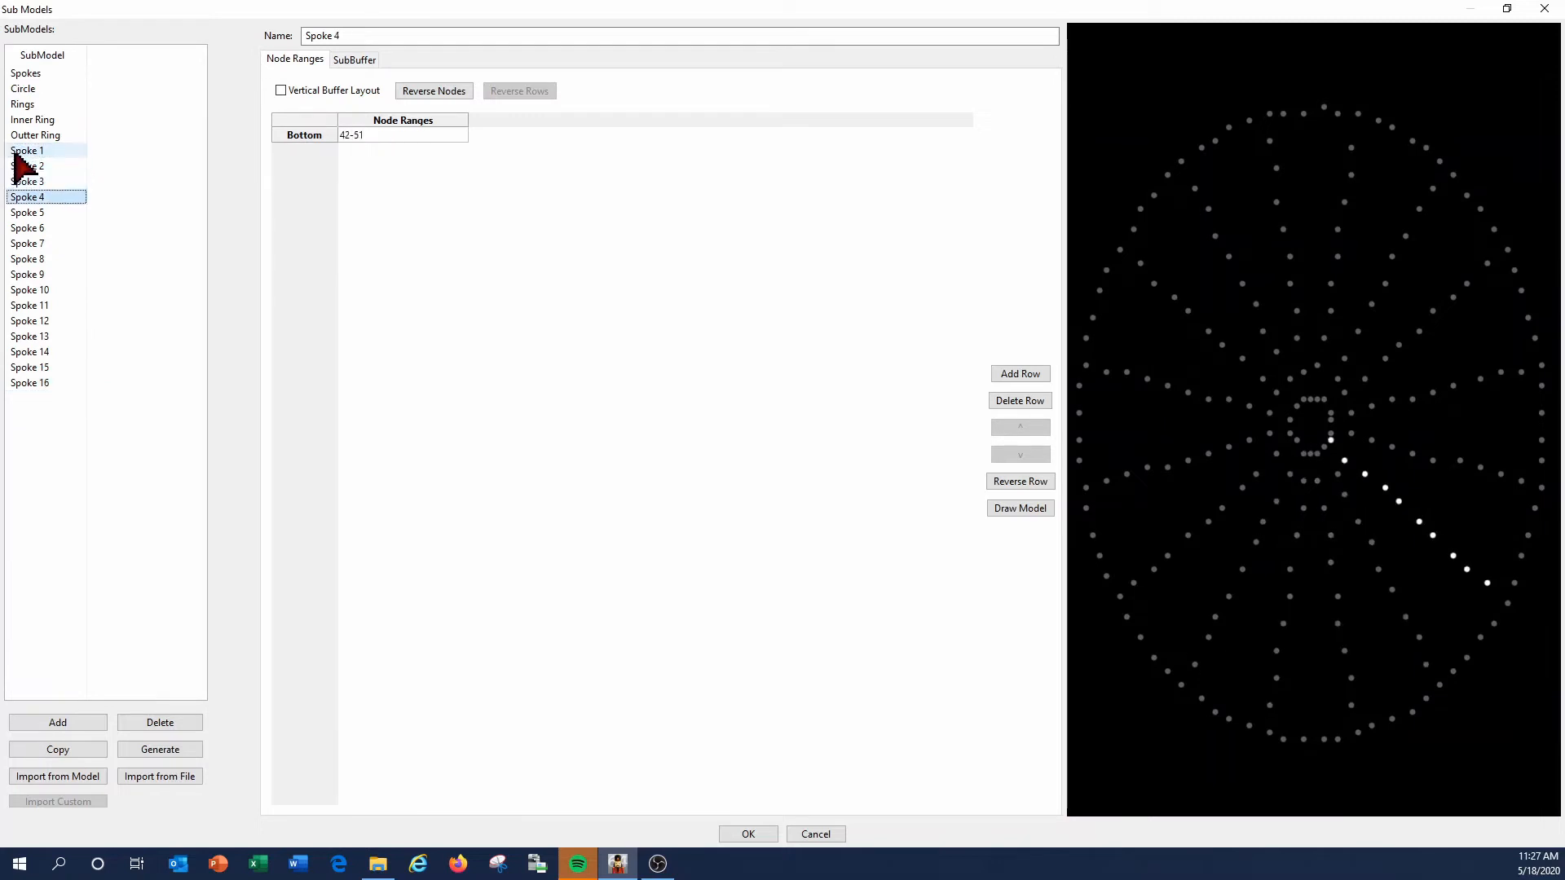
key(Down)
key(Down)
key(Down)
key(Down)
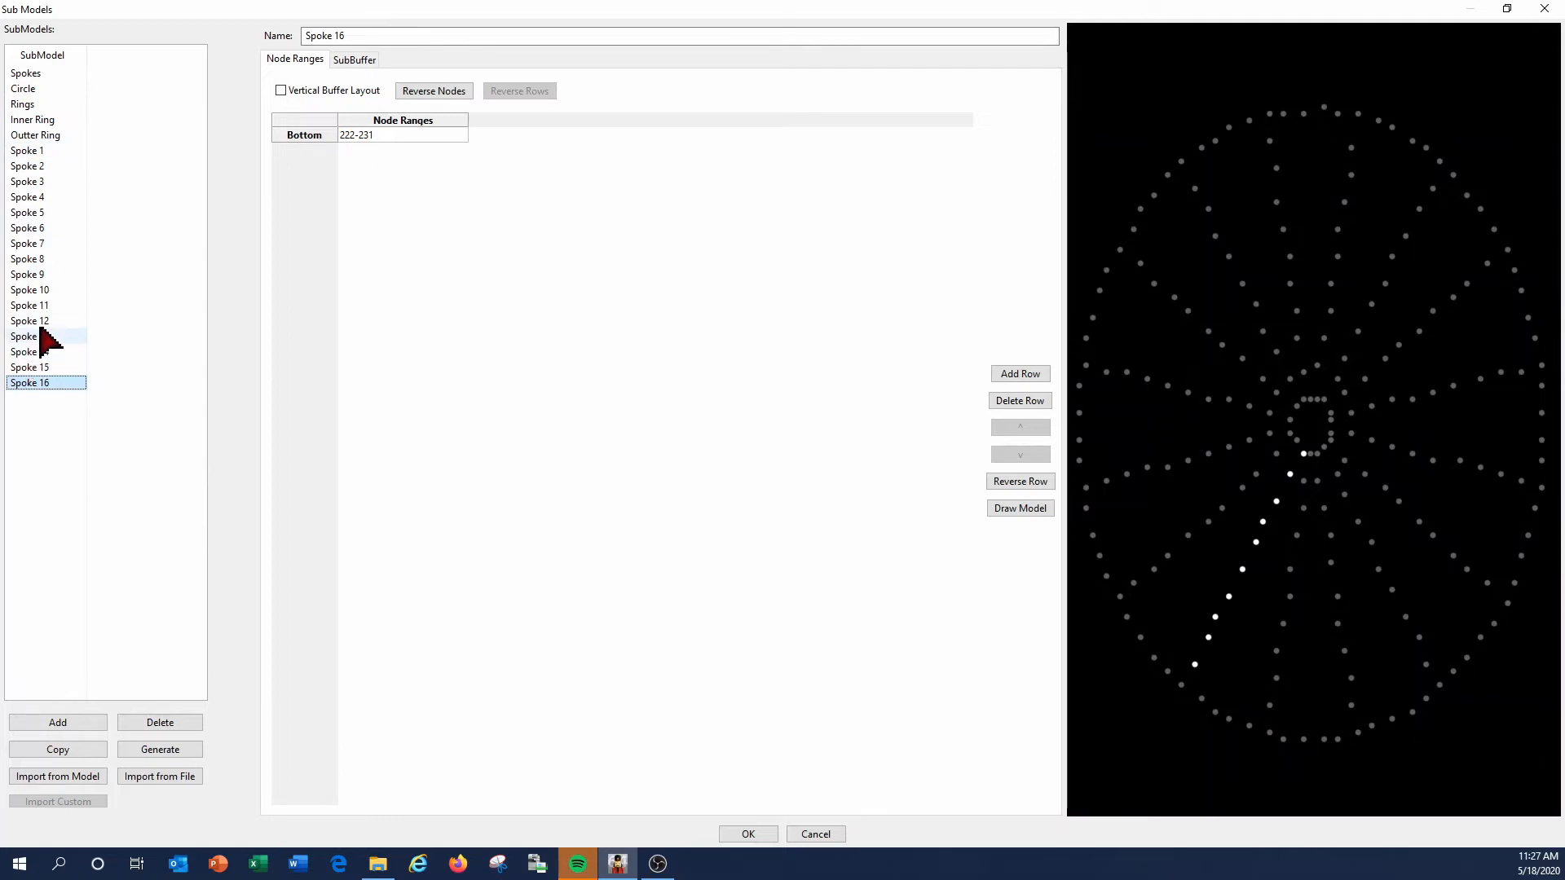
Review the row order of Spinner #1's Spokes submodel, accept the submodels, and save the layout.
click(25, 73)
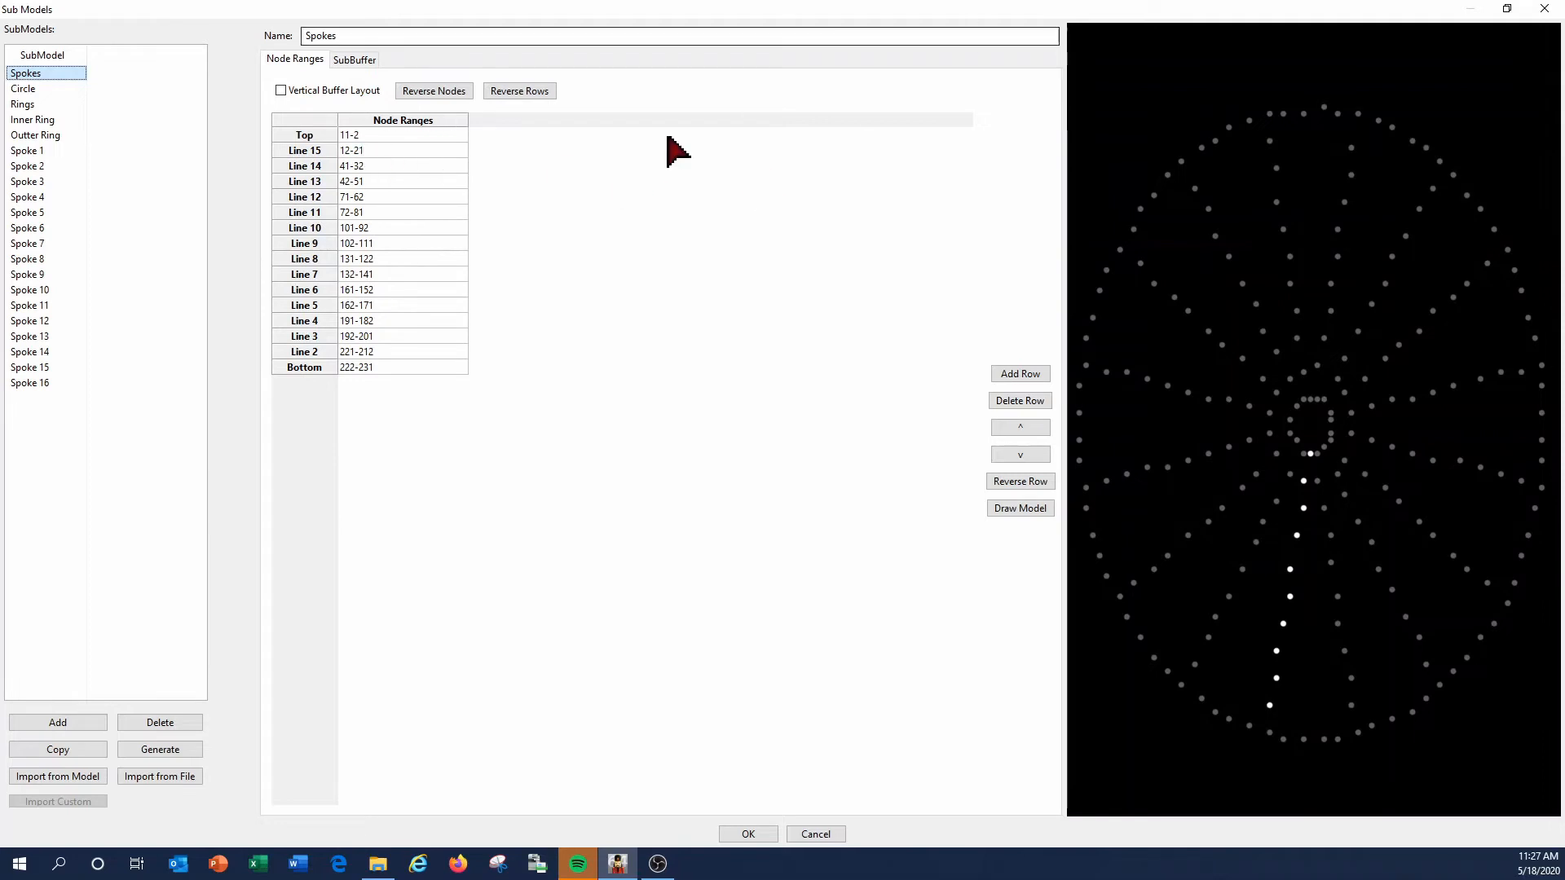
click(758, 835)
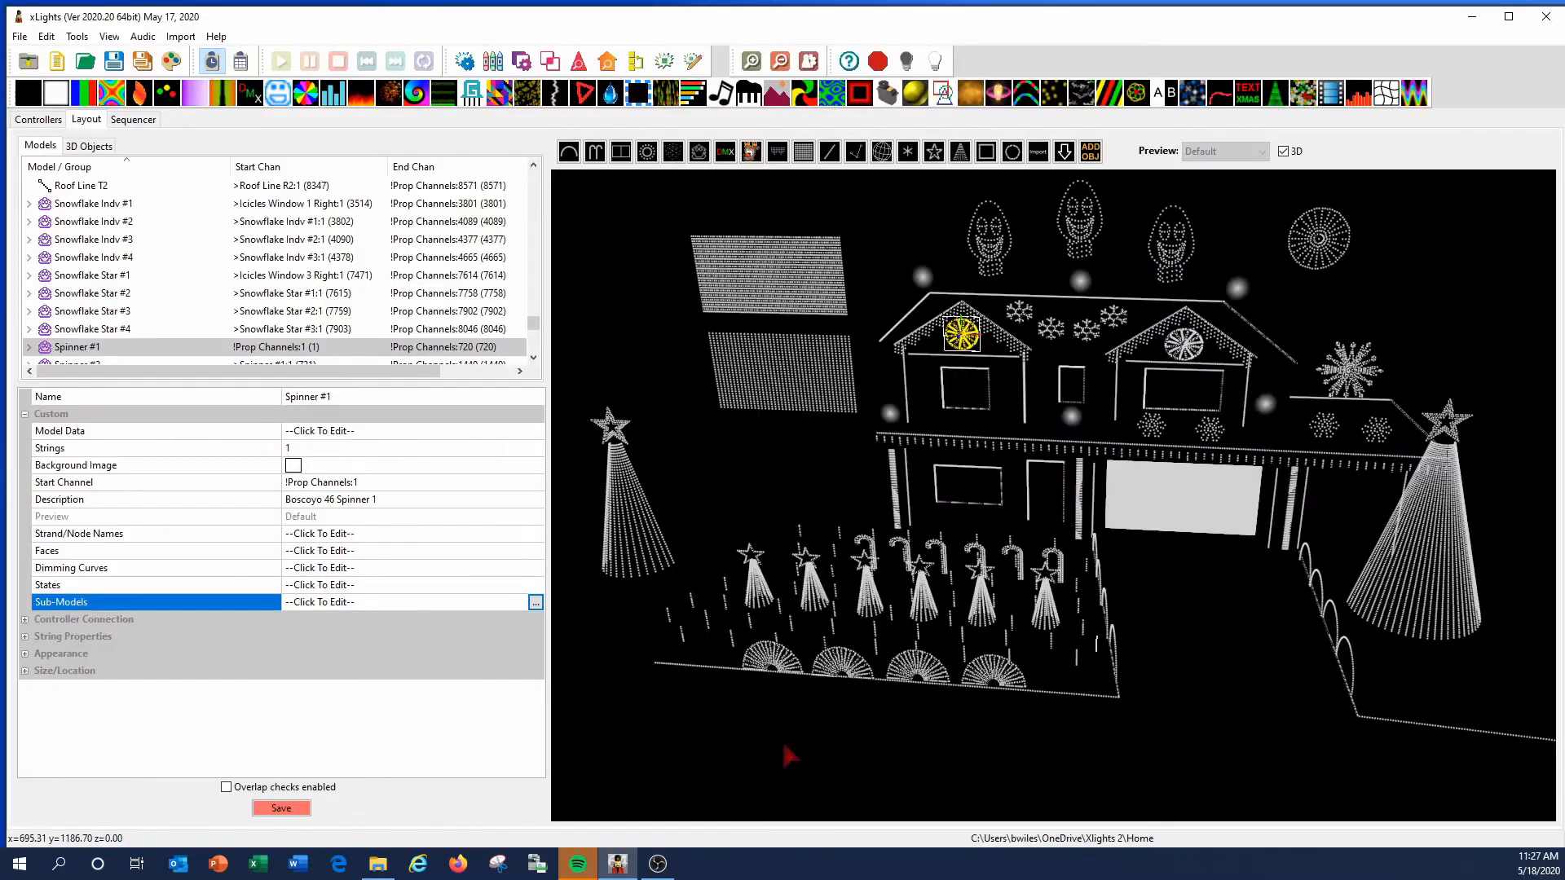
click(282, 808)
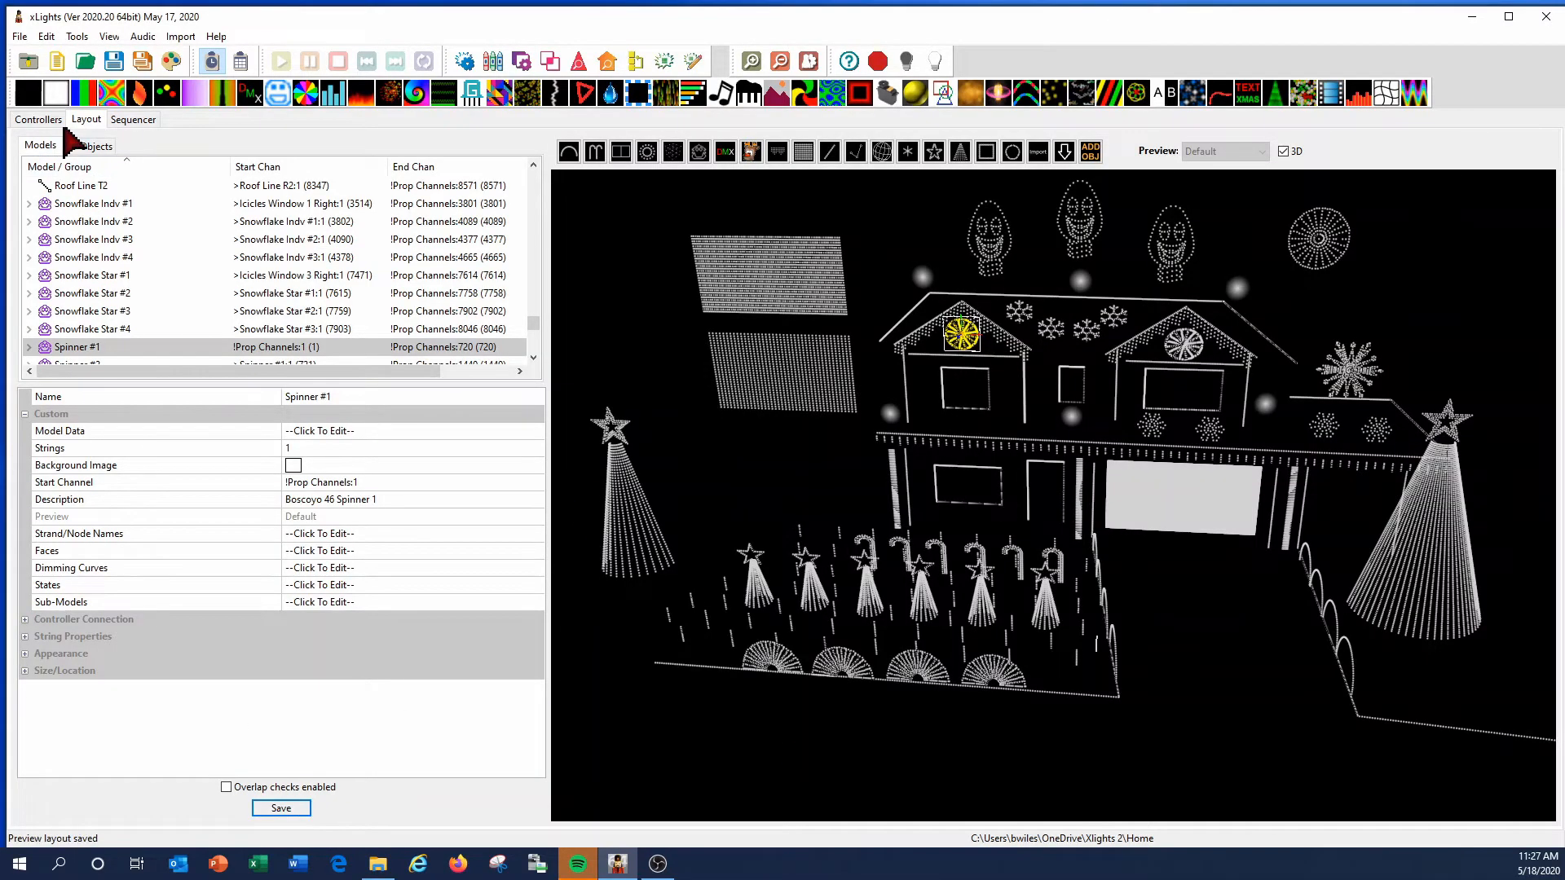
In the sequencer's Spinners 2 view, collapse and expand Spinner #1 to examine its submodel rows.
click(130, 120)
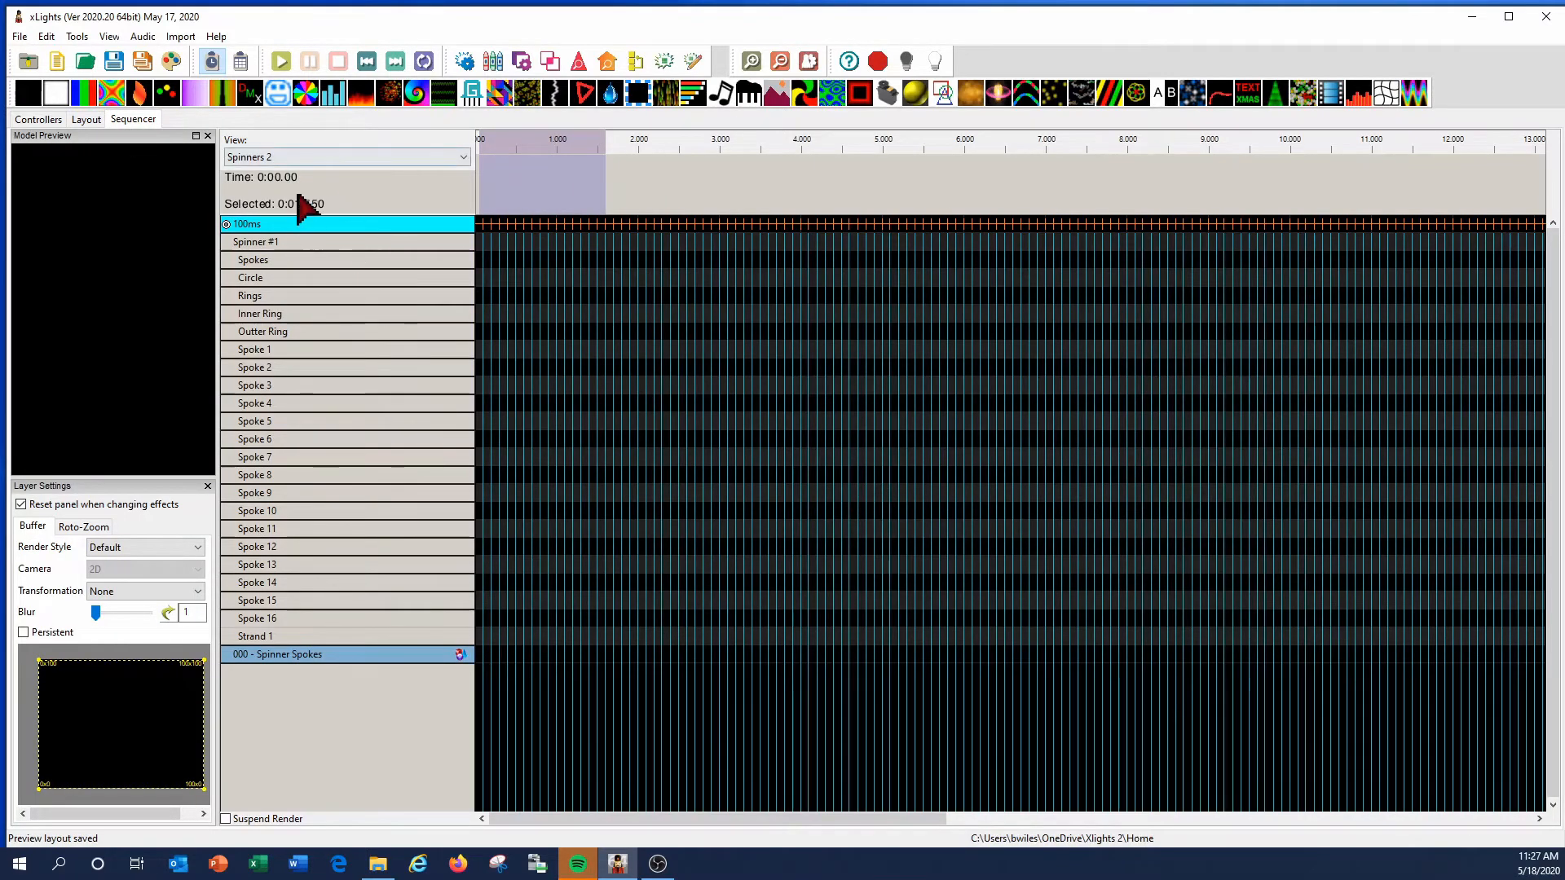
click(365, 153)
click(367, 152)
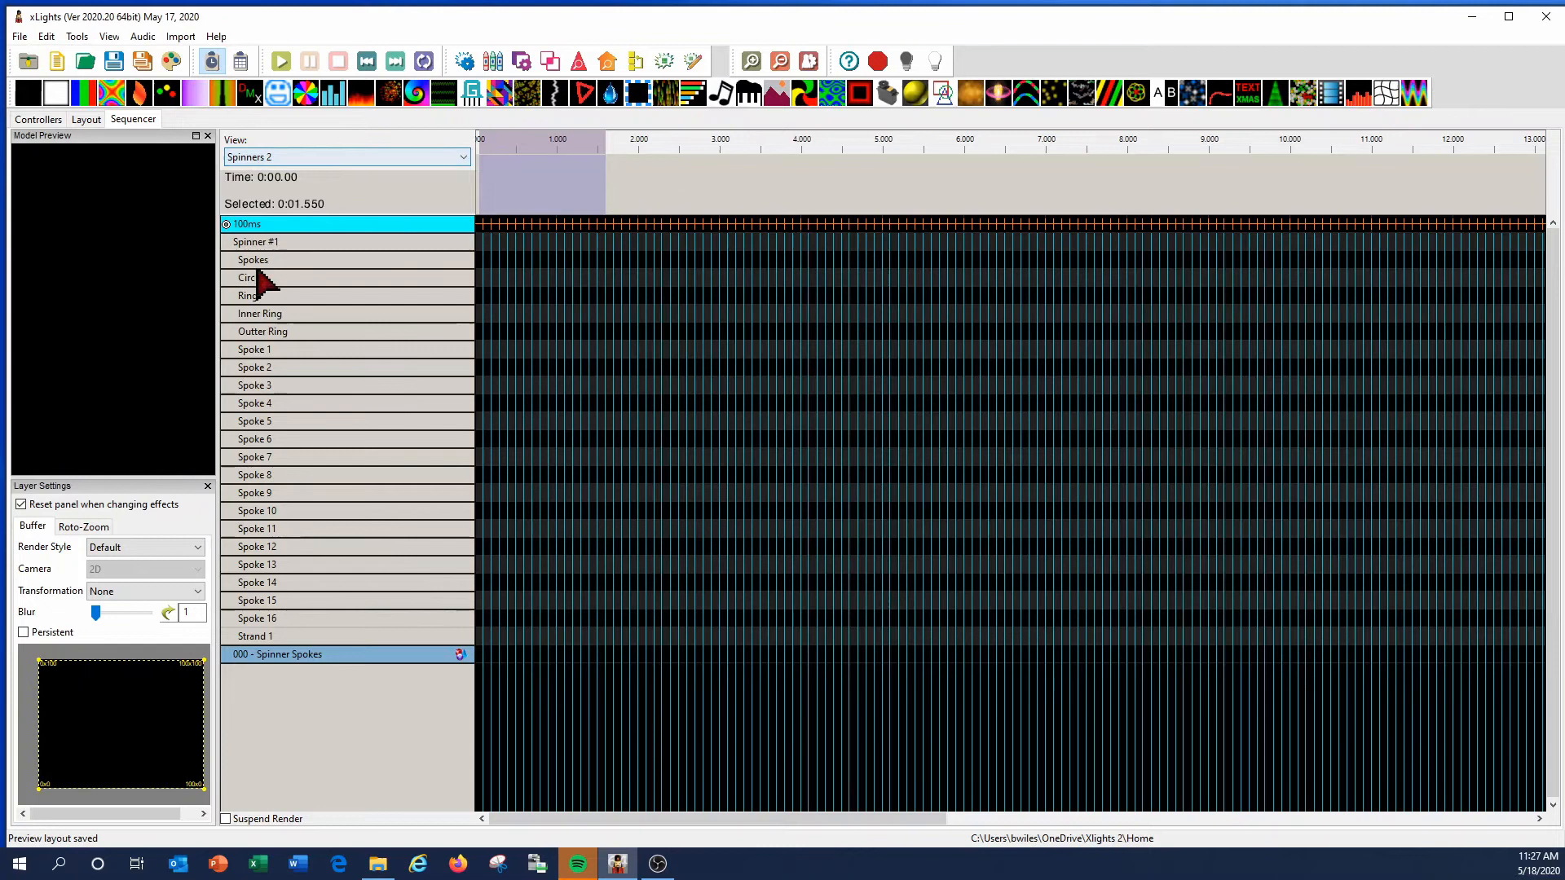
click(299, 242)
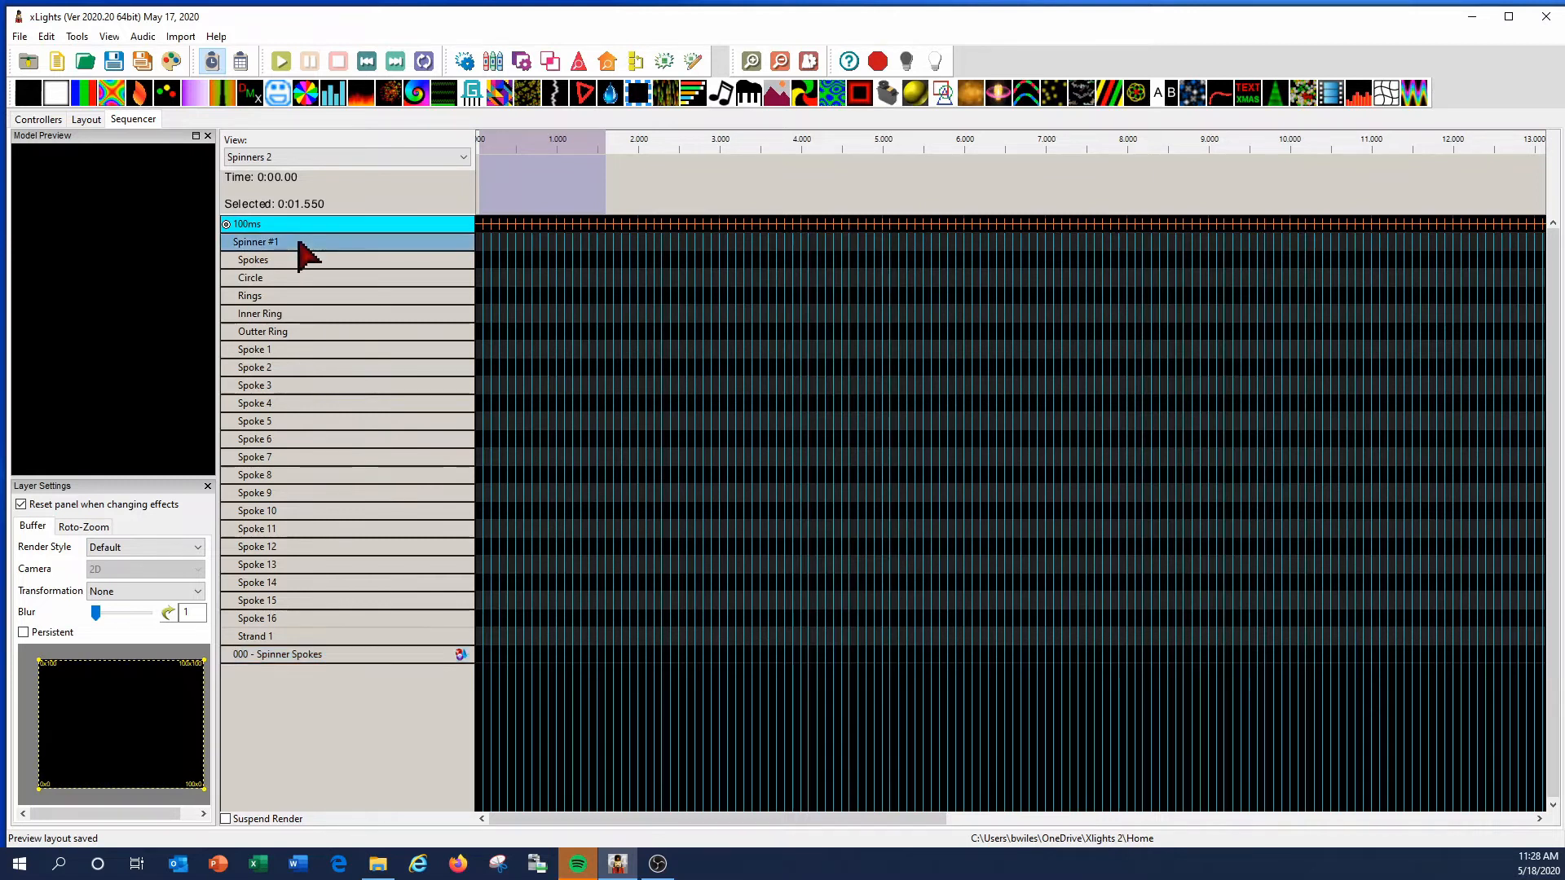
double_click(299, 242)
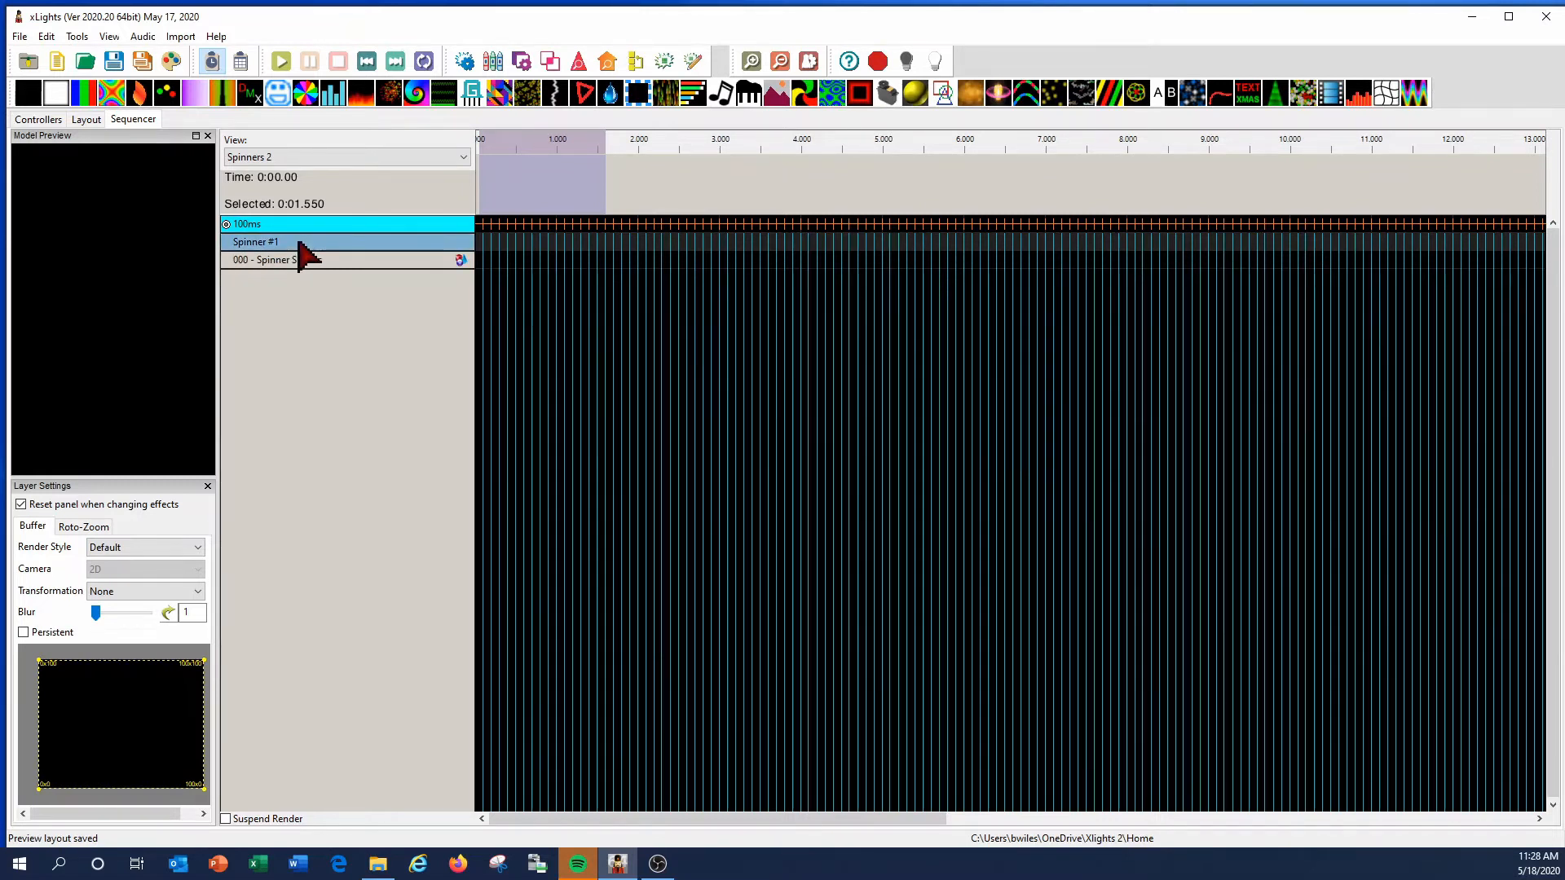
double_click(299, 243)
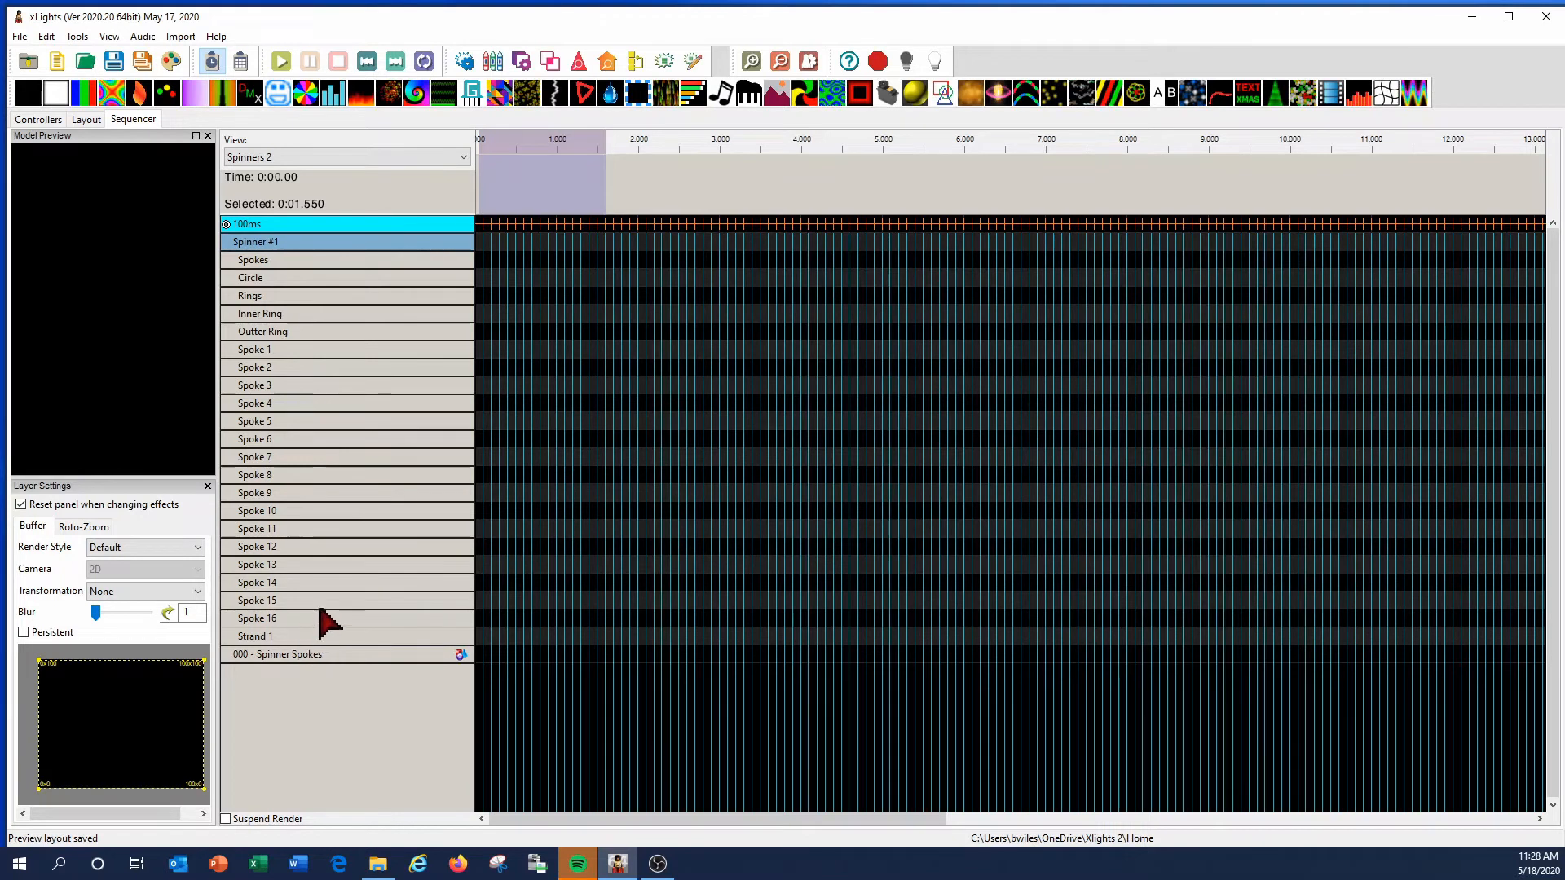
In the layout, open the model group 000 - Spinner Spokes and remove Spinner #1's Spoke 1 through Spoke 5 from it.
click(86, 119)
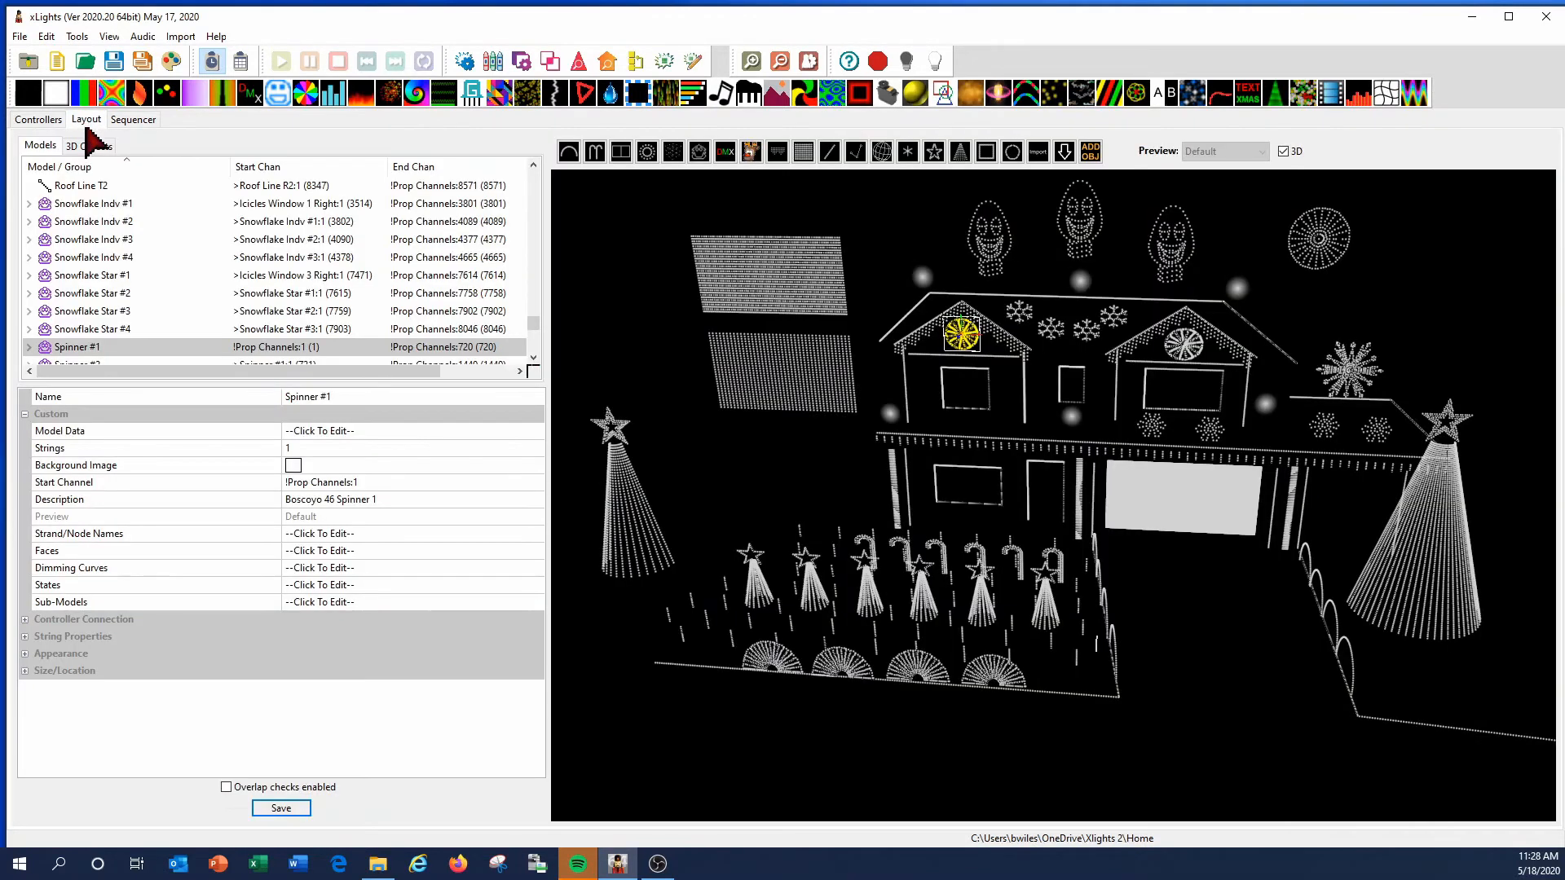
scroll(237, 302, up, 15)
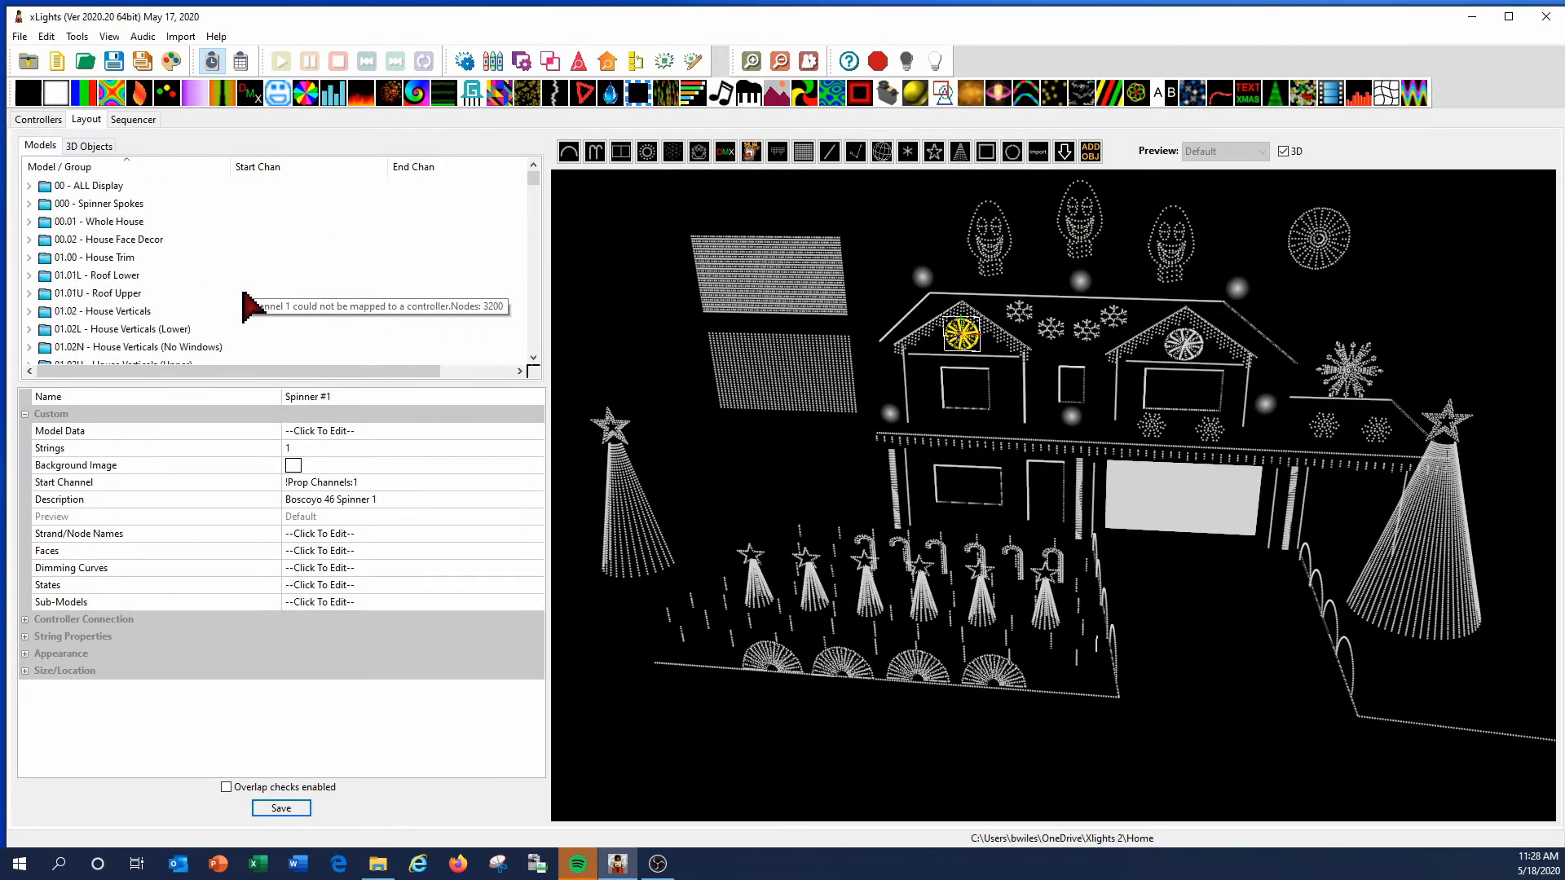
click(105, 206)
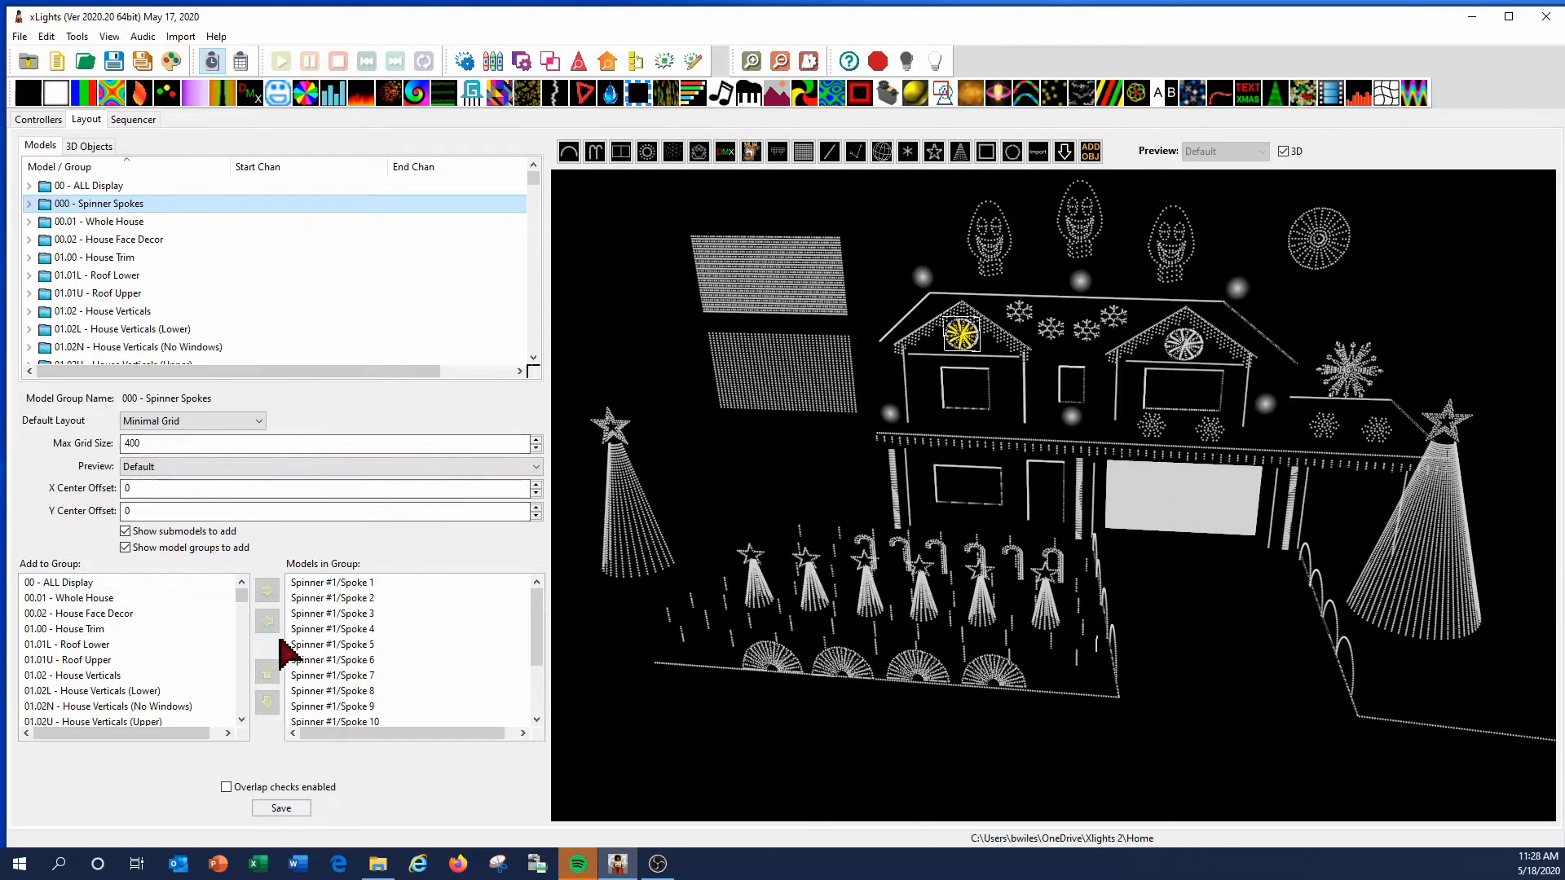
drag(320, 583, 308, 631)
click(267, 621)
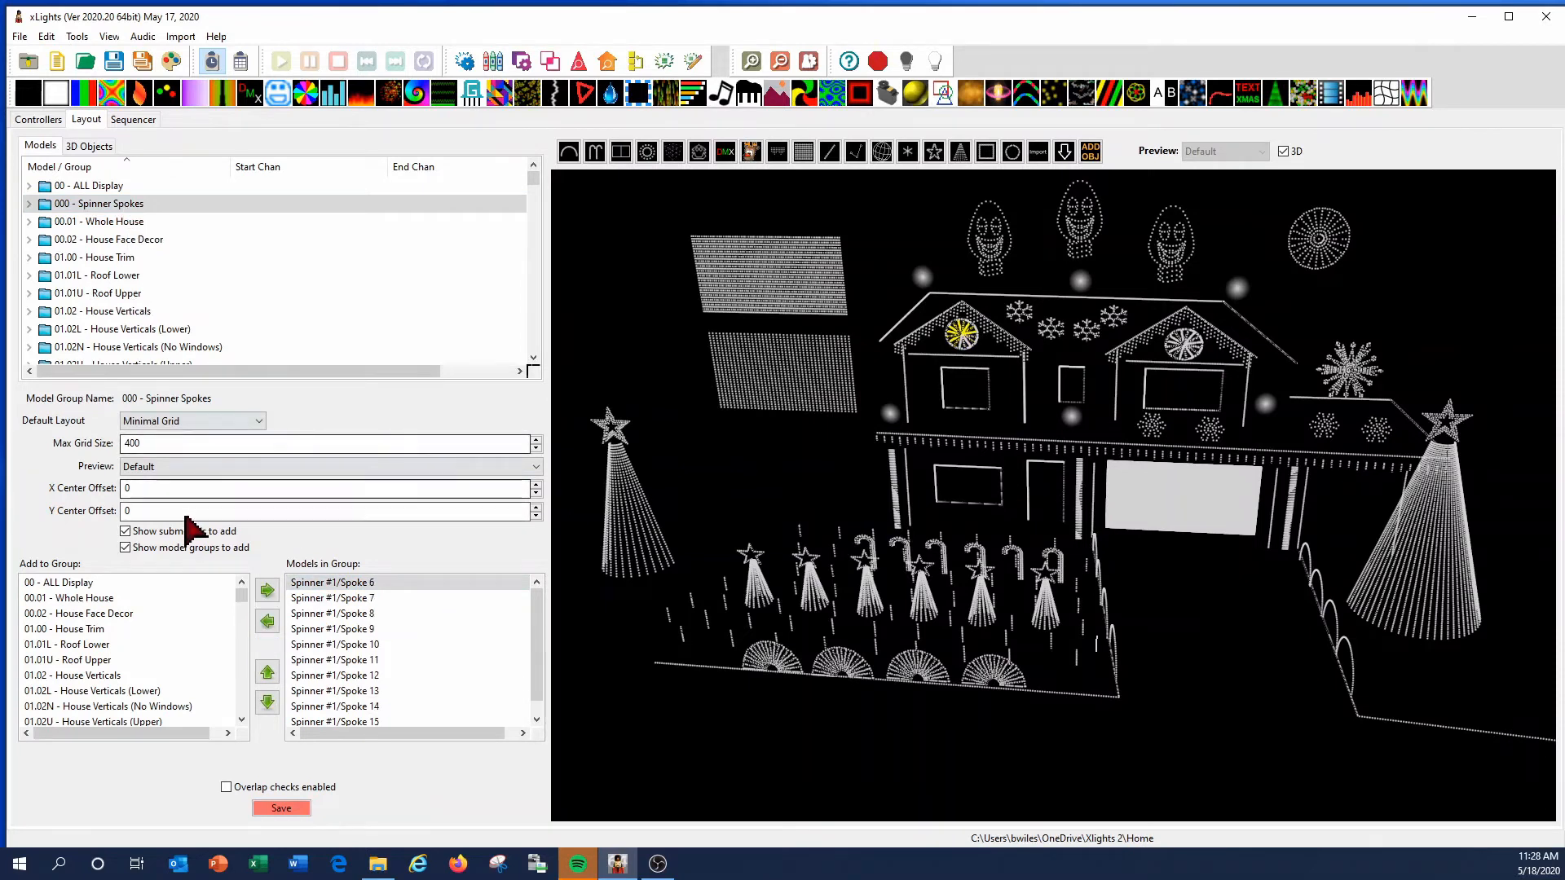
Add Spinner #1's Spoke 1 through Spoke 5 submodels back into the model group 000 - Spinner Spokes.
click(267, 620)
drag(243, 601, 244, 695)
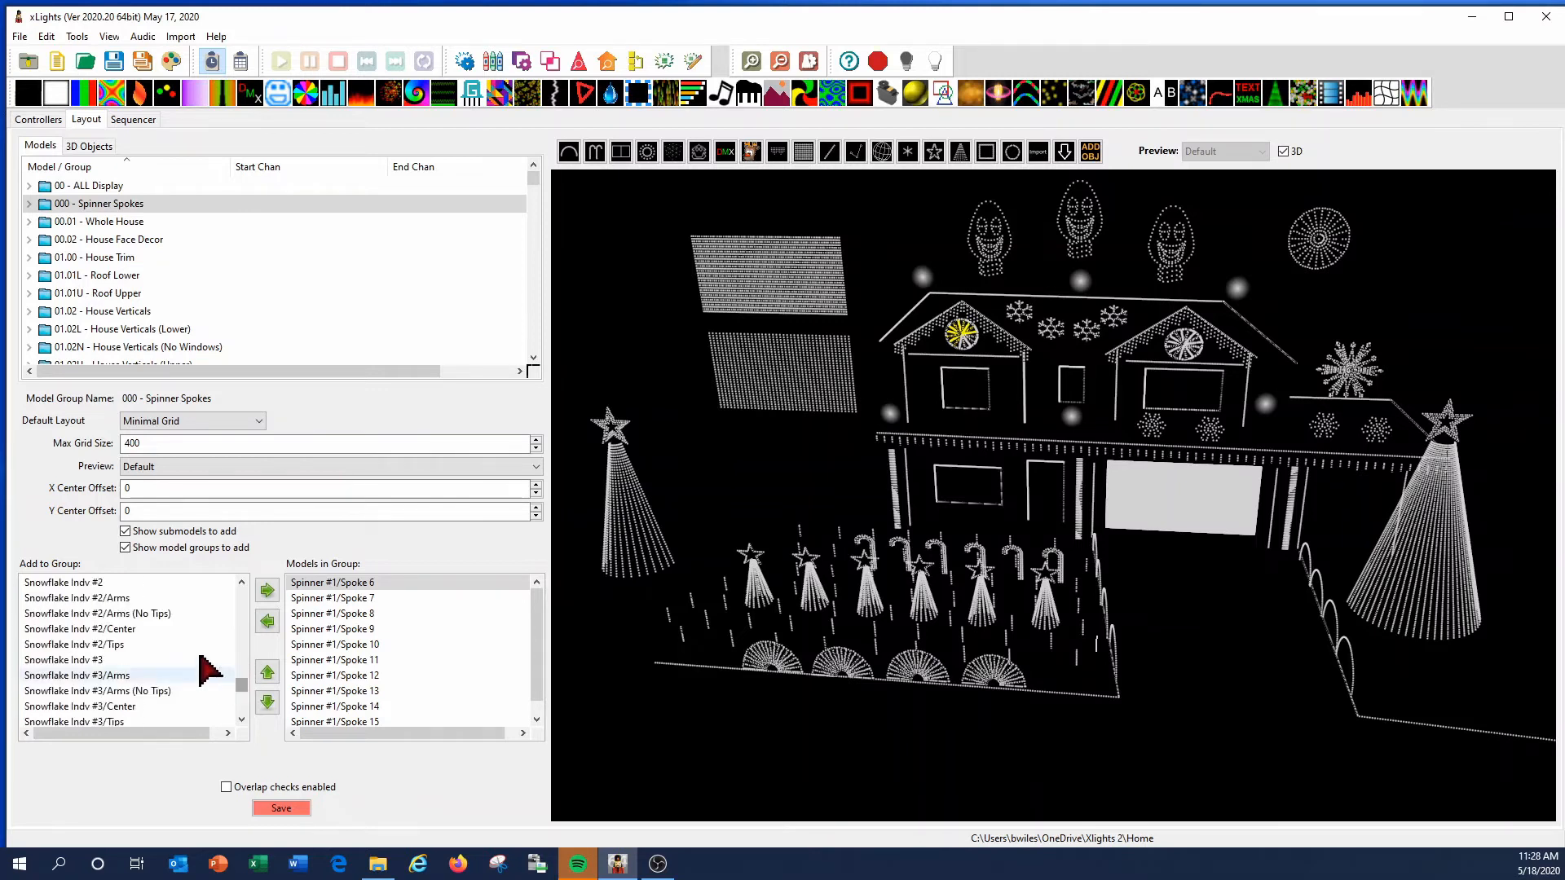
scroll(155, 668, down, 10)
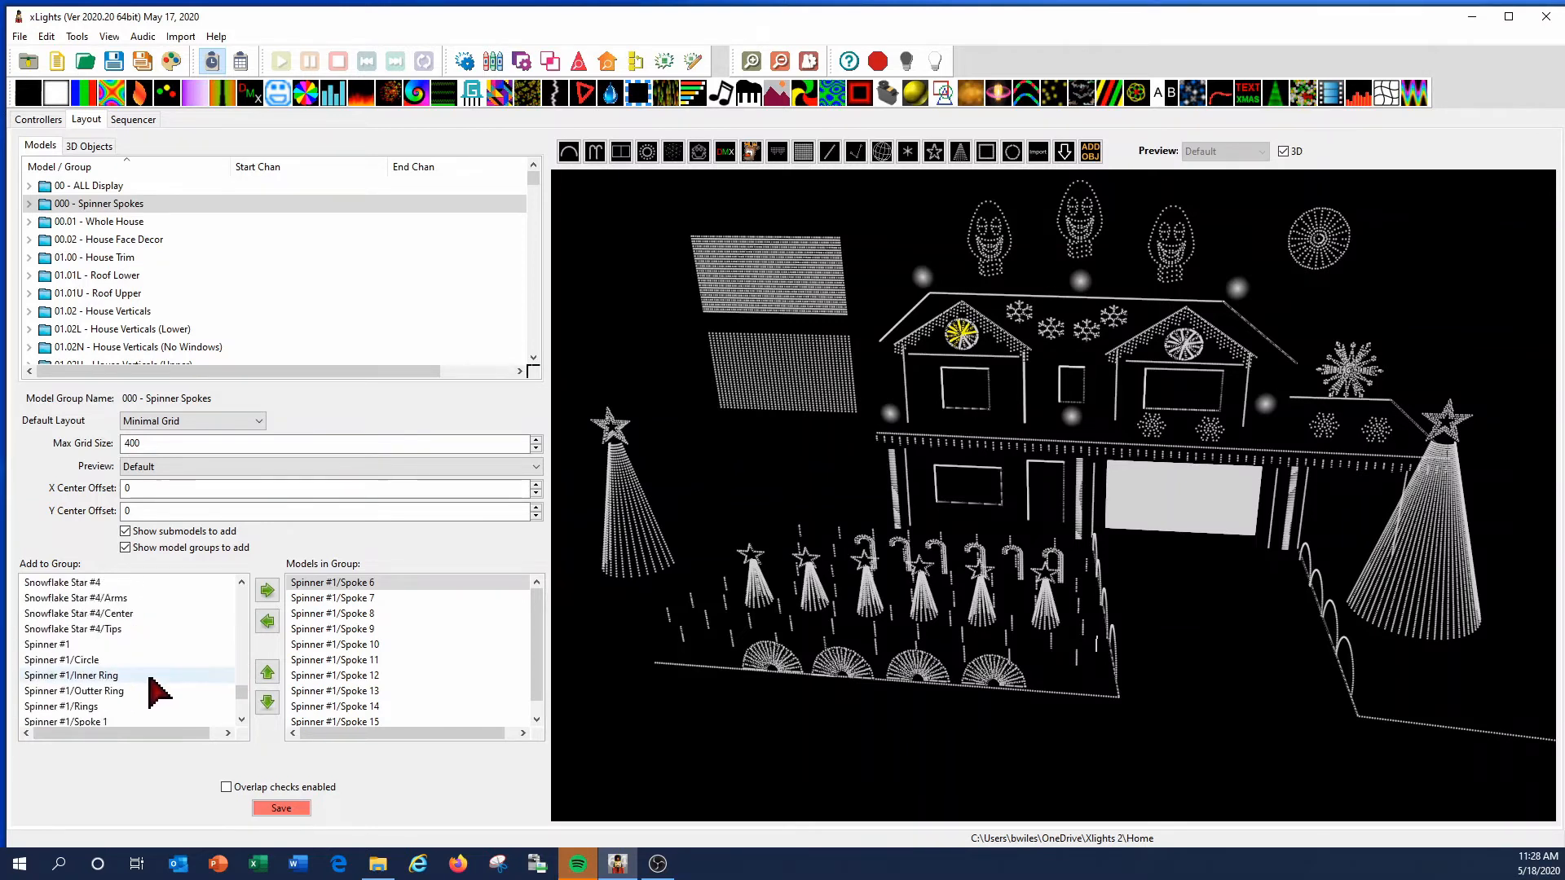
click(57, 582)
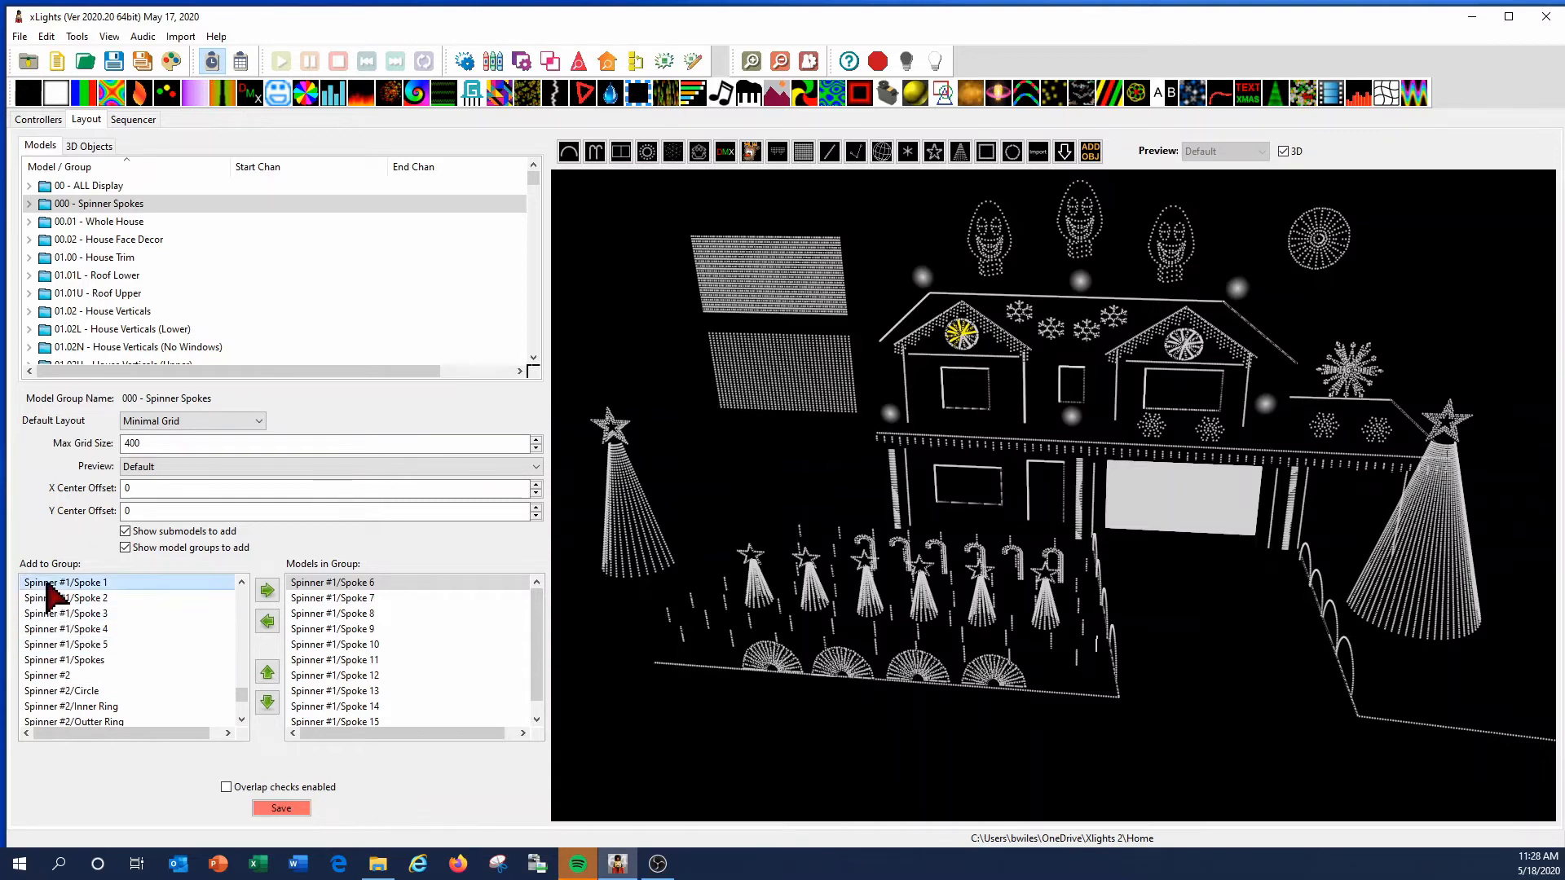
click(266, 590)
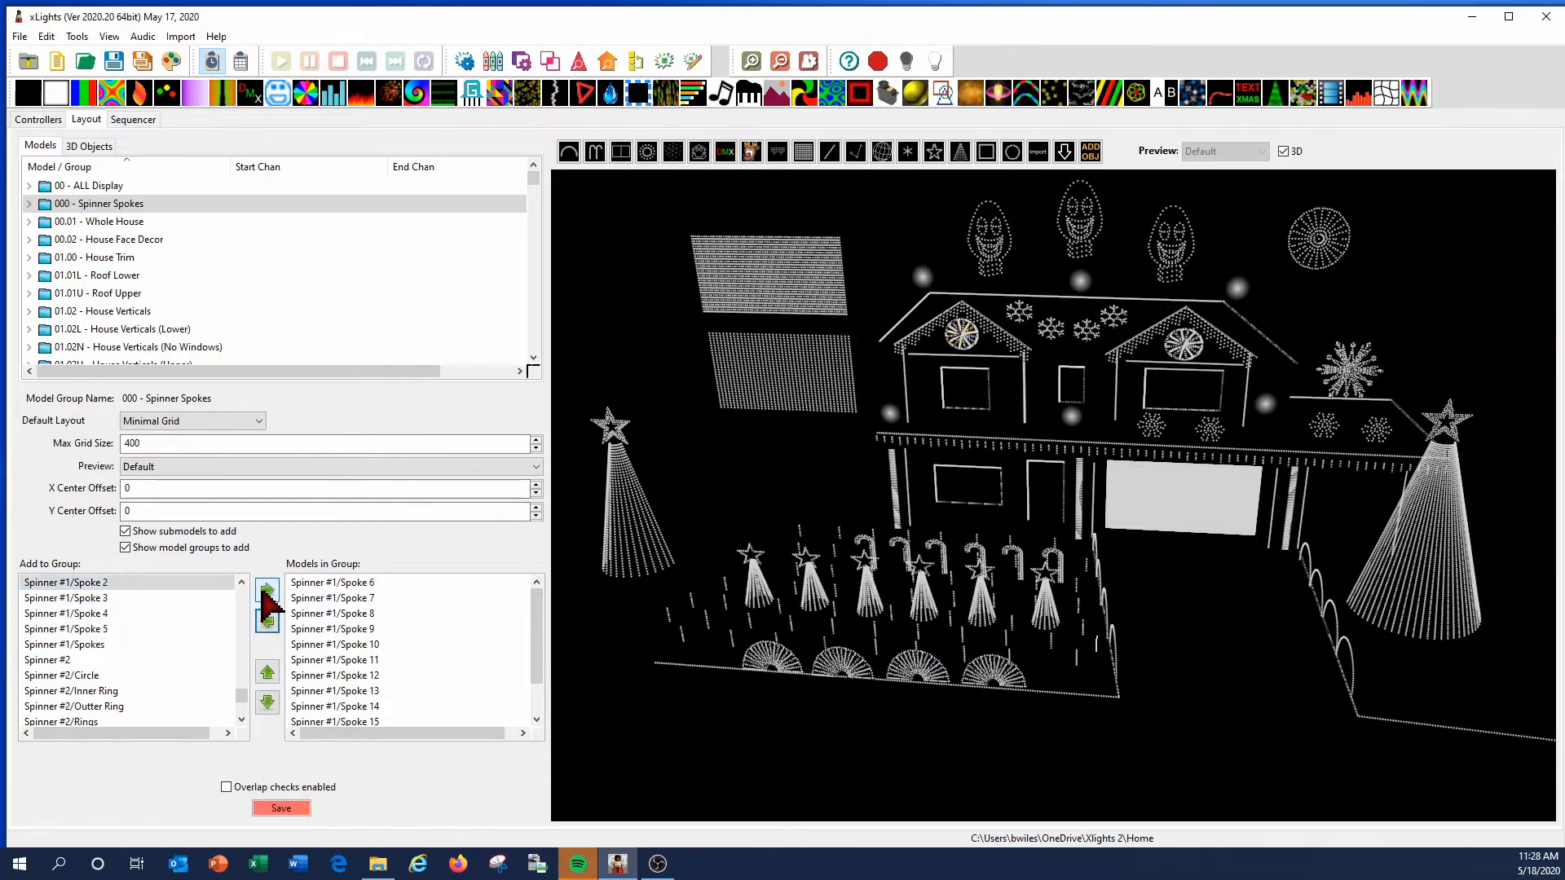
click(266, 590)
click(267, 590)
click(266, 590)
click(266, 590)
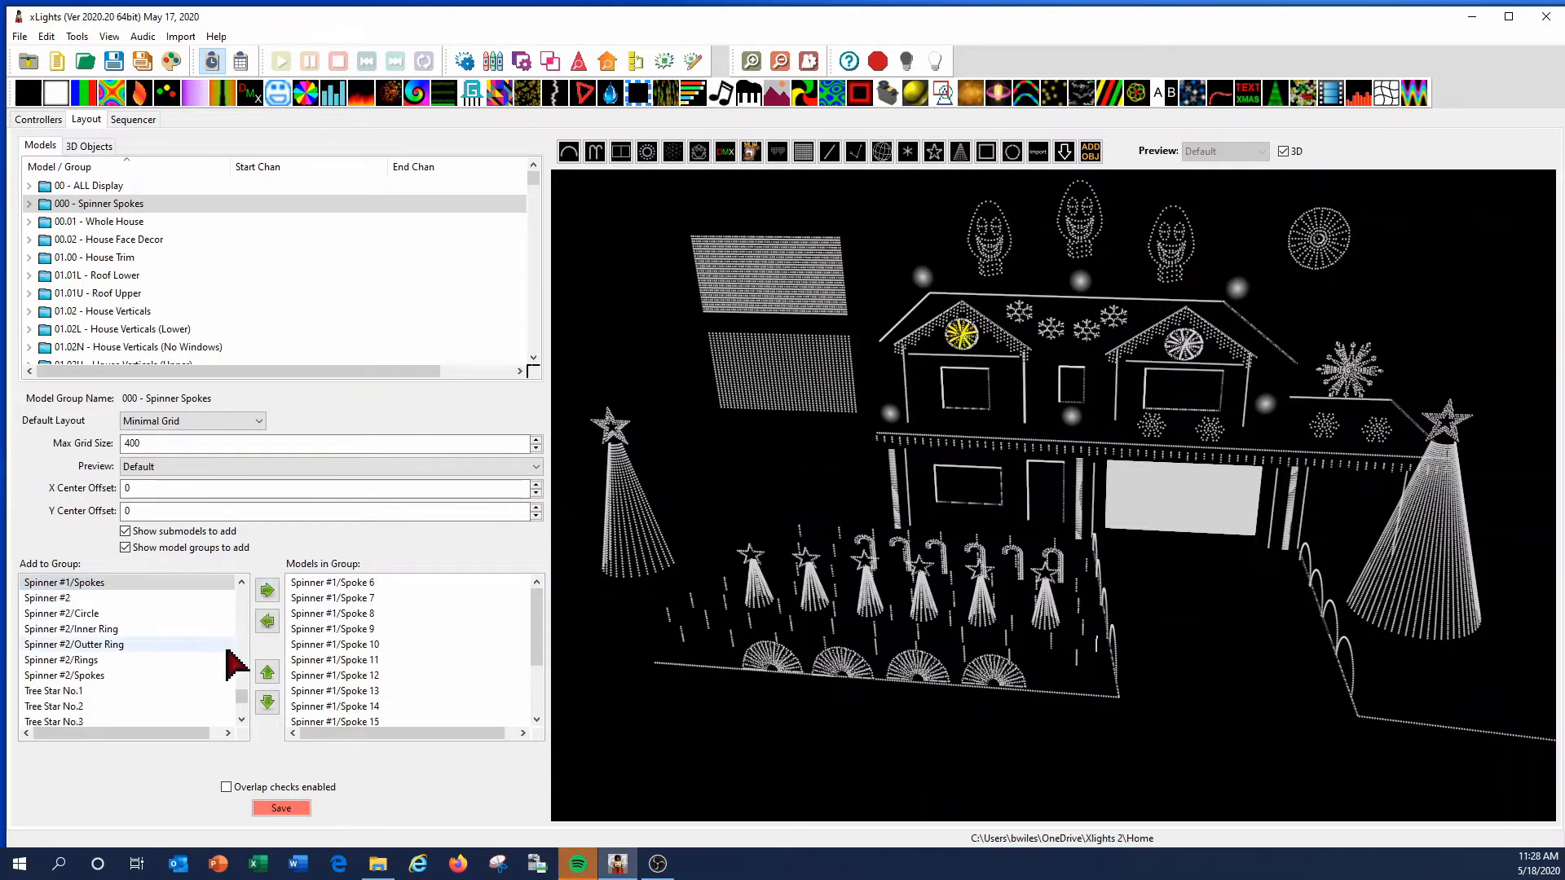
Move Spoke 1 through Spoke 5 ahead of Spoke 6 in the group's model order and save the layout.
drag(540, 631, 538, 594)
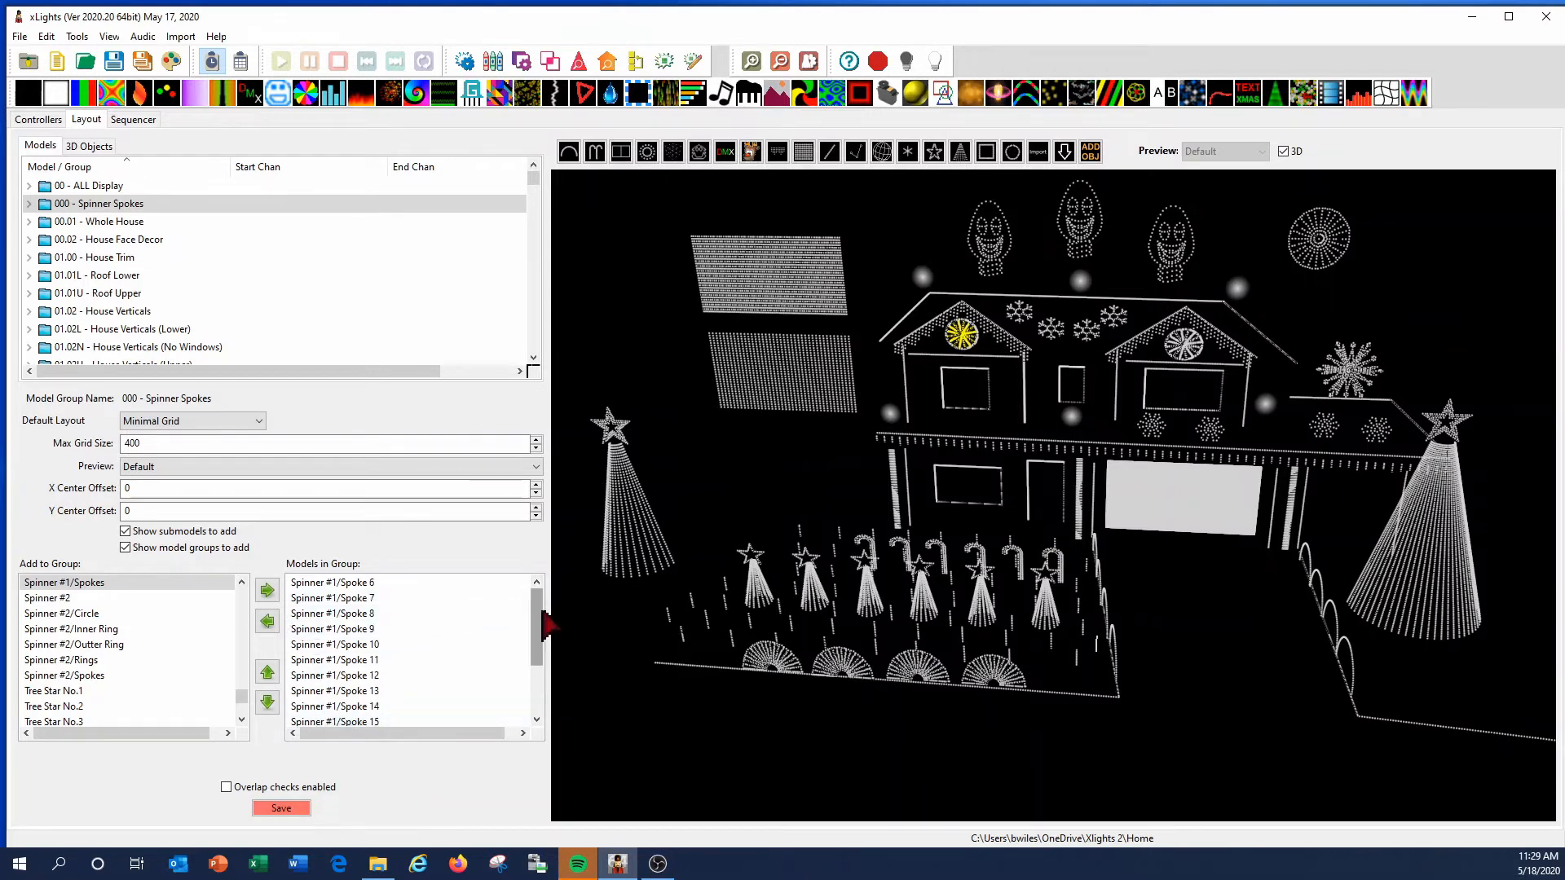
drag(540, 631, 365, 728)
click(328, 660)
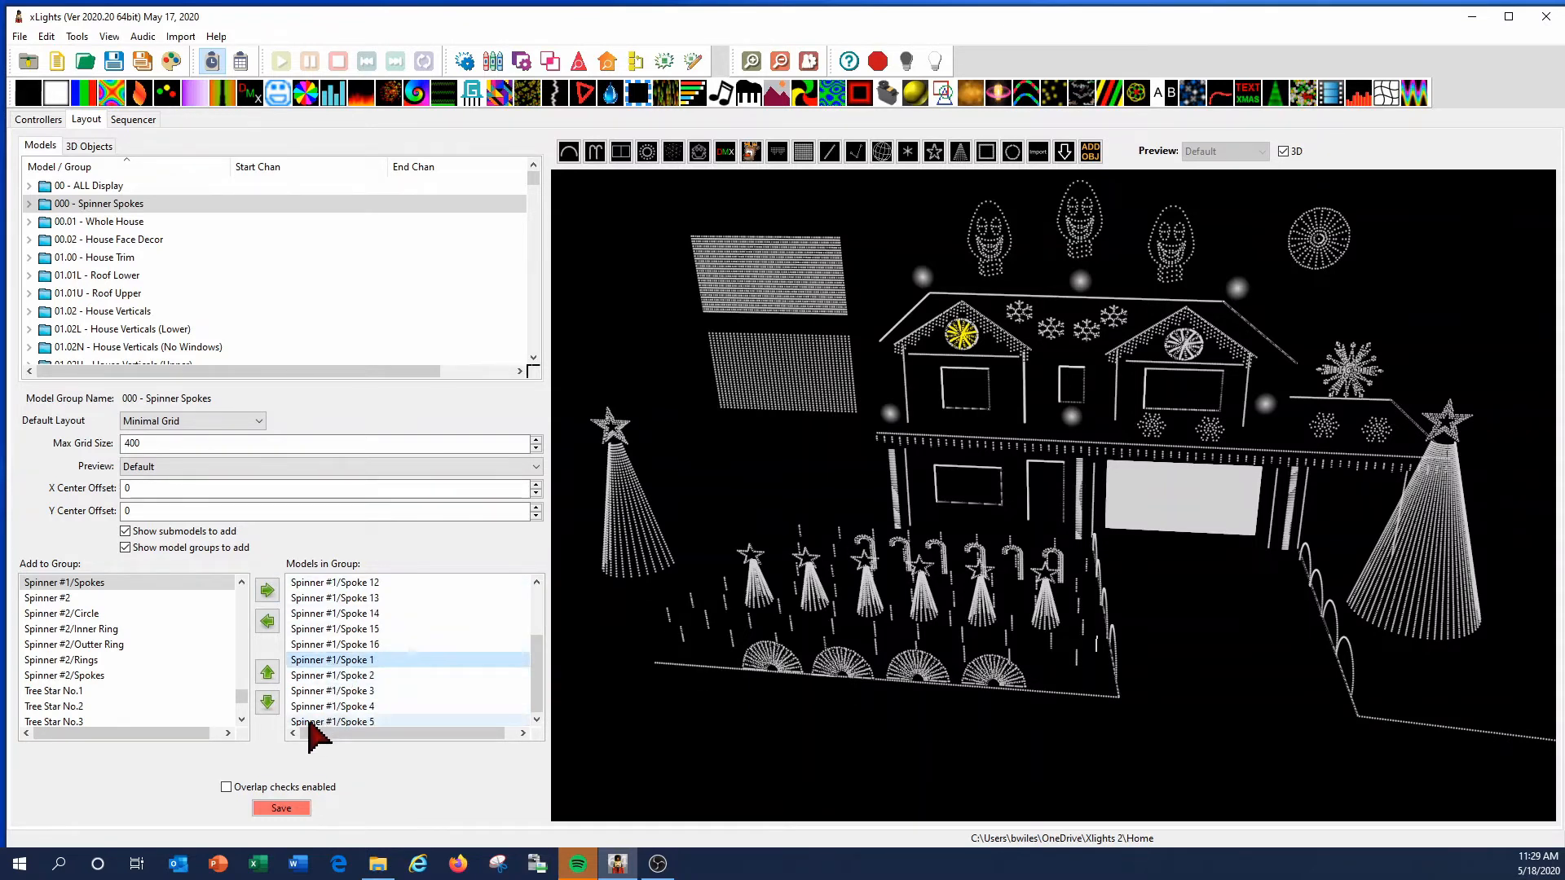
shift+click(300, 721)
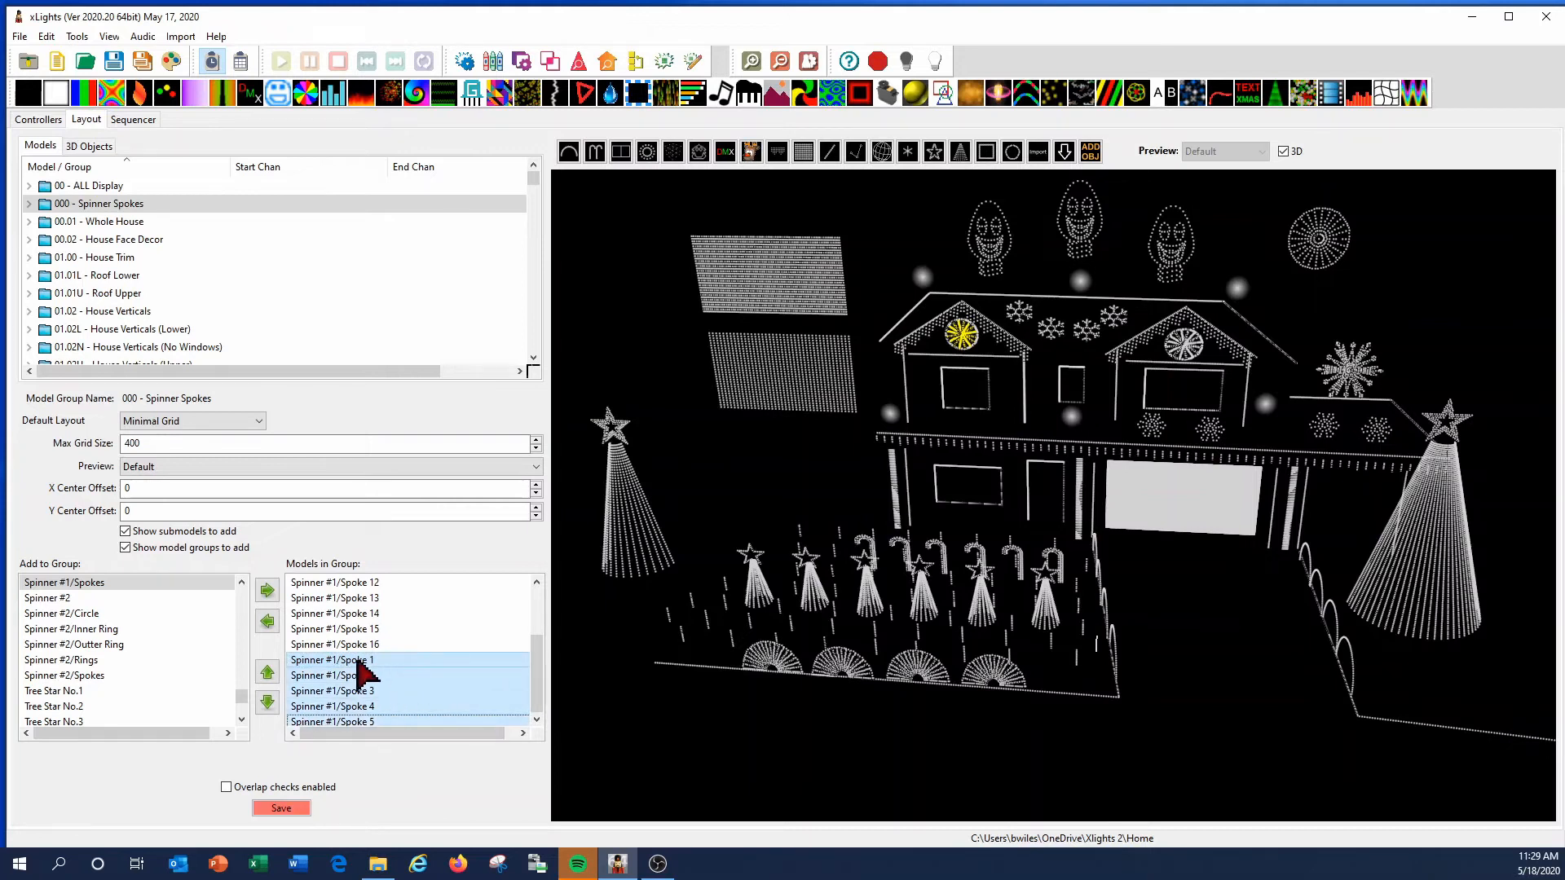
drag(357, 659, 368, 588)
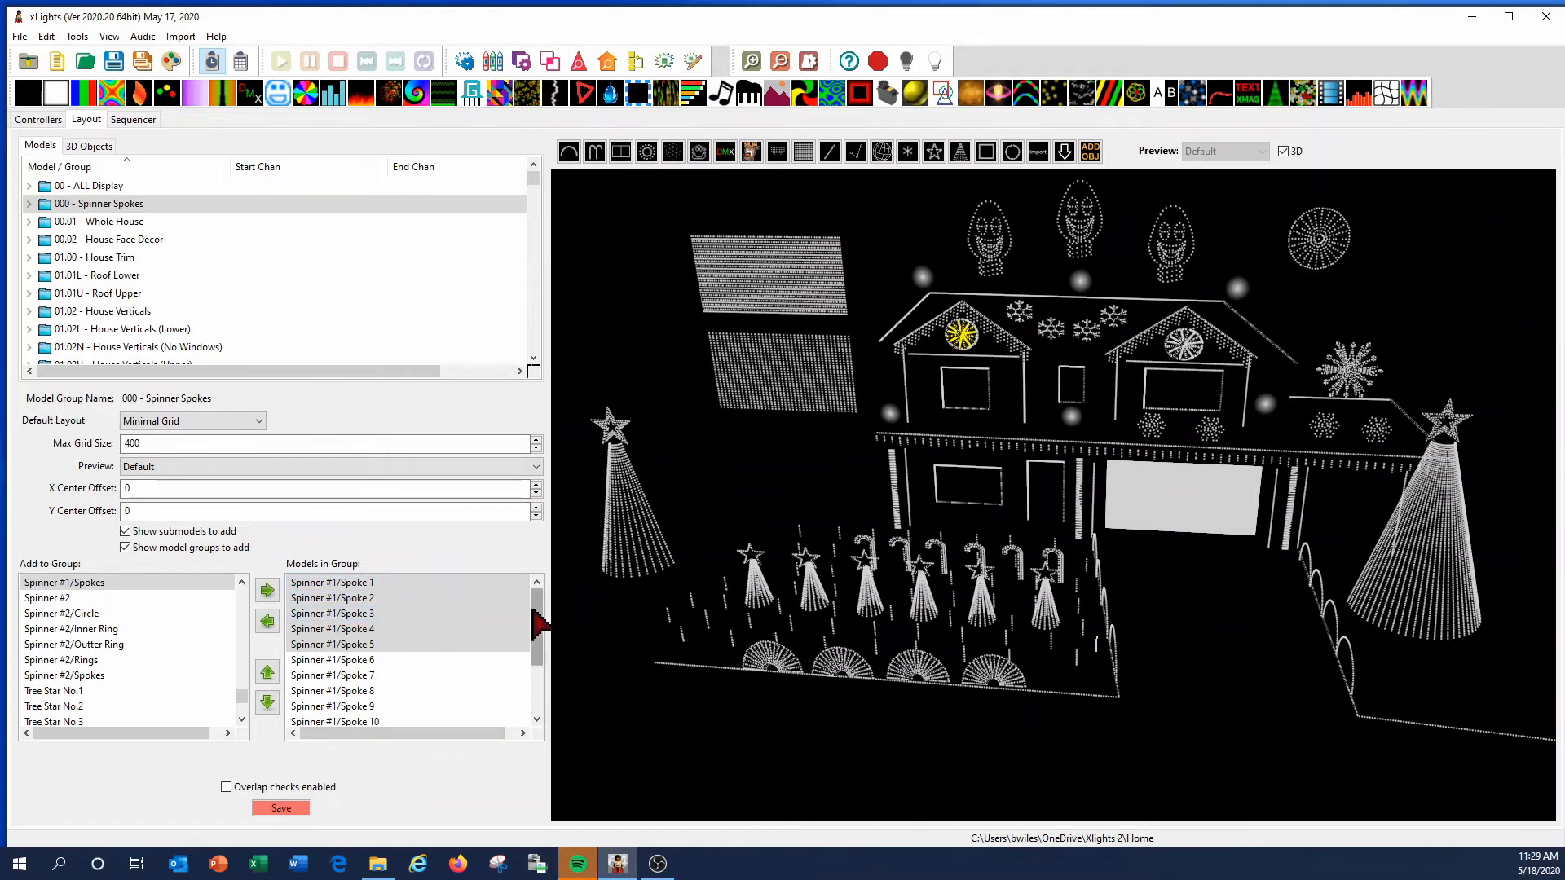
click(279, 810)
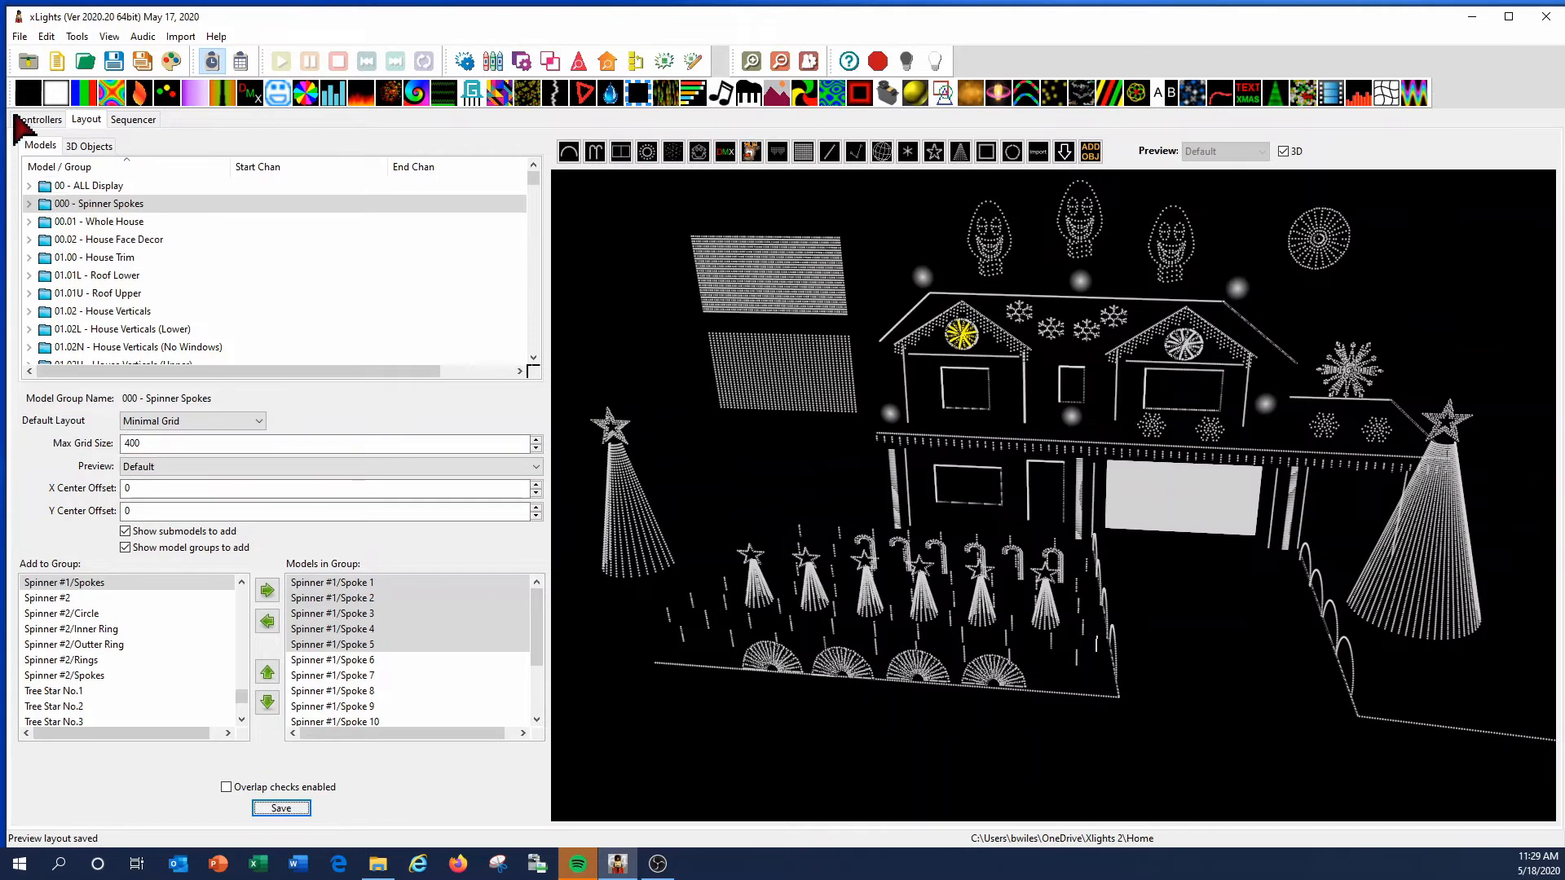
In the sequencer, expand and collapse the 000 - Spinner Spokes group to examine the order of its spoke rows.
click(78, 122)
click(116, 119)
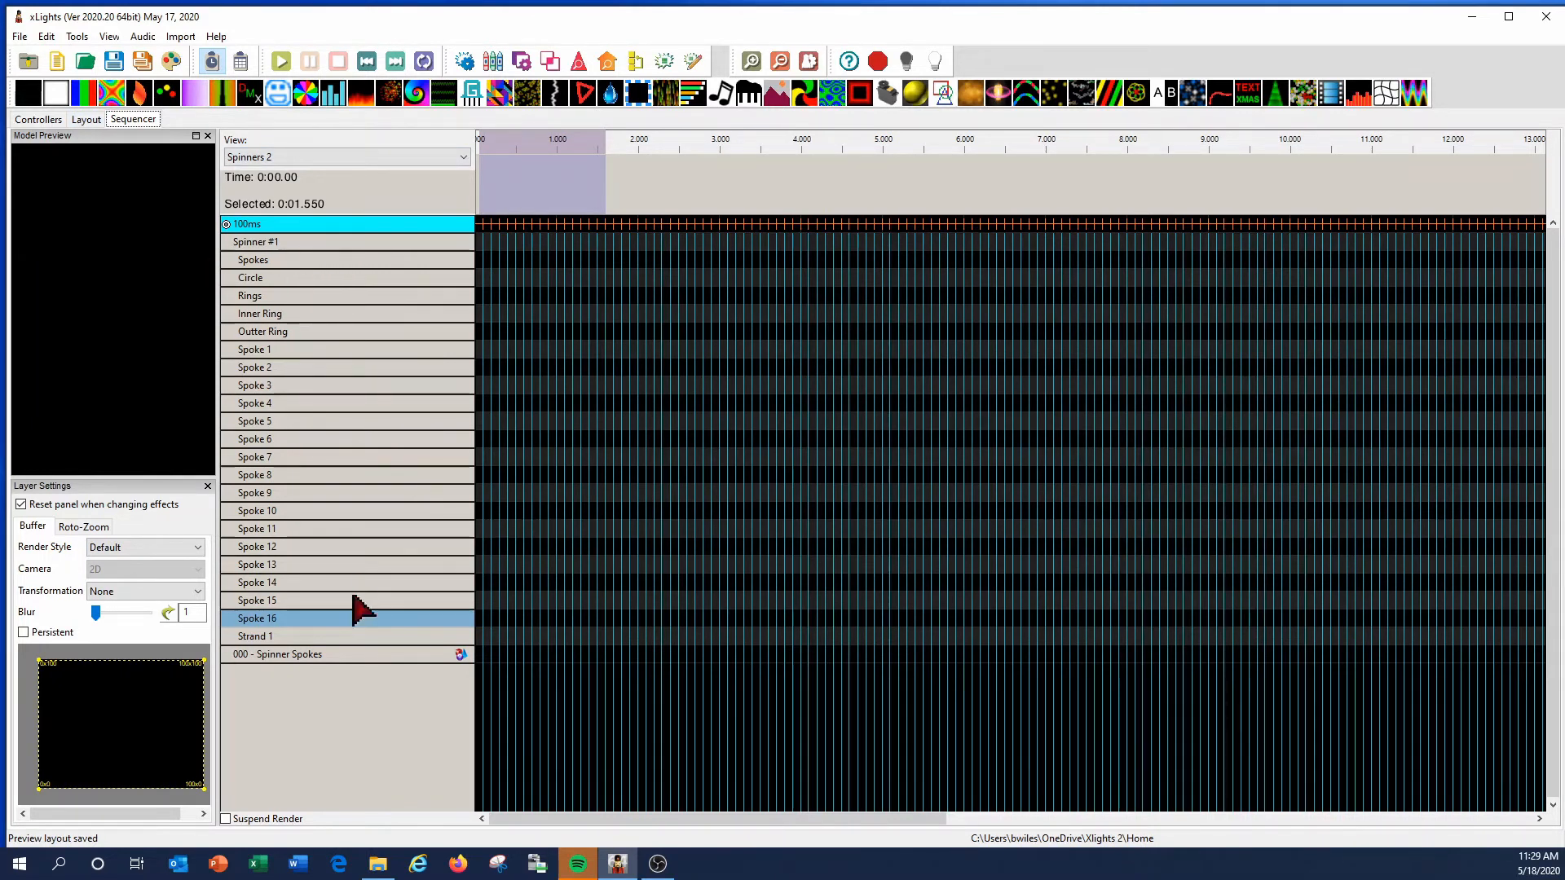
click(299, 655)
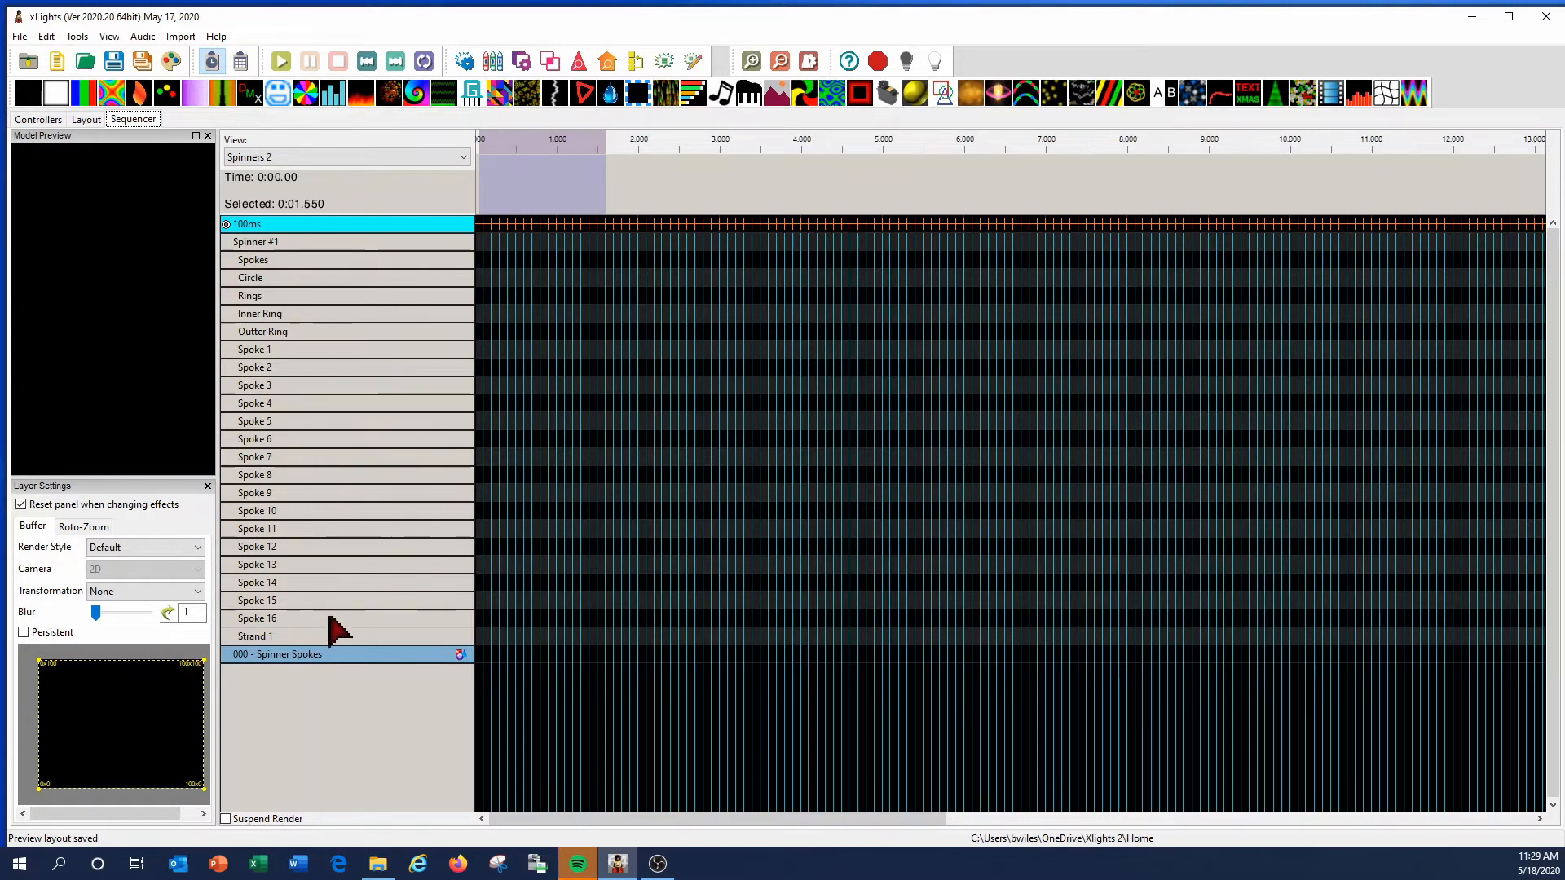
double_click(326, 656)
scroll(334, 648, down, 3)
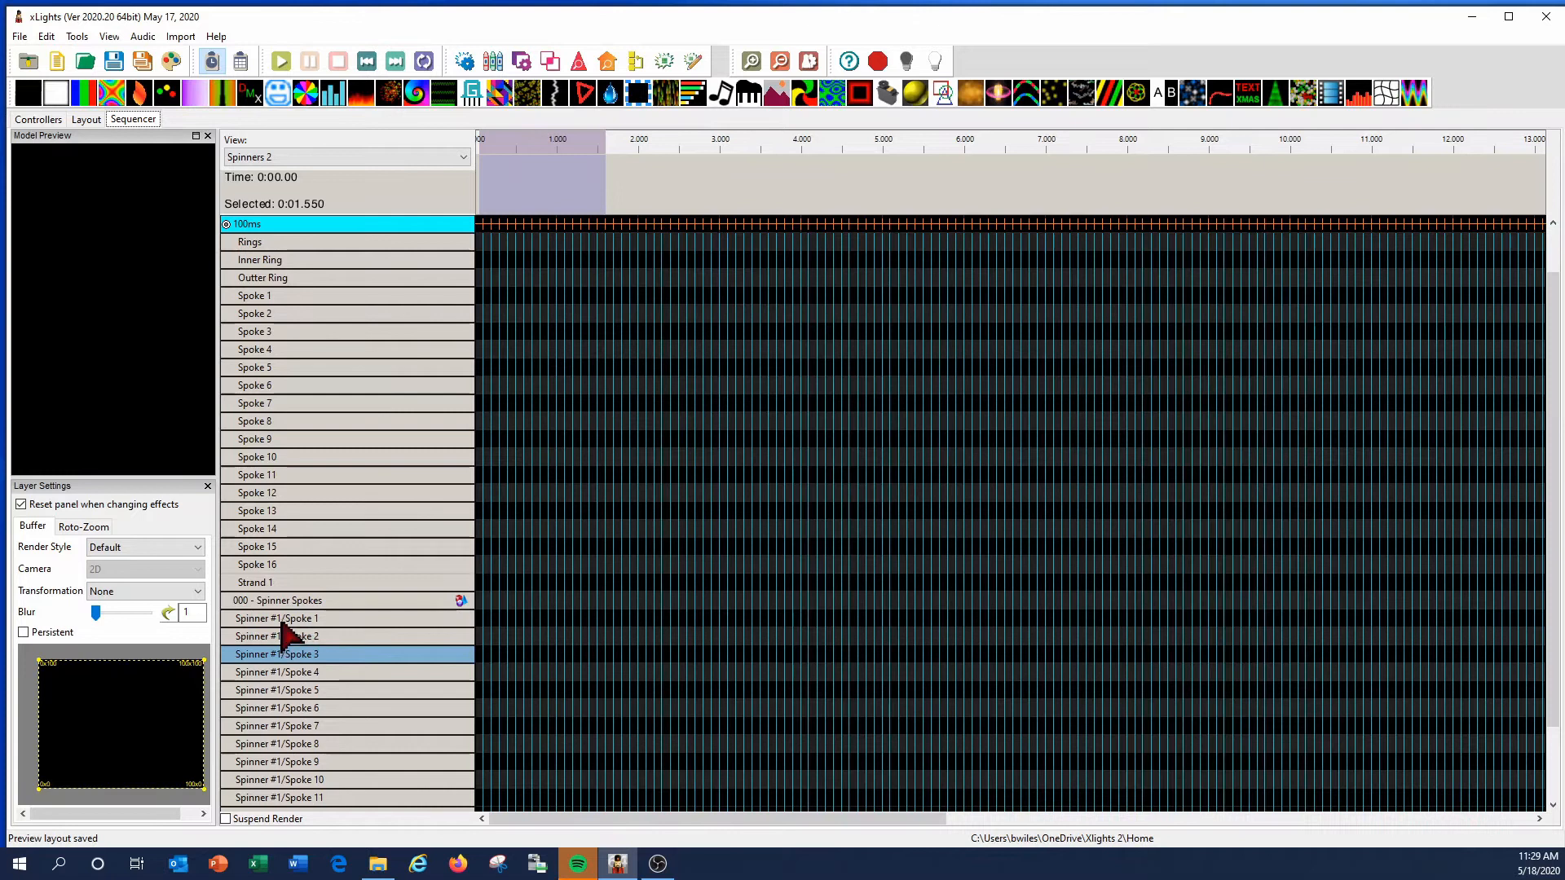
double_click(281, 603)
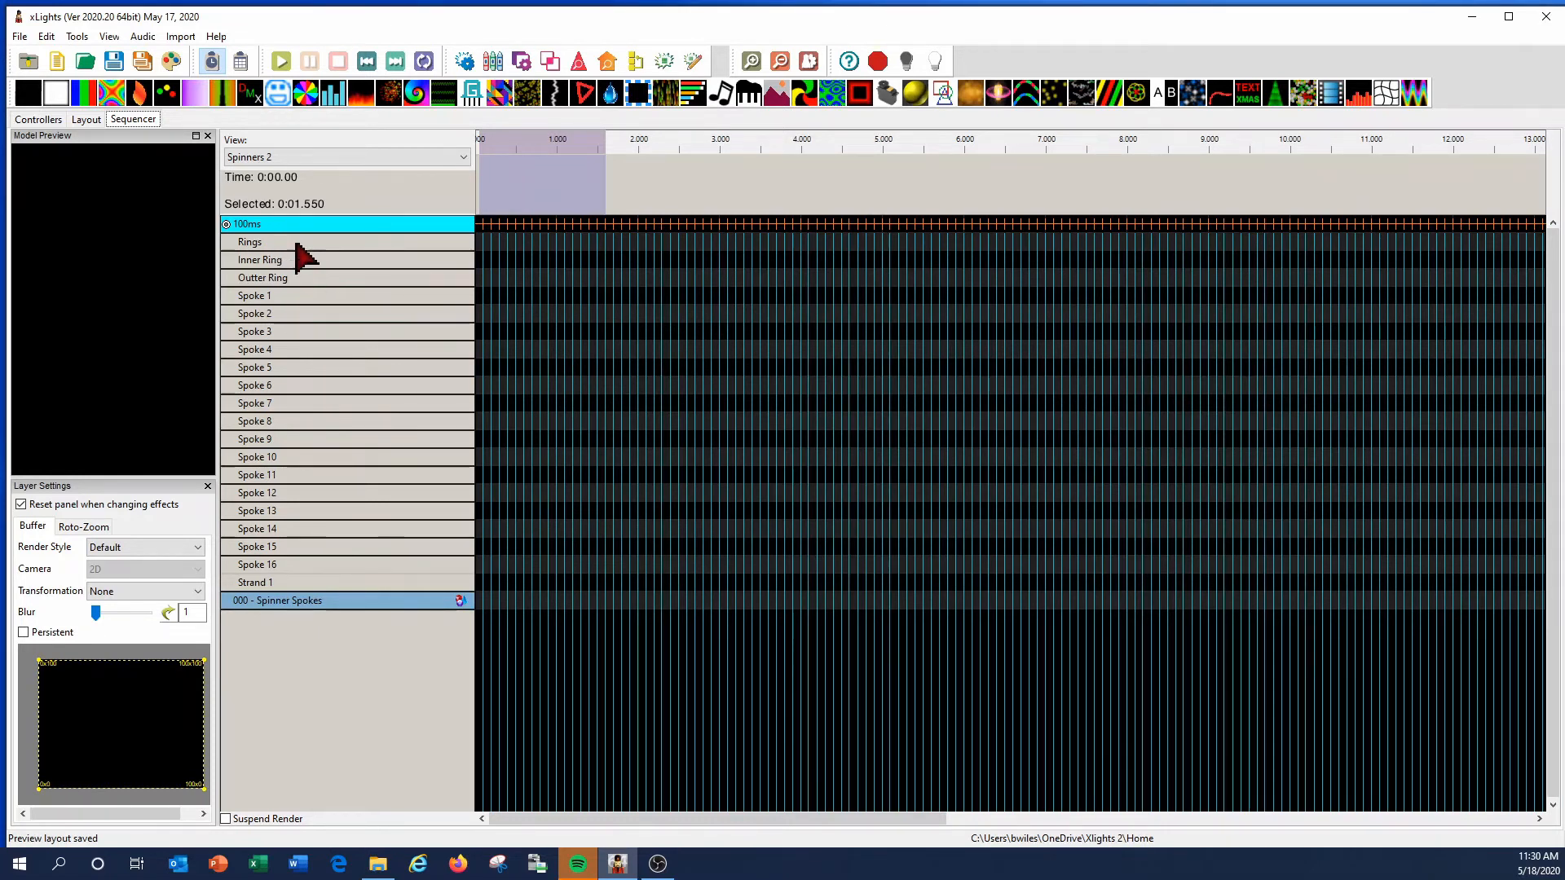
scroll(309, 273, up, 3)
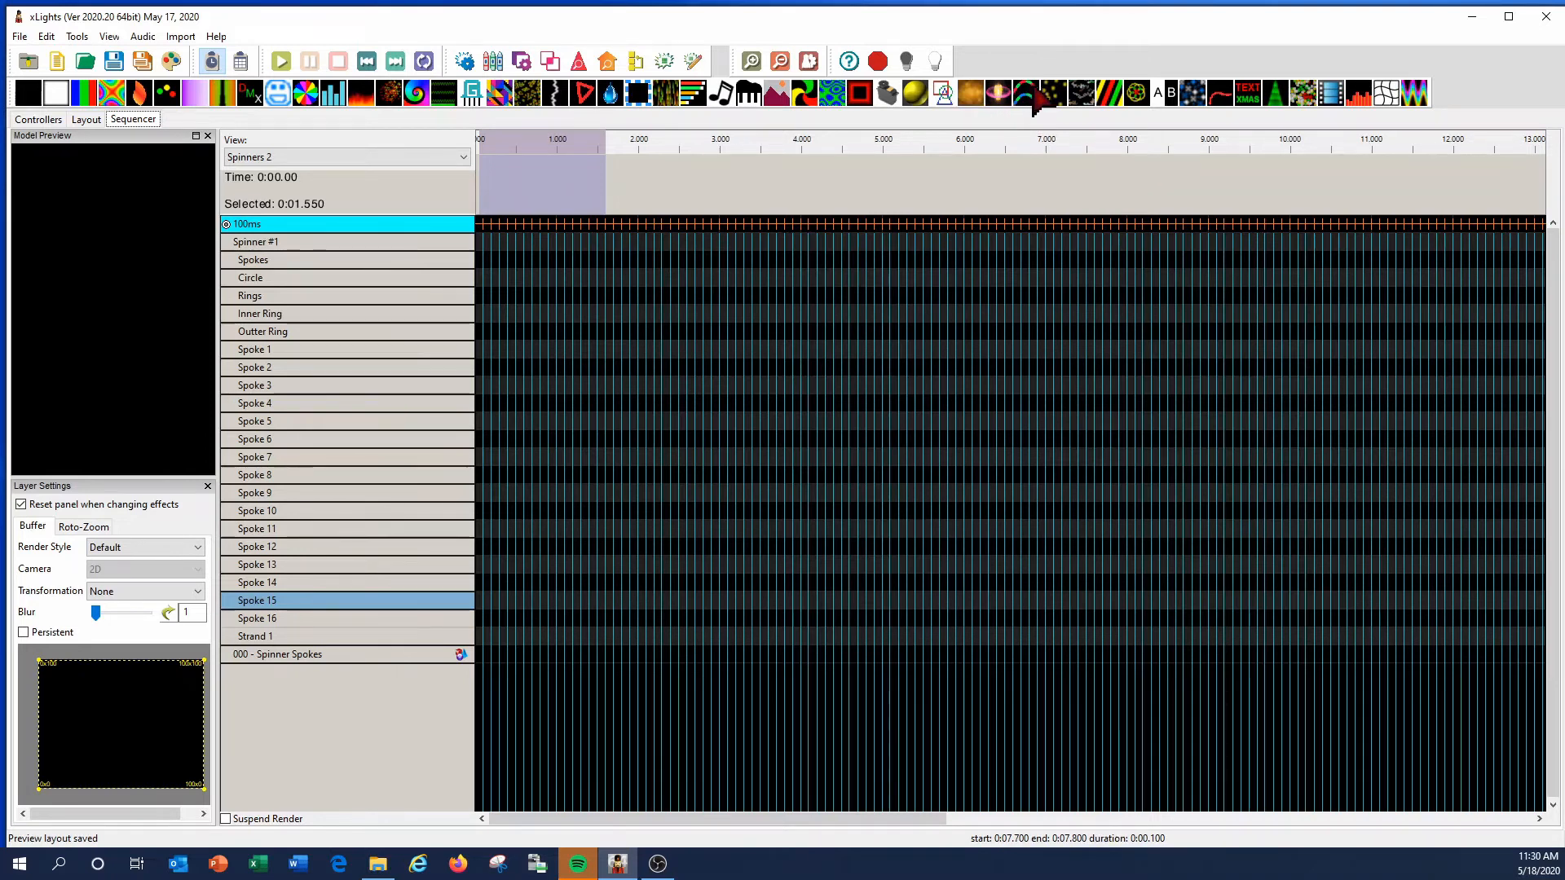
Place a SingleStrand effect on Spinner #1's Spokes row from 0.2 s to 2.8 s and compare its Per Preview and Default render styles.
mouse_move(1027, 96)
mouse_down()
mouse_move(747, 332)
mouse_move(498, 261)
mouse_move(706, 263)
mouse_up()
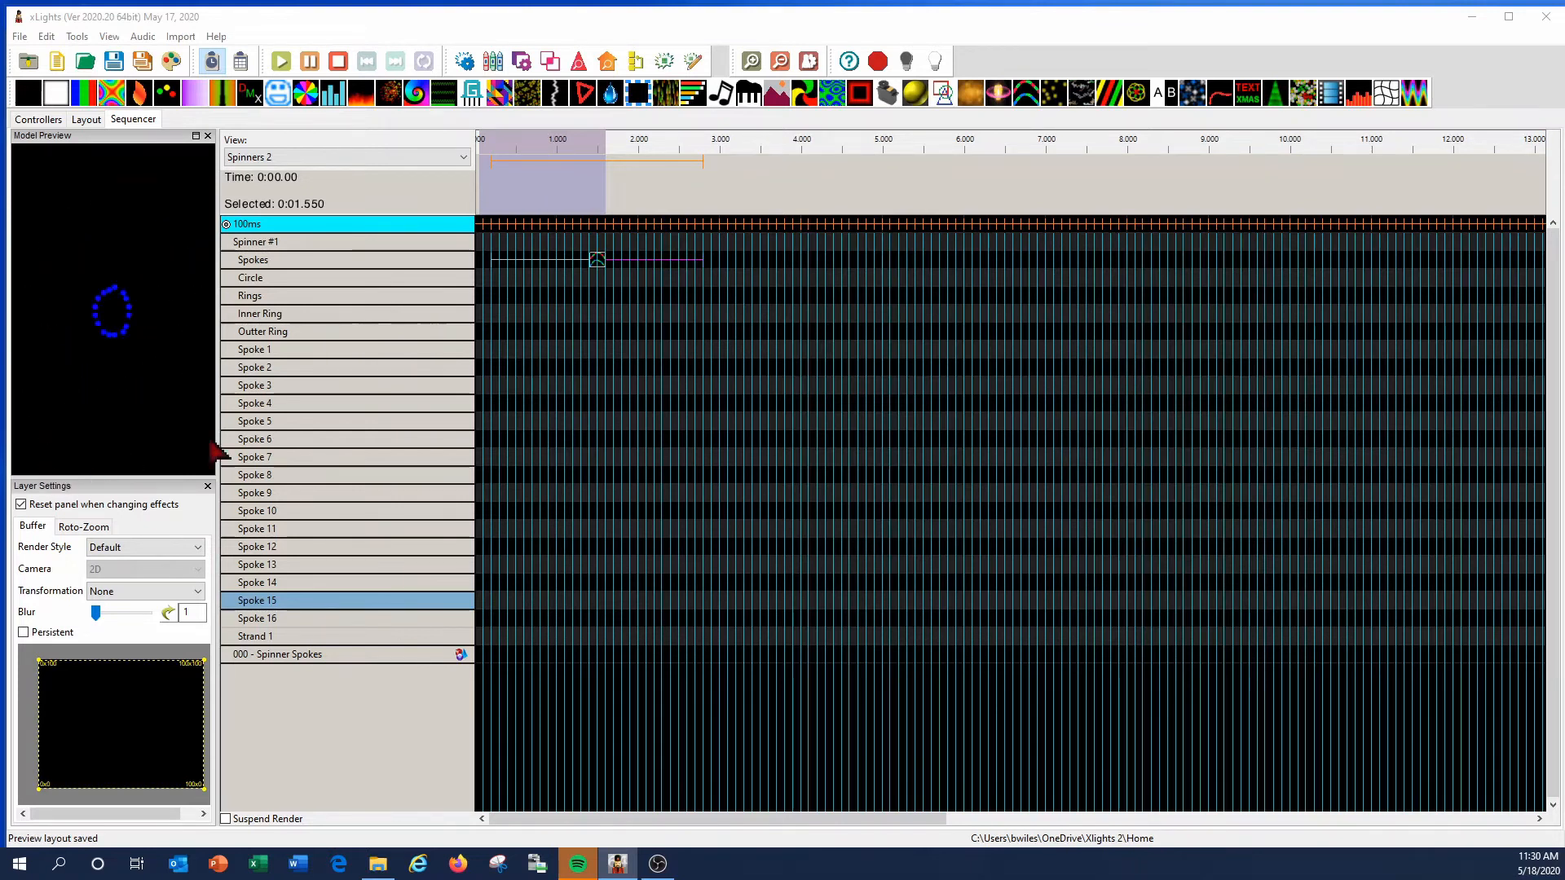
click(128, 550)
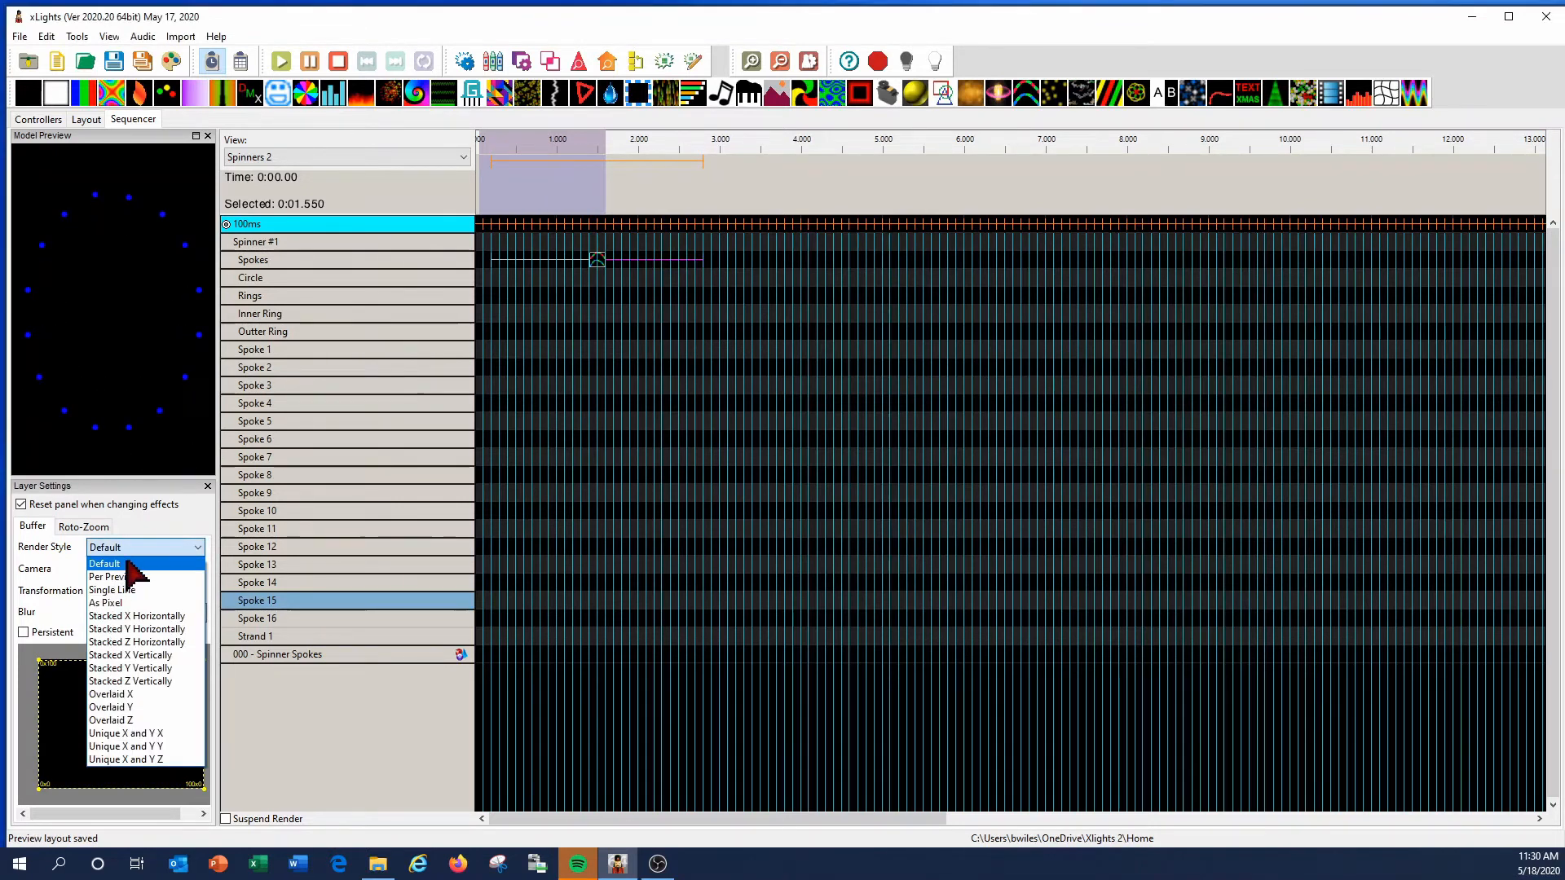
click(130, 577)
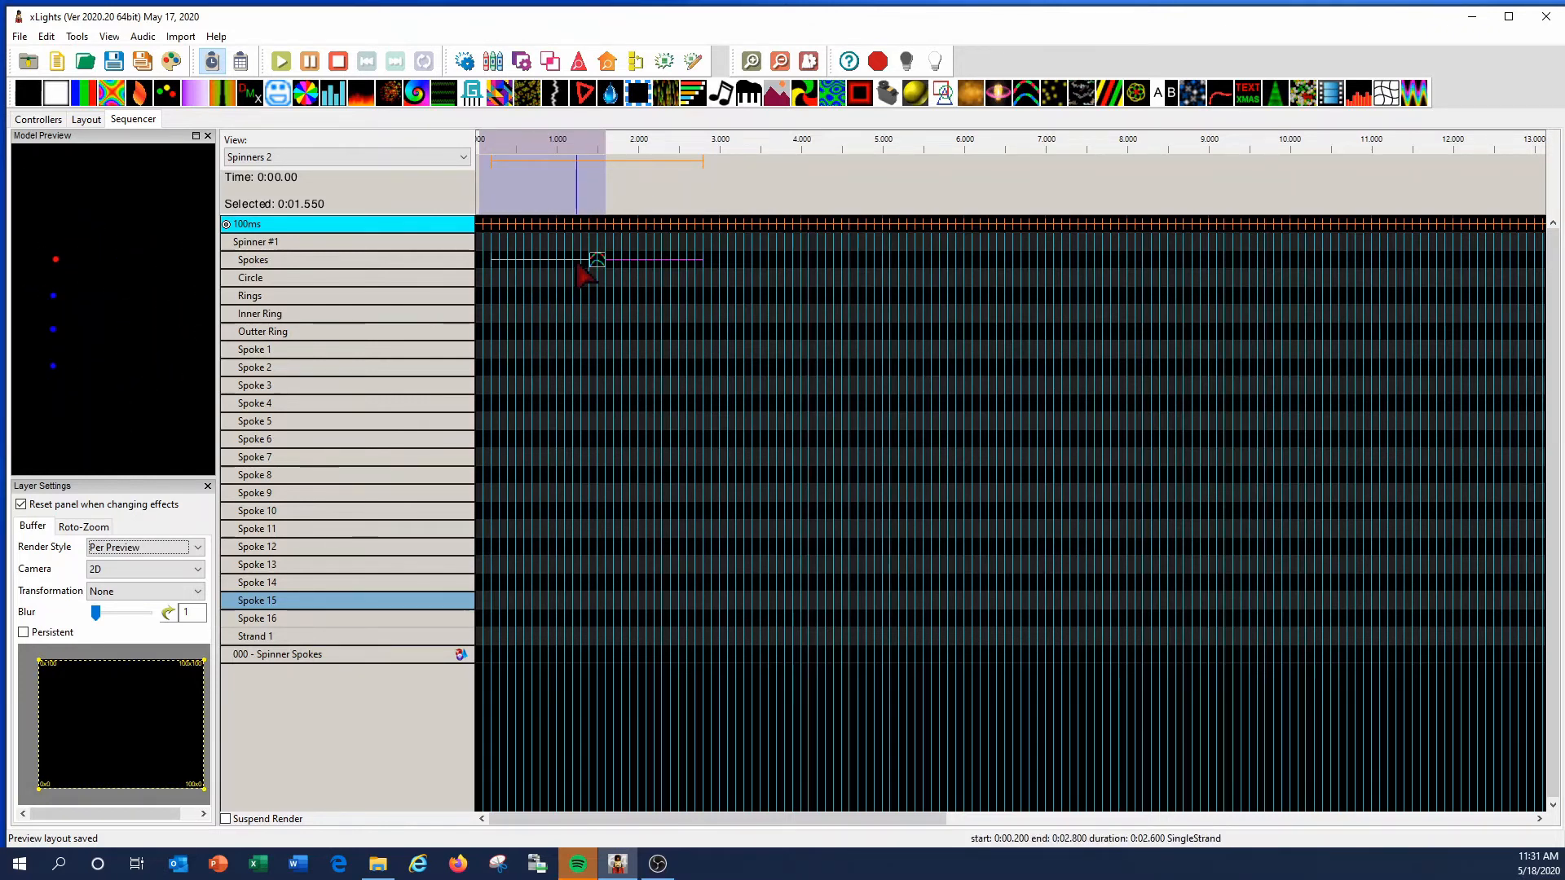
click(110, 547)
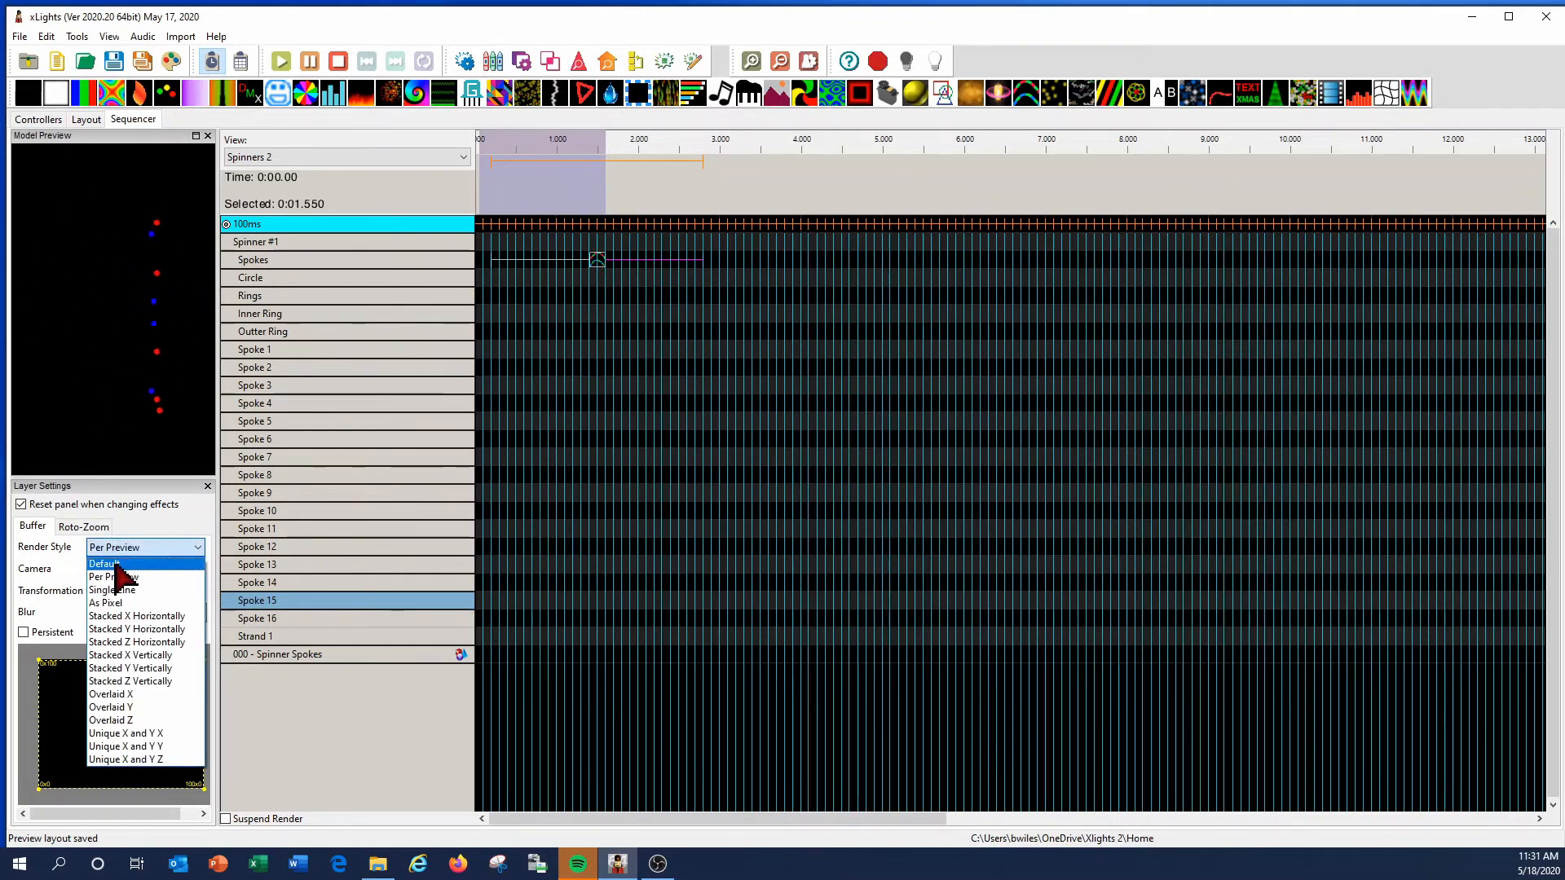
click(117, 564)
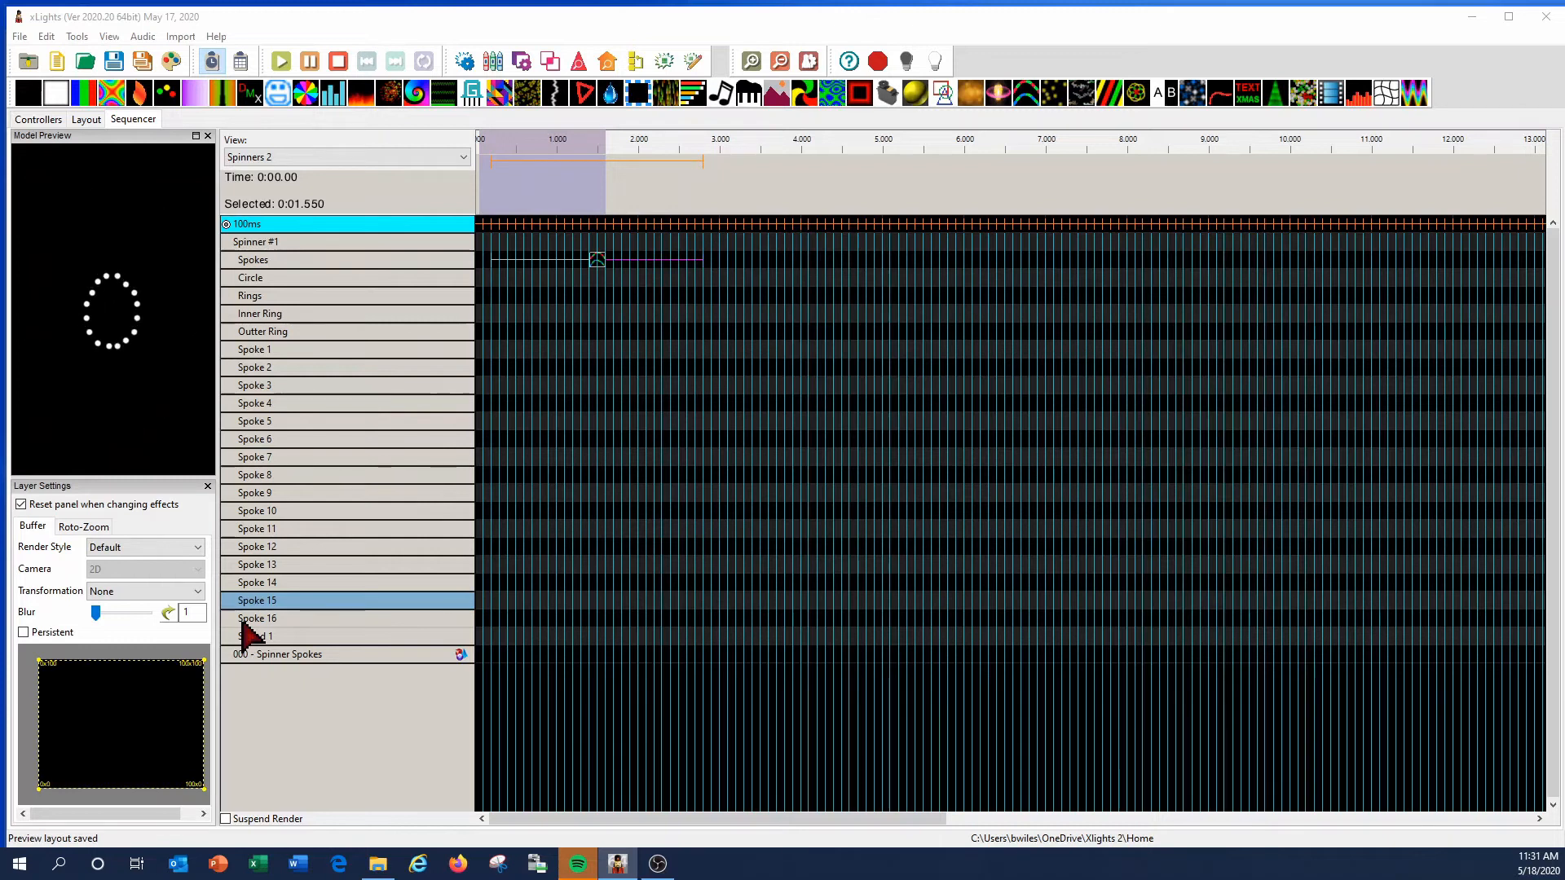
Return to the layout, select Spinner #1 on the house and open its submodels for editing.
click(82, 120)
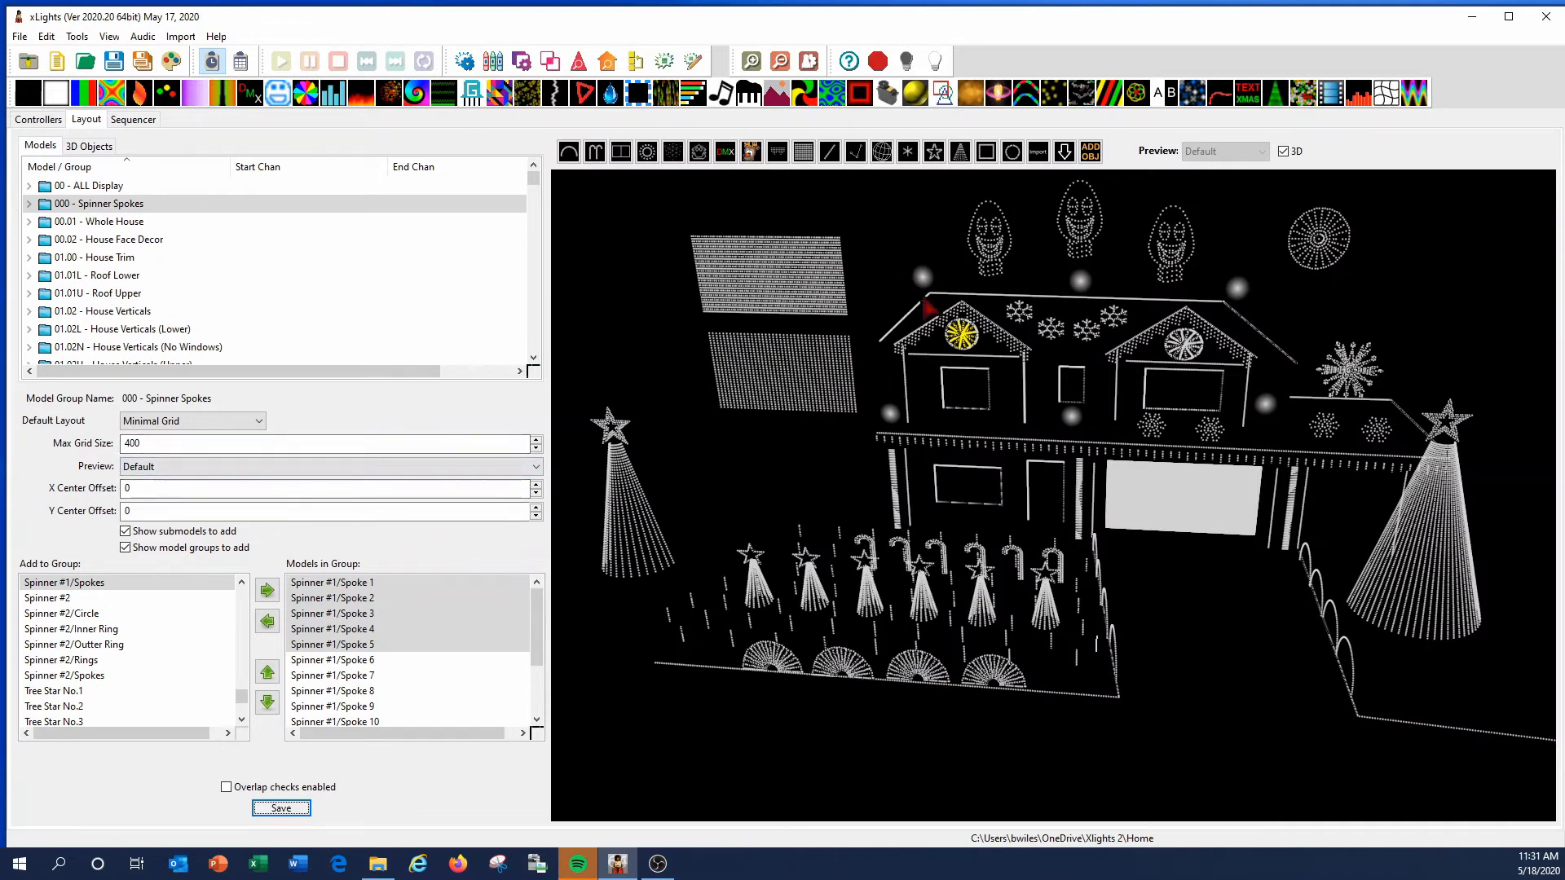
click(894, 376)
click(964, 339)
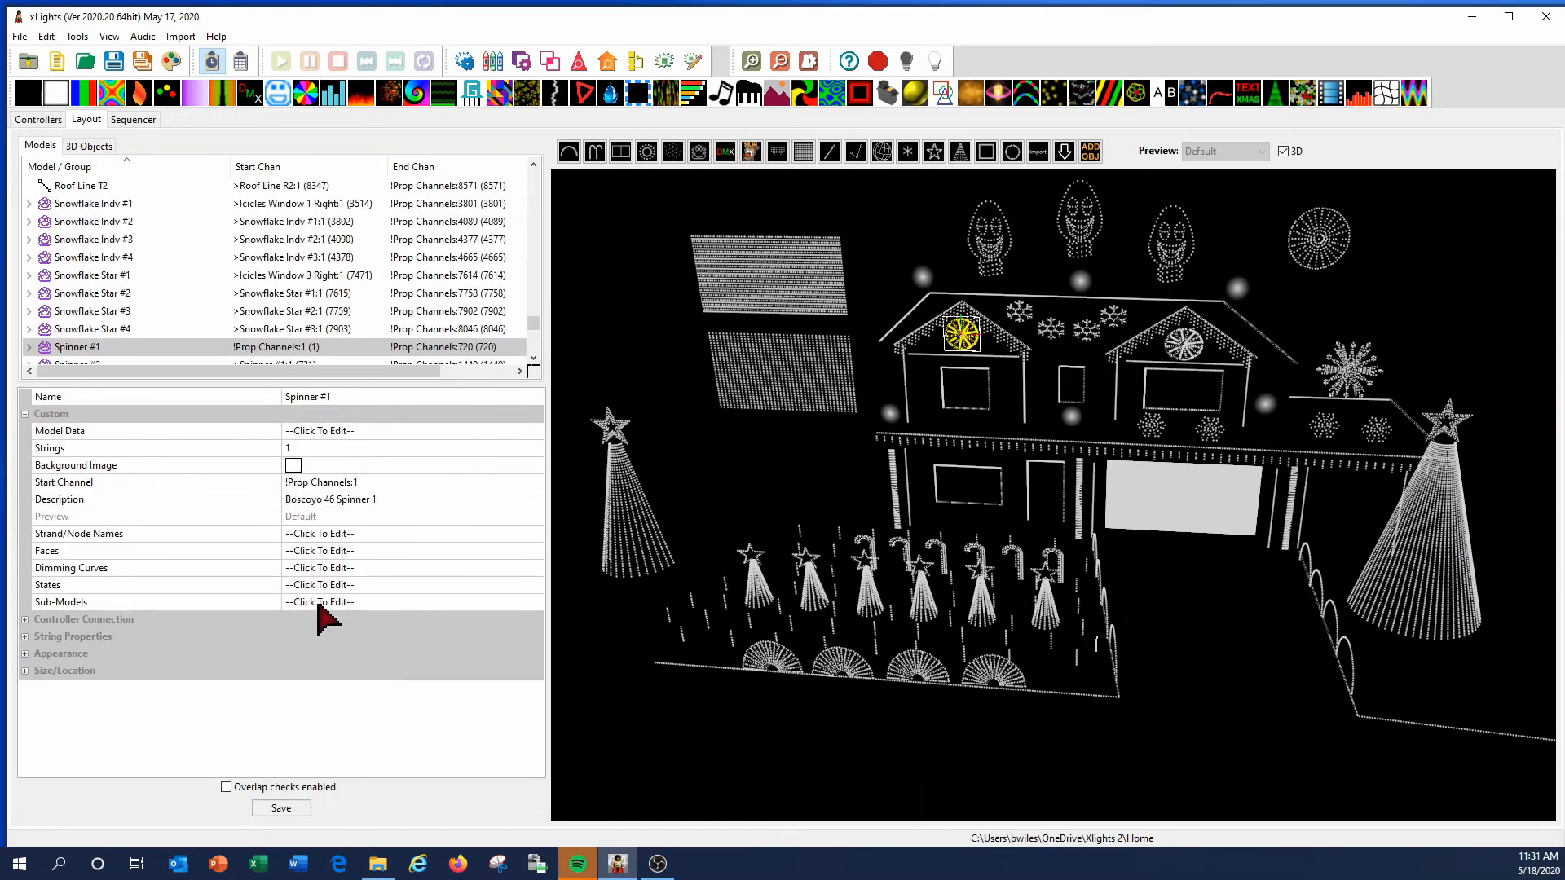
click(373, 601)
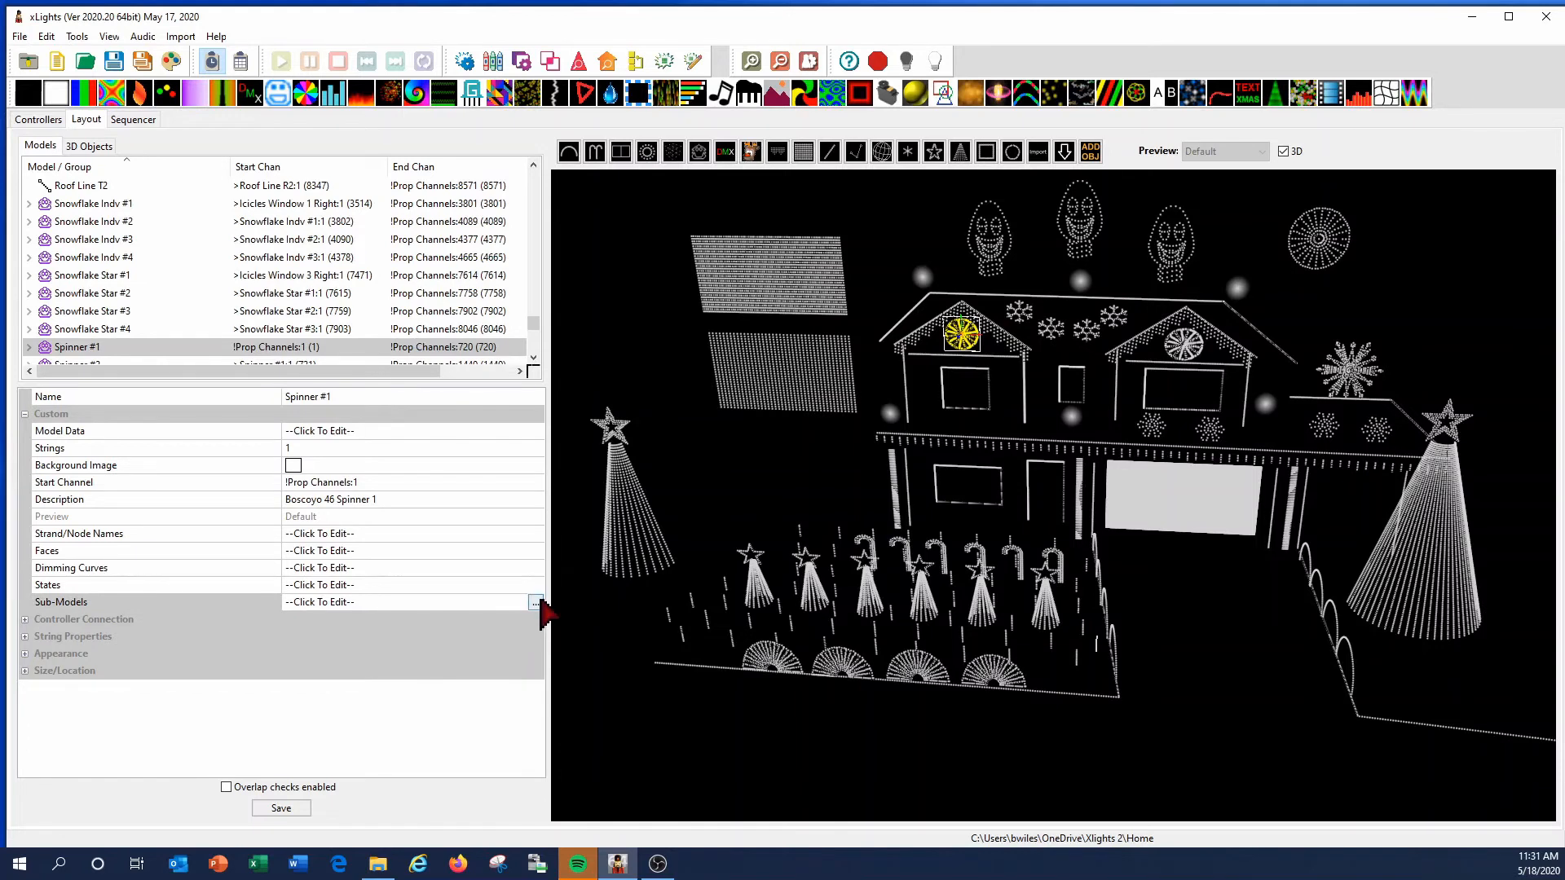
click(536, 603)
click(684, 6)
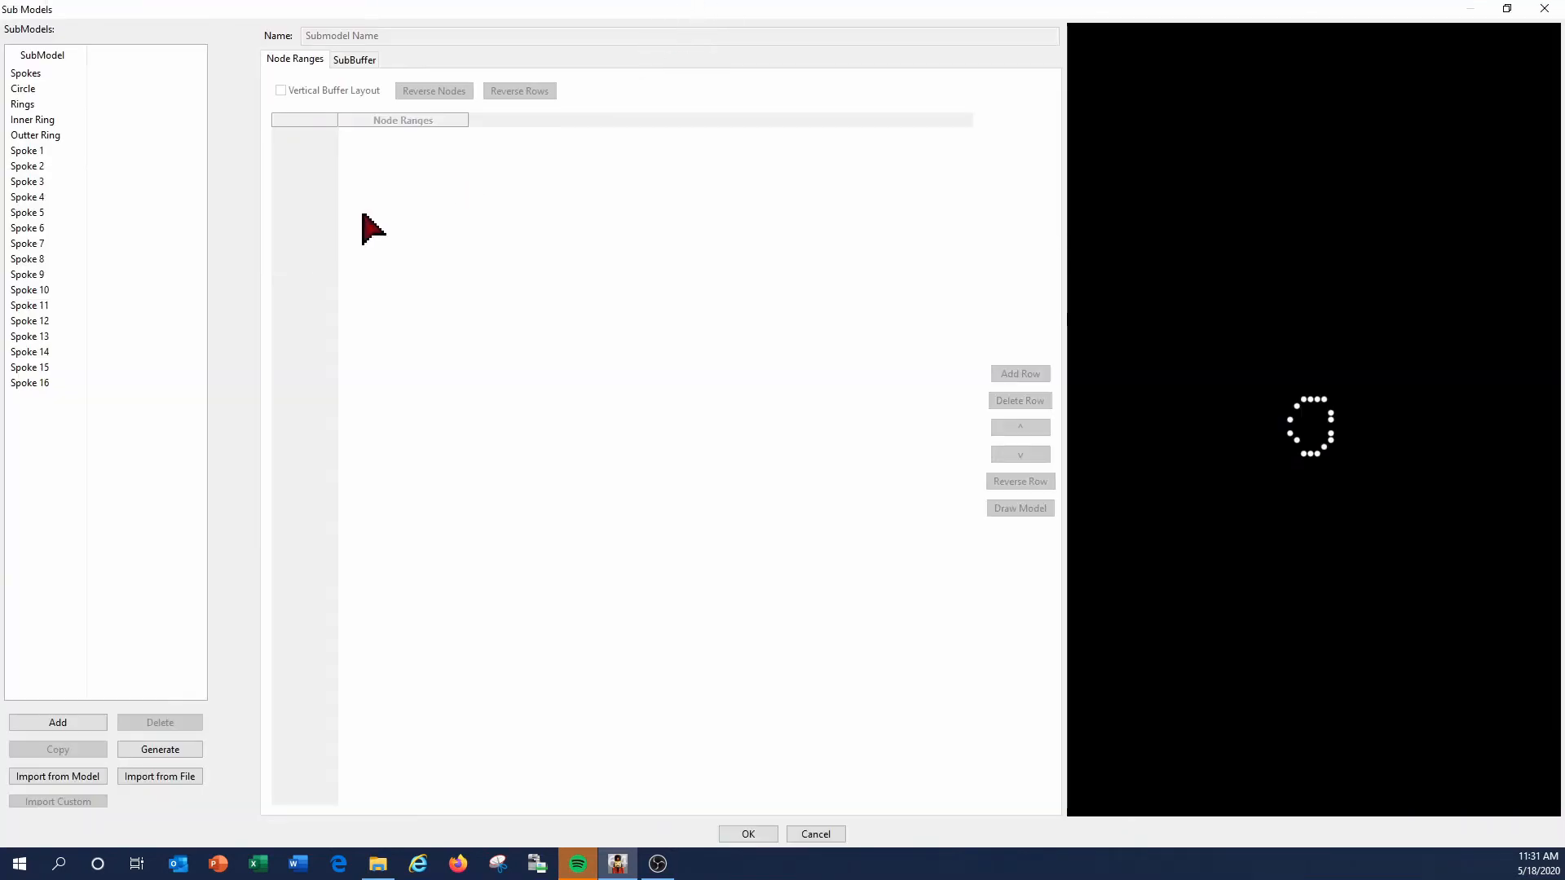
Copy the Spokes submodel and name the copy Spokes 2.
click(24, 74)
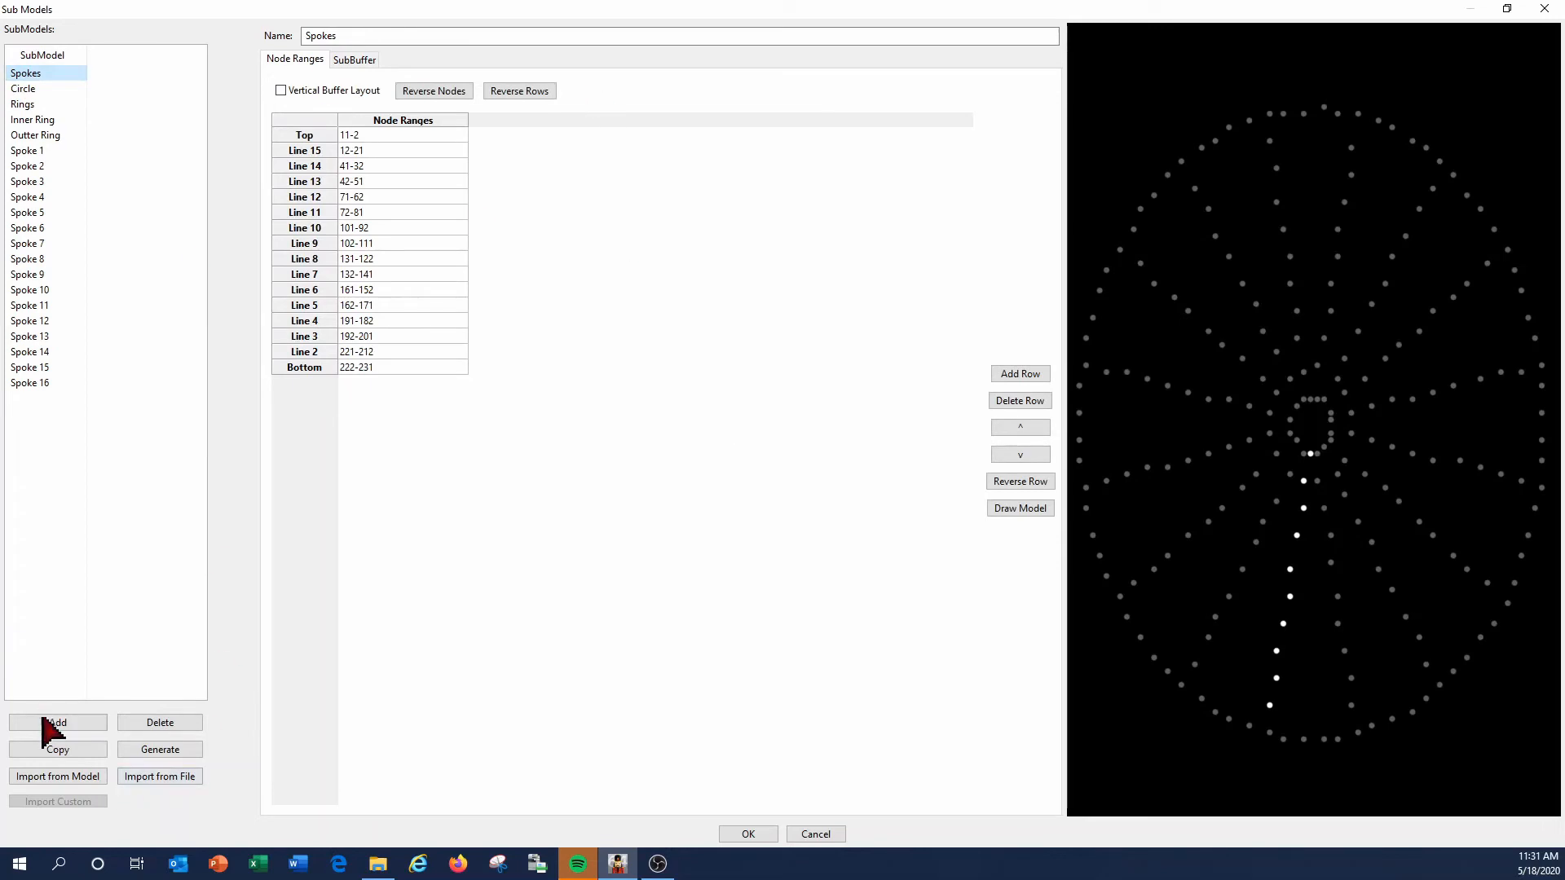
click(76, 748)
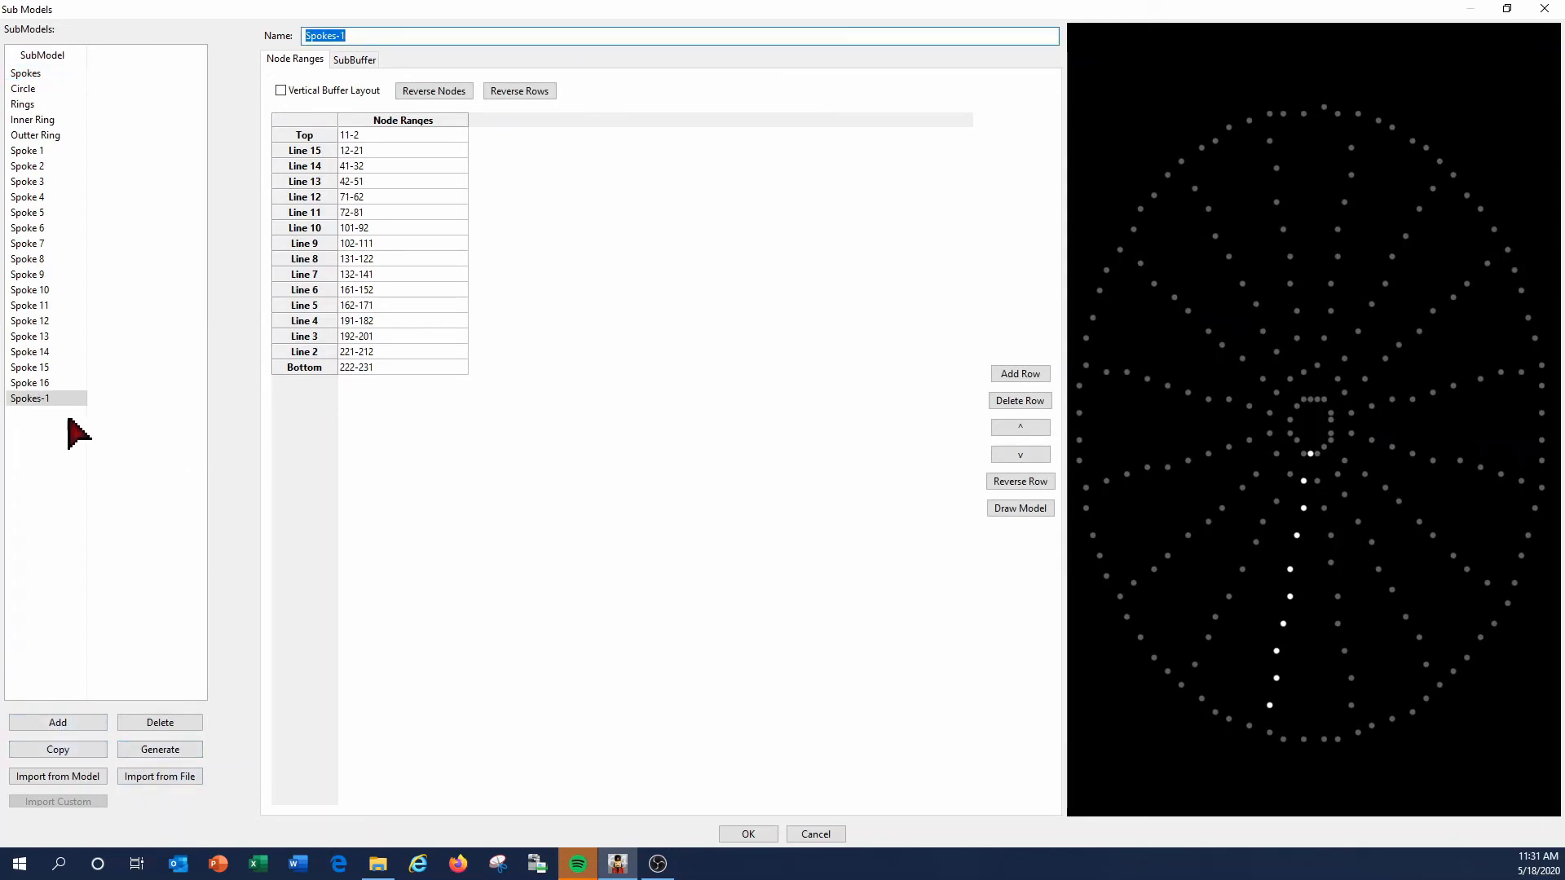
click(393, 35)
key(BackSpace)
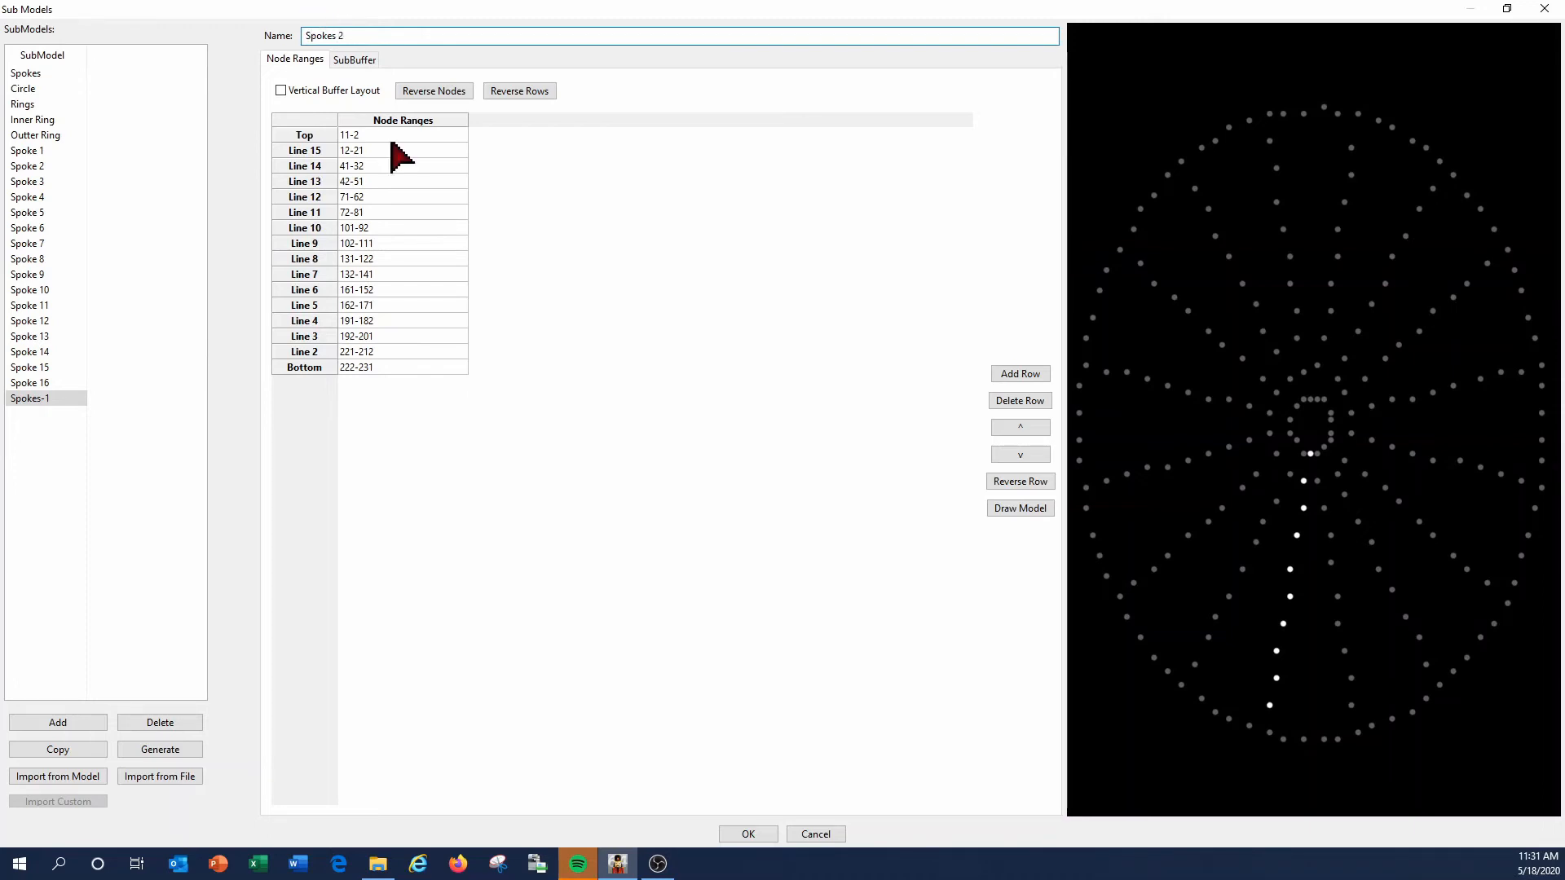
Reverse two node ranges in Spokes 2, setting Line 14 to 32-41 and Line 11 to 81-72.
click(364, 166)
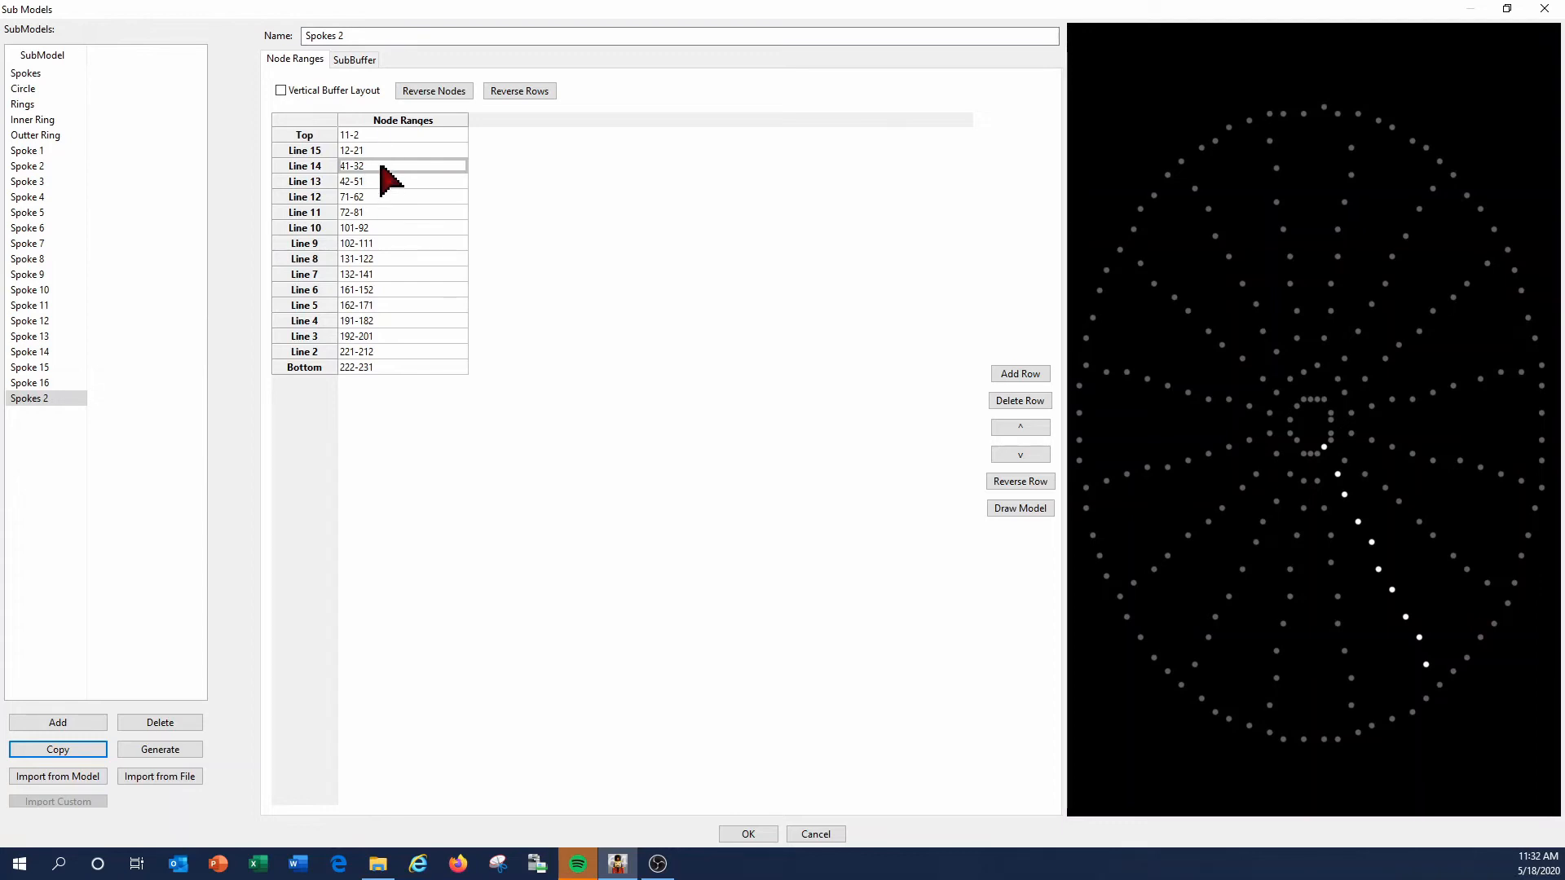
text(32)
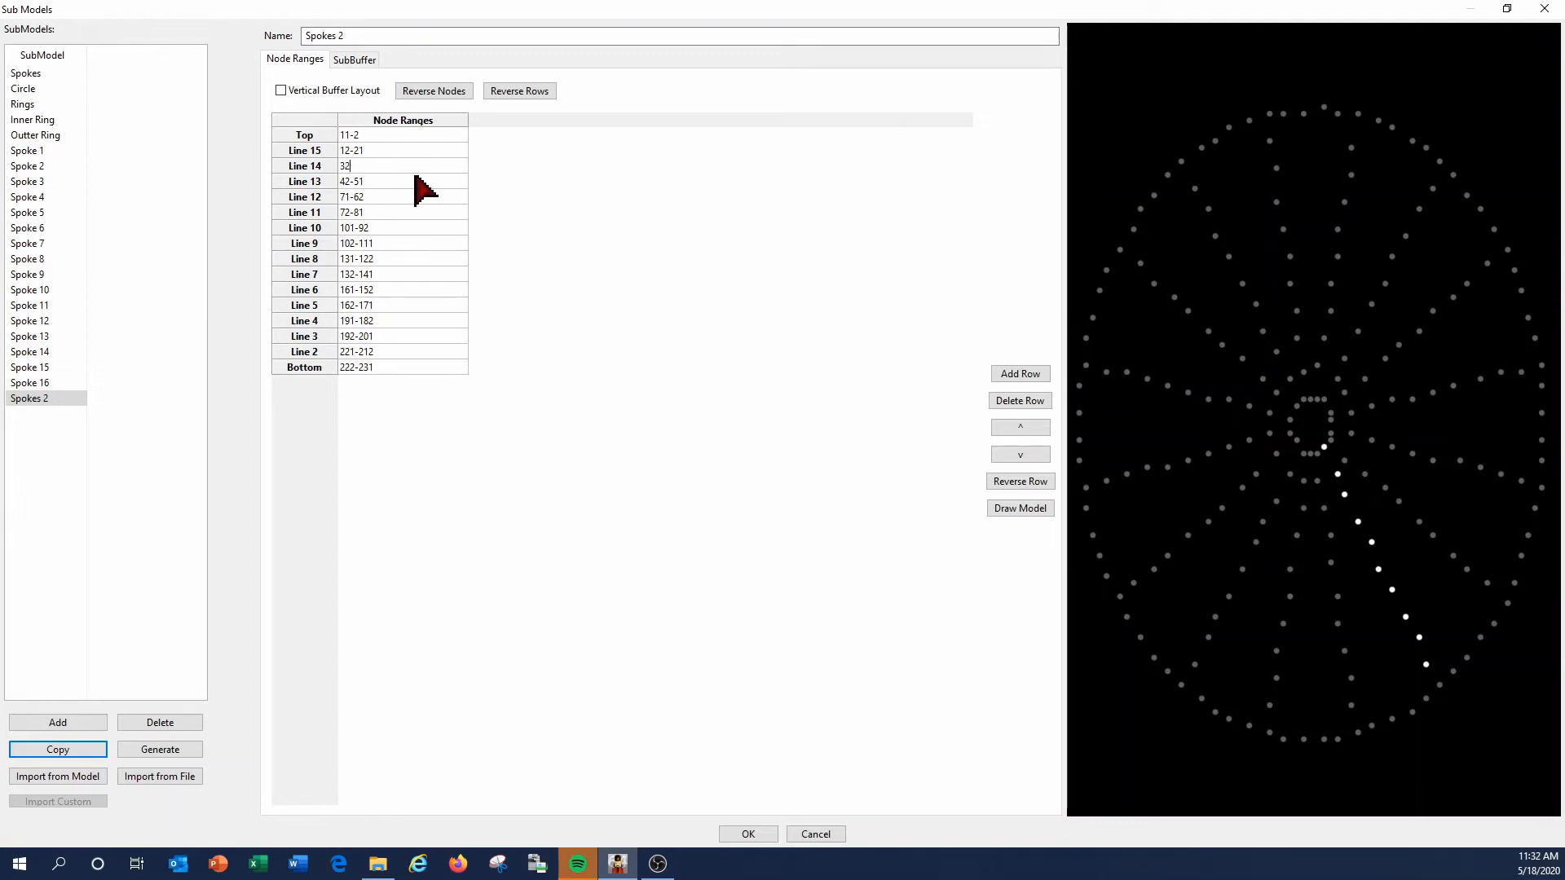
text(-41)
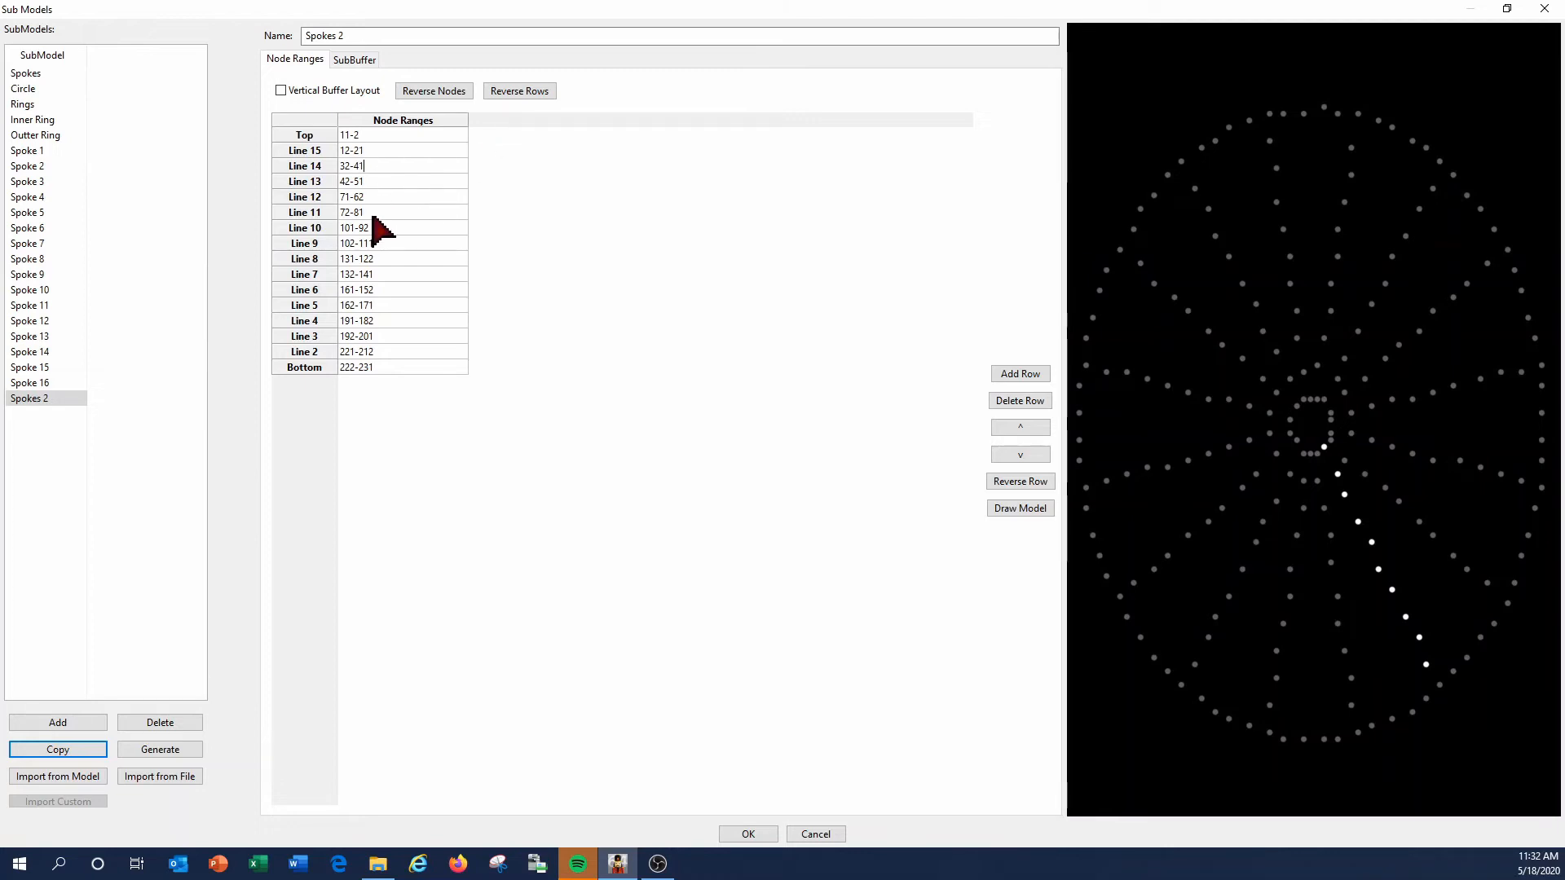
click(371, 211)
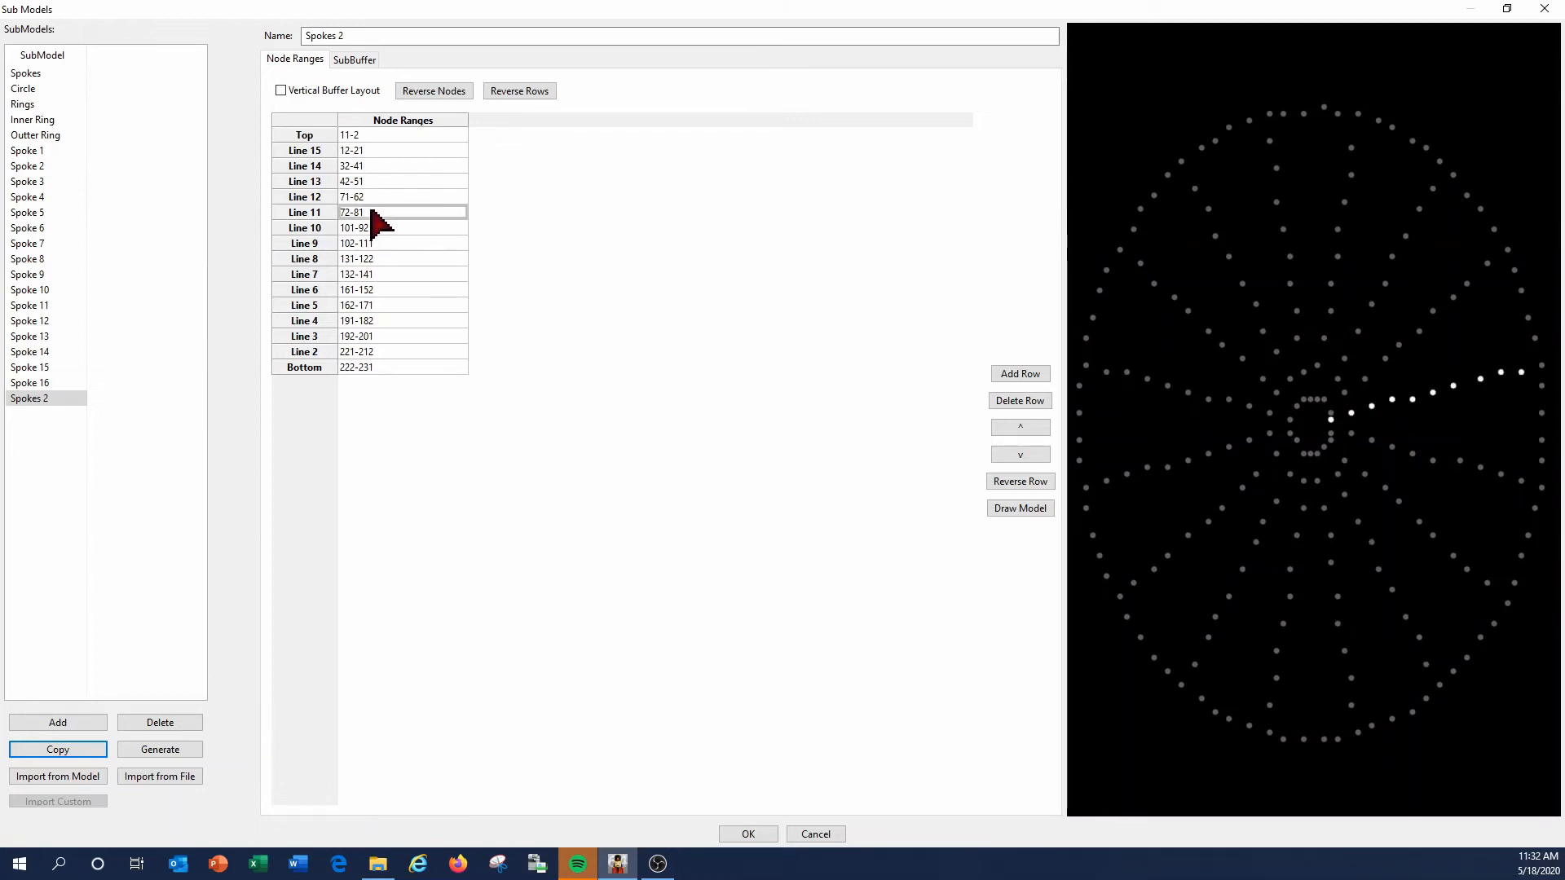
text(81-72)
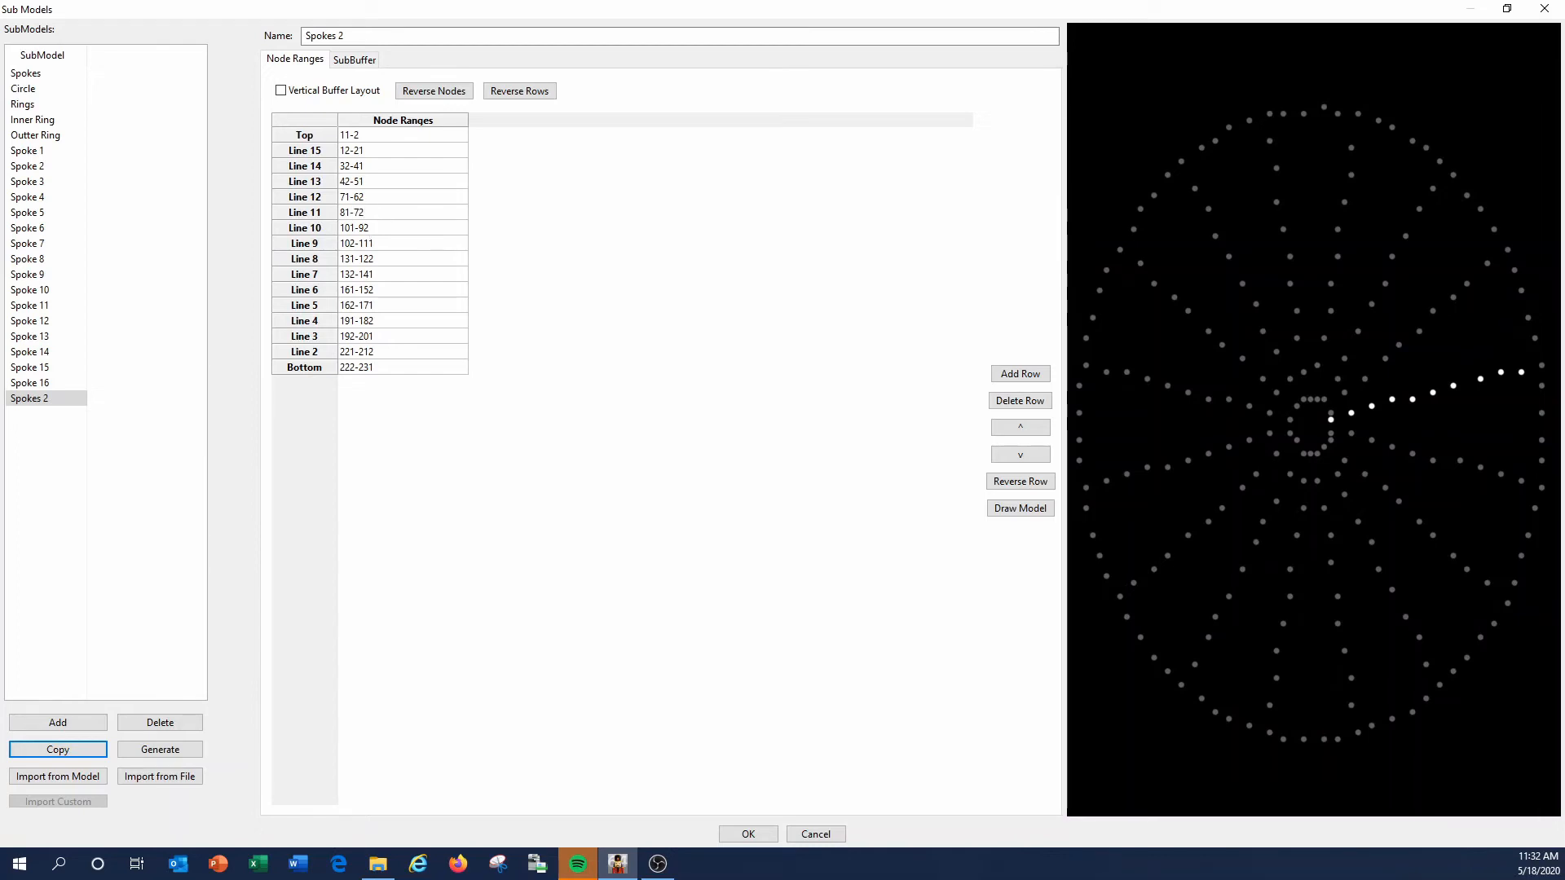
click(403, 228)
Accept Spinner #1's submodel changes and save the layout.
click(748, 835)
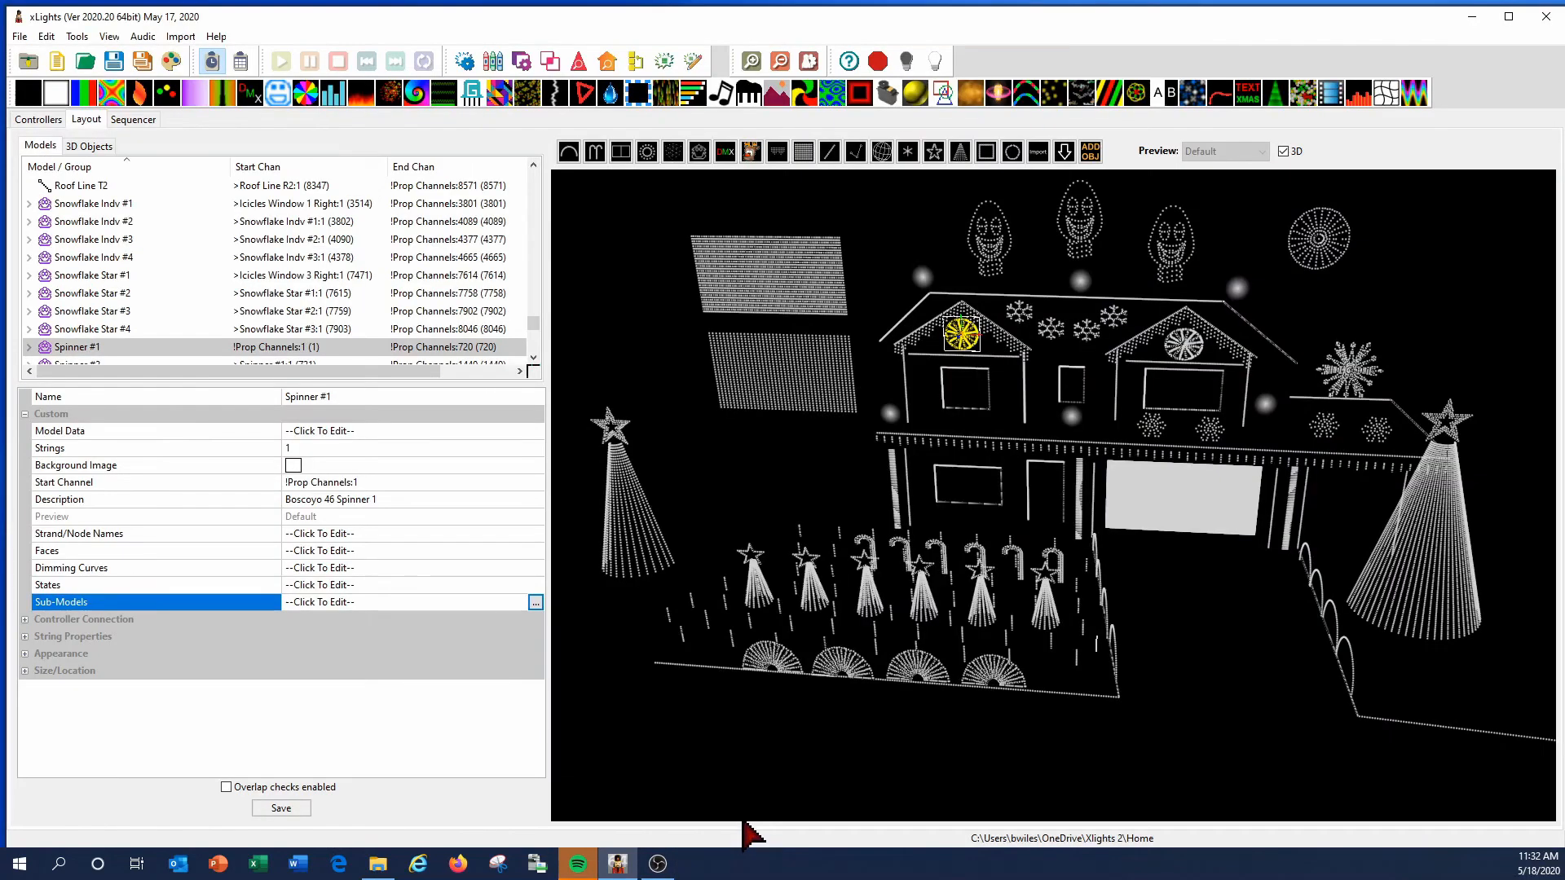
click(295, 809)
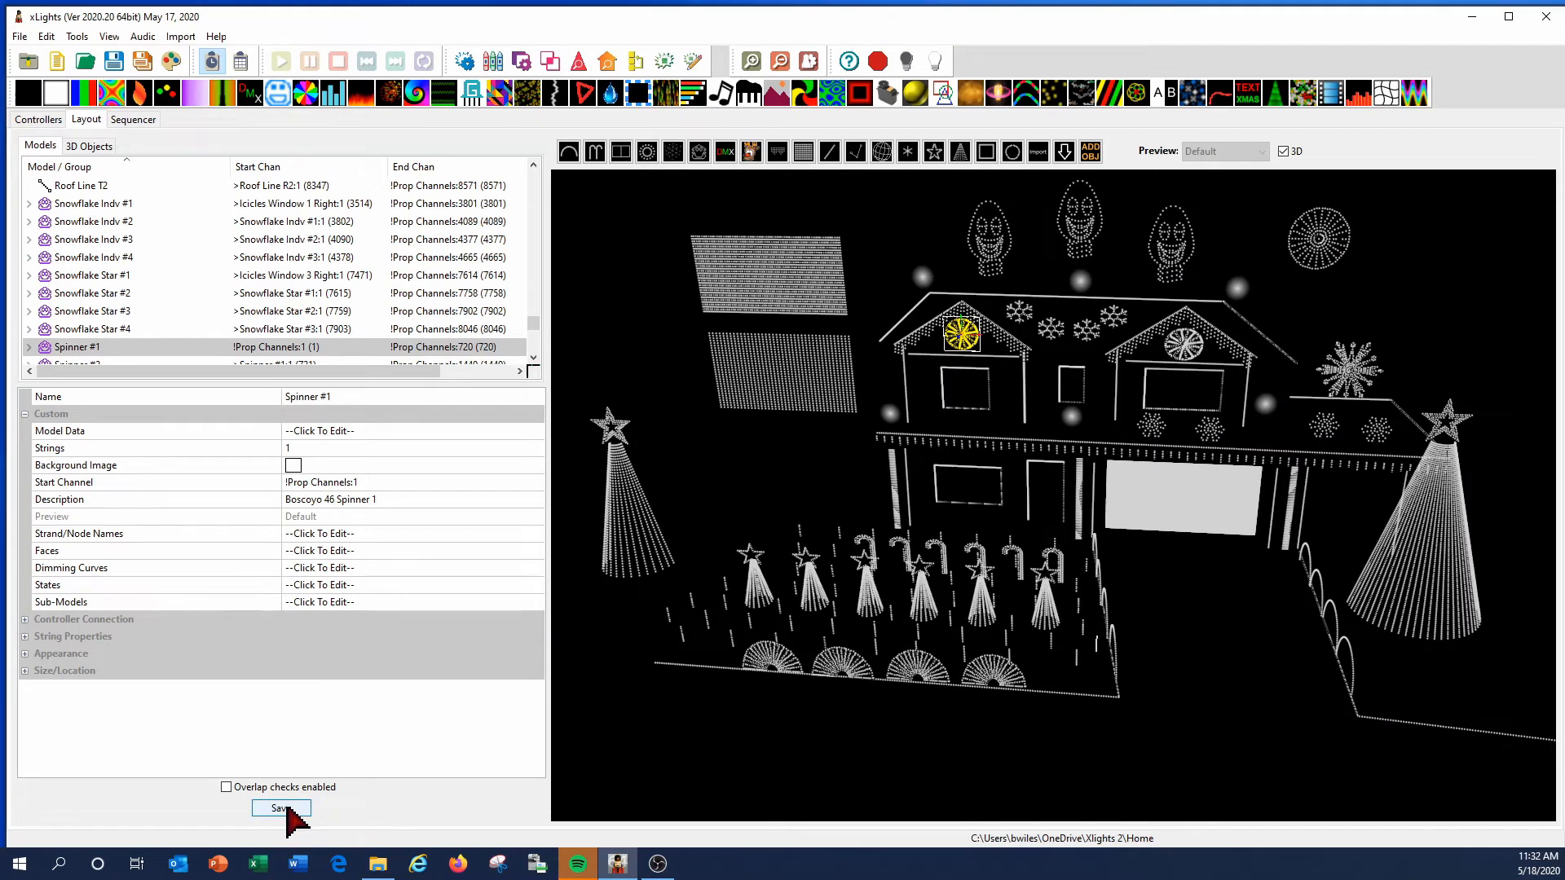
click(286, 807)
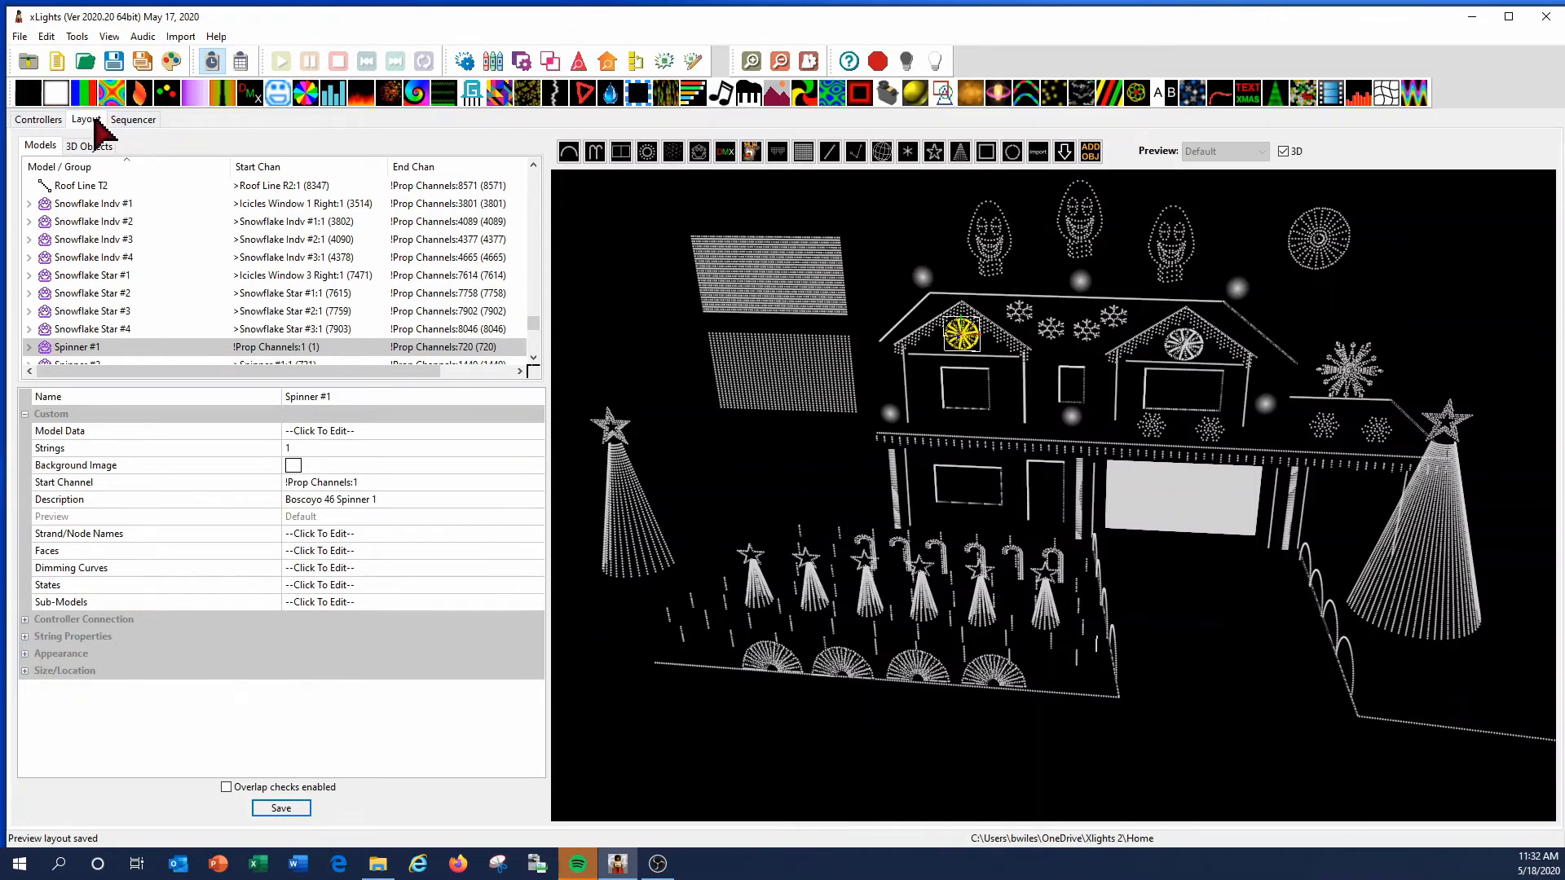
Switch to the sequencer and move the SingleStrand effect from the Spokes row to the start of the Spokes 2 row.
click(130, 120)
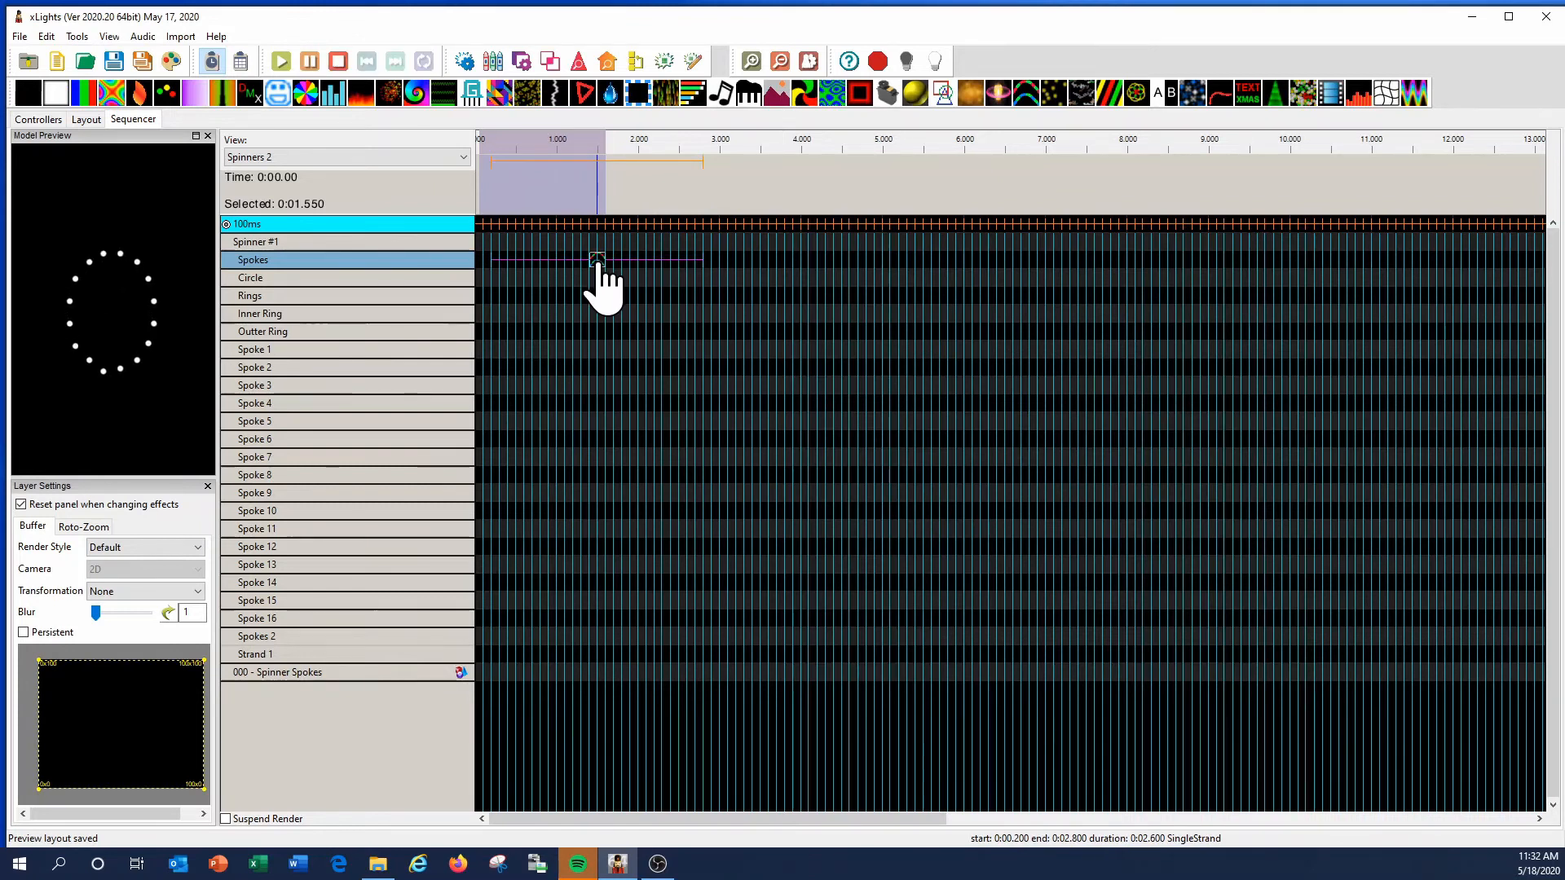
right_click(597, 261)
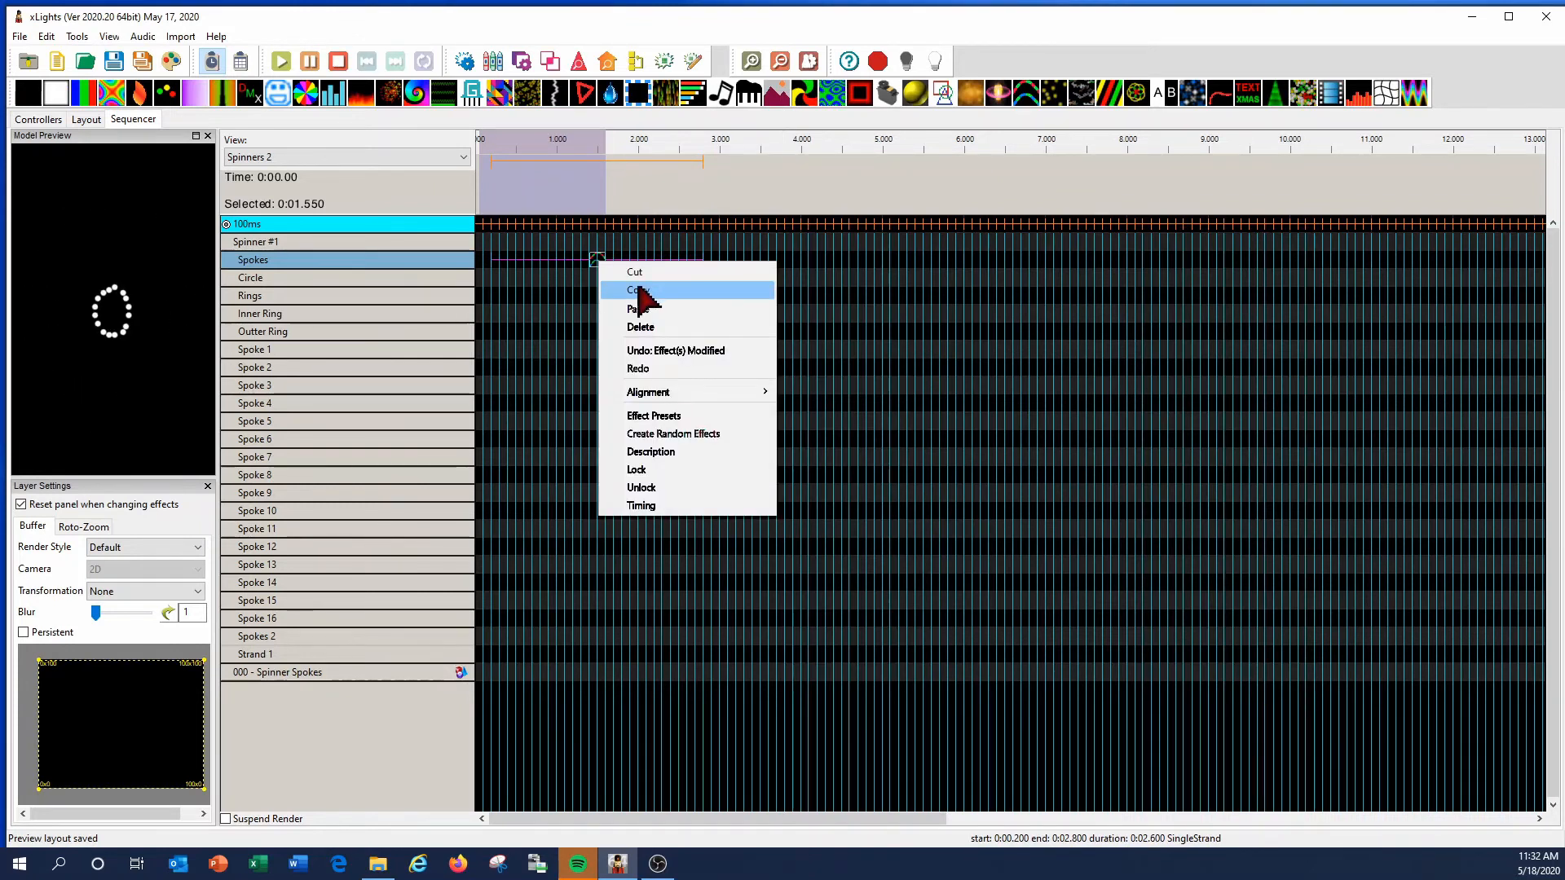
click(639, 290)
right_click(600, 262)
click(627, 274)
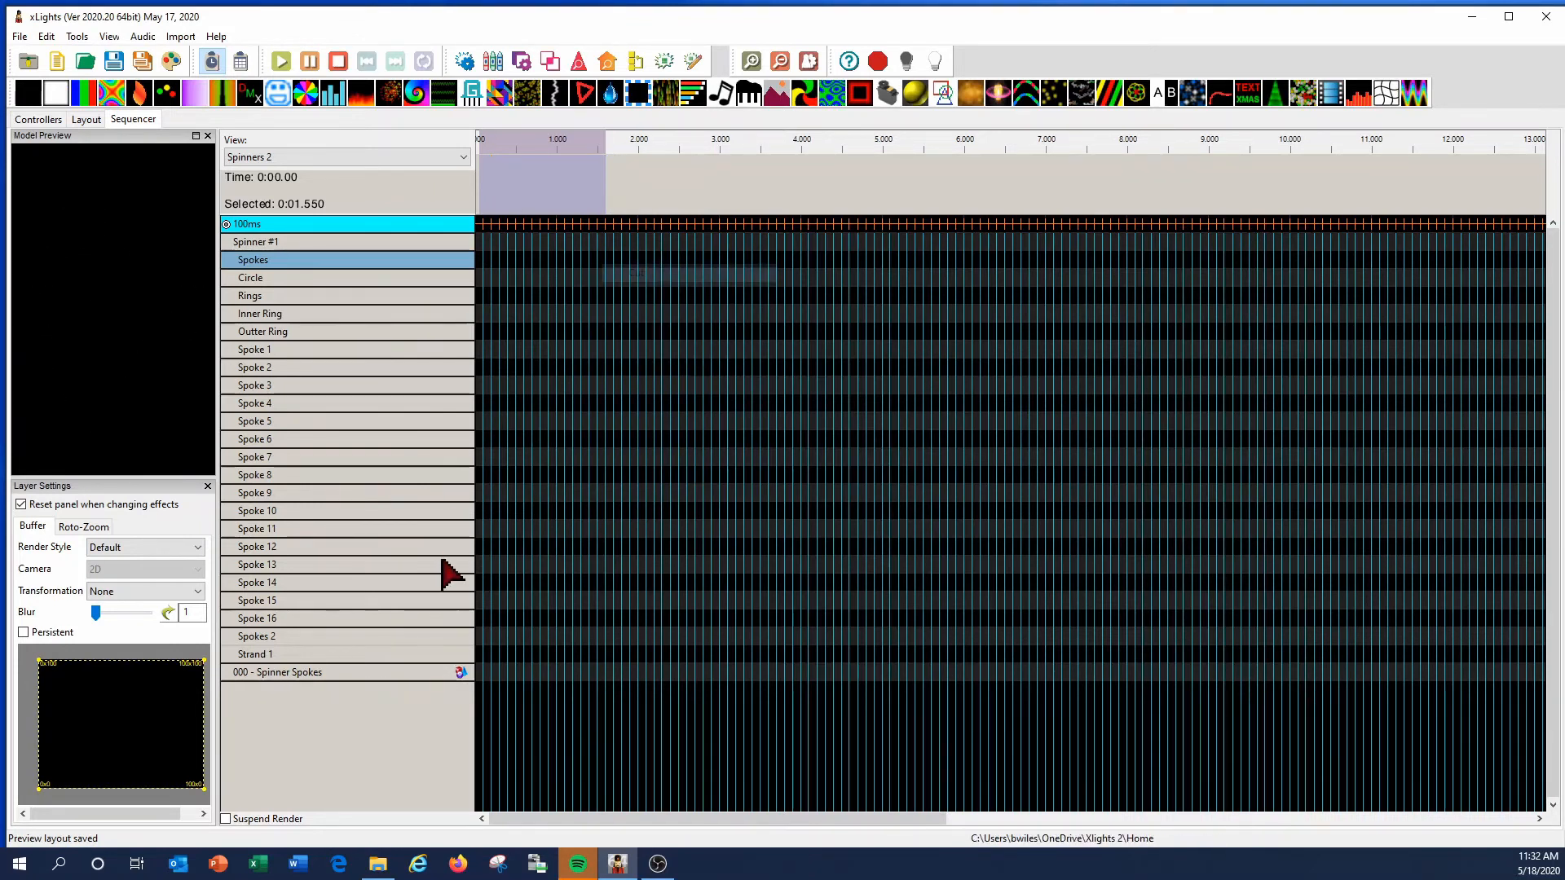
right_click(494, 649)
click(526, 430)
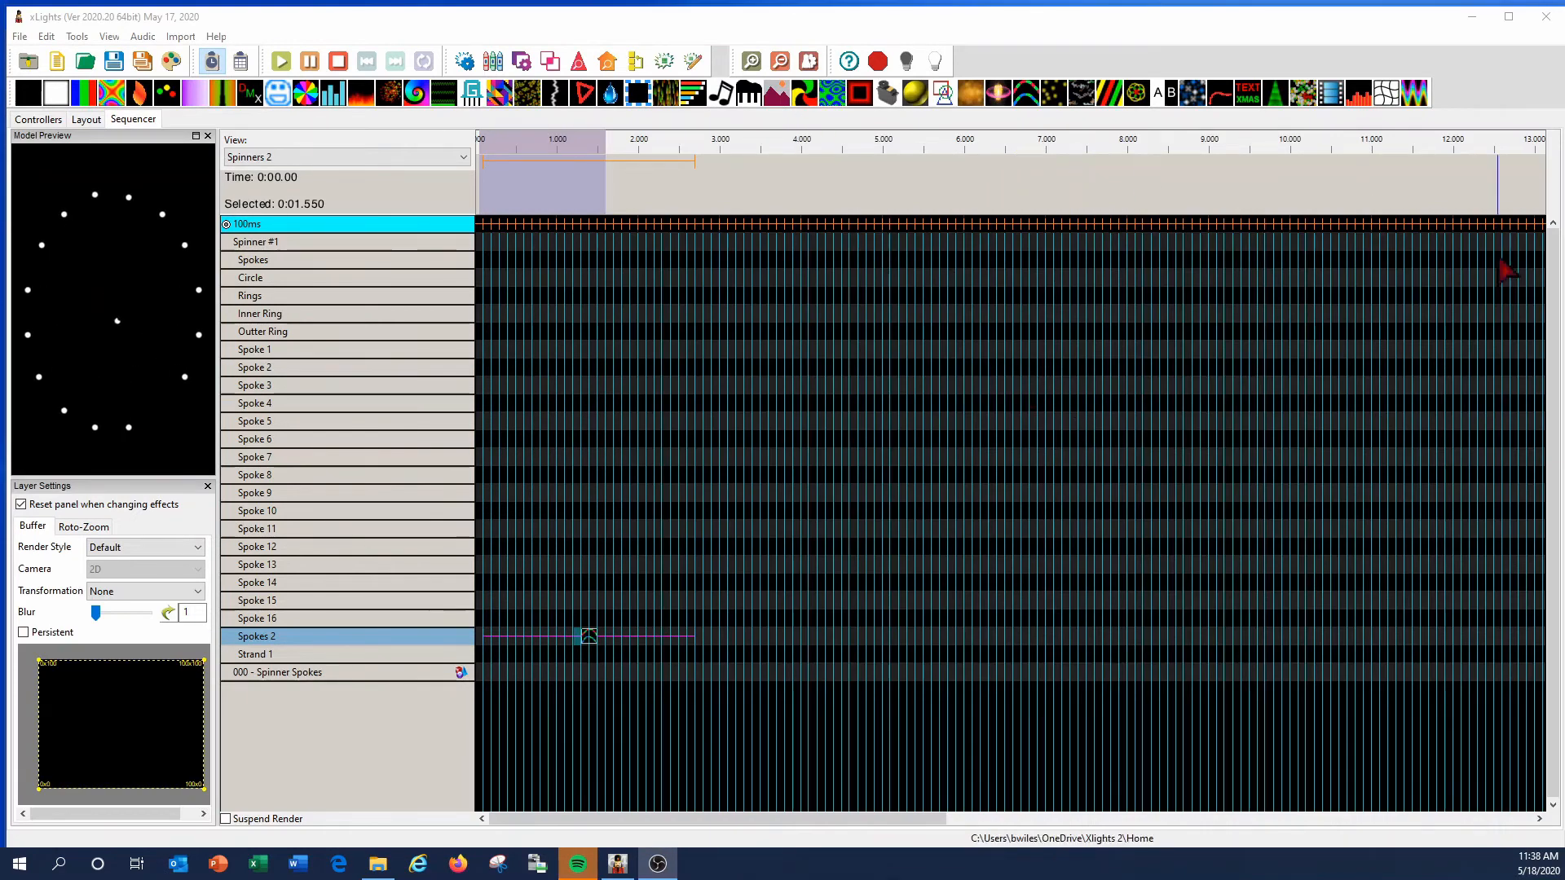
Open Spinner #1's submodels from the layout and examine which nodes Line 14 of Spokes 2 uses.
click(85, 120)
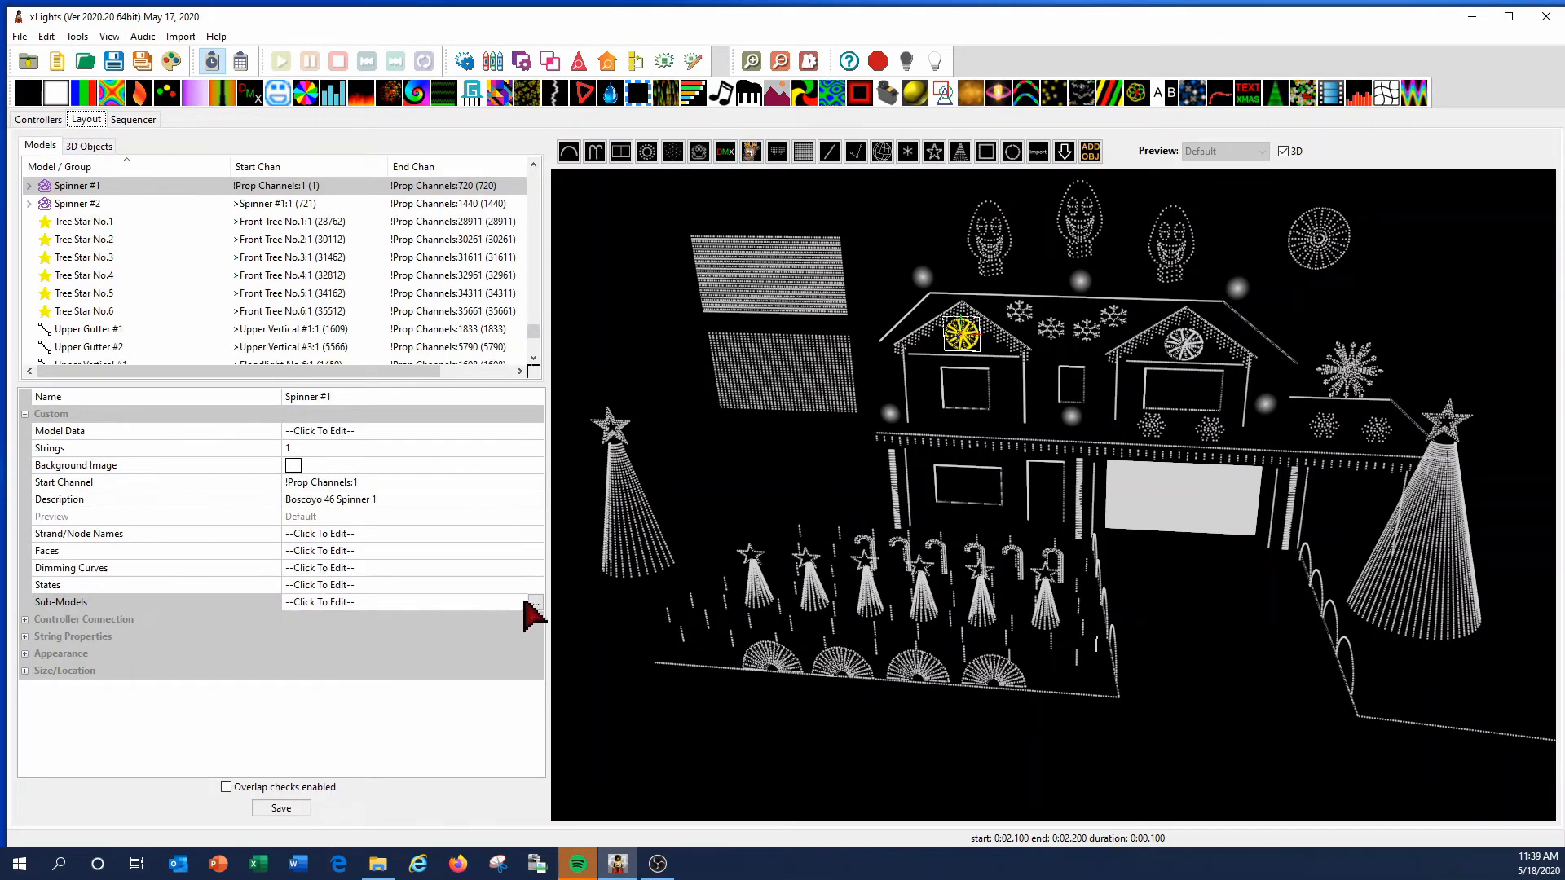
click(535, 602)
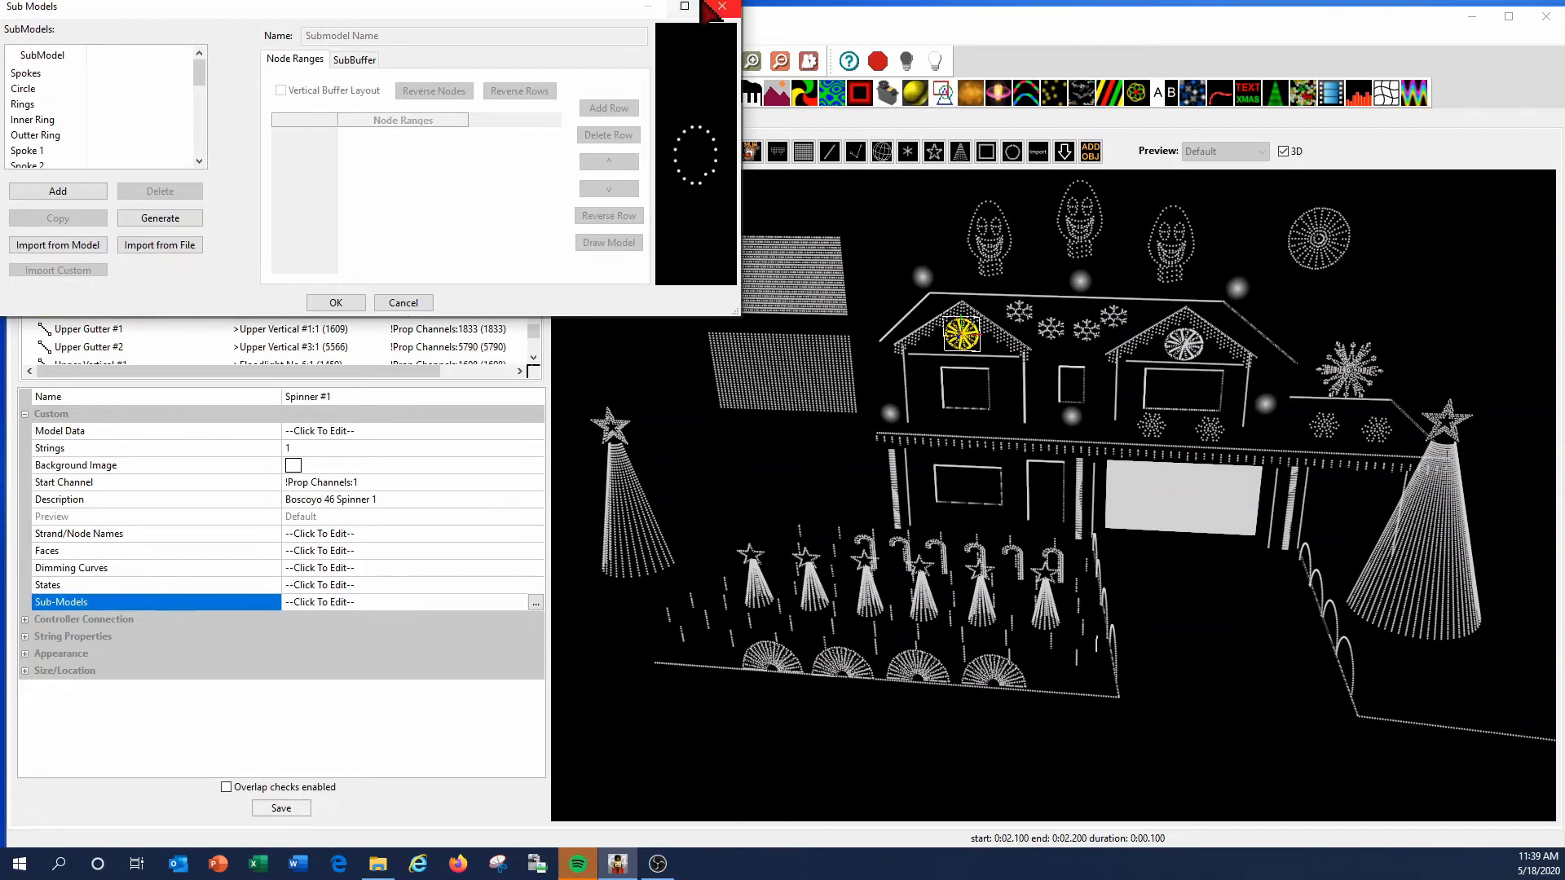
click(684, 7)
click(25, 401)
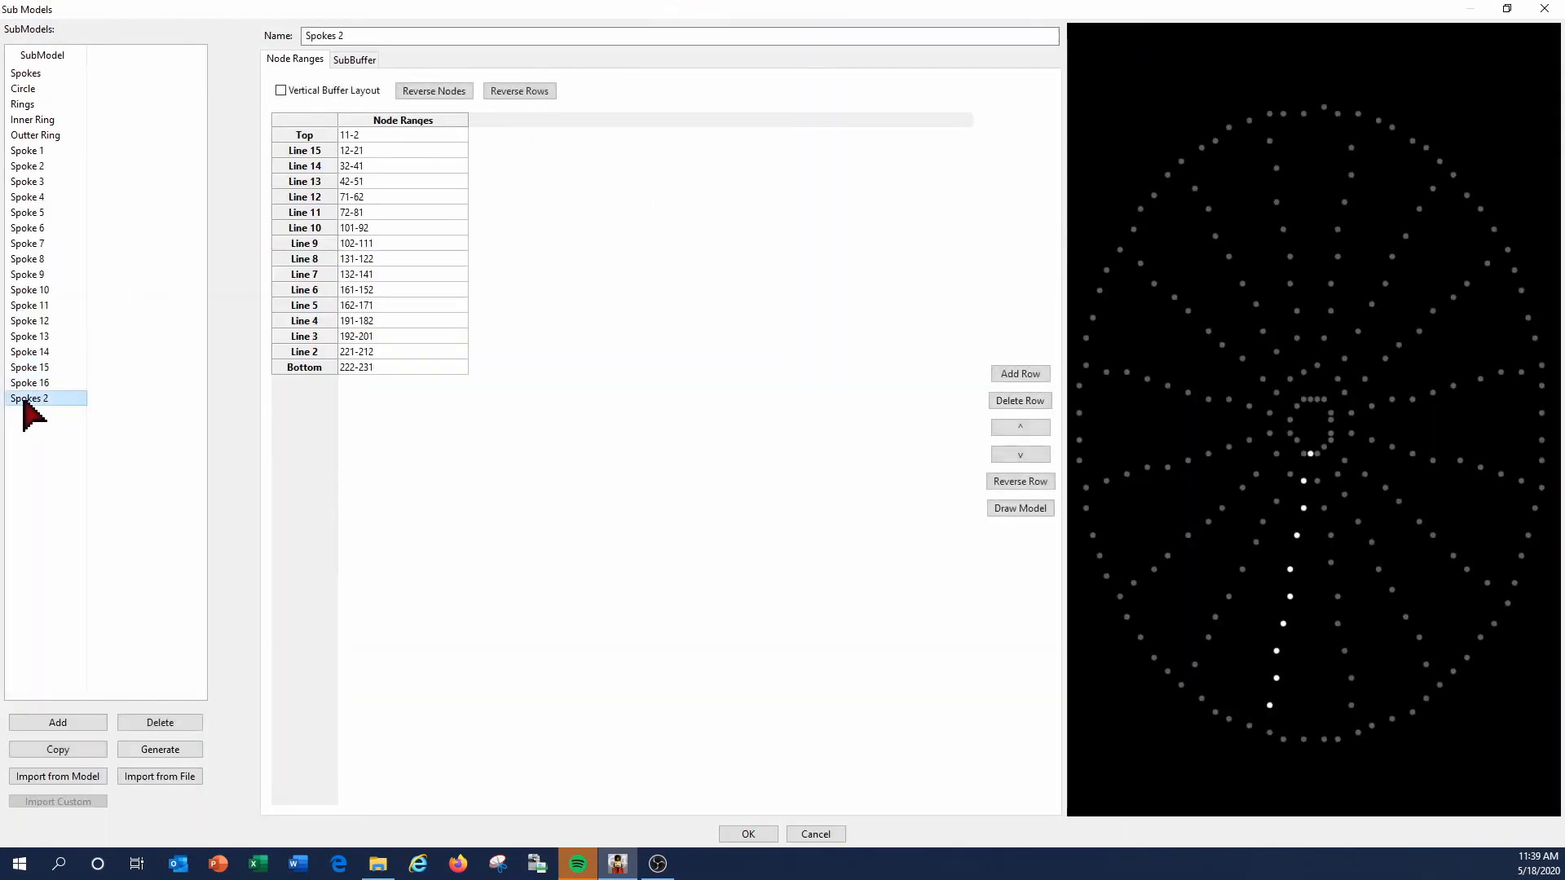
double_click(364, 167)
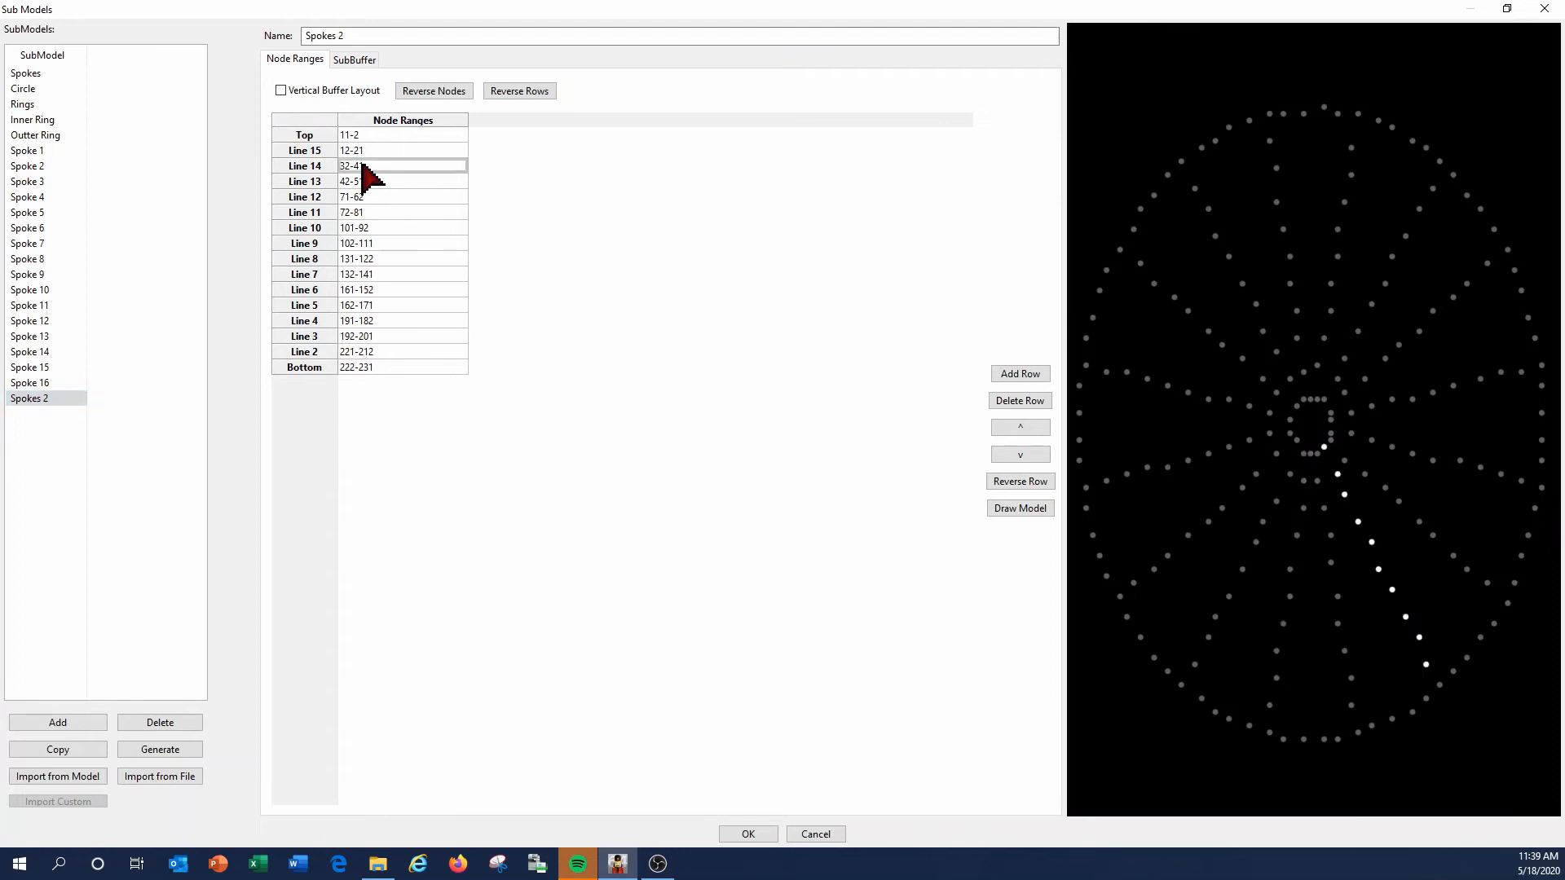
click(670, 65)
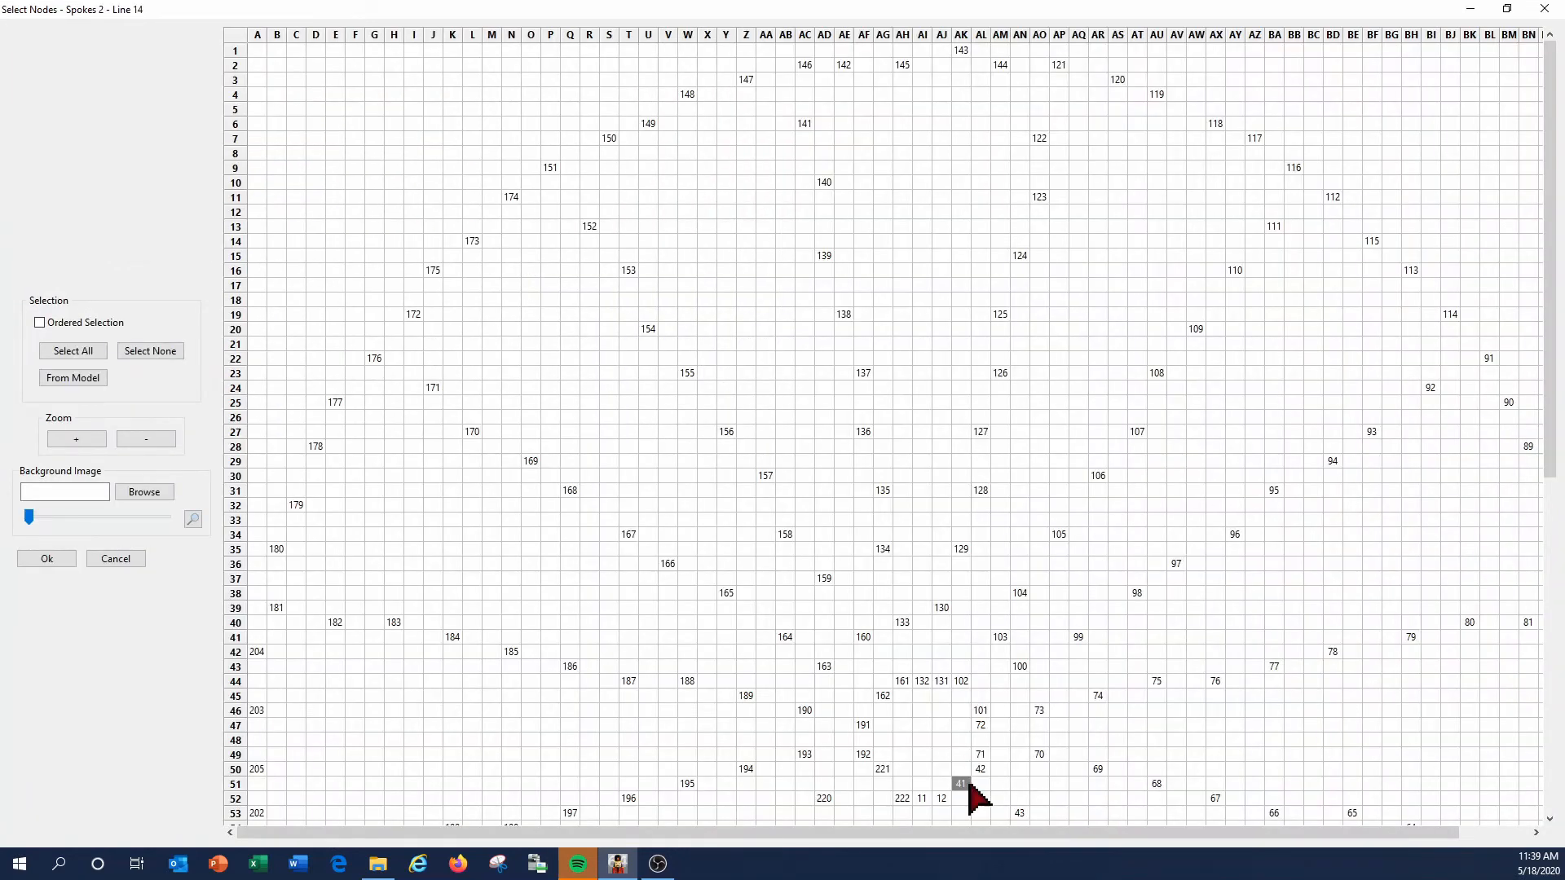
scroll(986, 782, down, 14)
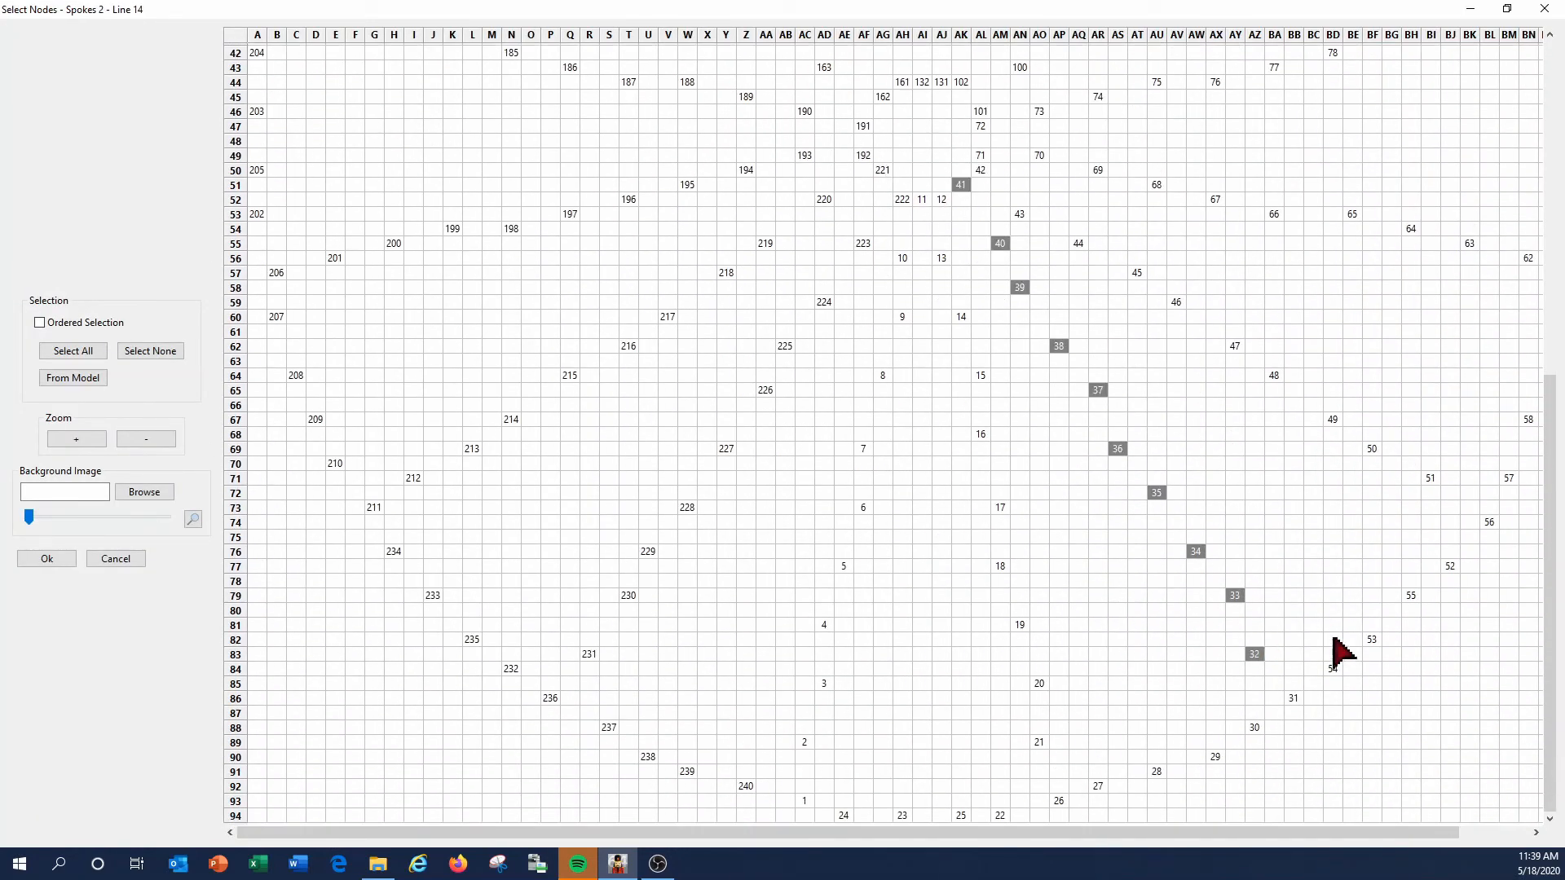
click(1542, 9)
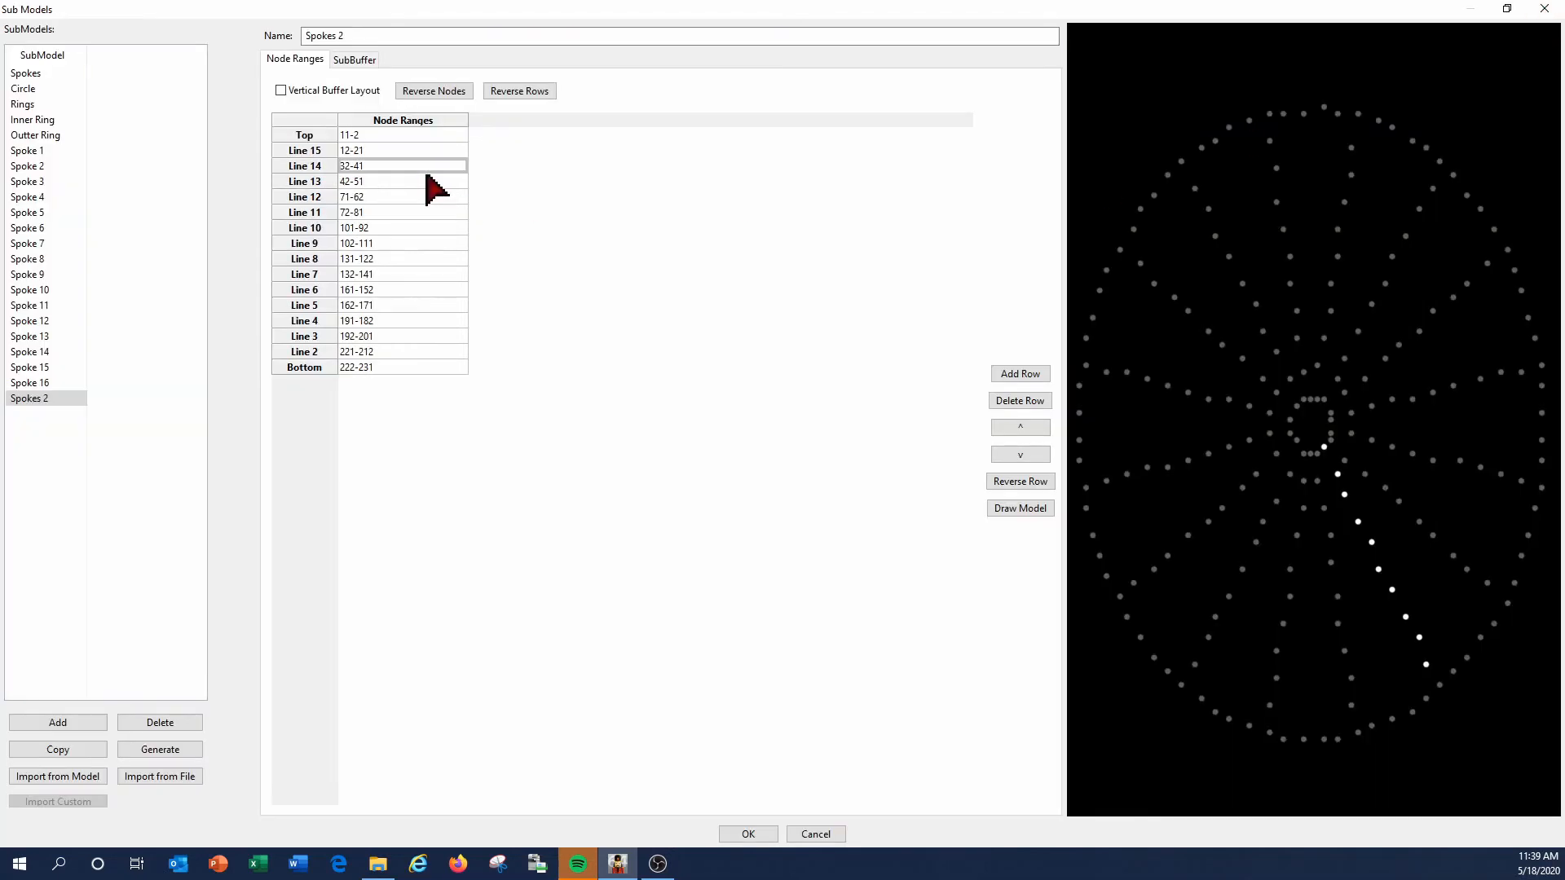
Set the node range of Line 14 in Spokes 2 to 41-32 and accept the submodel changes.
text(4)
key(BackSpace)
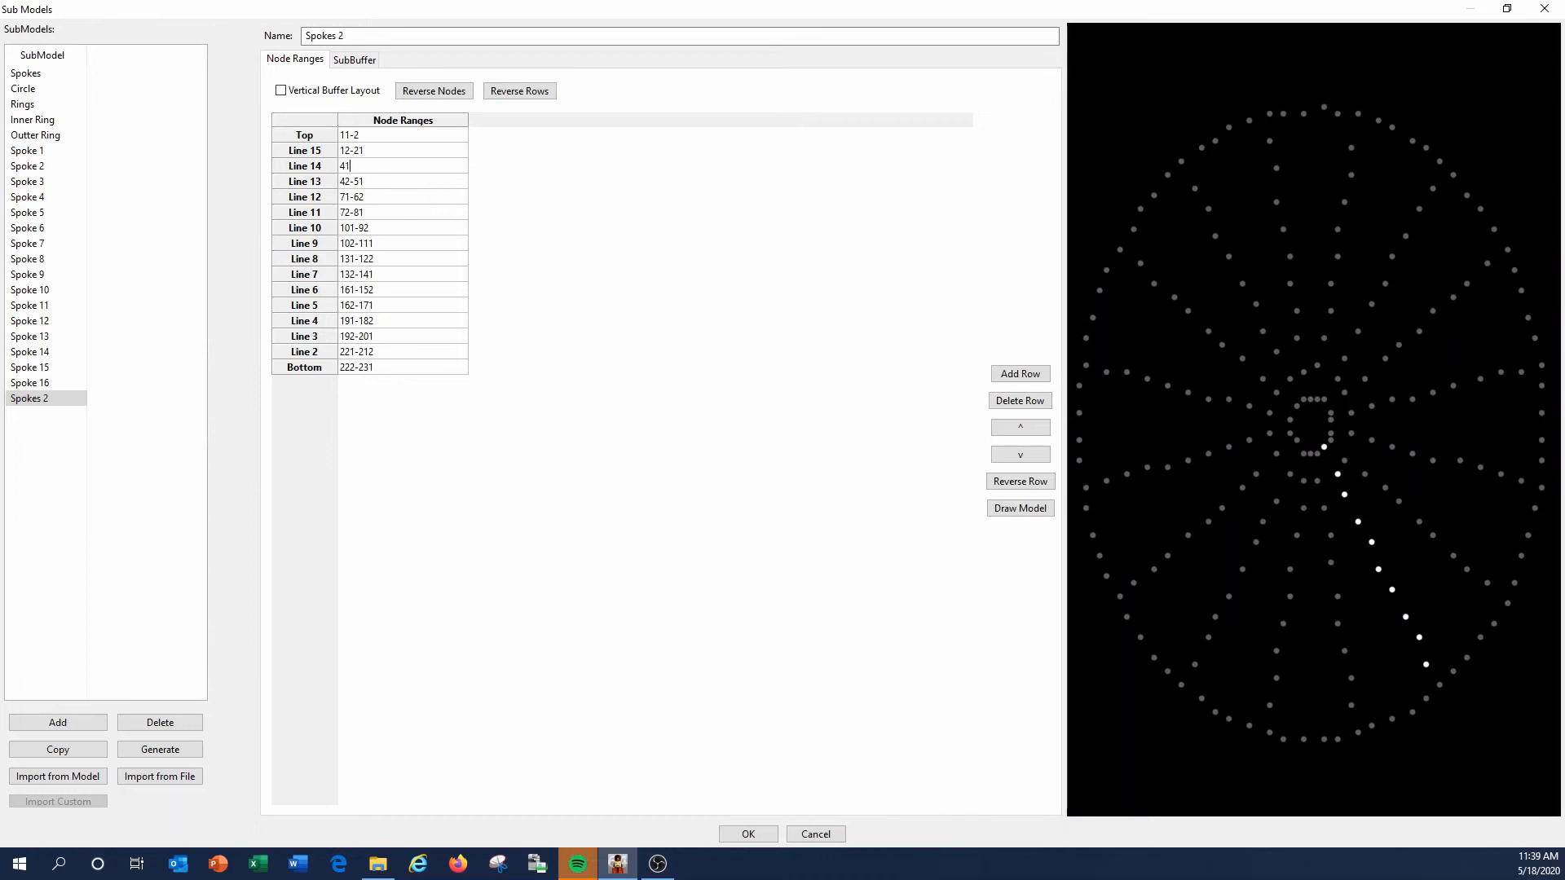
click(430, 182)
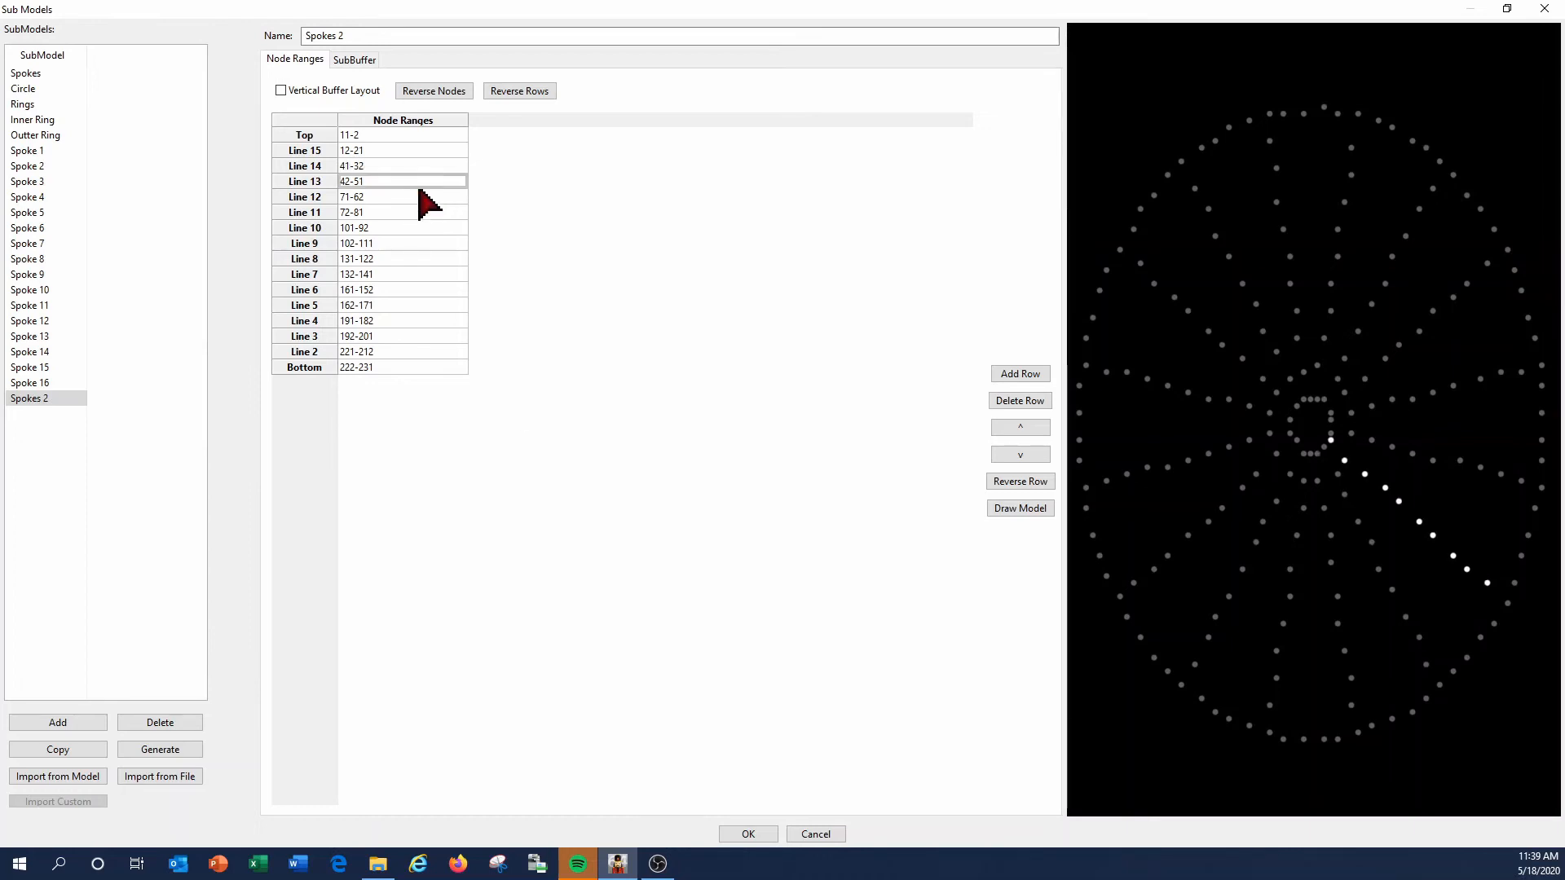
click(747, 833)
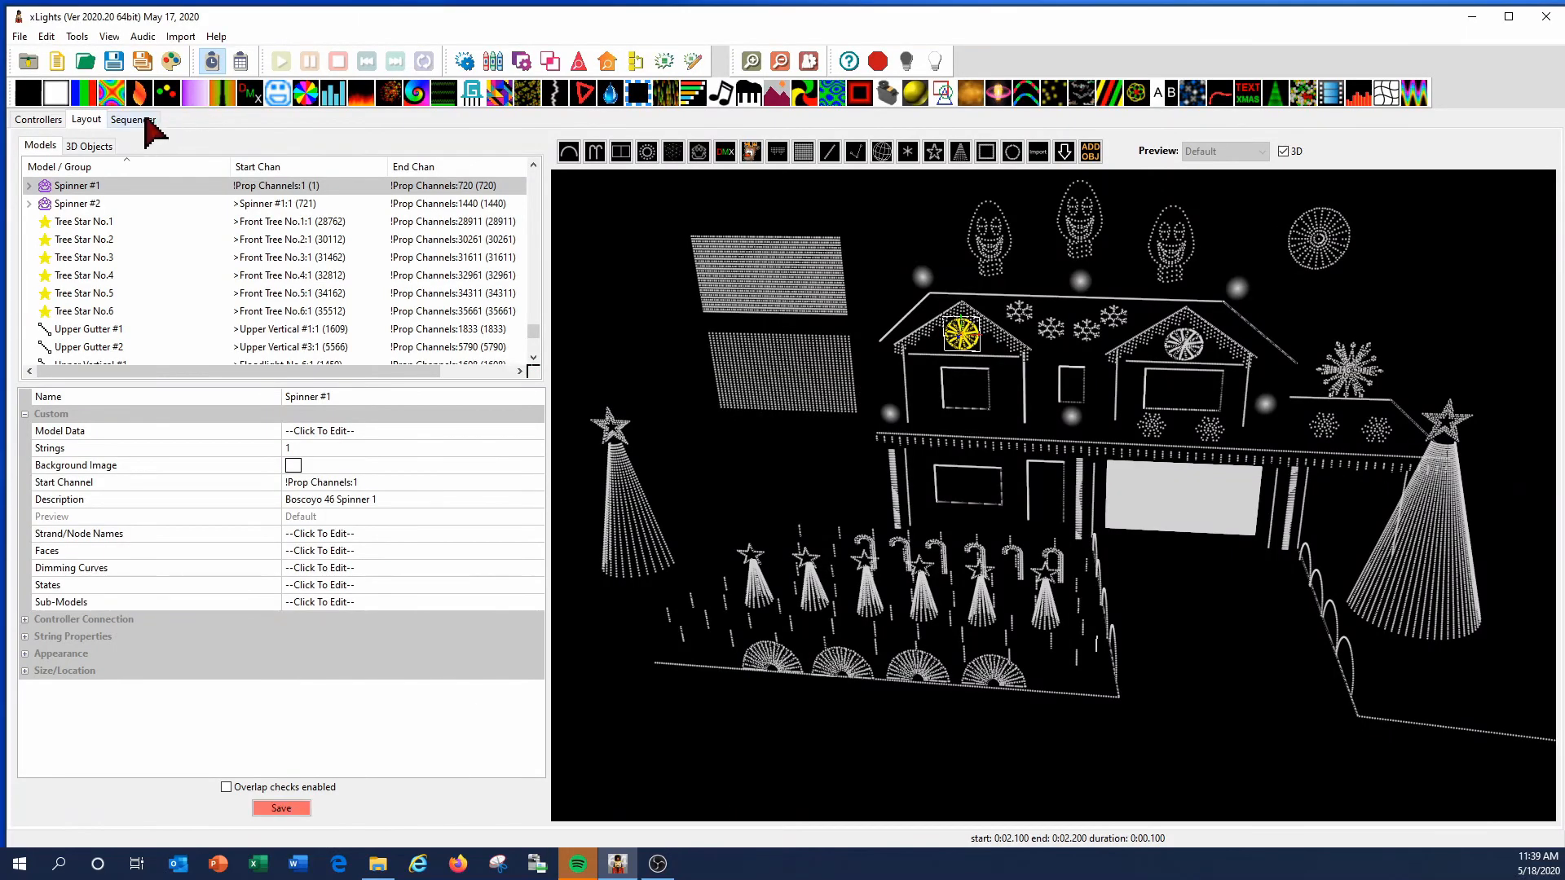
Back in the sequencer, copy the Spokes 2 effect to the Spinner #1 row and extend the copy's end to 3.000 s.
click(132, 120)
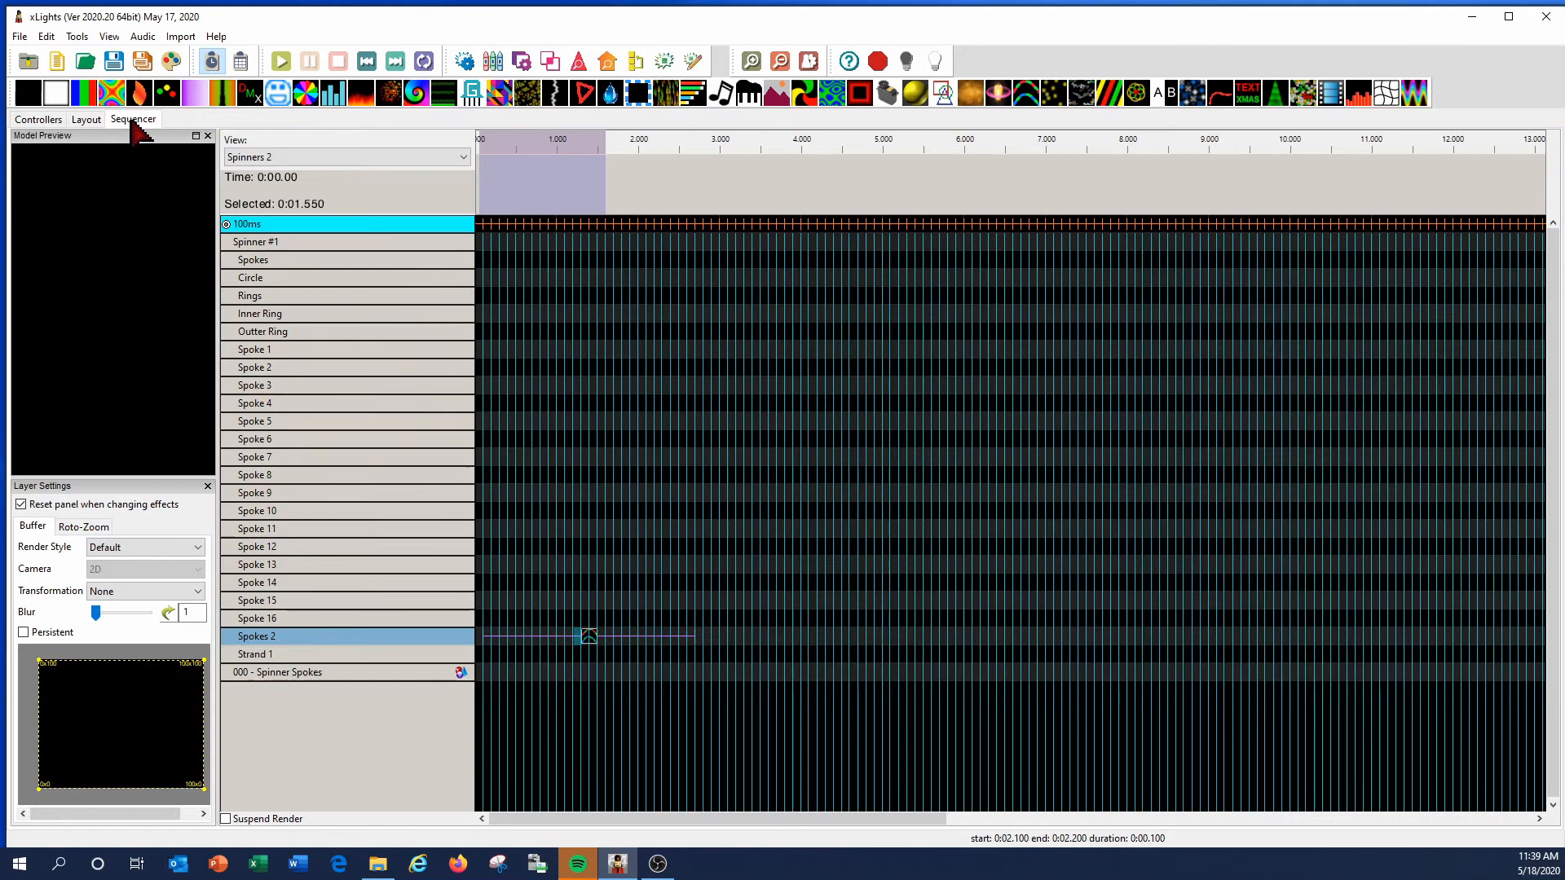
click(590, 636)
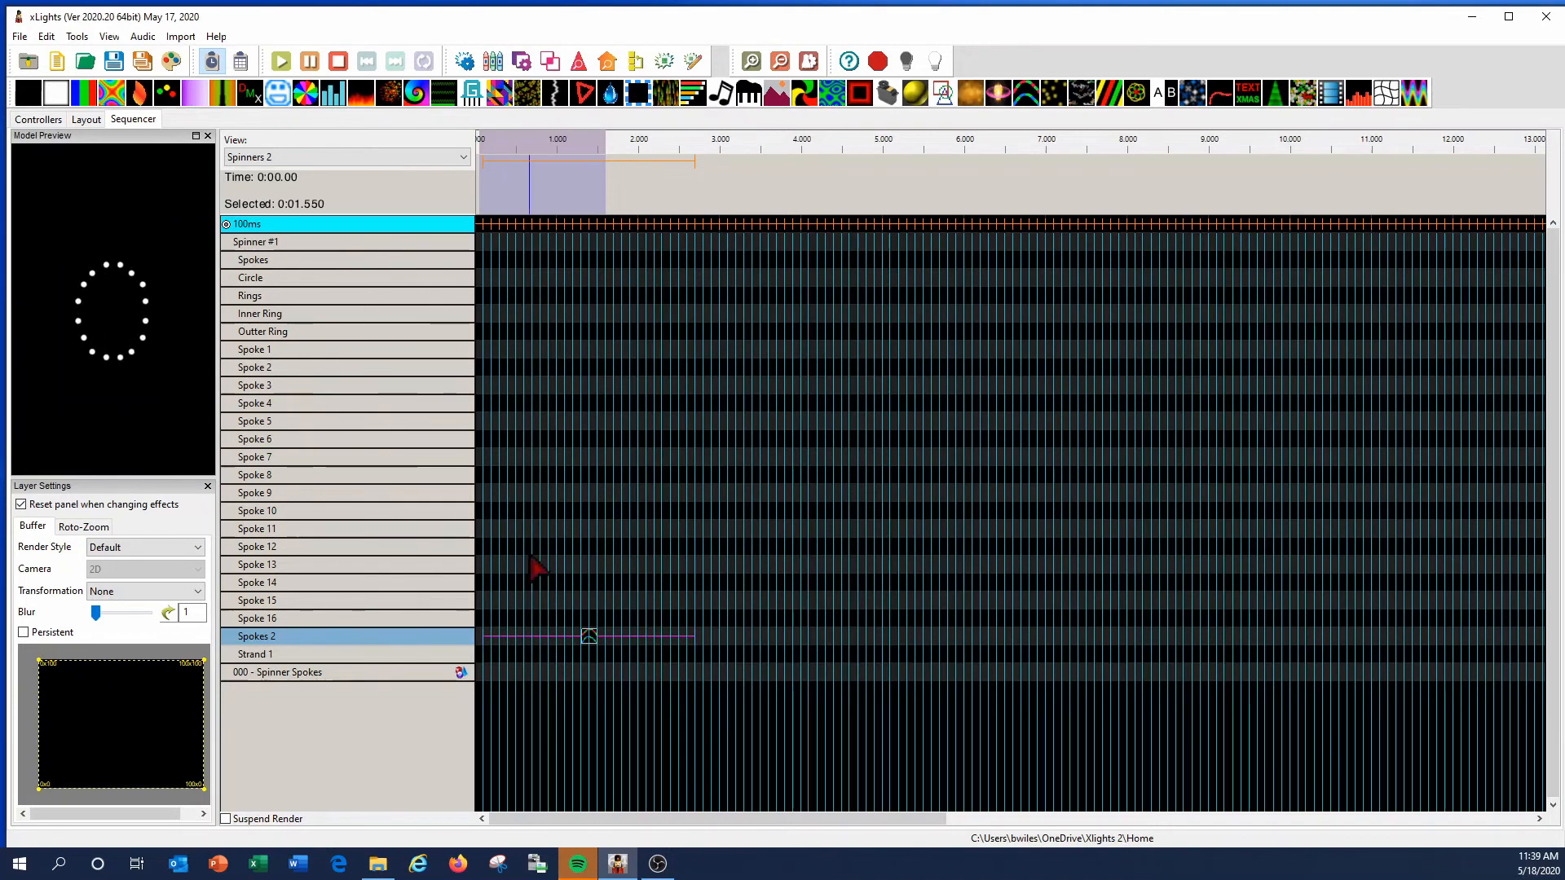
right_click(587, 636)
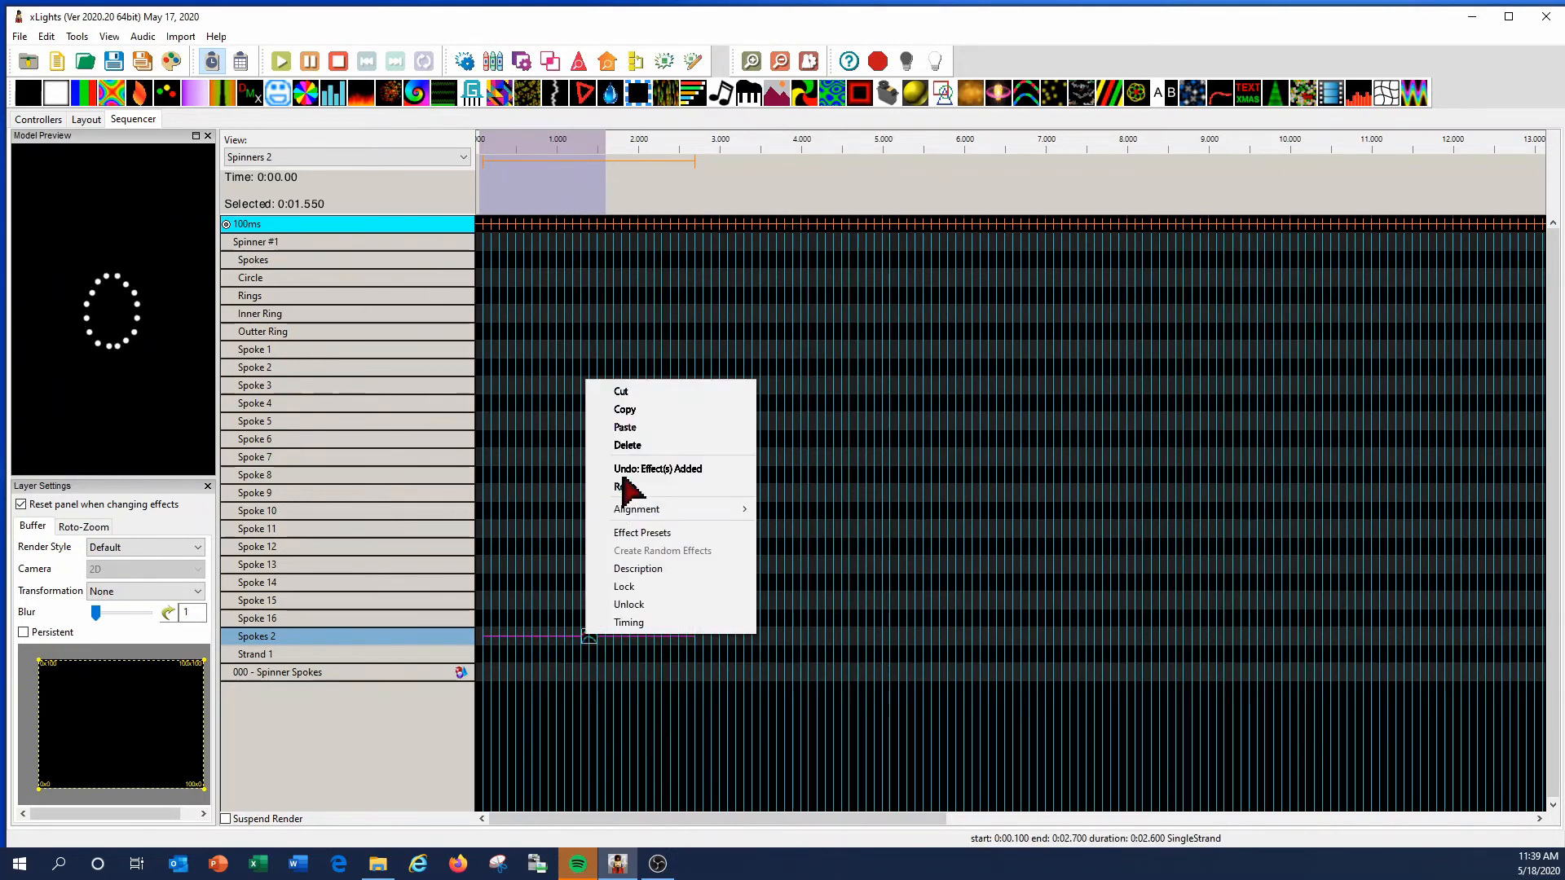
click(624, 409)
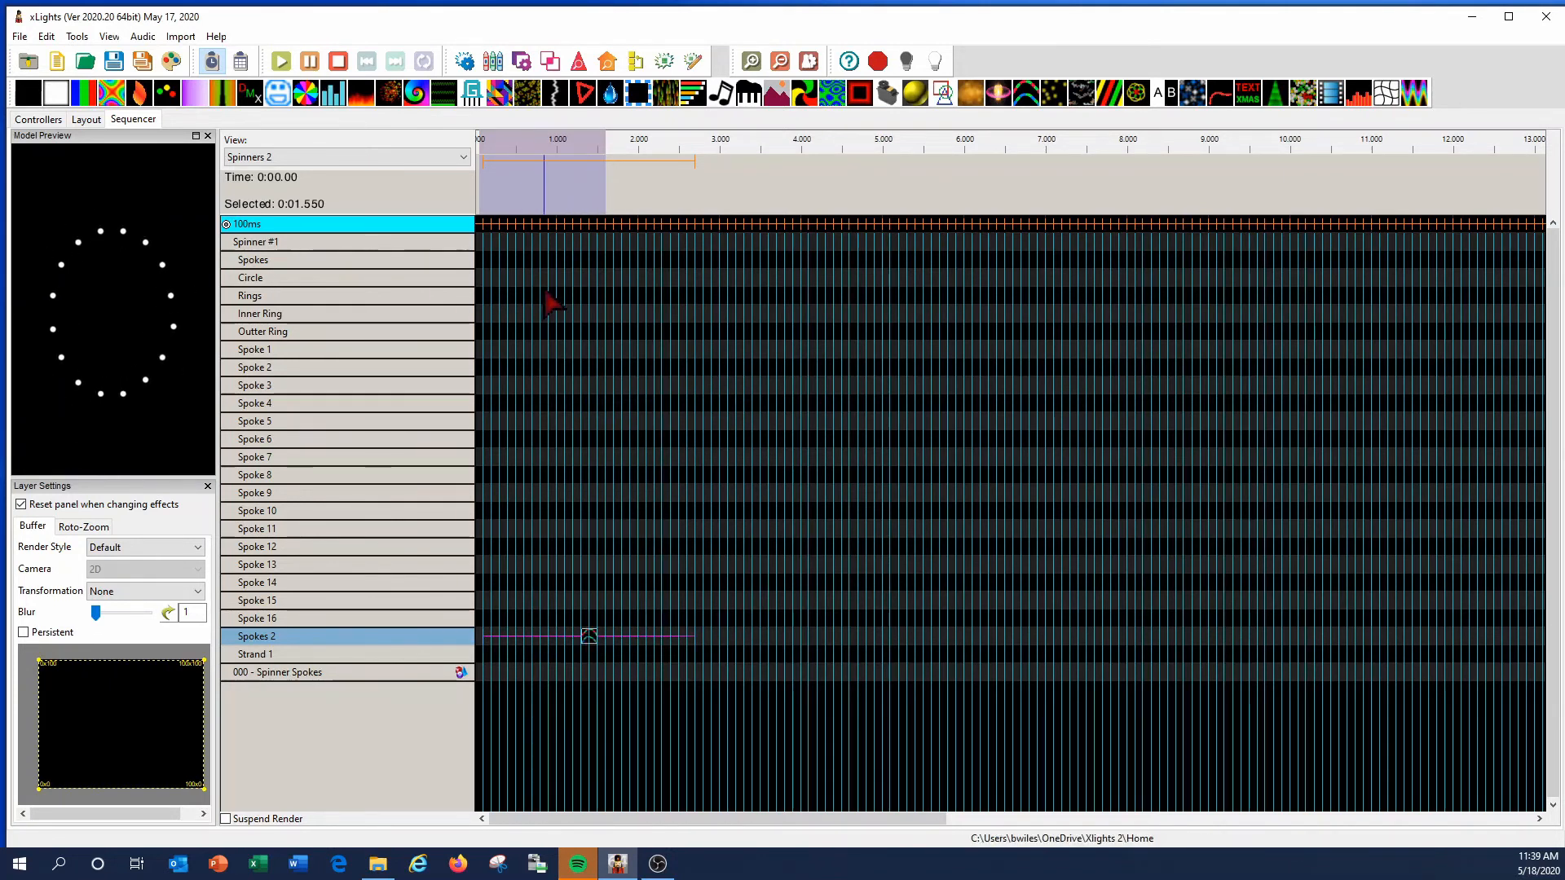
right_click(500, 243)
click(644, 294)
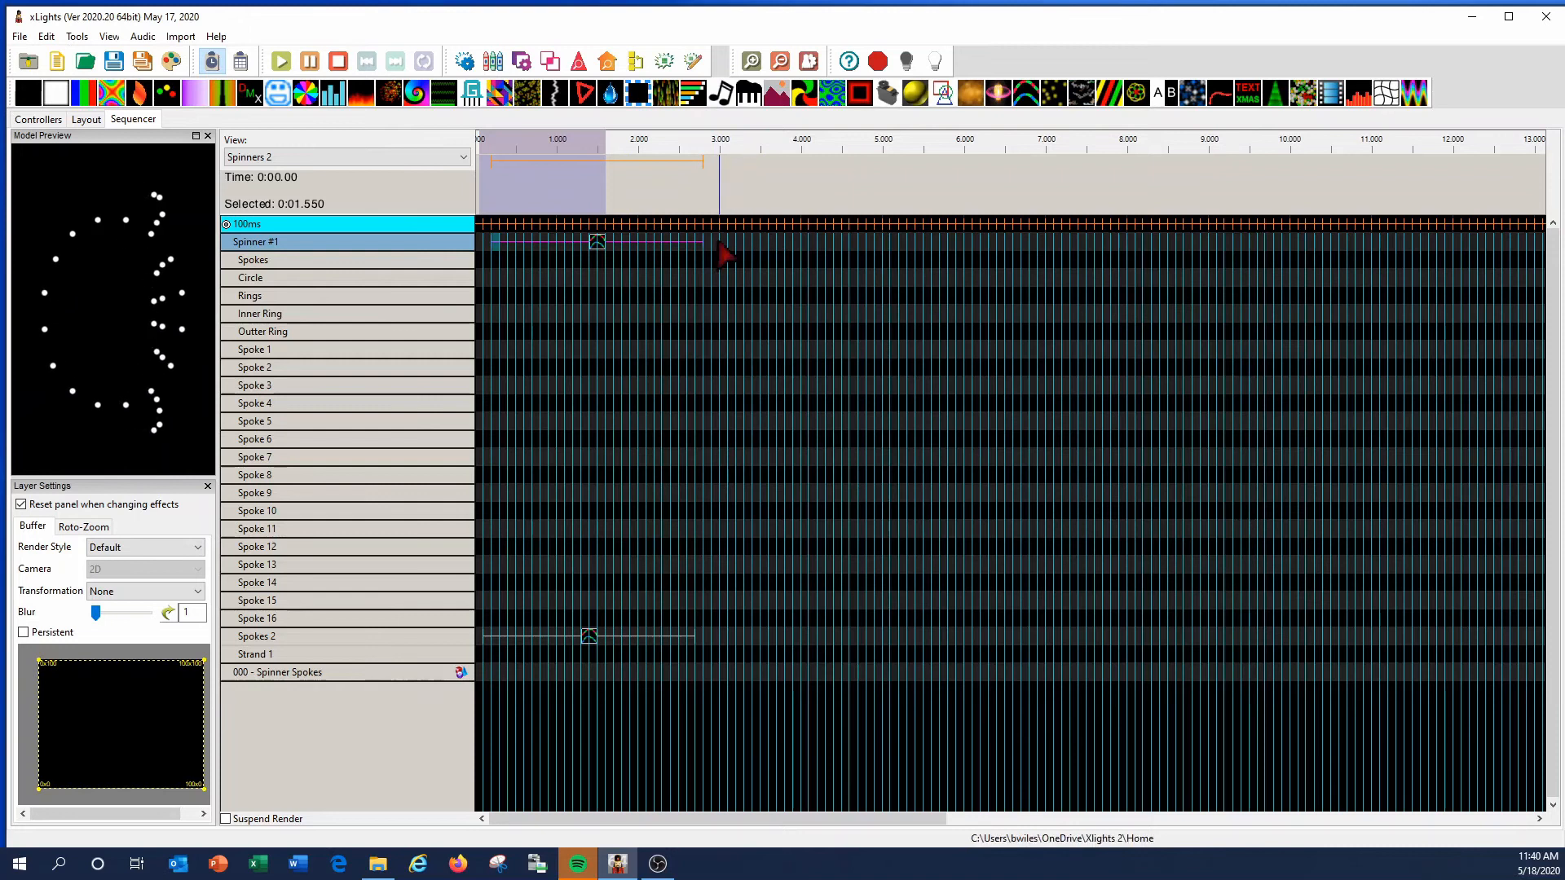
drag(701, 241, 726, 242)
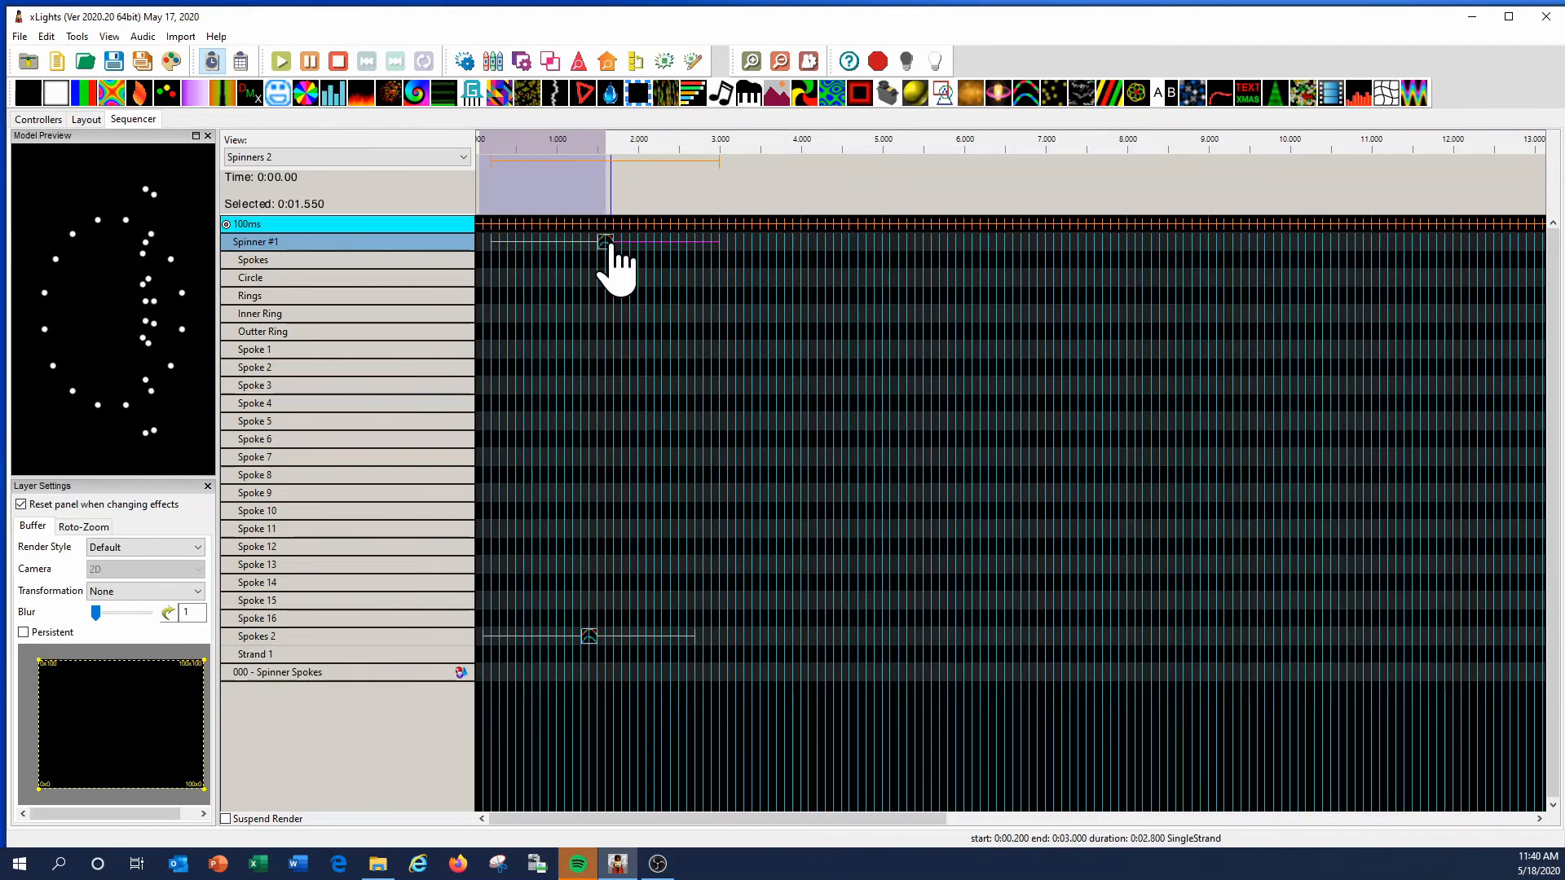
Move the Spinner #1 effect down to the Spokes row and delete the effect on Spokes 2.
drag(606, 245, 608, 263)
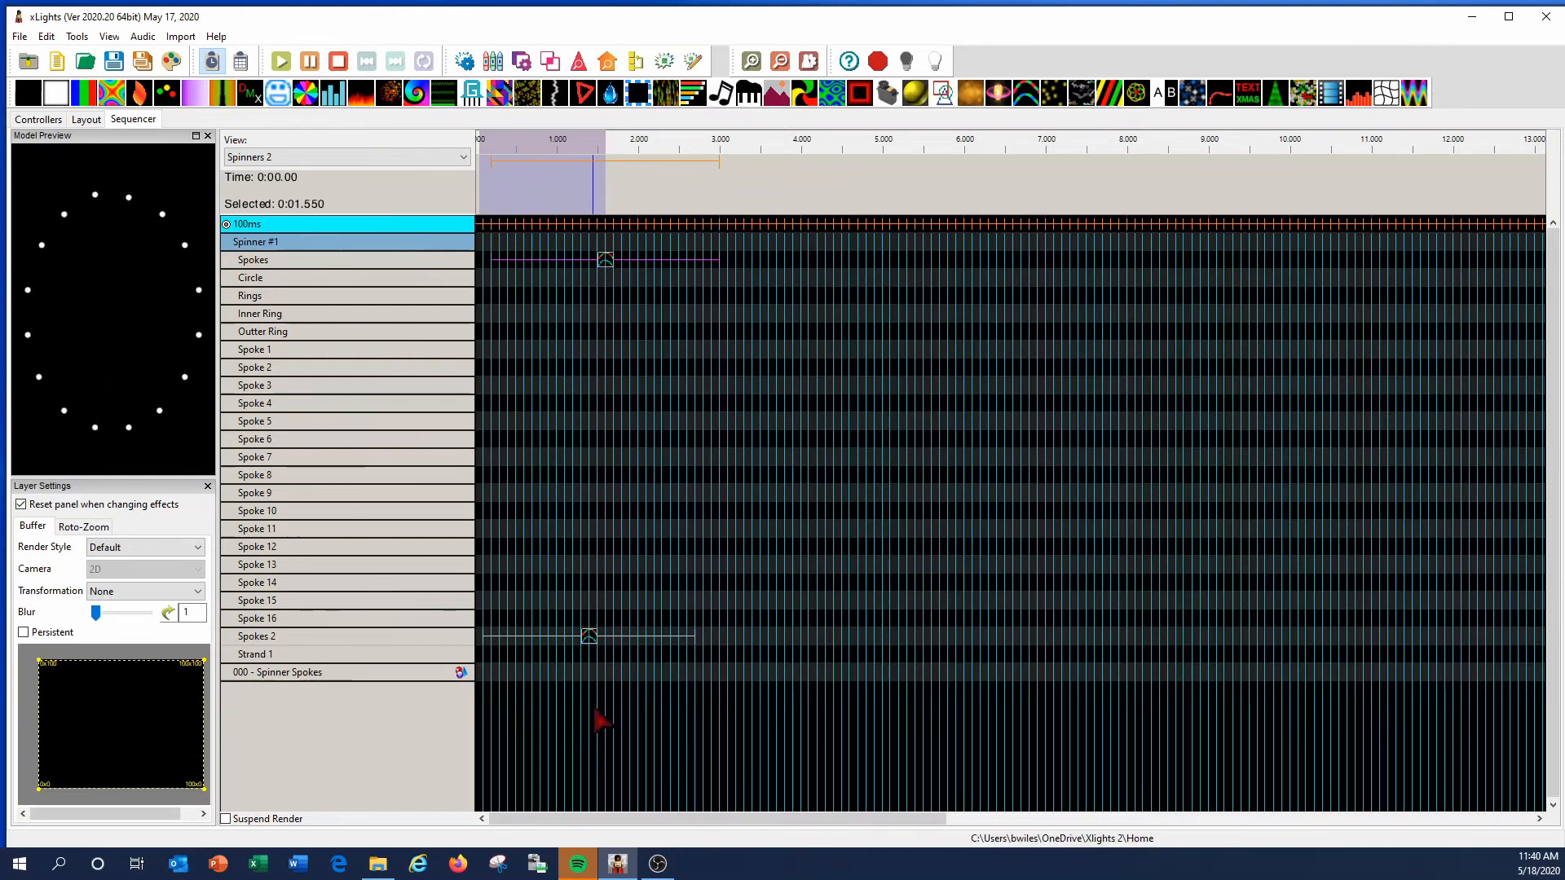
click(588, 637)
key(Delete)
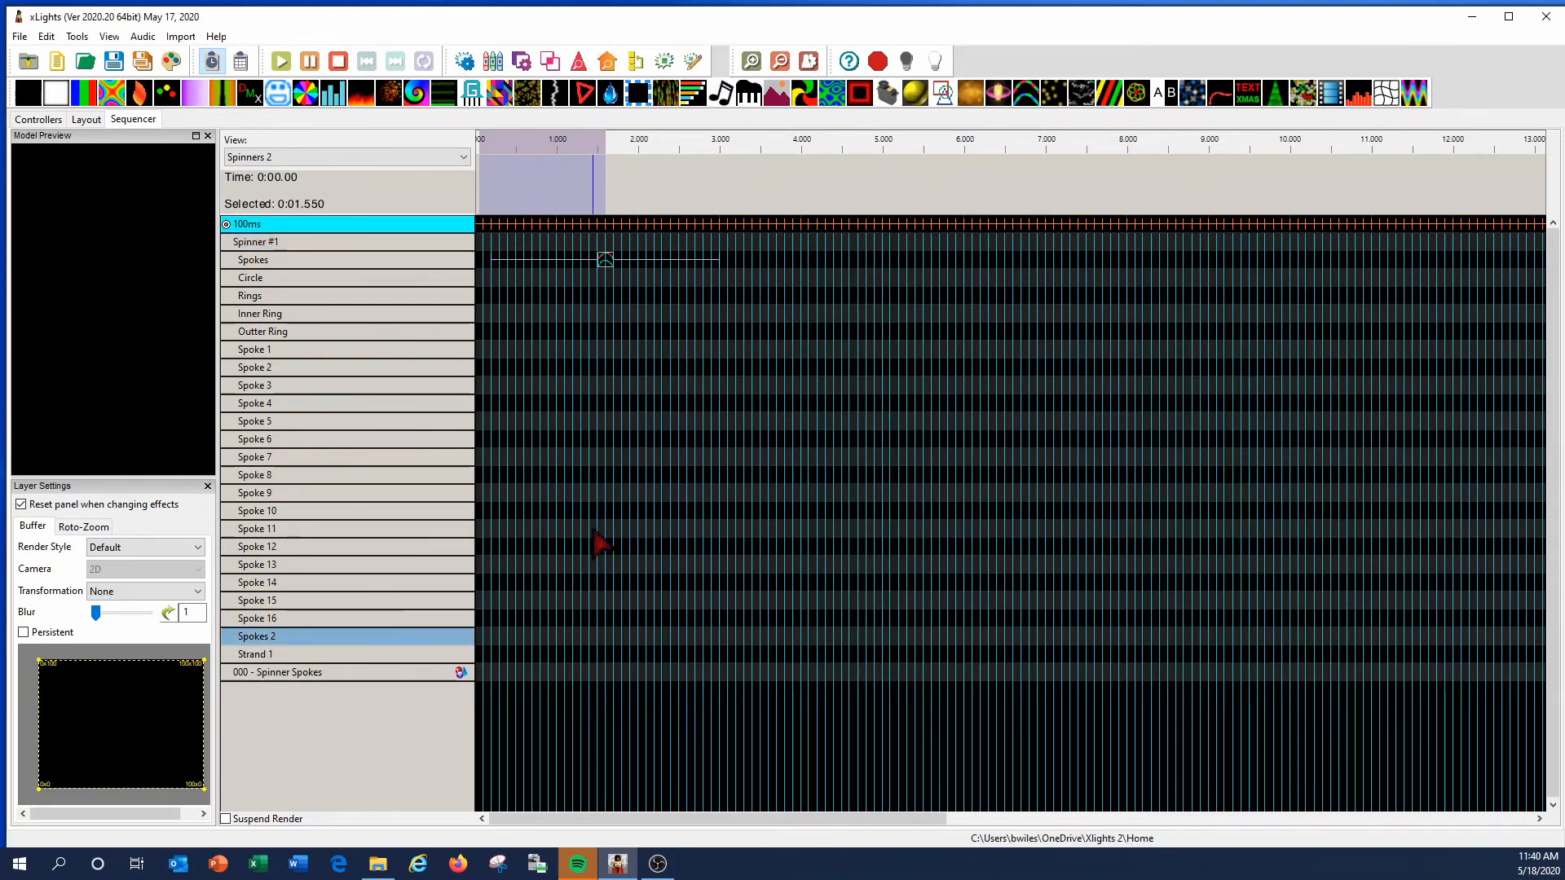
Try the Rotate CC 90 transformation on the Spokes effect and restore the transformation to None.
click(607, 260)
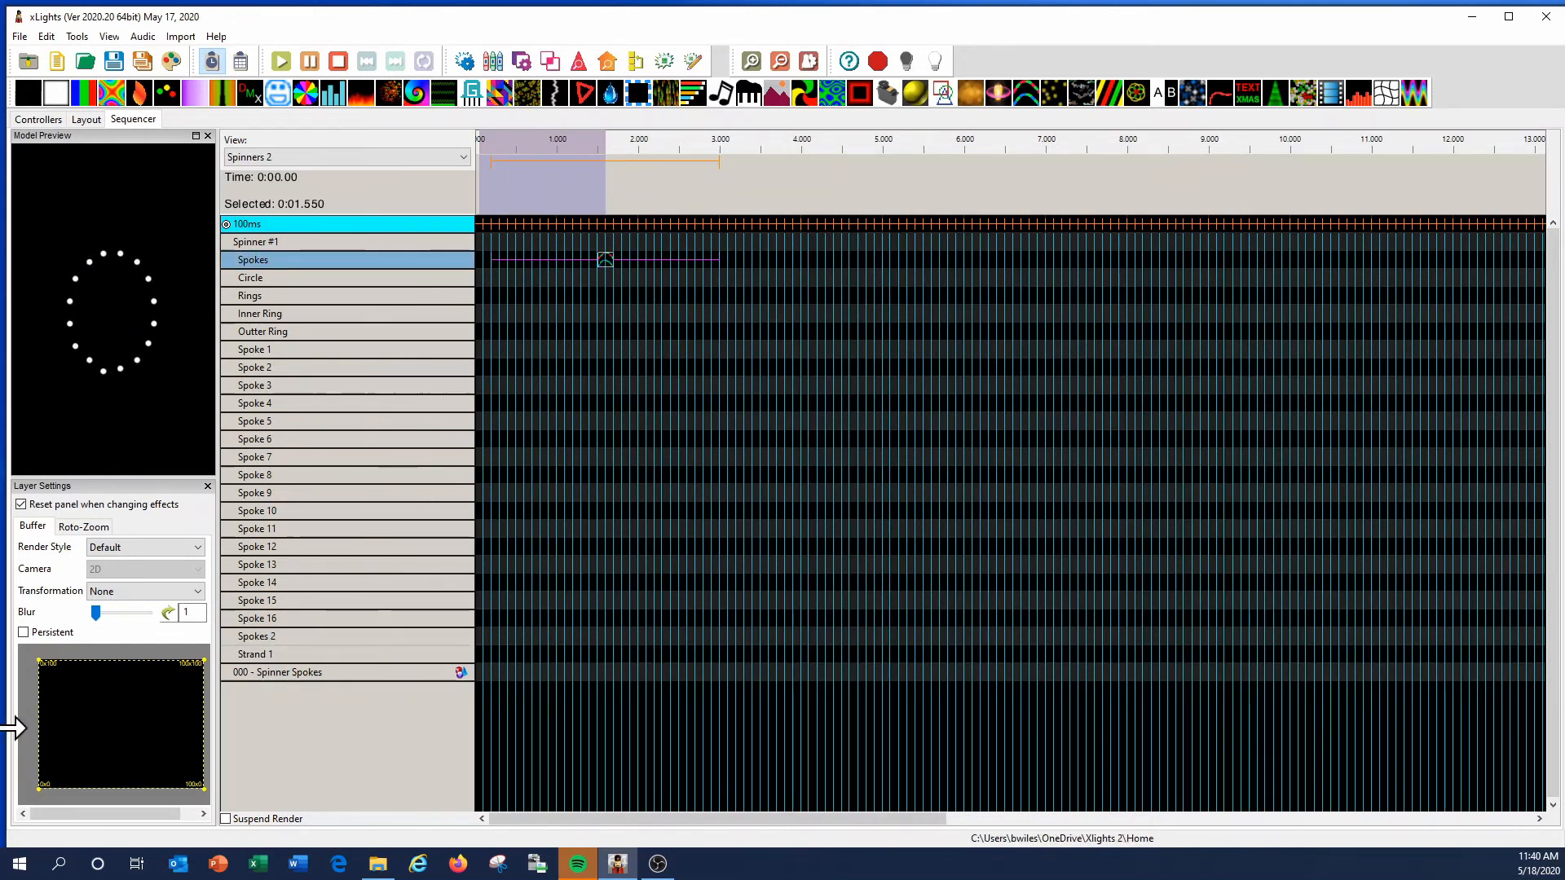
click(151, 592)
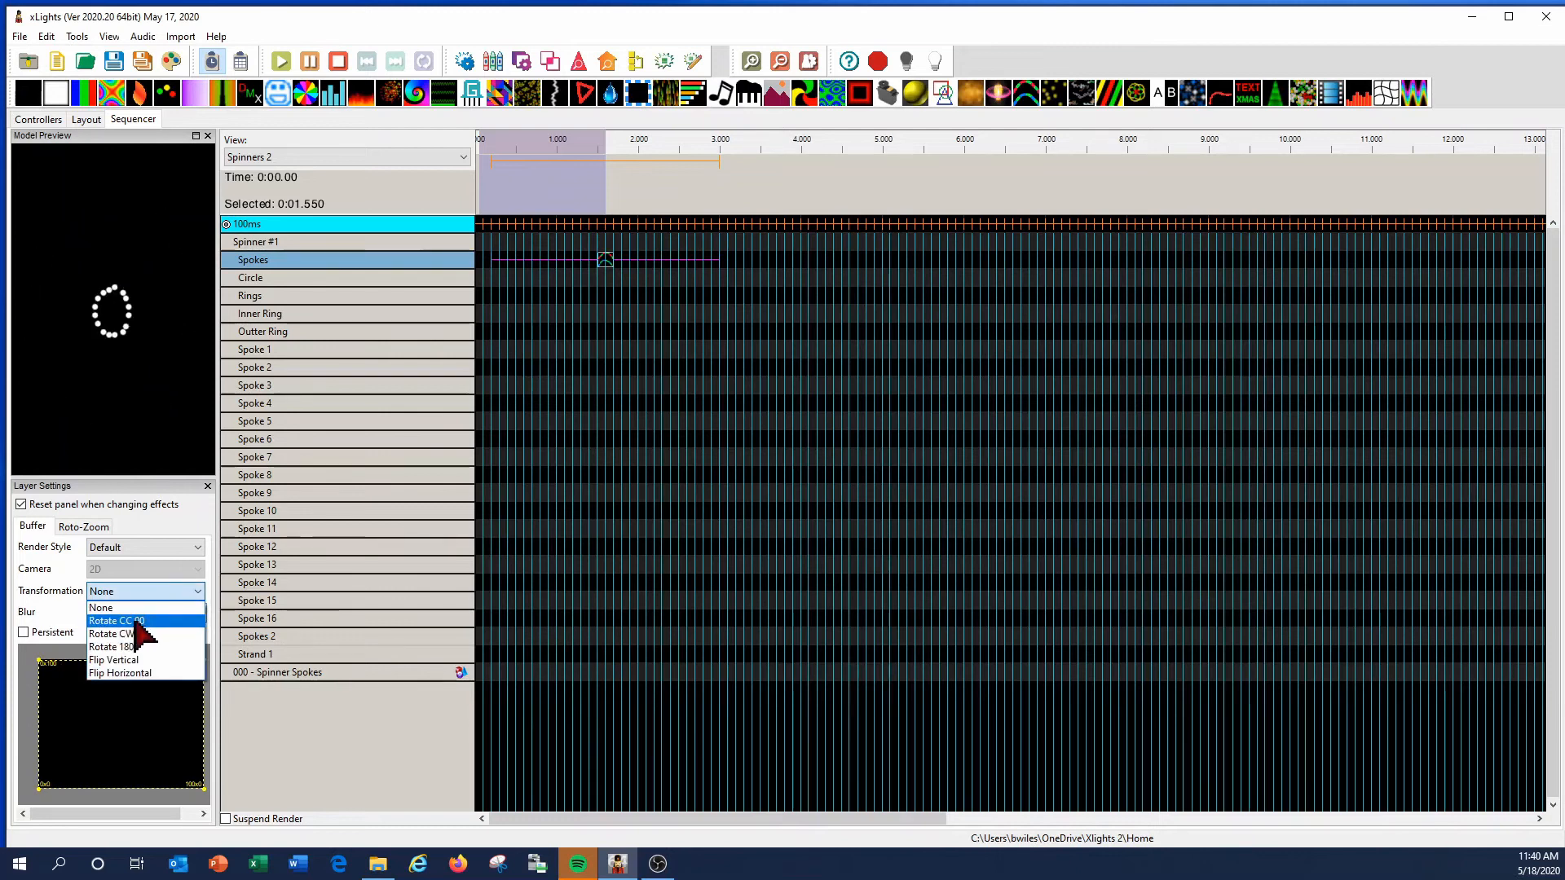
click(139, 621)
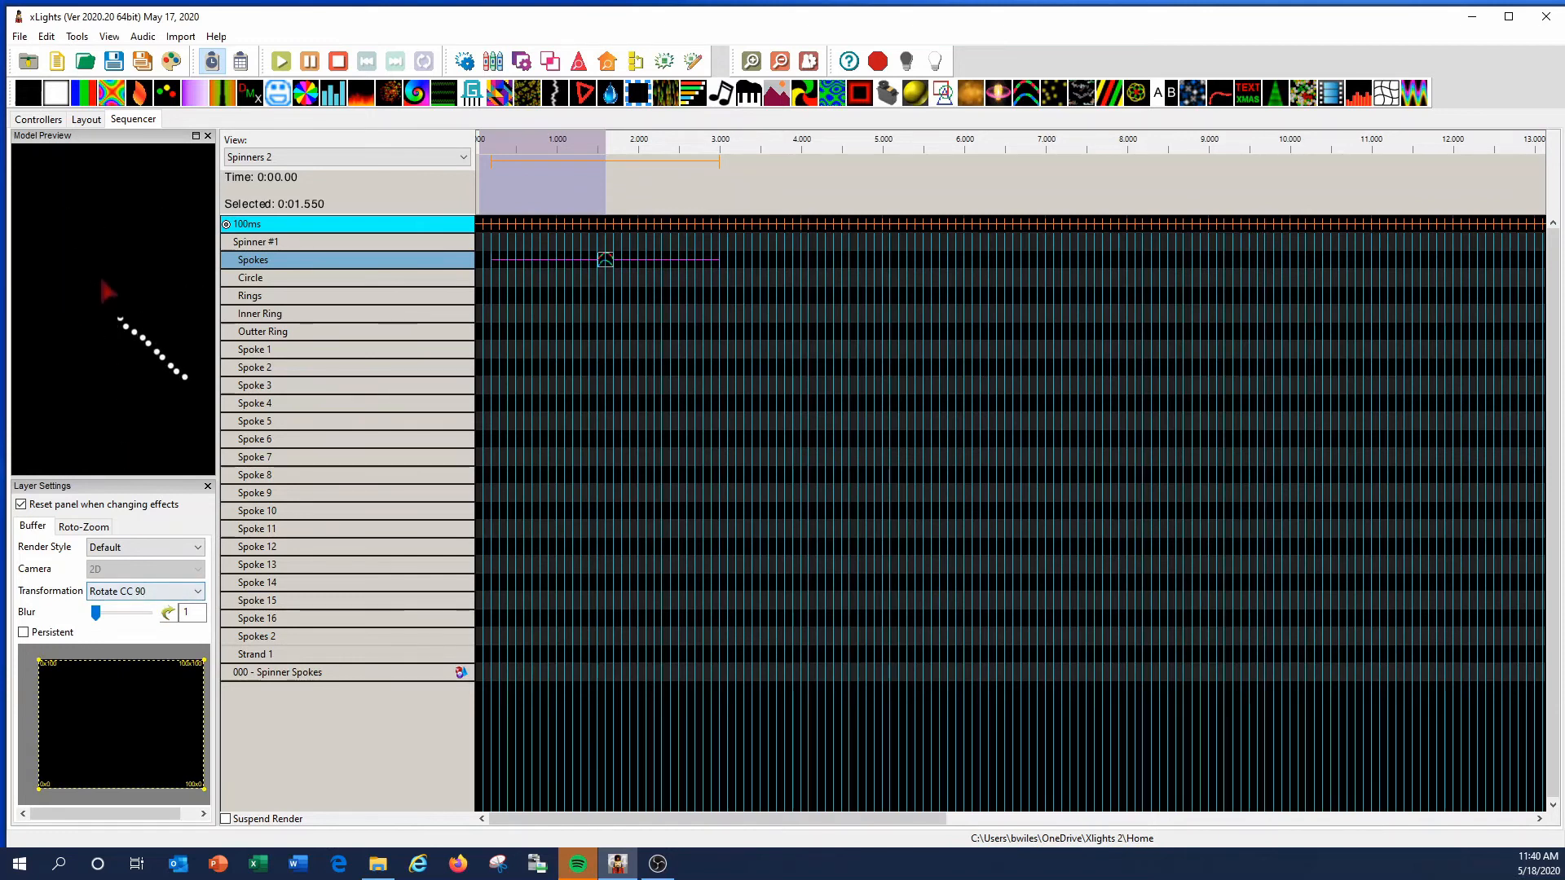
click(167, 593)
click(139, 607)
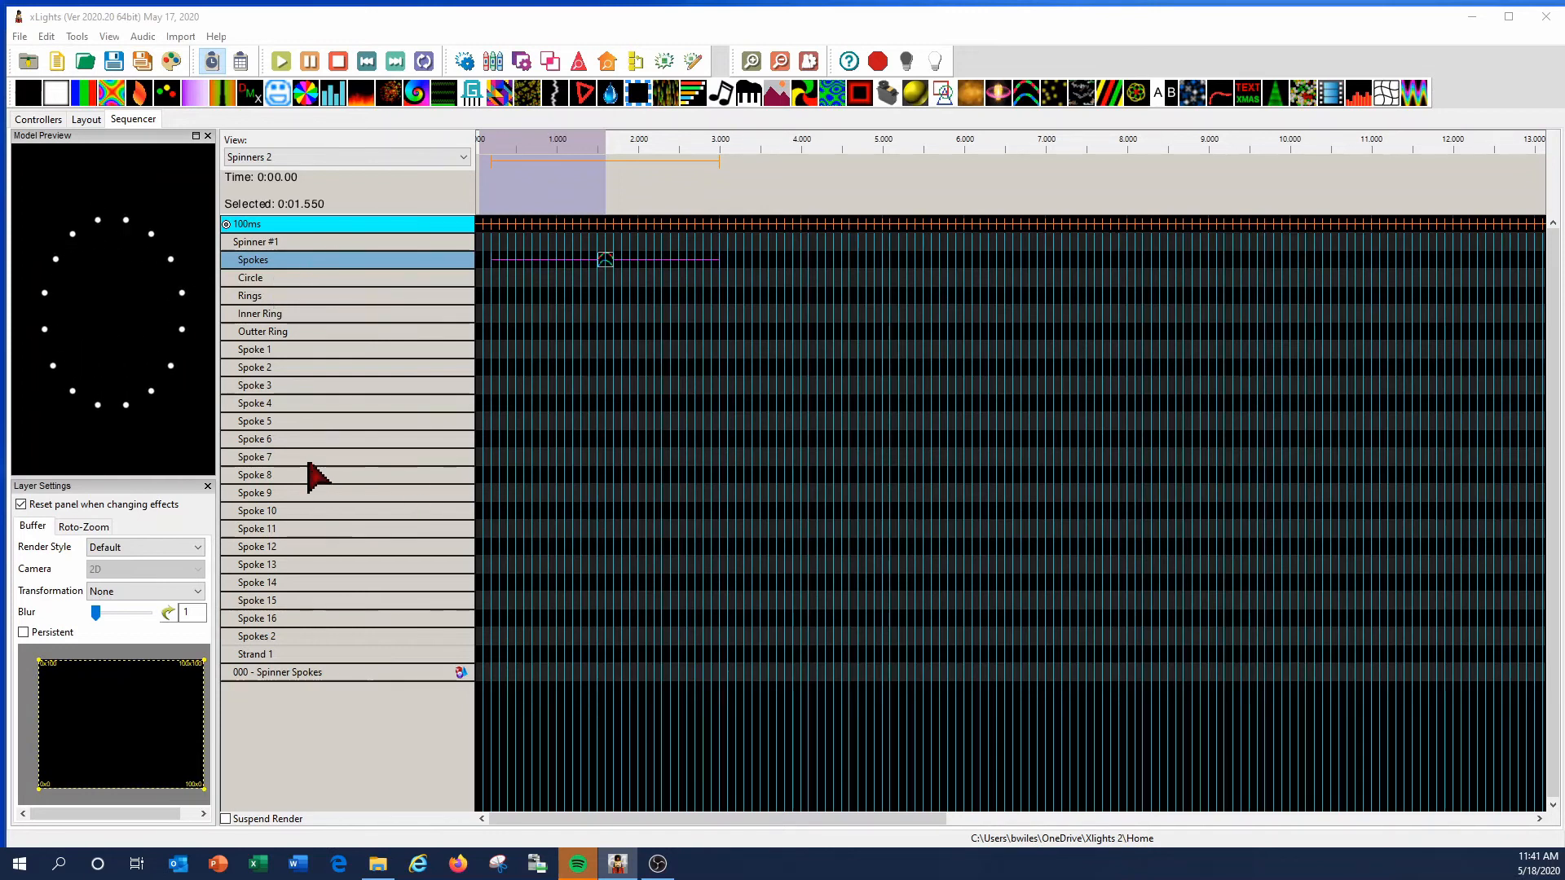
Copy the Spokes effect to the start of the 000 - Spinner Spokes group row.
click(301, 676)
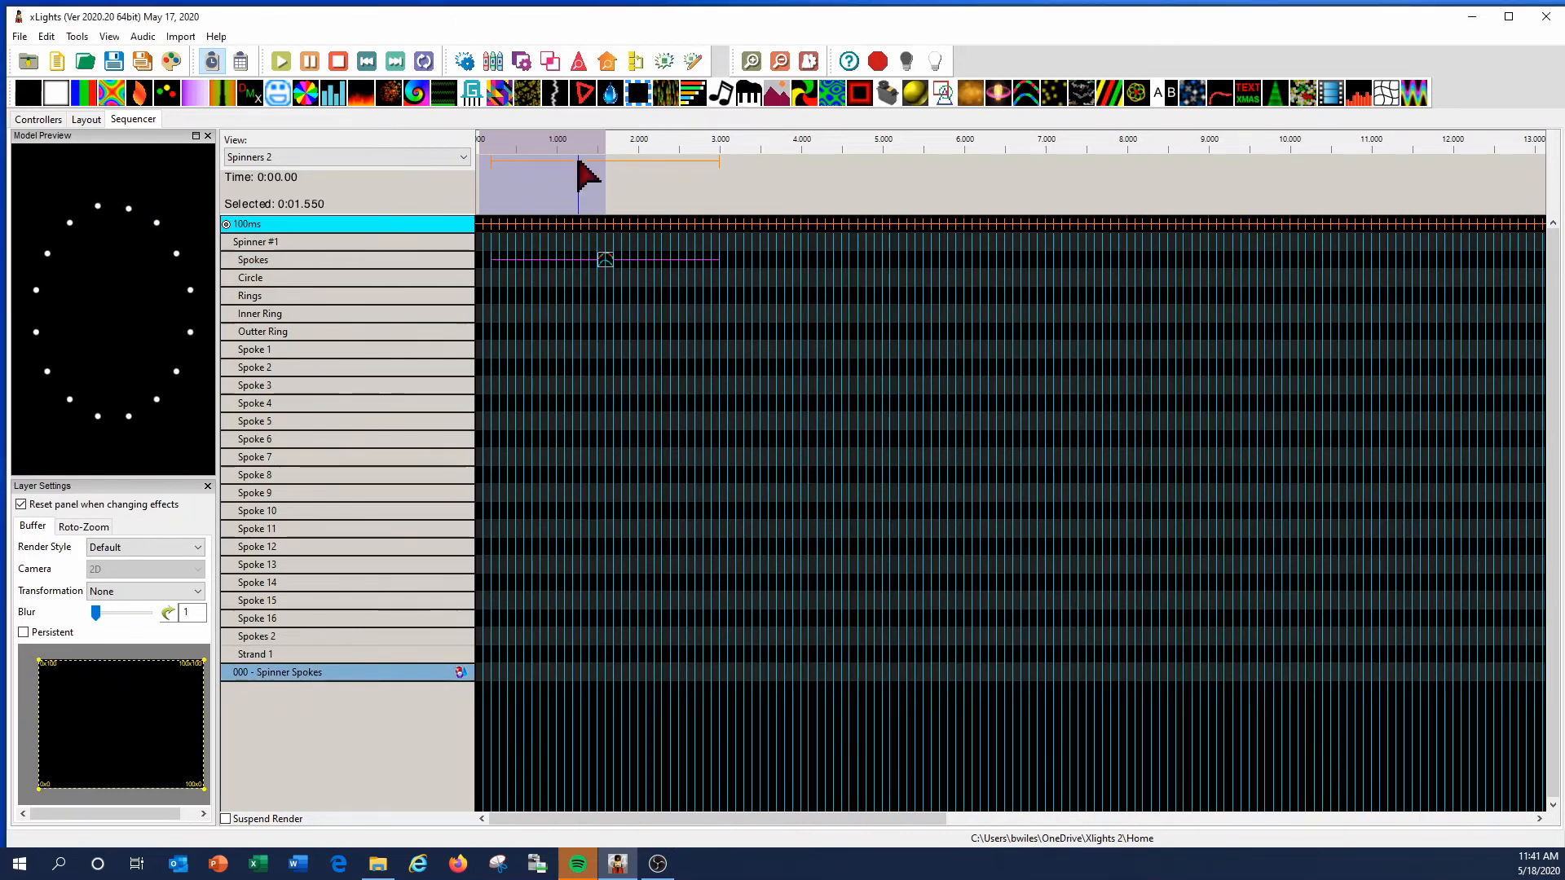
right_click(605, 260)
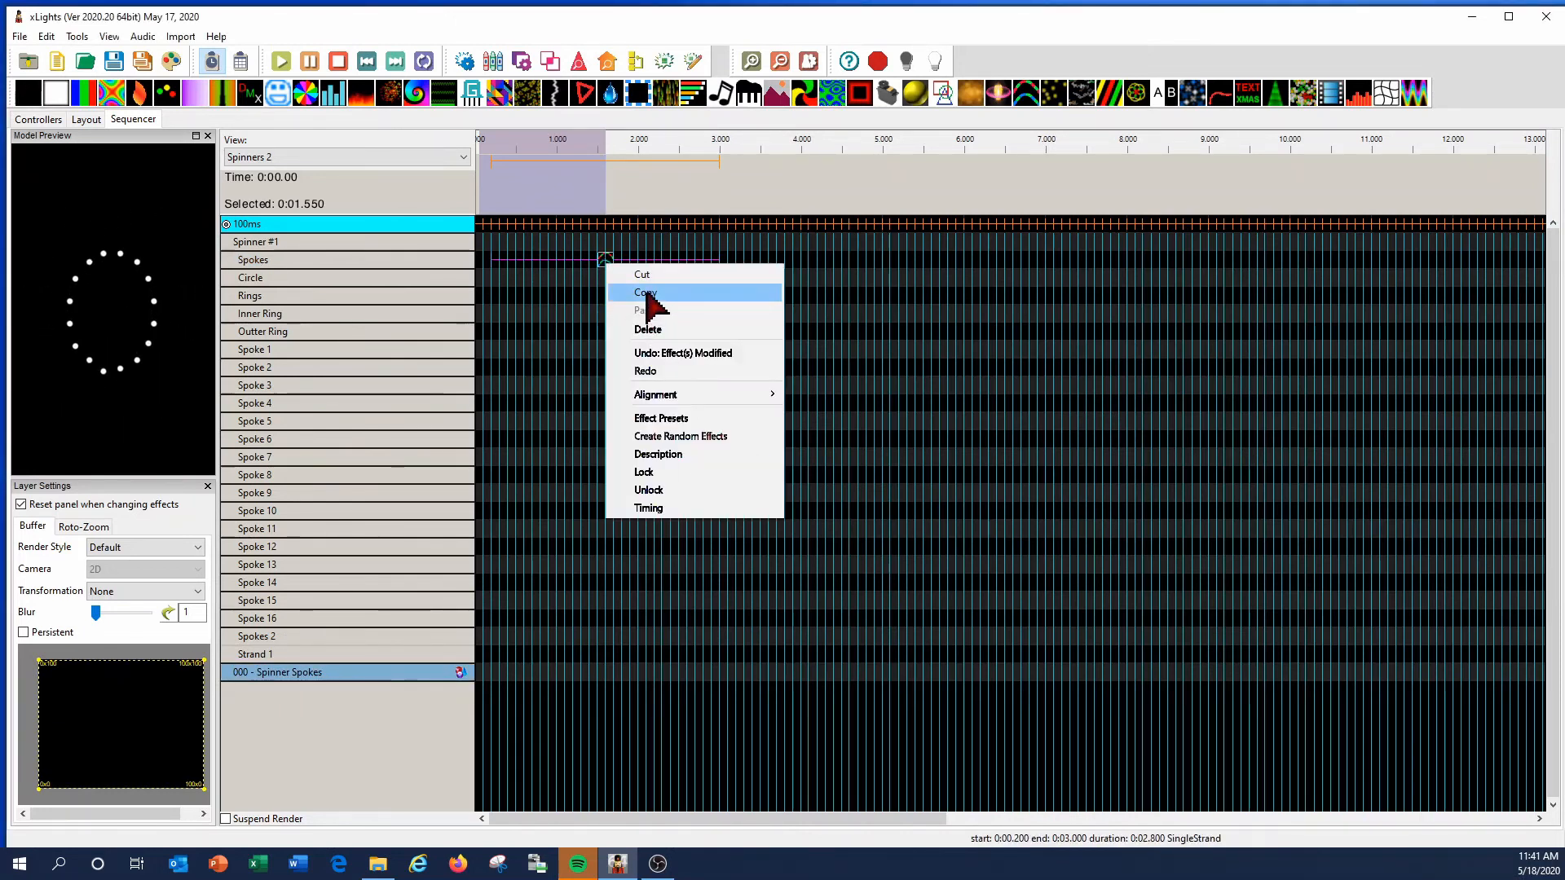
click(646, 294)
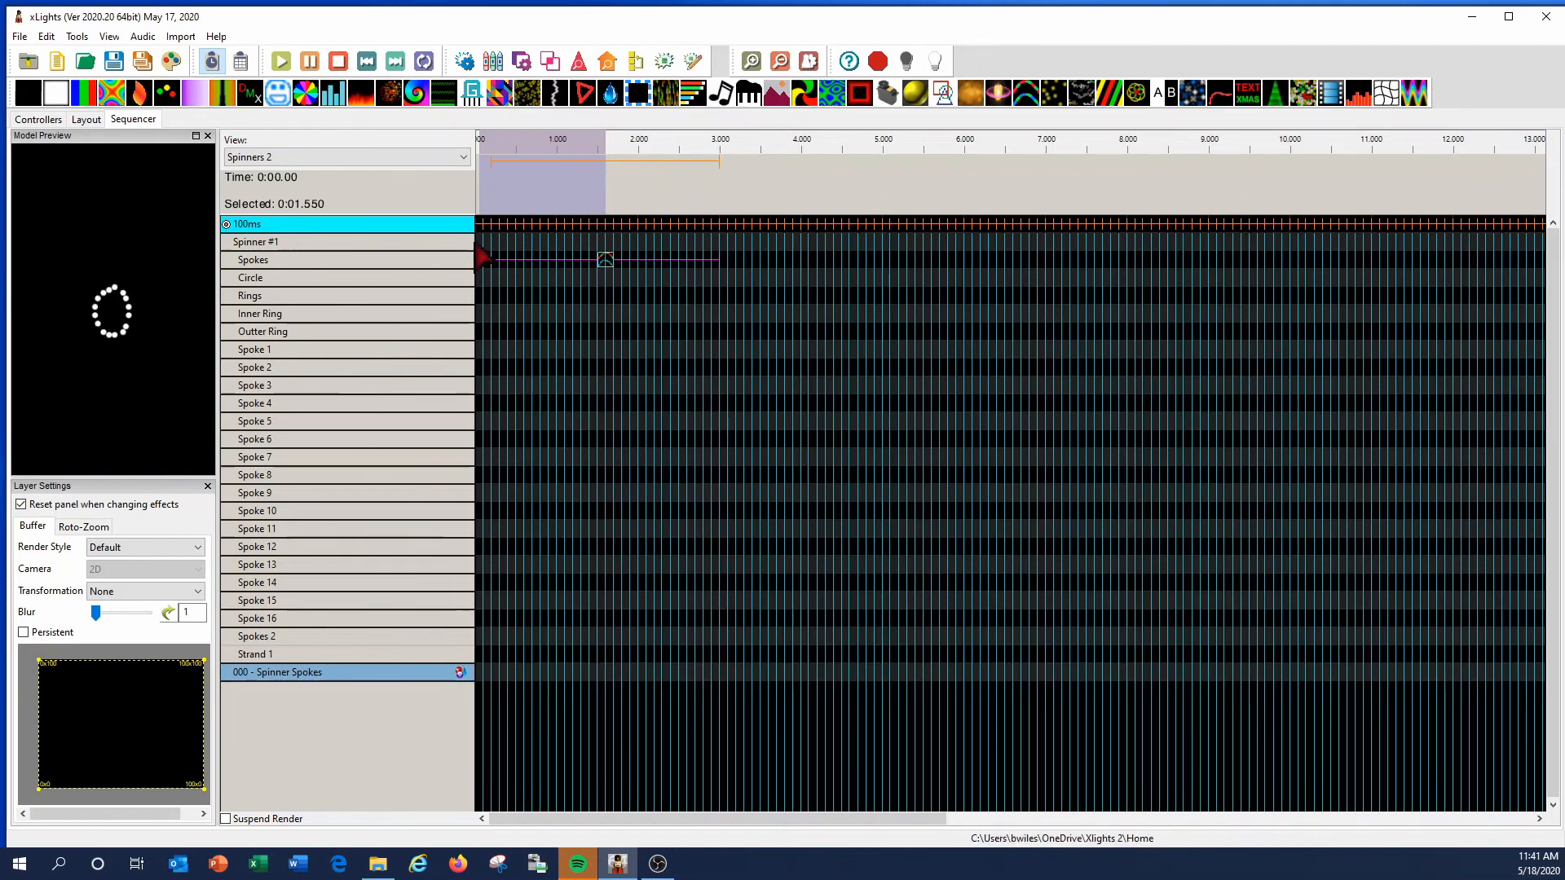
right_click(493, 678)
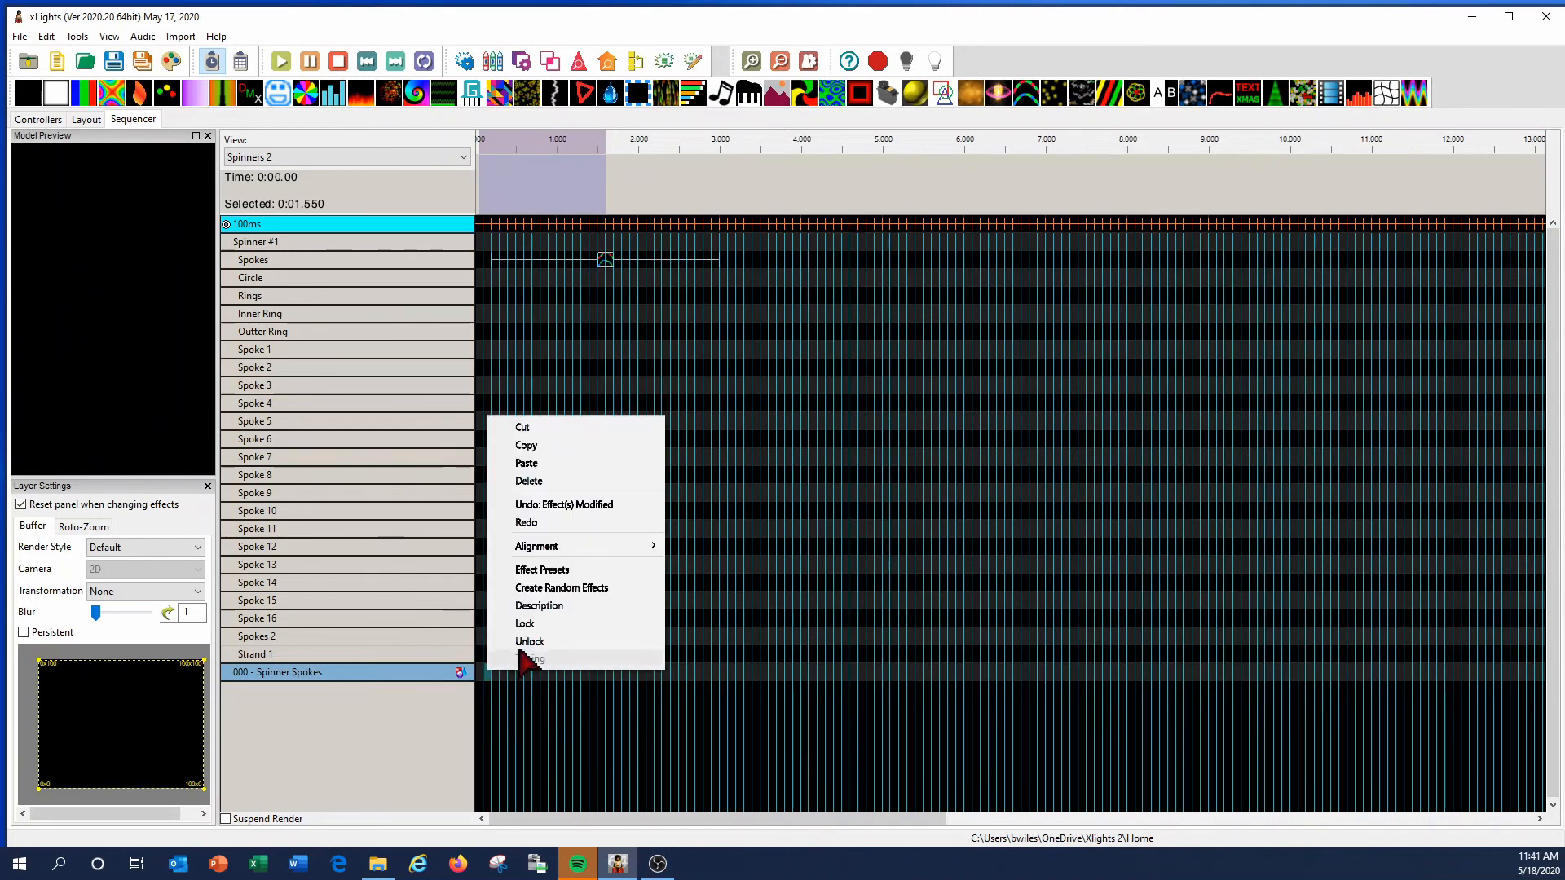
click(538, 457)
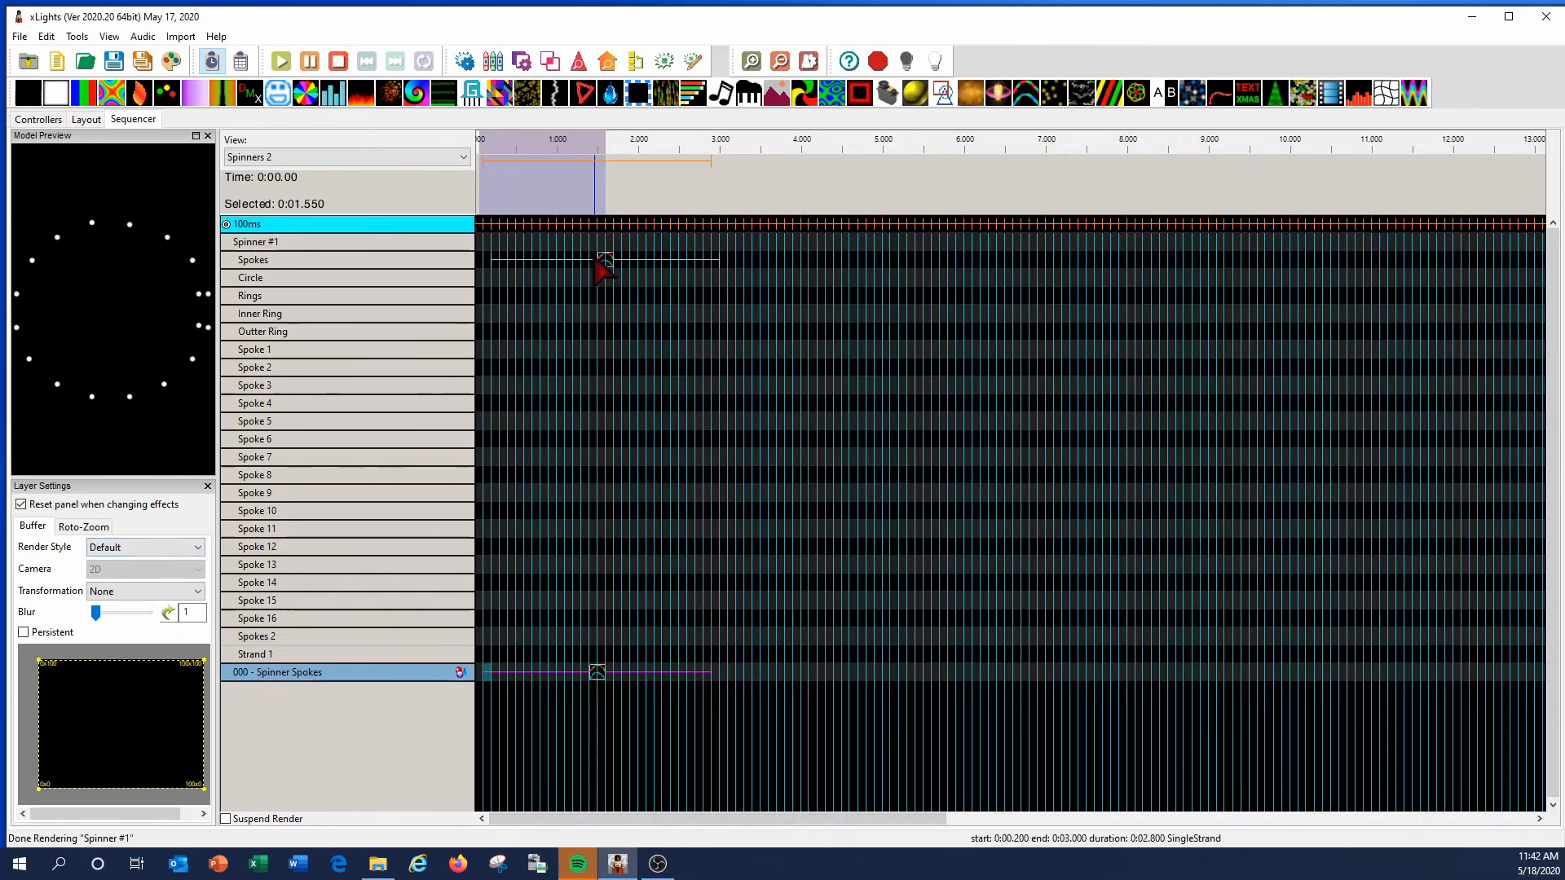
Review the Render Style options for the Spokes effect, keeping Default, and preview the Spinner Spokes group effect.
click(522, 261)
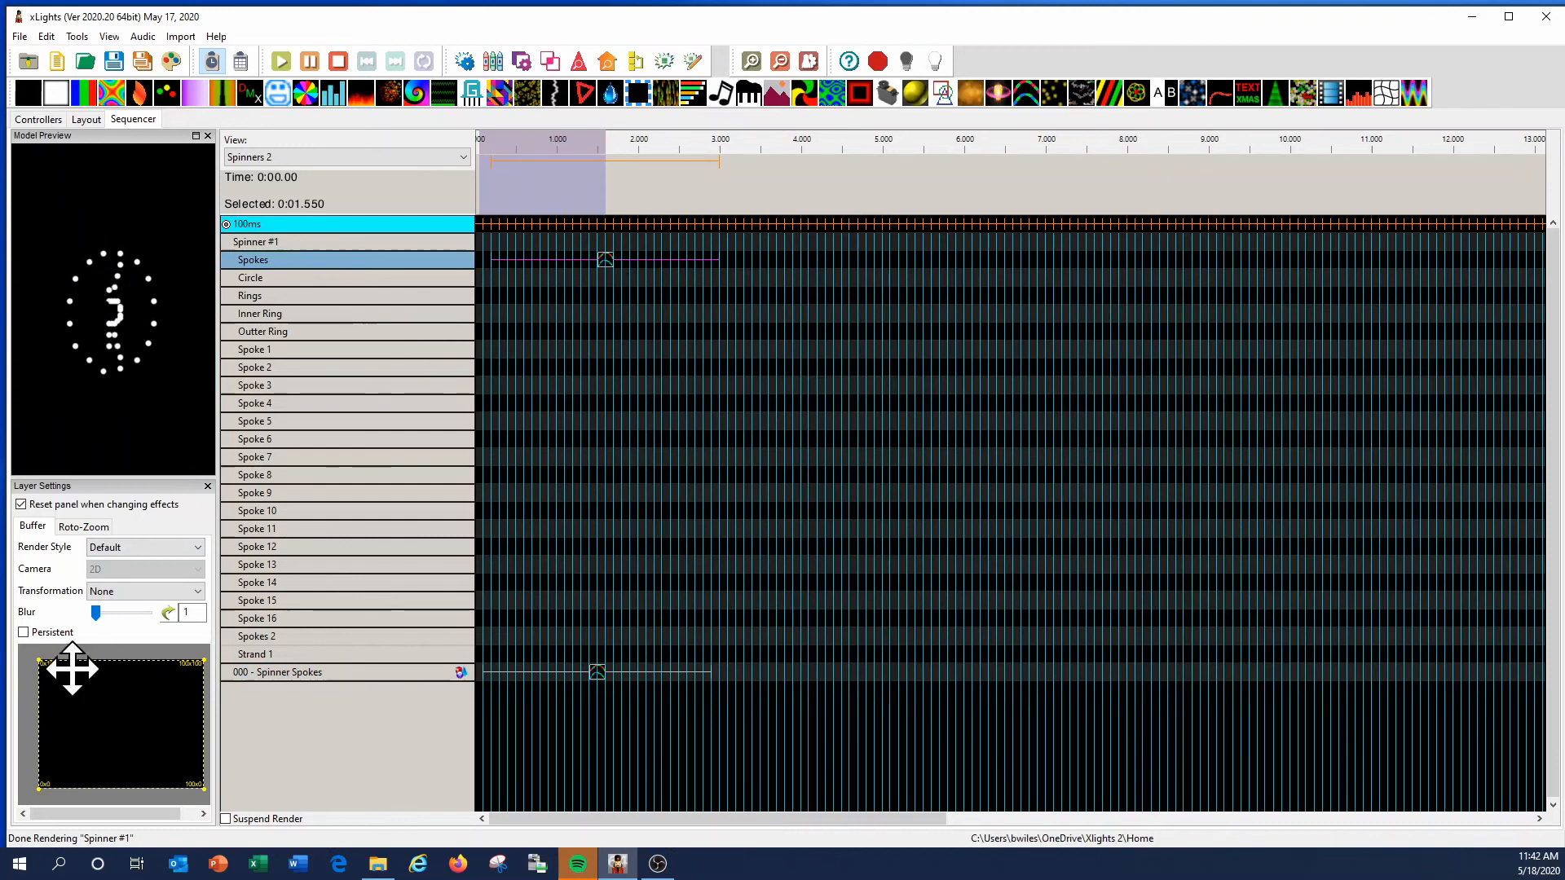
click(115, 548)
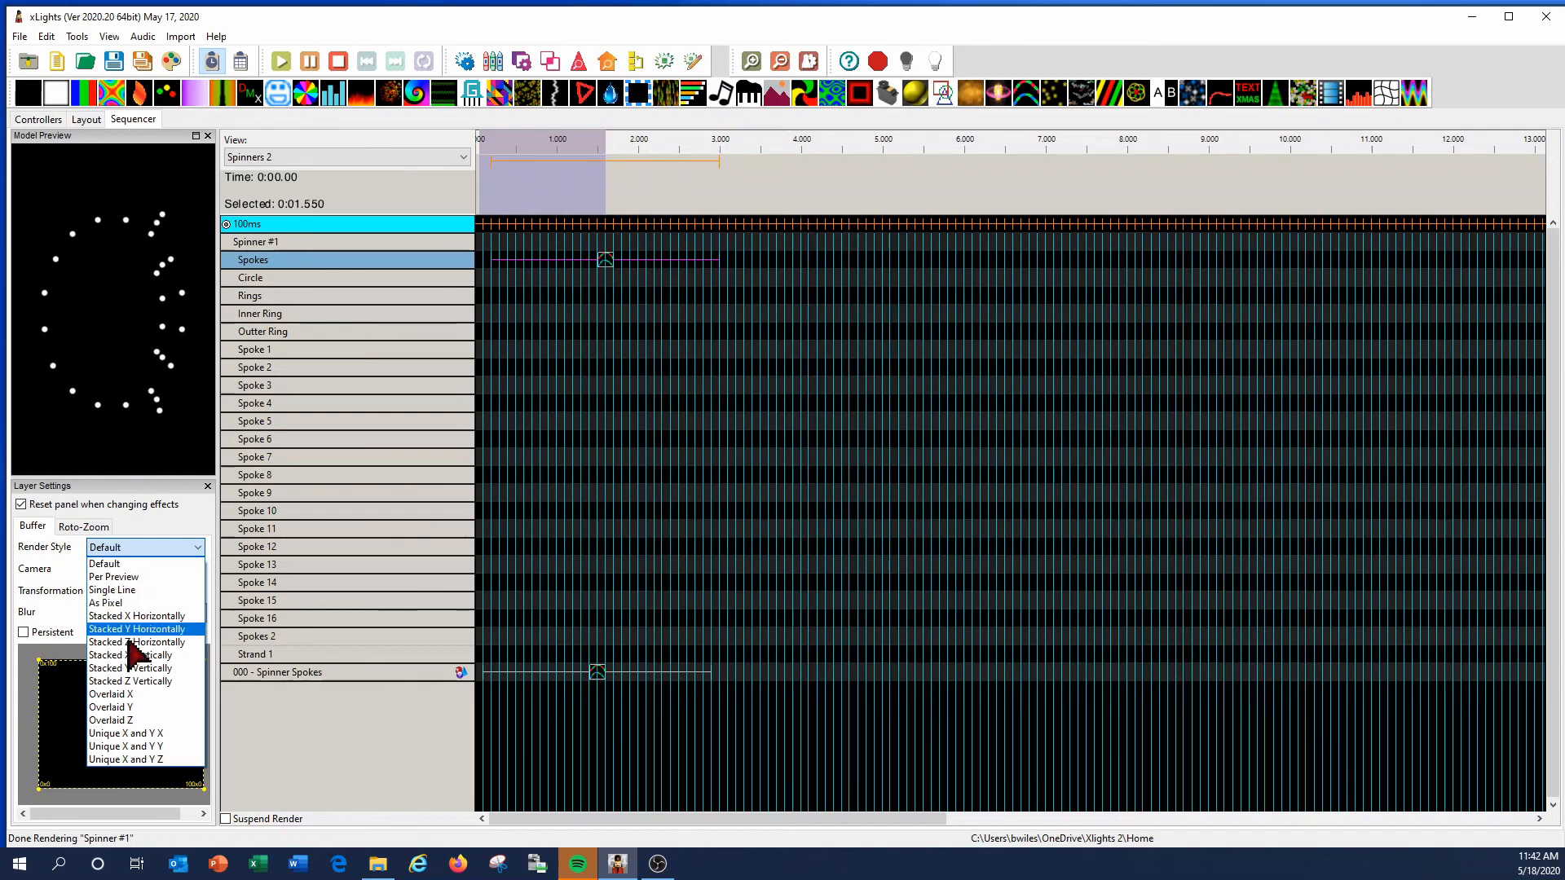
click(122, 564)
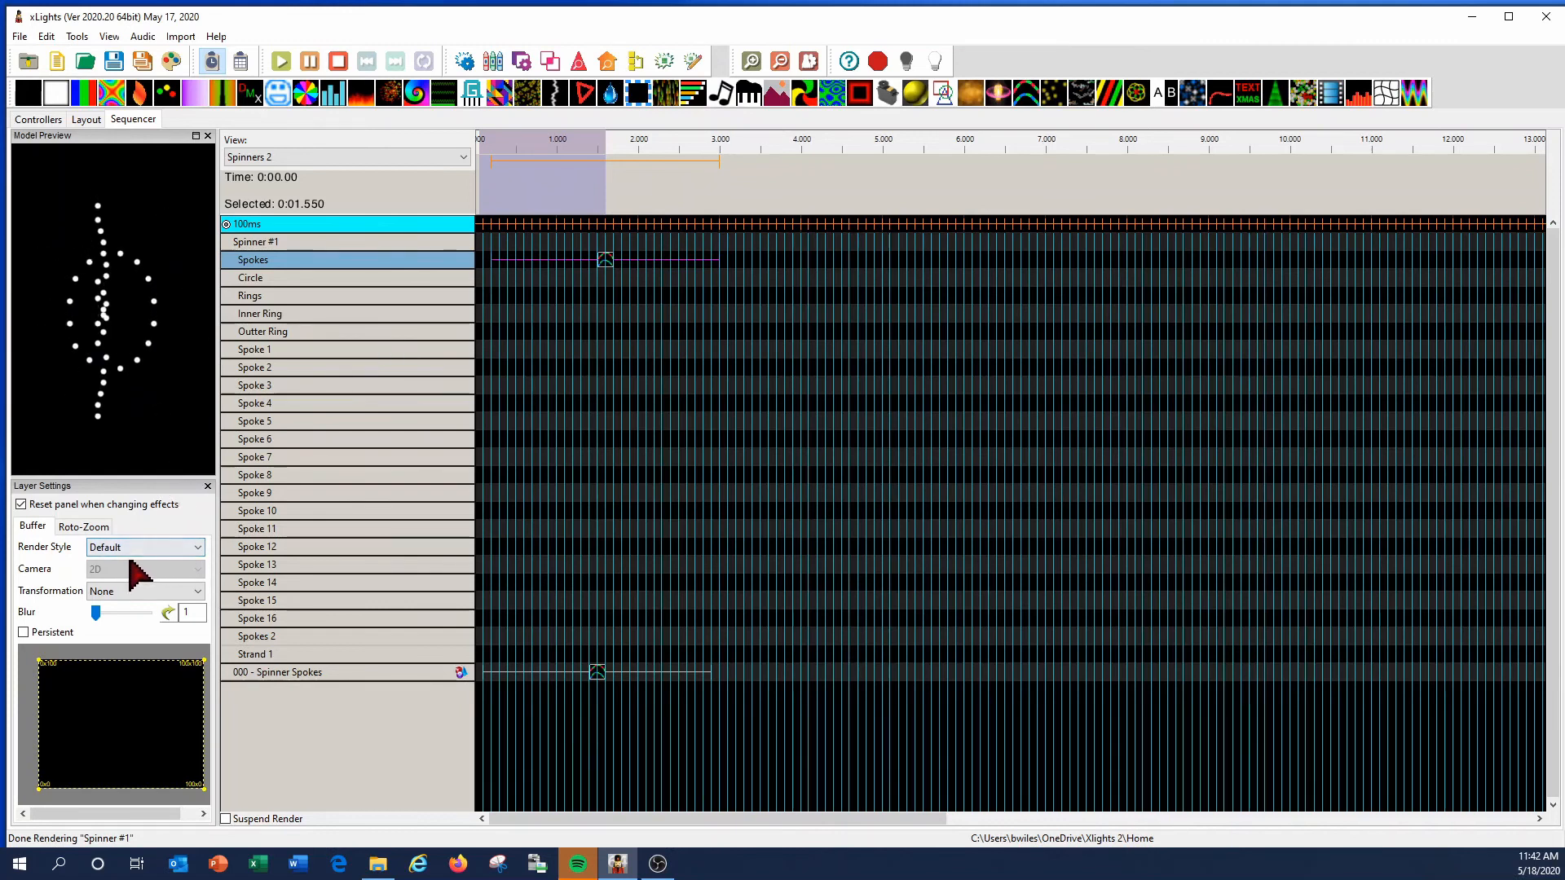
click(603, 678)
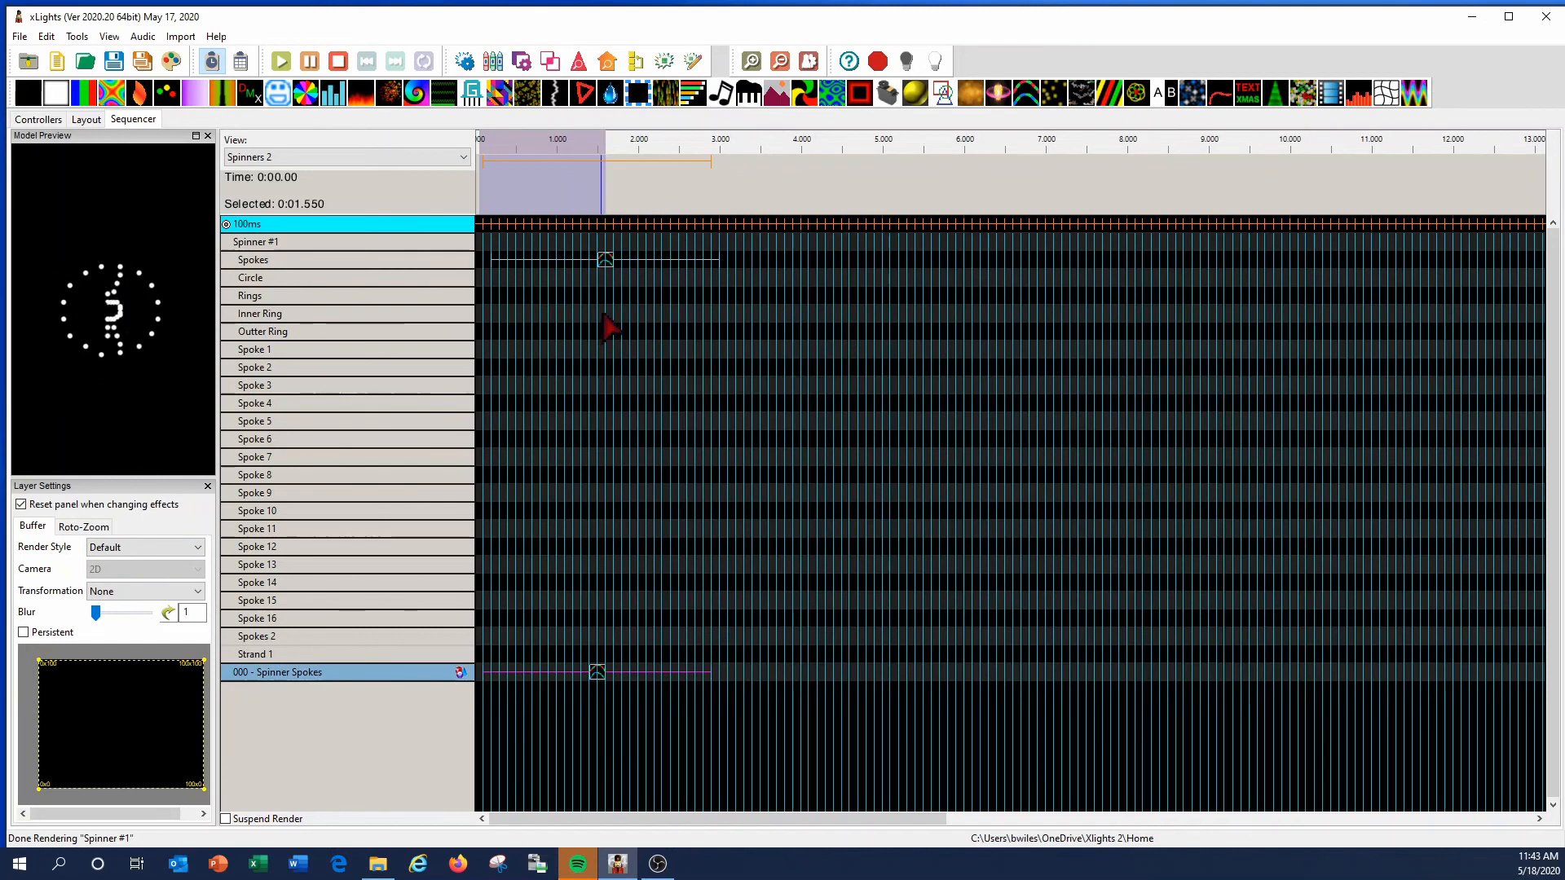
Expand and collapse the 000 - Spinner Spokes group's members, and set its effect's Render Style to Per Model Default.
double_click(360, 674)
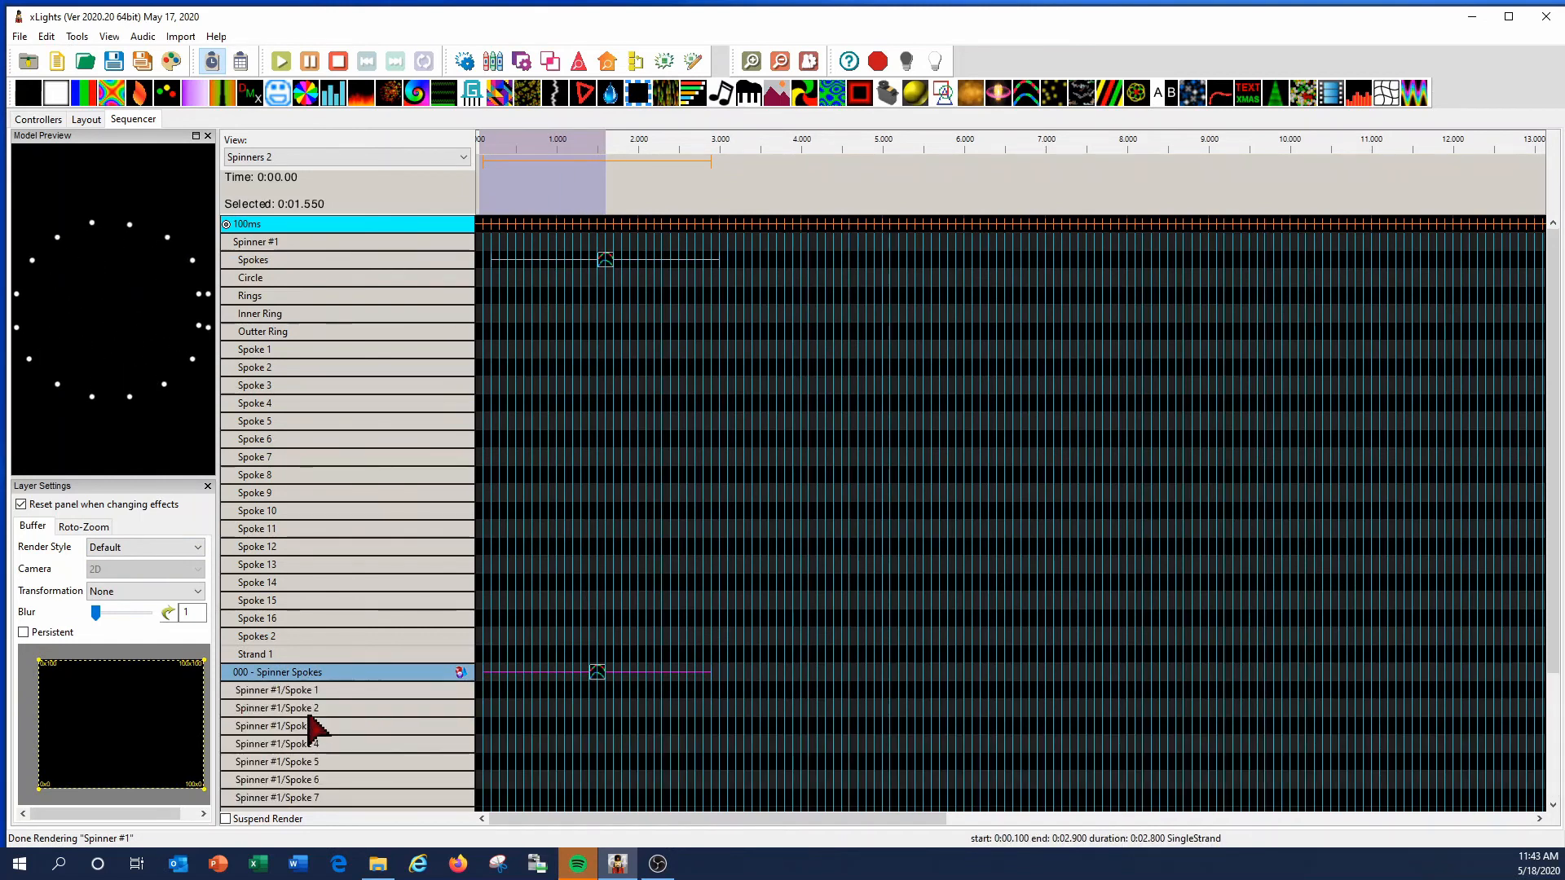
double_click(298, 677)
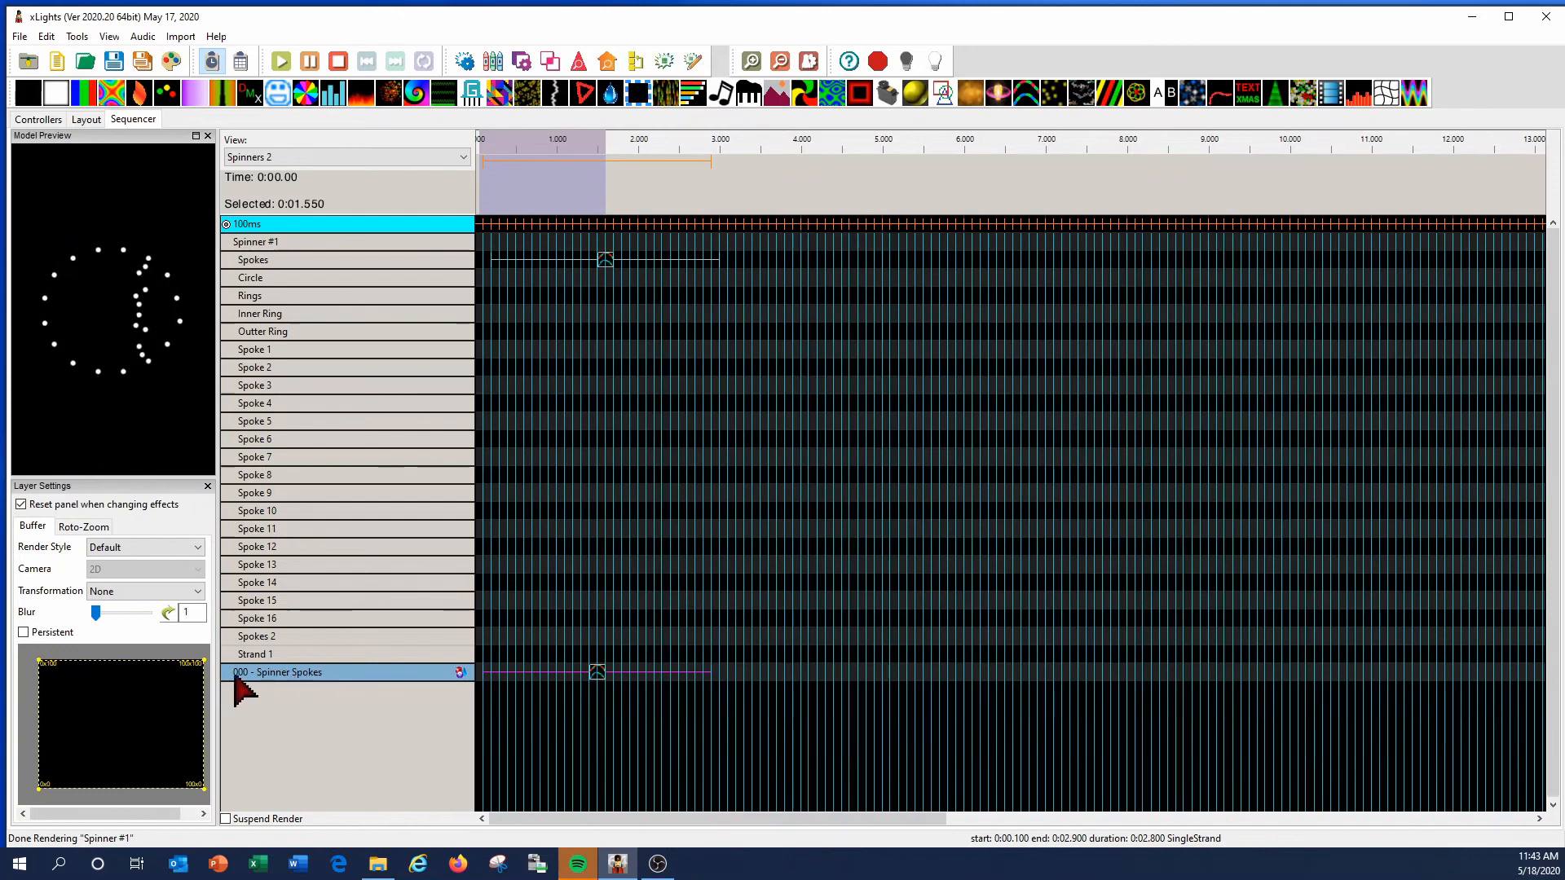
click(165, 548)
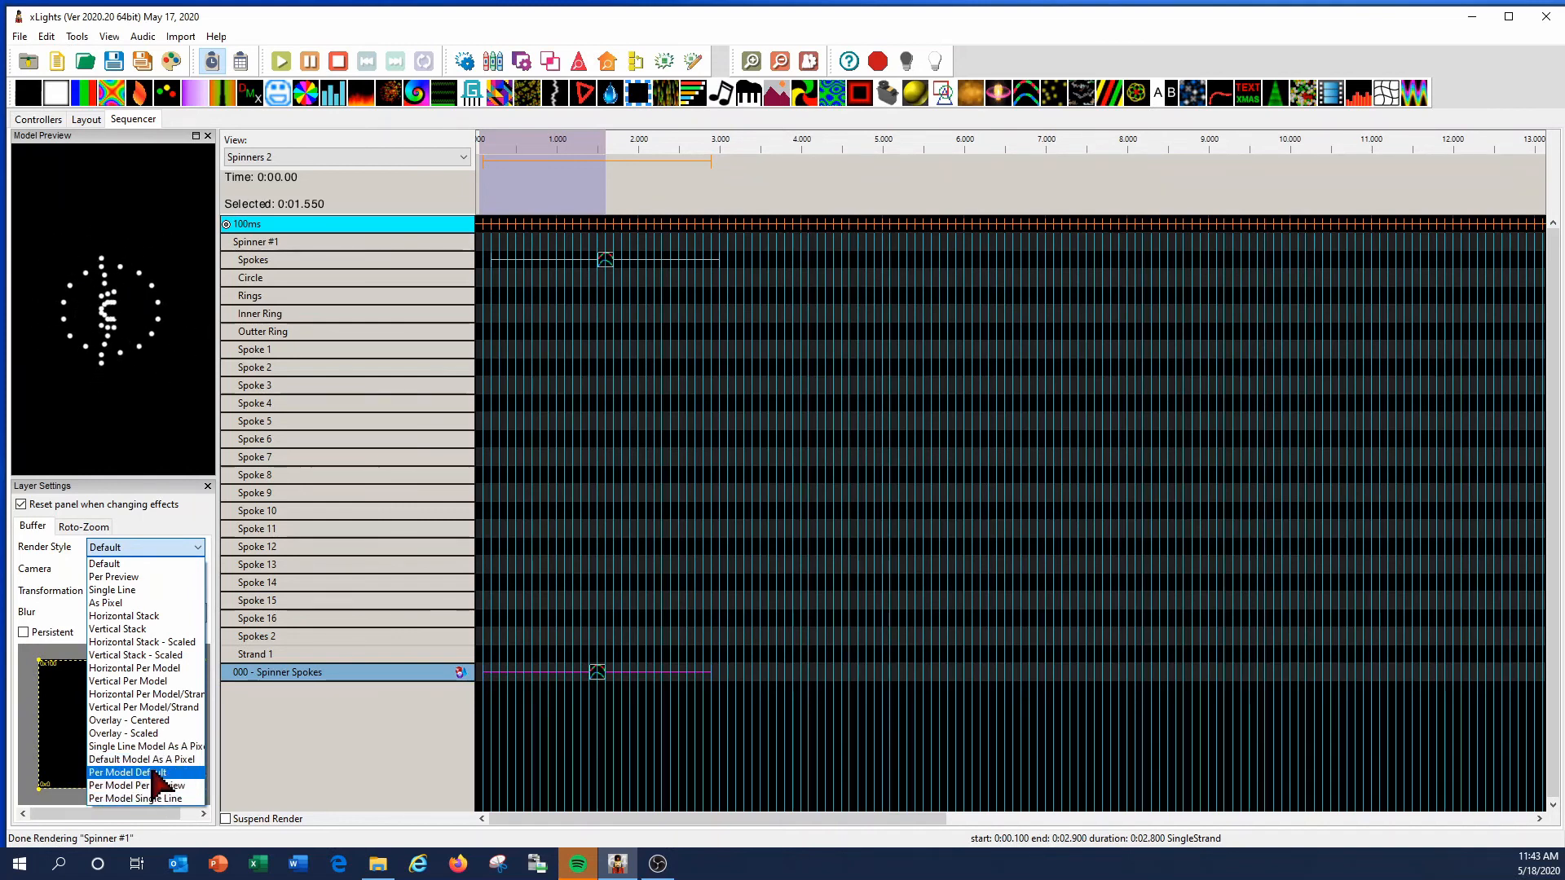
click(153, 773)
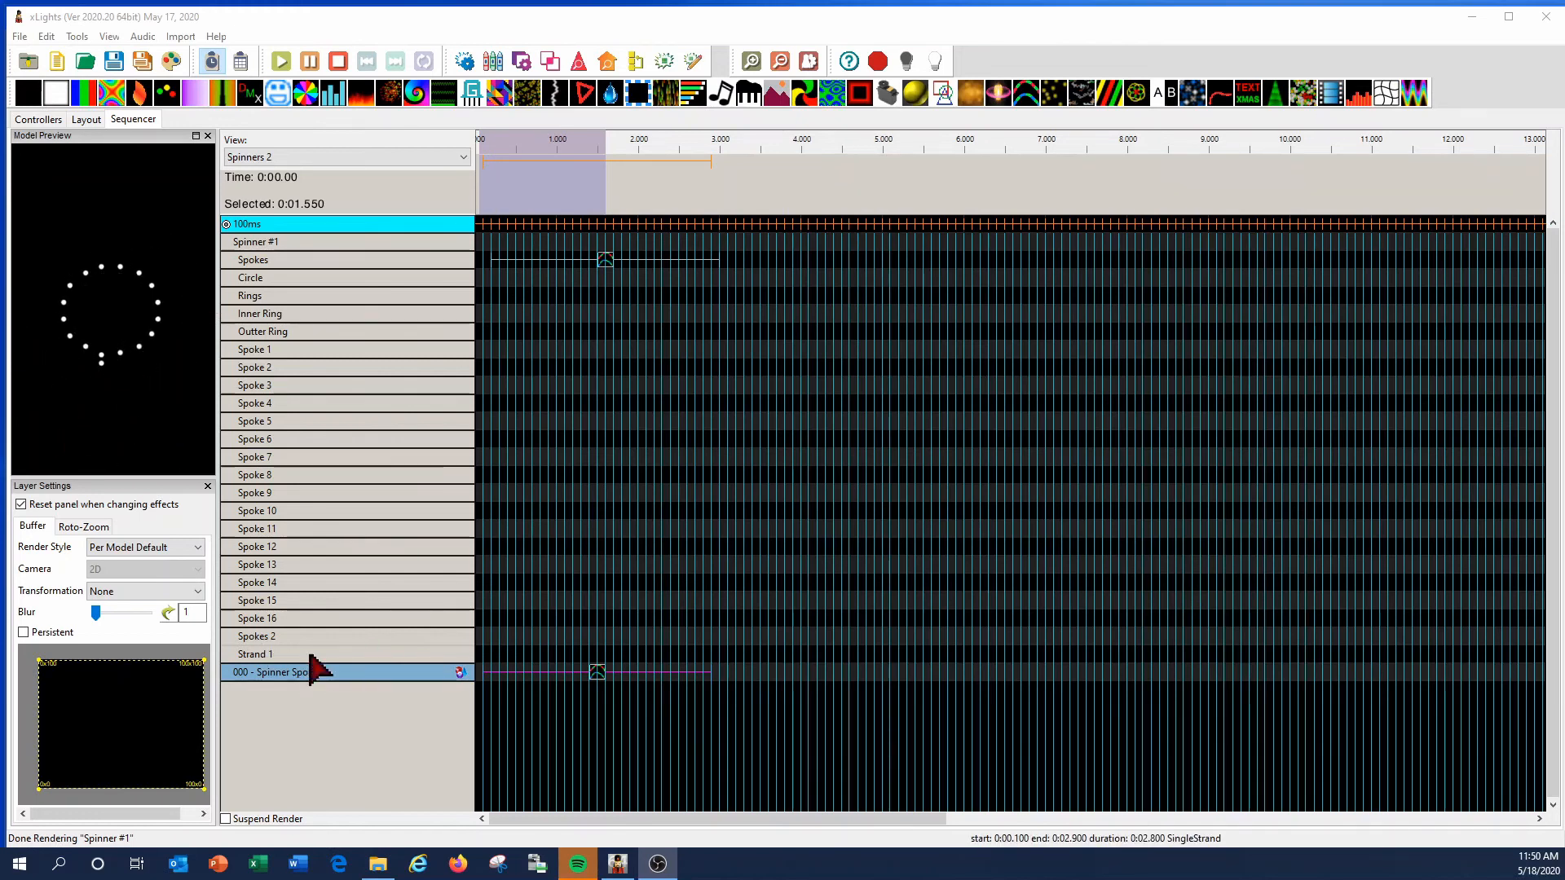
Open the Spoke 1 submodel of Spinner #1 in the layout and inspect its selected nodes in the enlarged node grid.
click(85, 120)
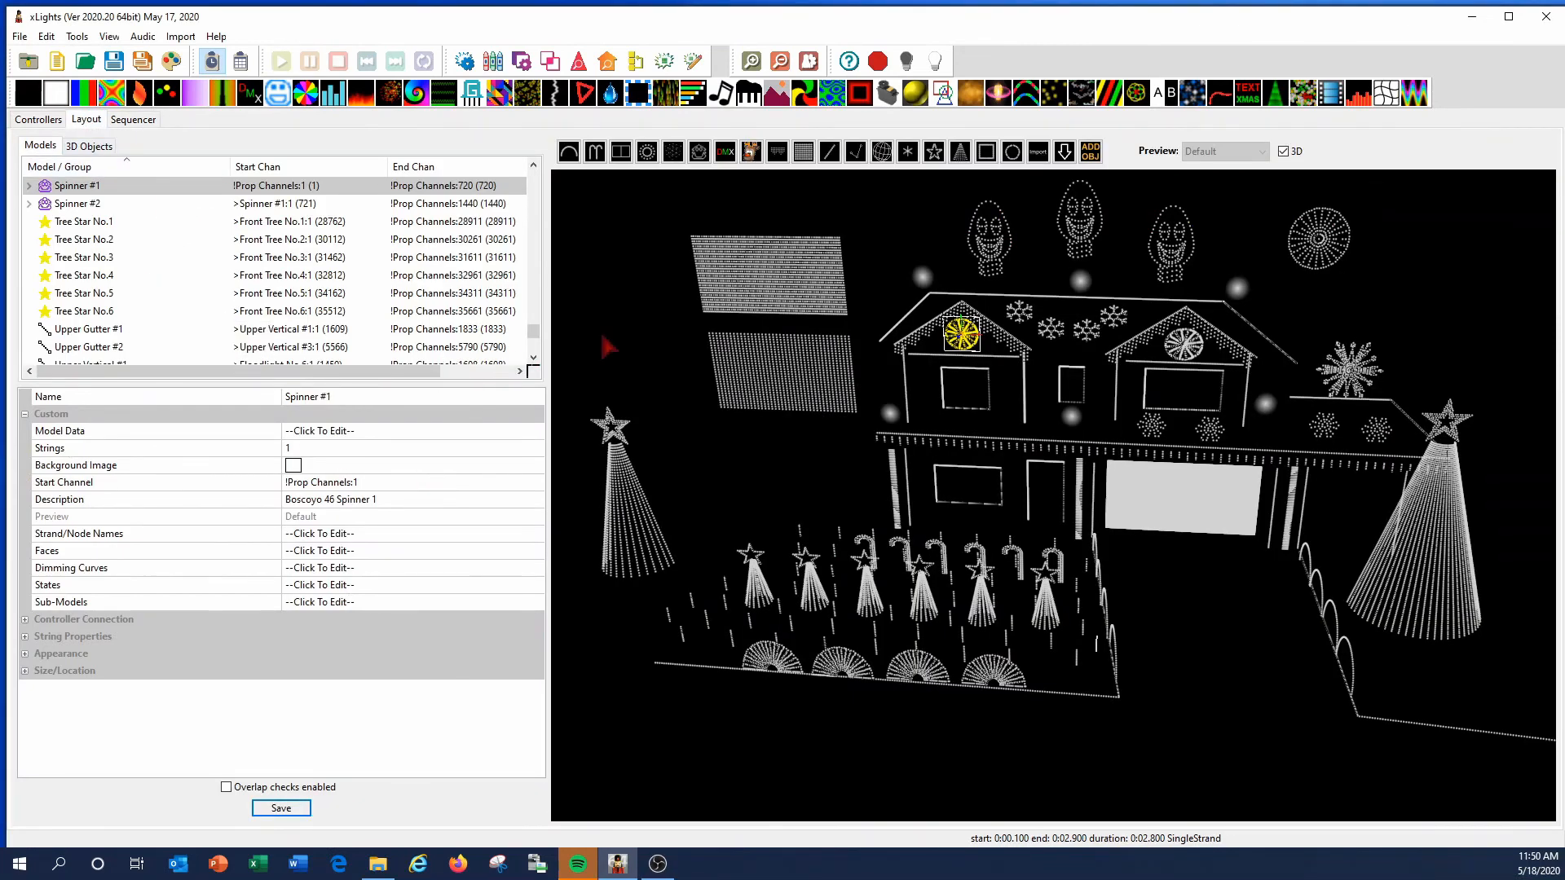
click(469, 603)
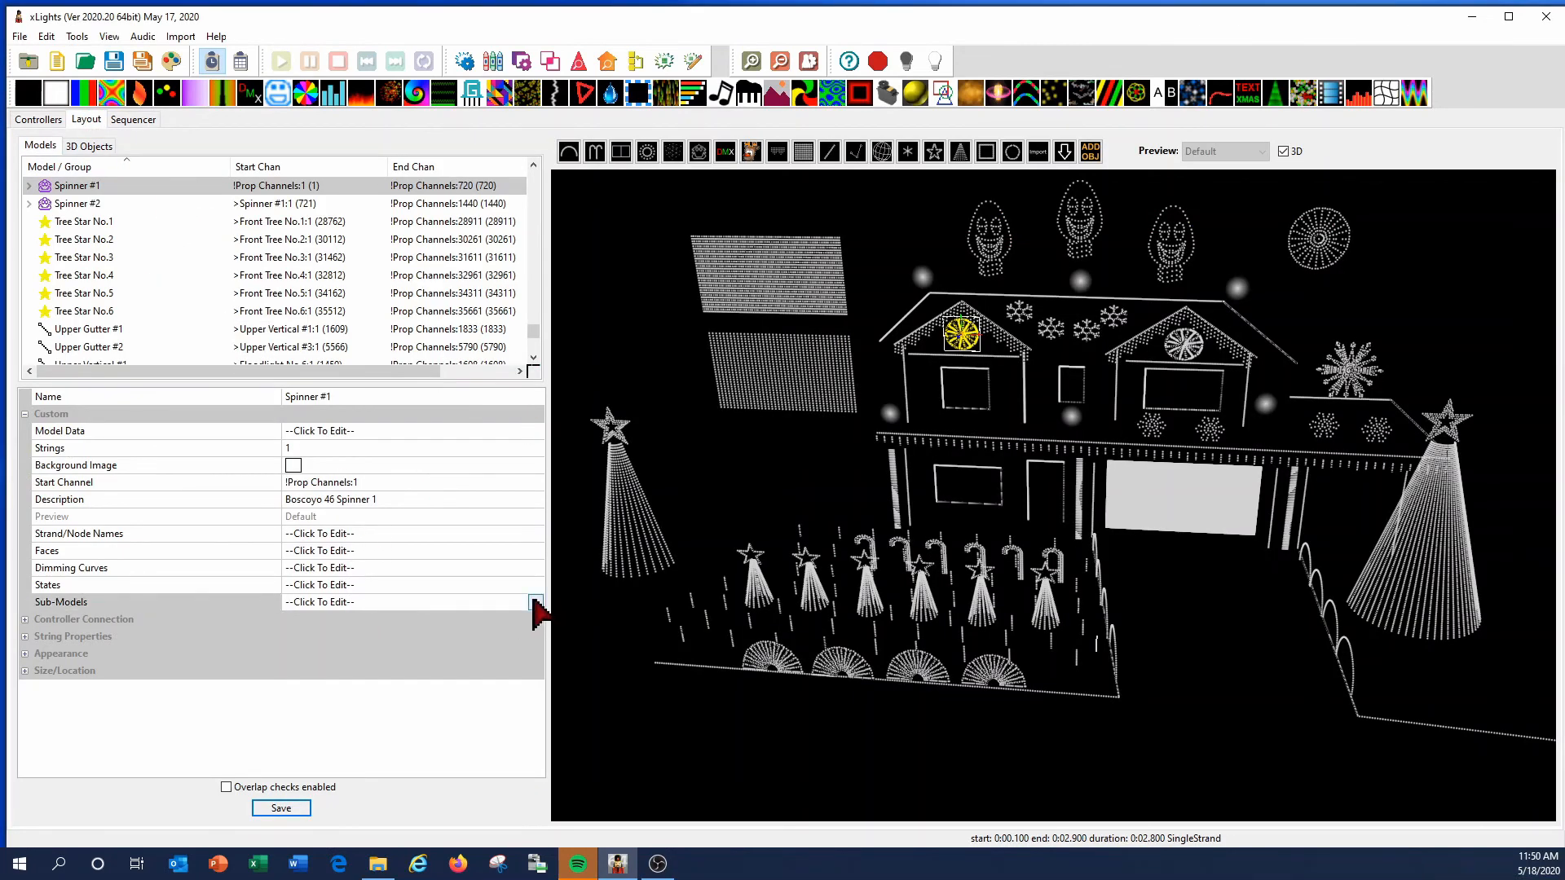
click(535, 603)
click(685, 10)
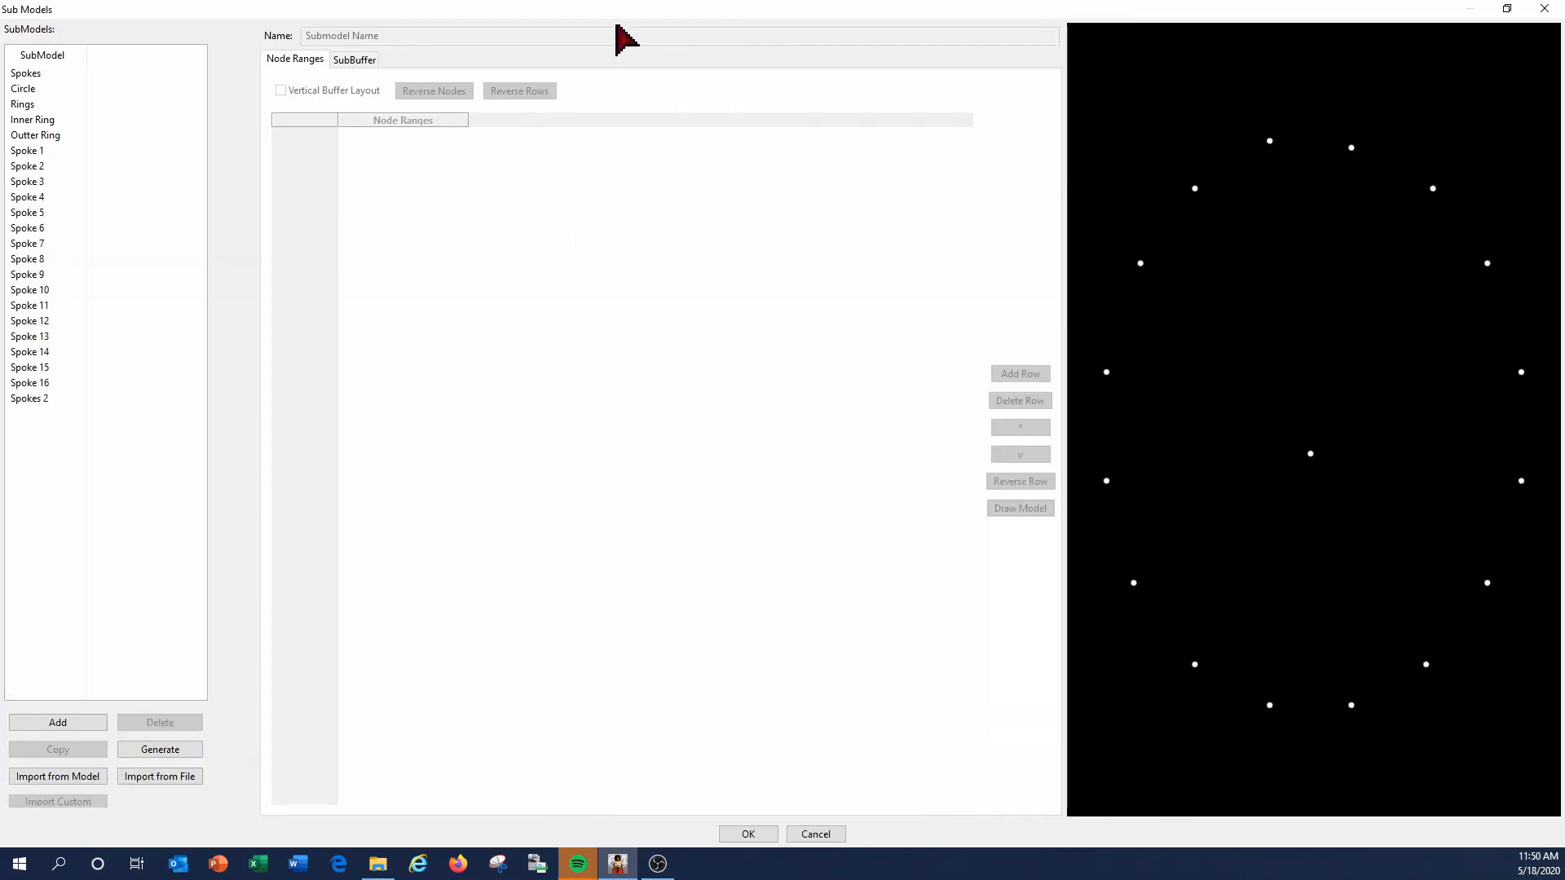
click(18, 153)
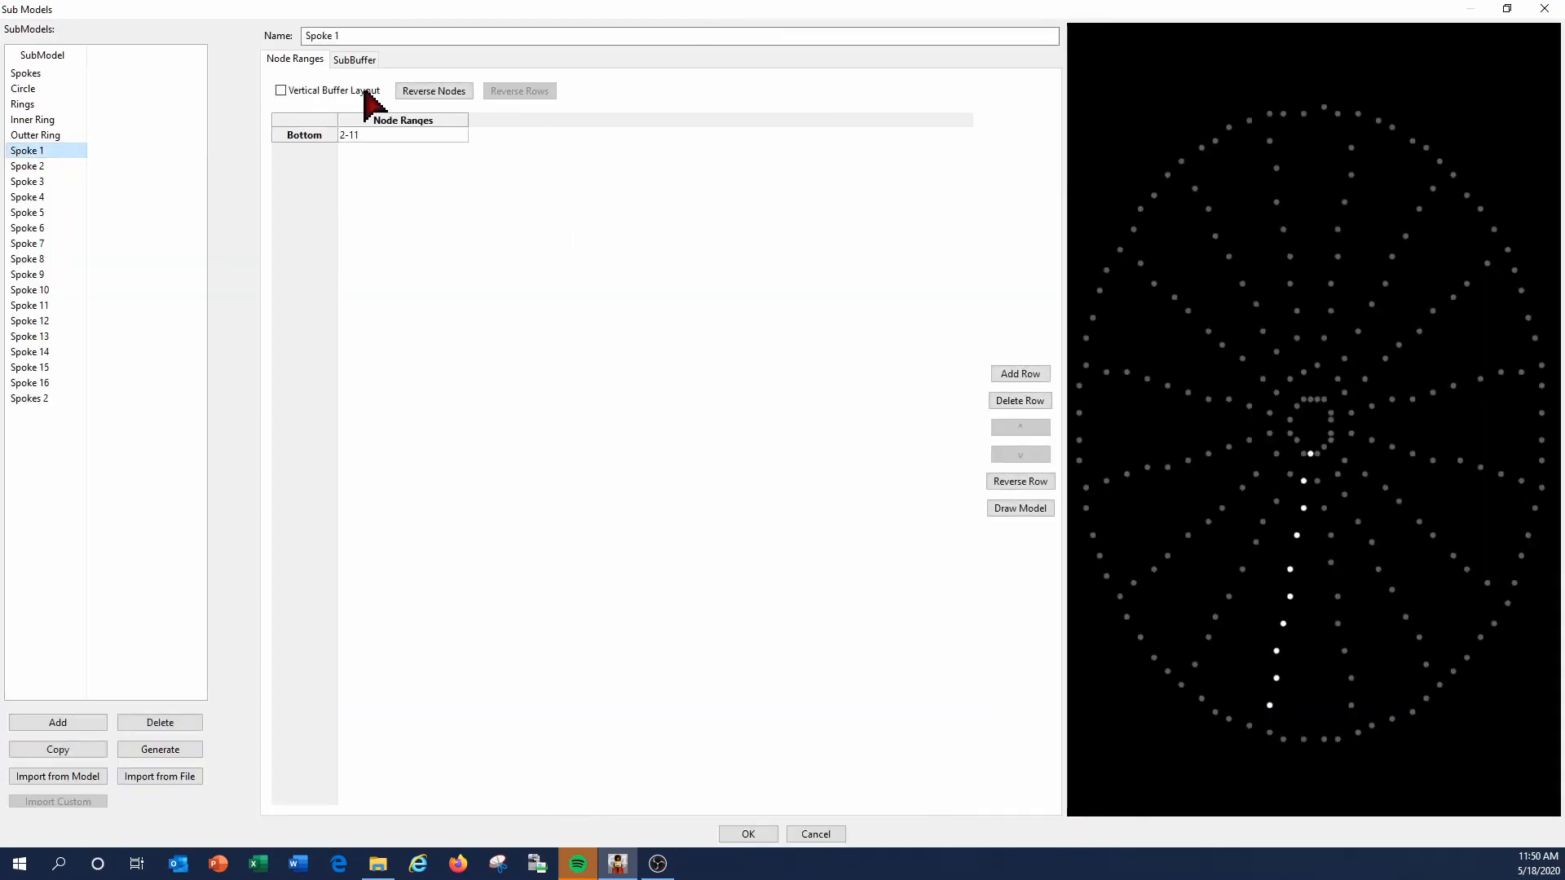
double_click(298, 137)
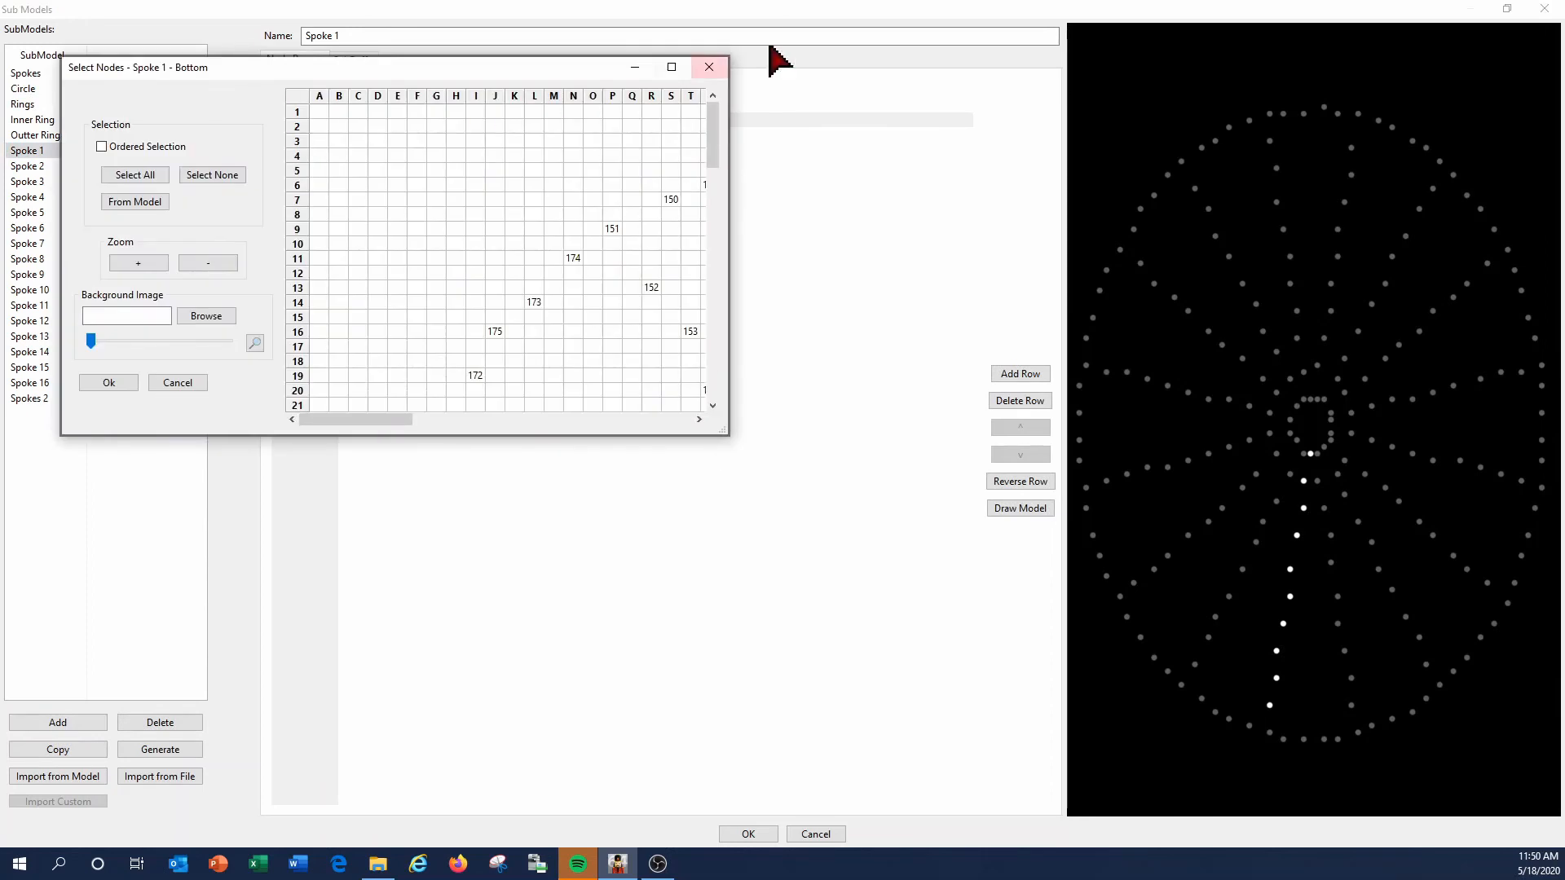
click(682, 71)
scroll(1067, 570, down, 13)
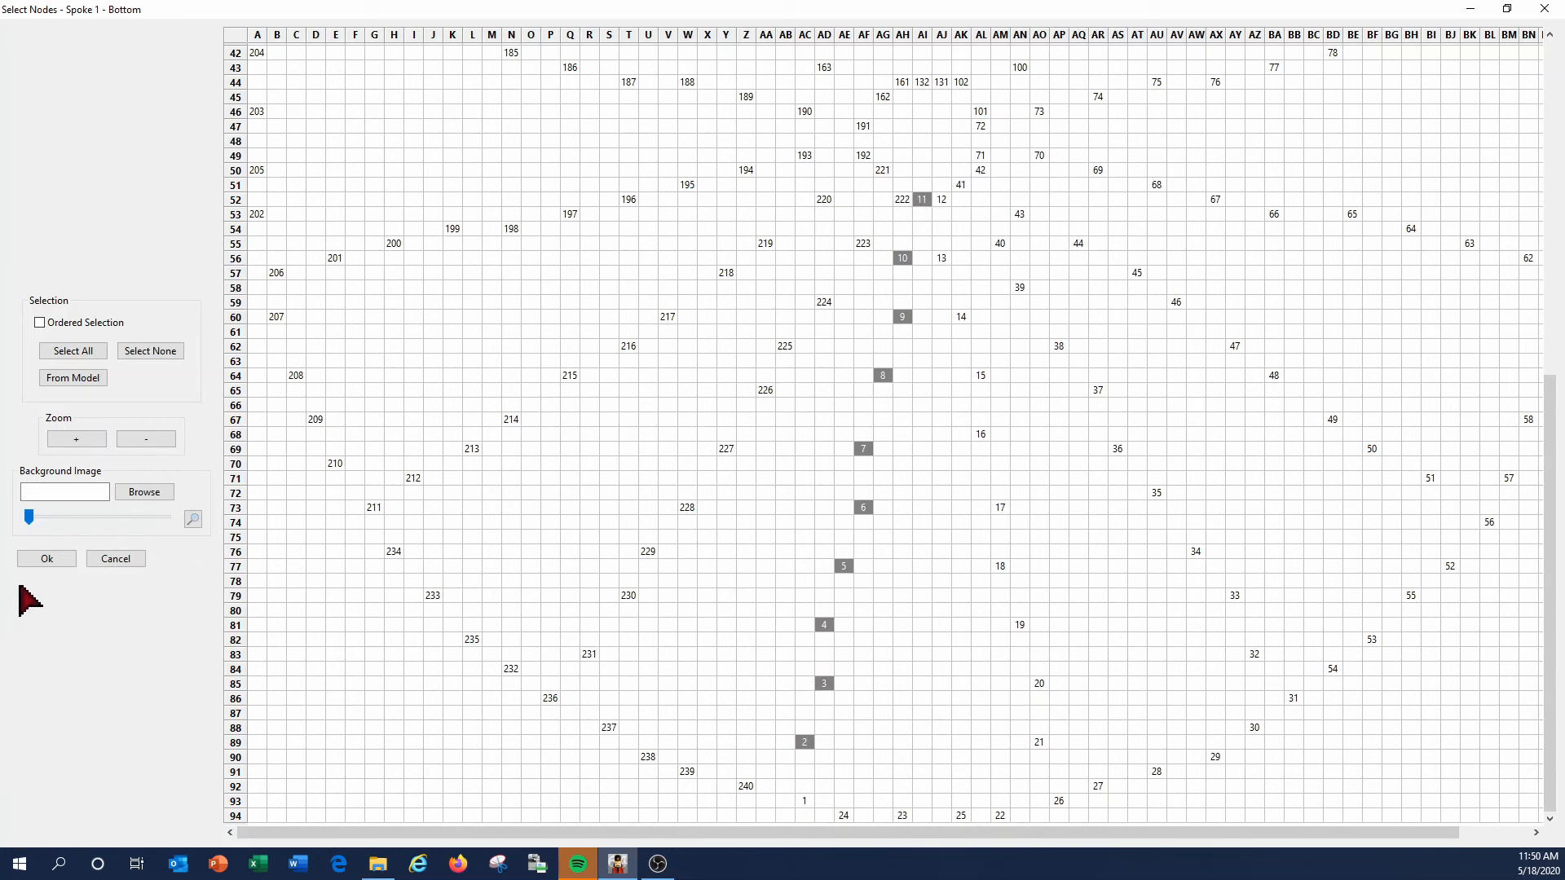
click(46, 558)
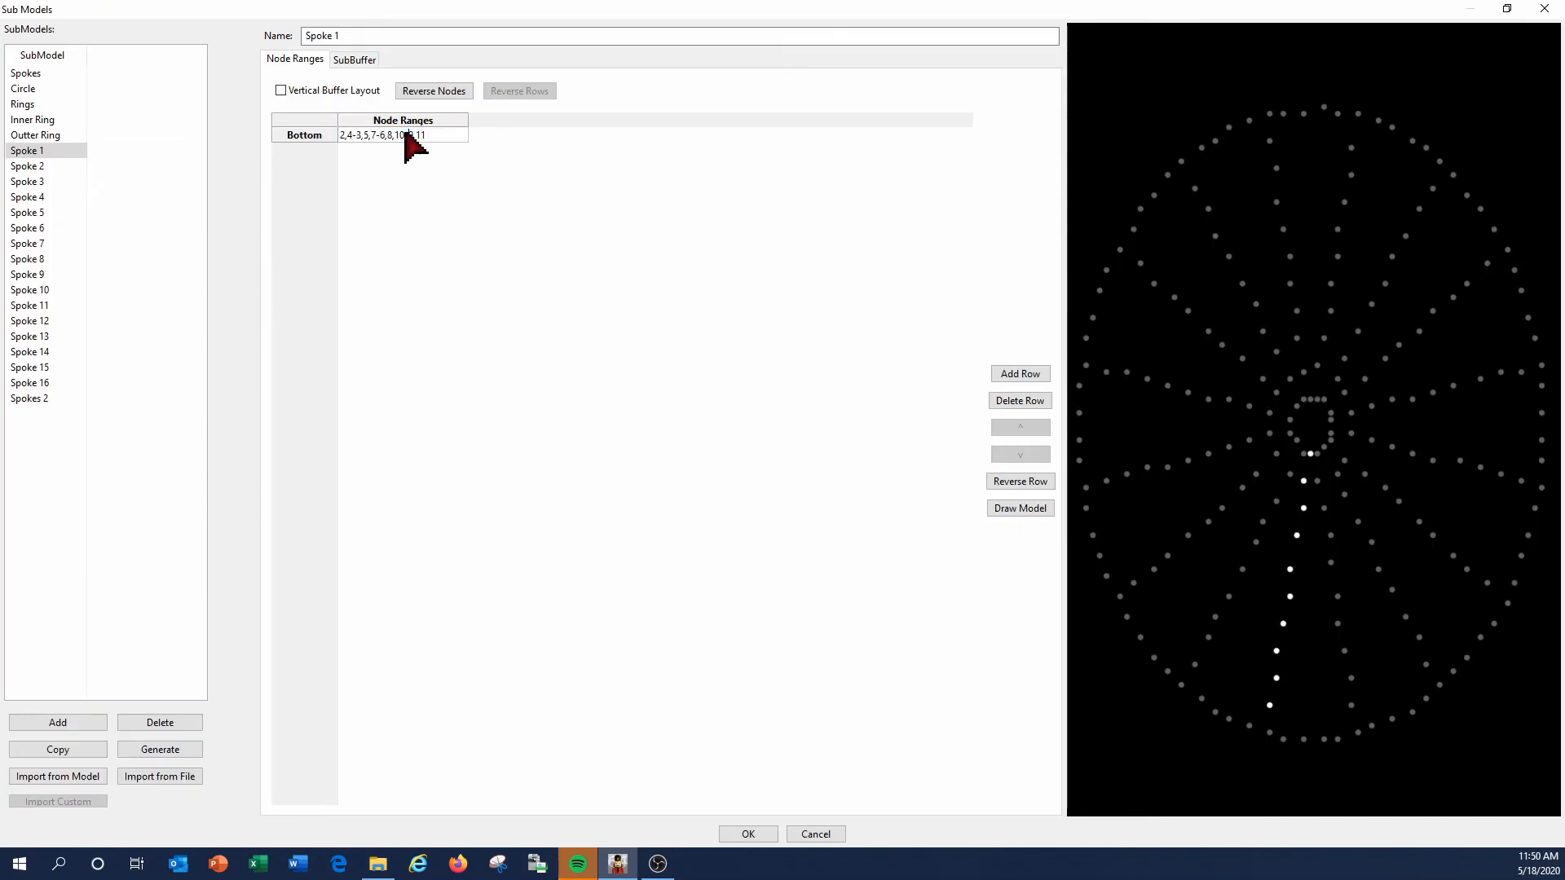
Set Spoke 1's node range to 11-2, accept the submodel changes and save the layout.
drag(437, 136, 325, 145)
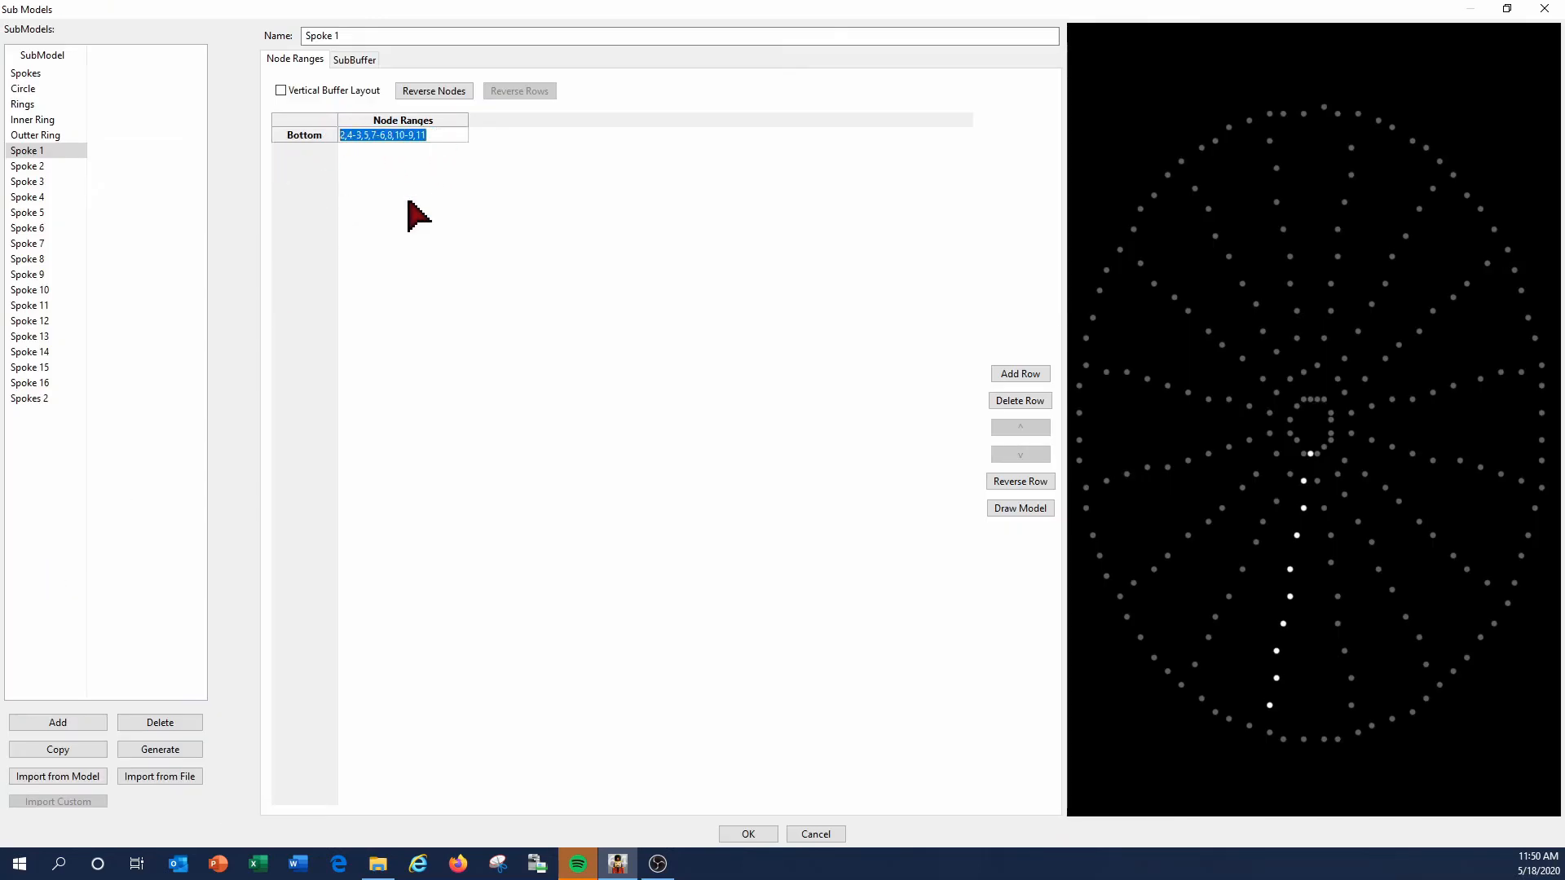
text(11-2)
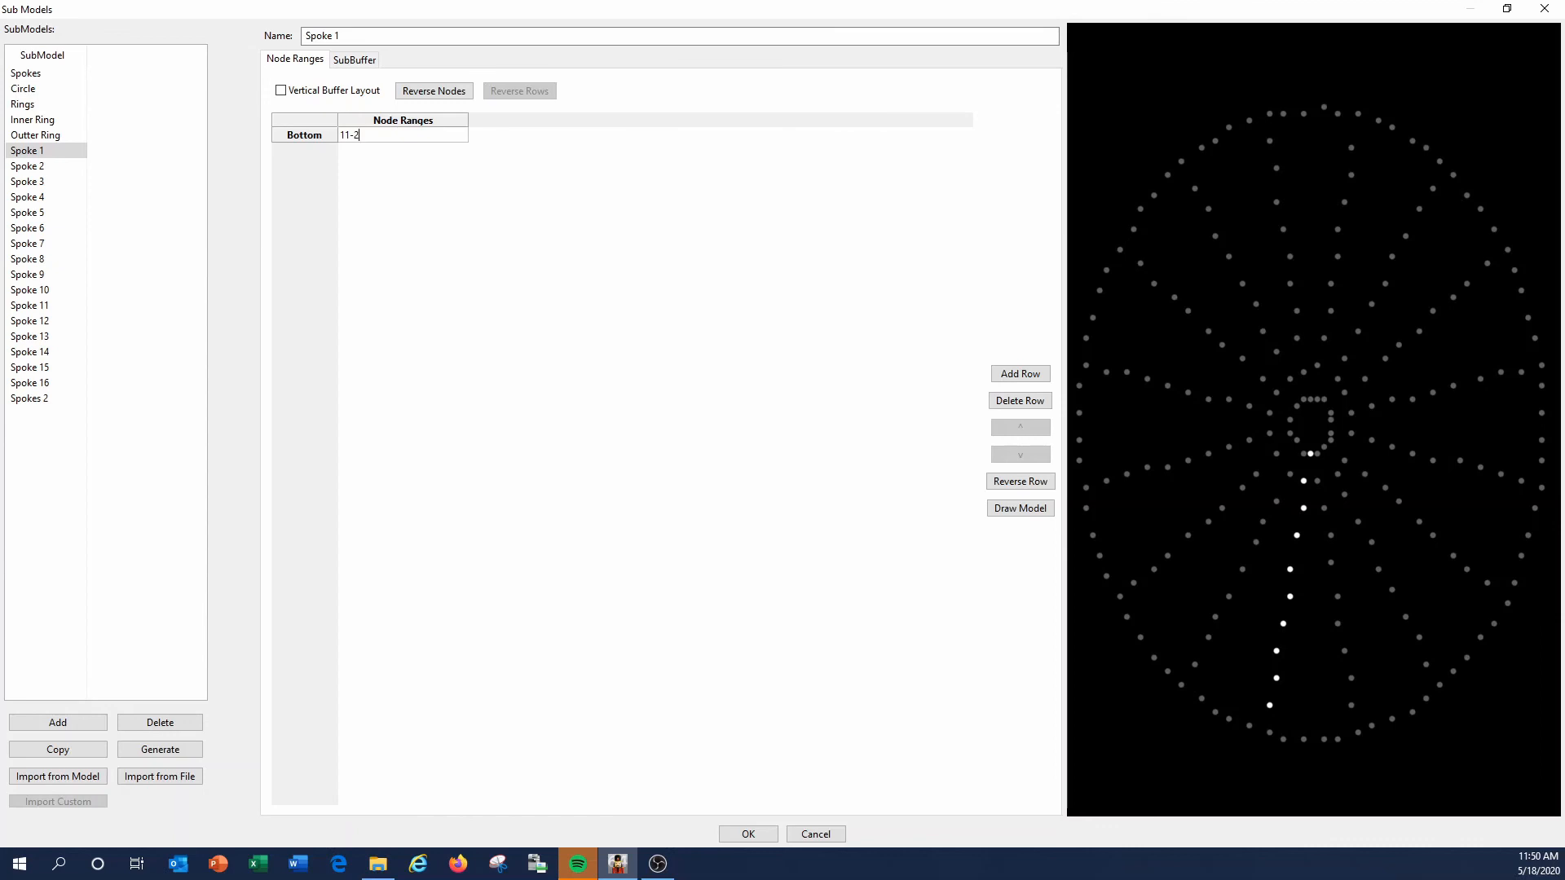
click(291, 188)
click(32, 153)
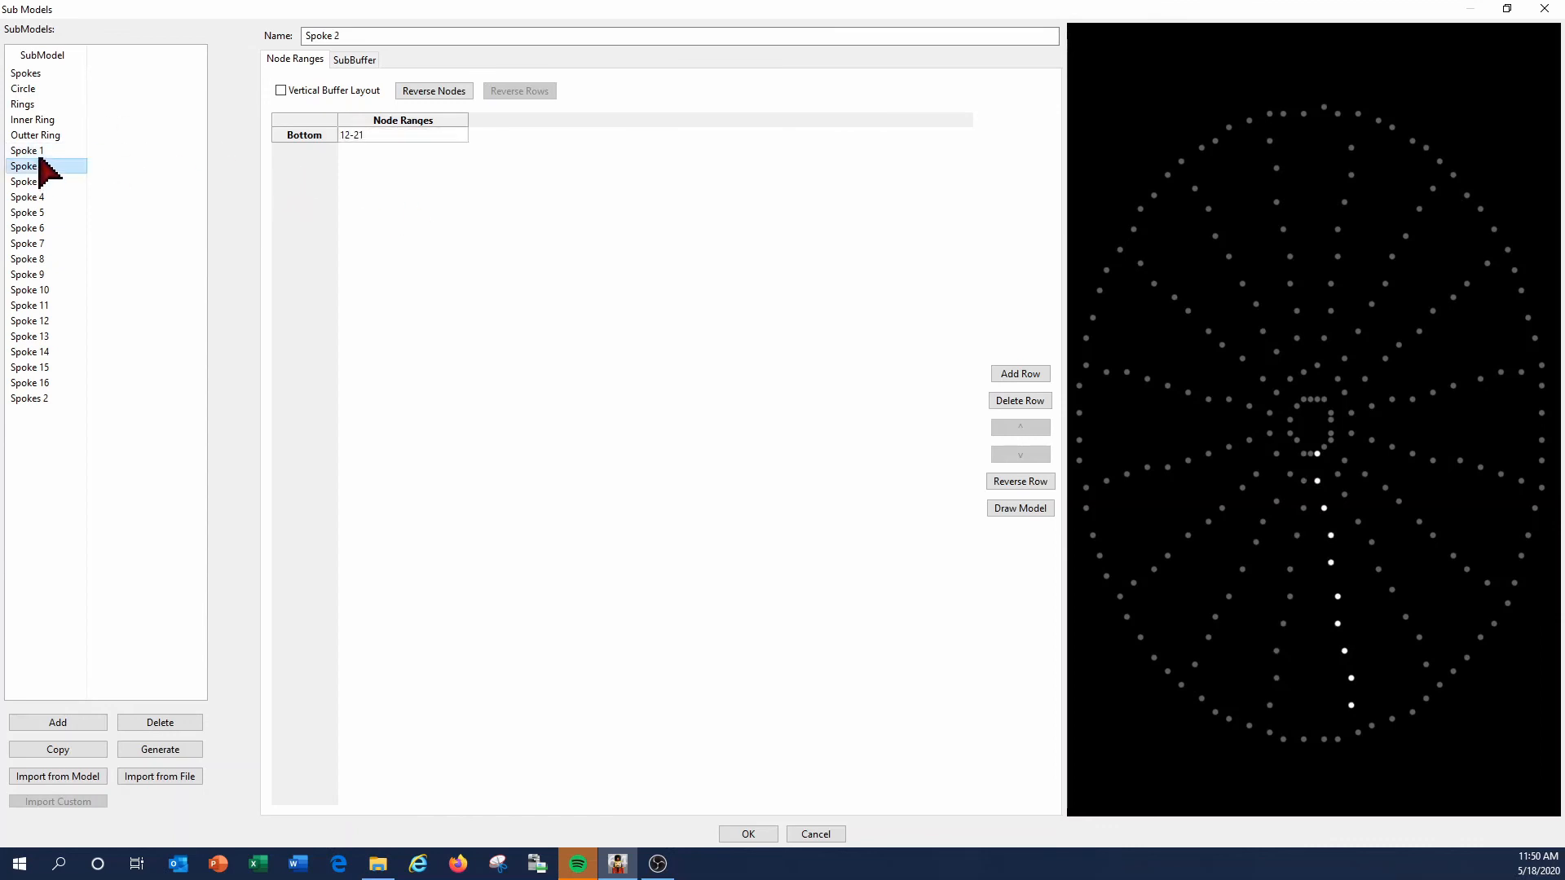
click(747, 834)
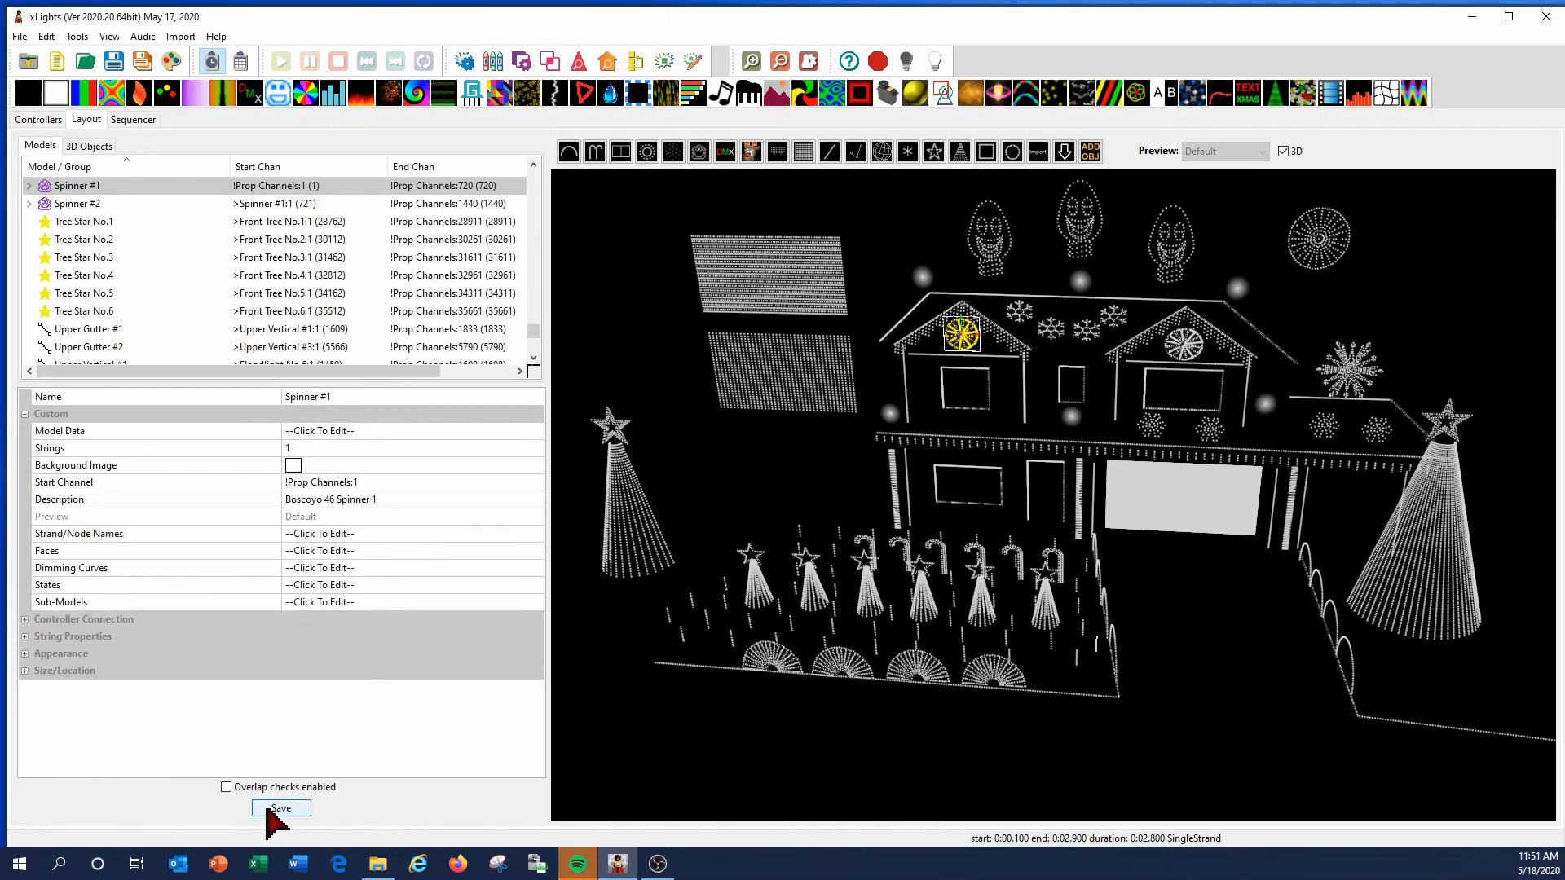
click(269, 809)
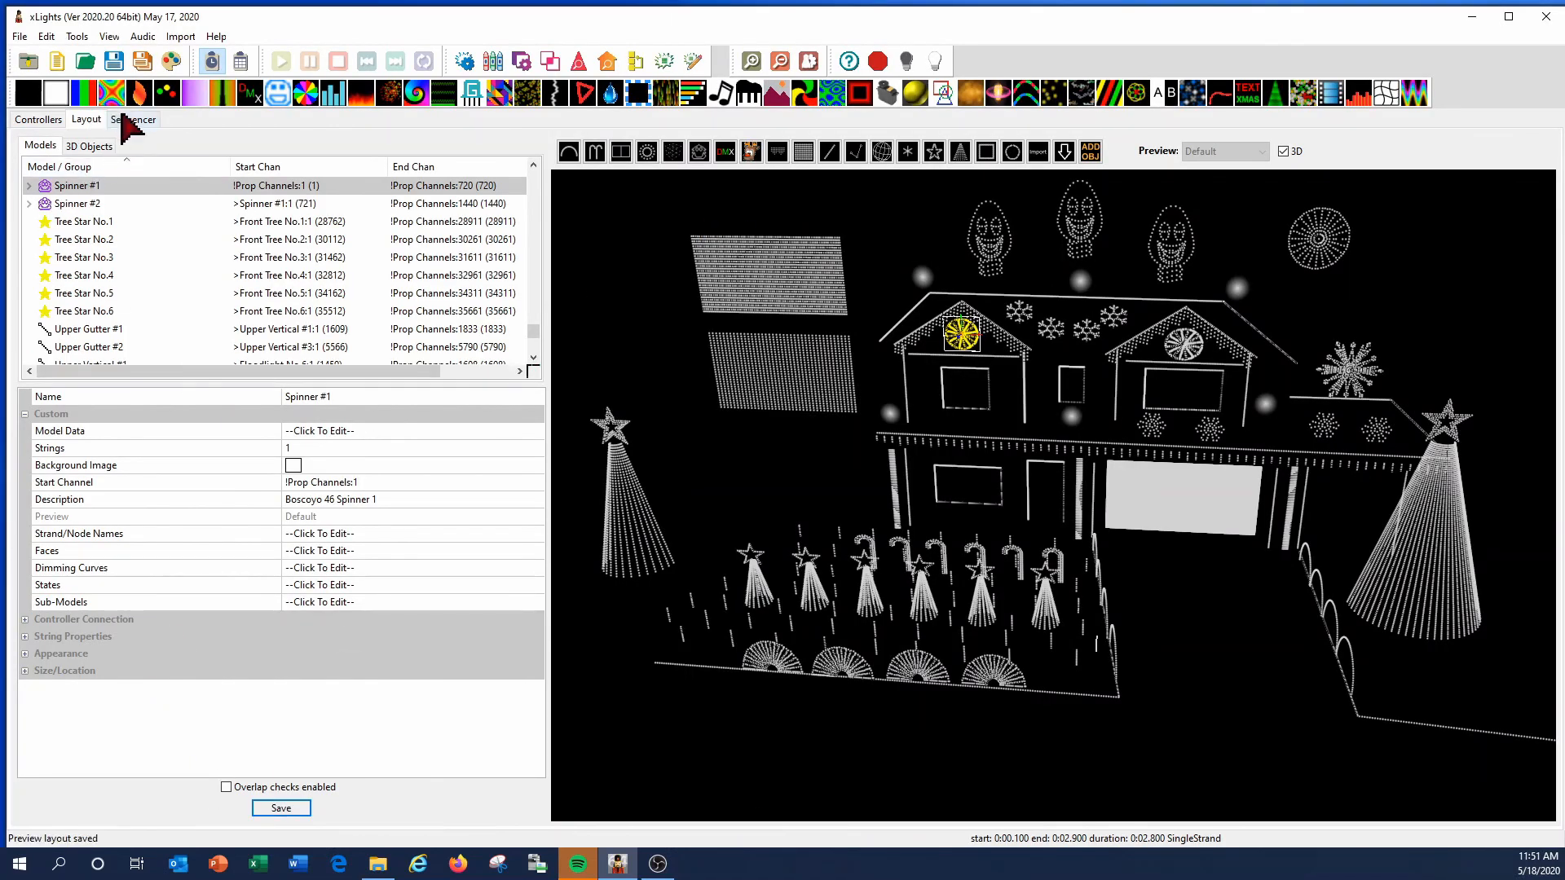
Return to the sequence and preview the effect on the 000 - Spinner Spokes group.
click(127, 119)
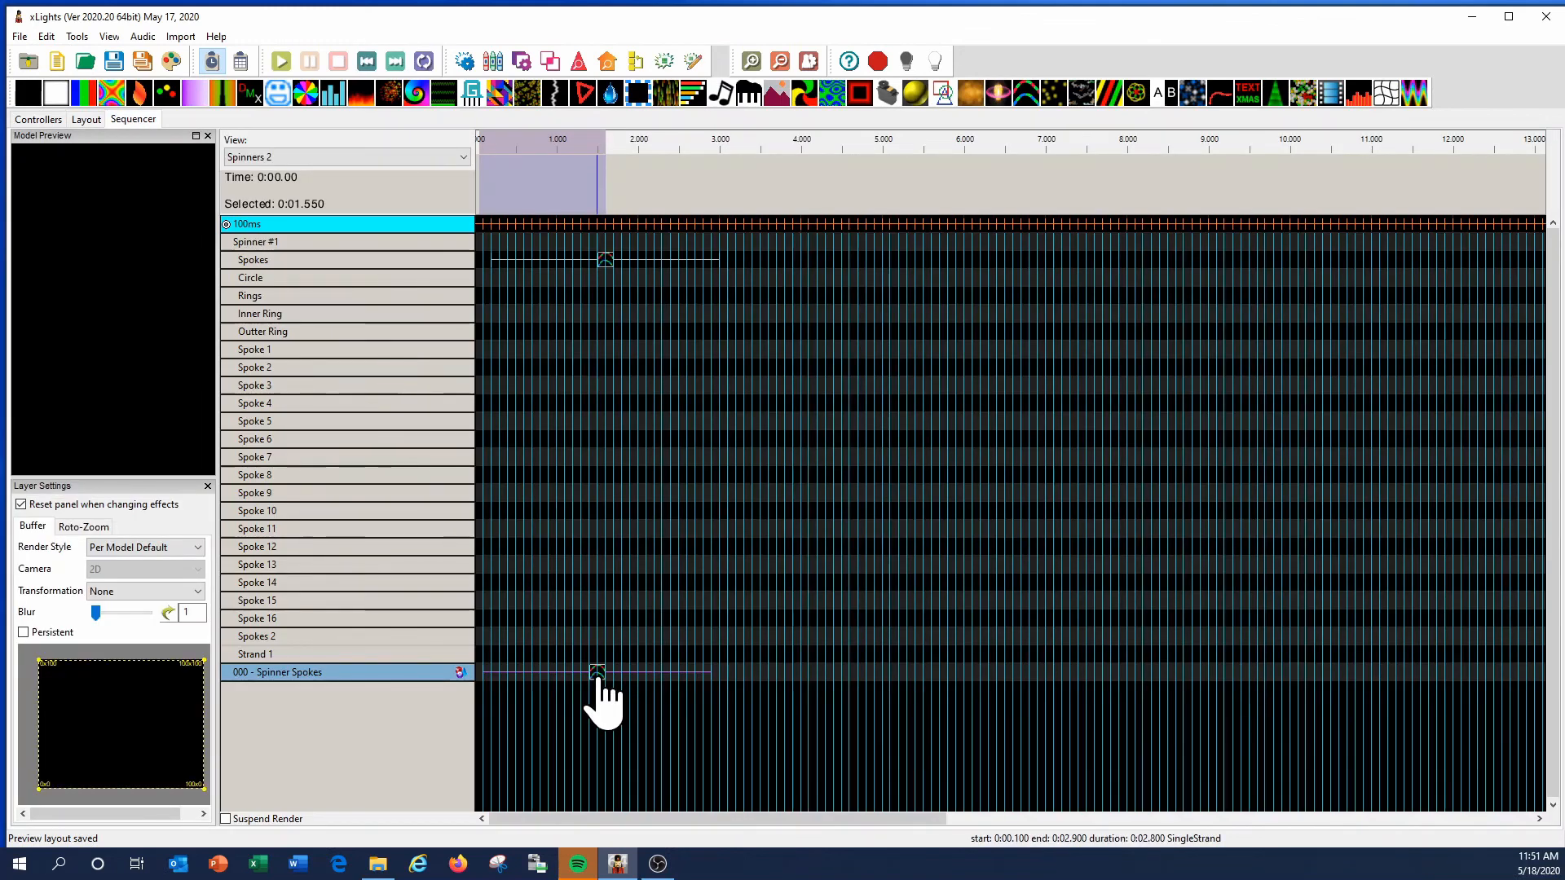
click(598, 673)
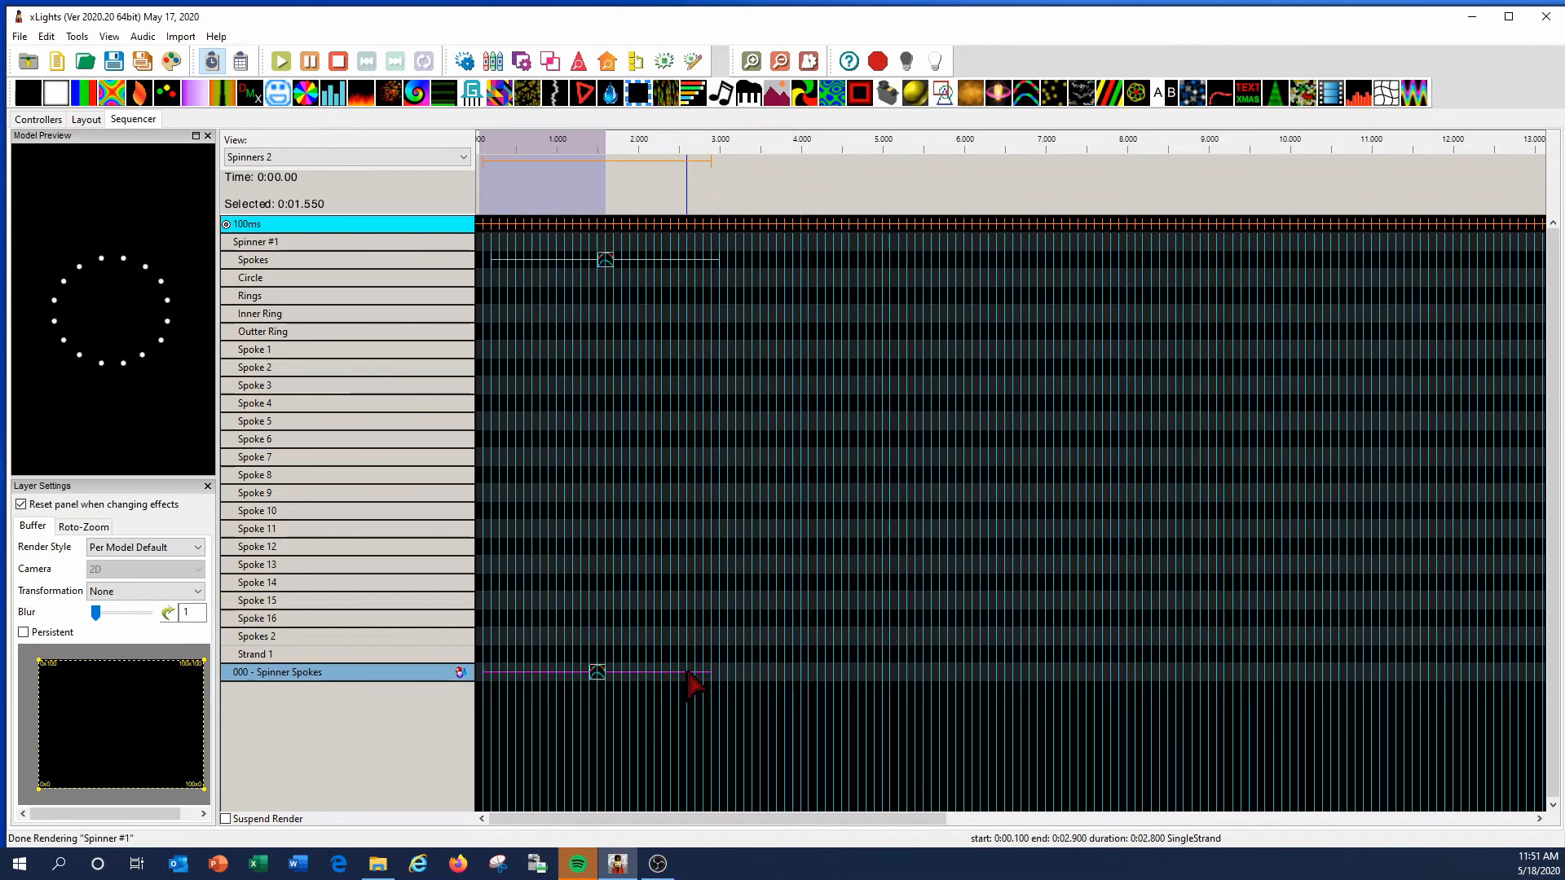
Review the Tips, Arms and Center submodels of Snowflake Indv #1 in the layout, and close them without changes.
click(86, 121)
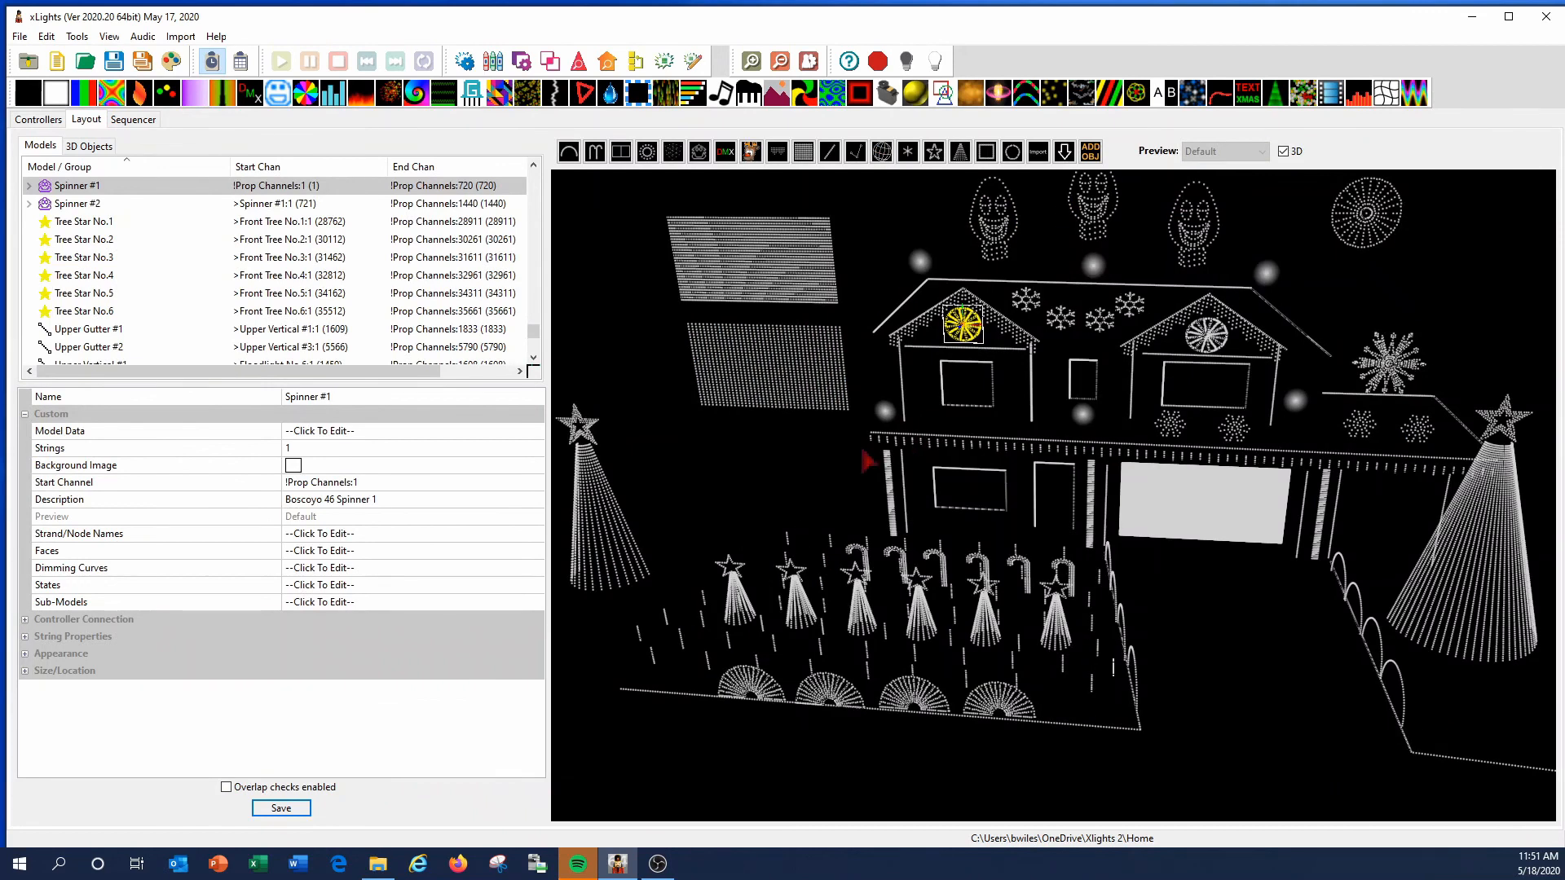
drag(816, 455, 822, 460)
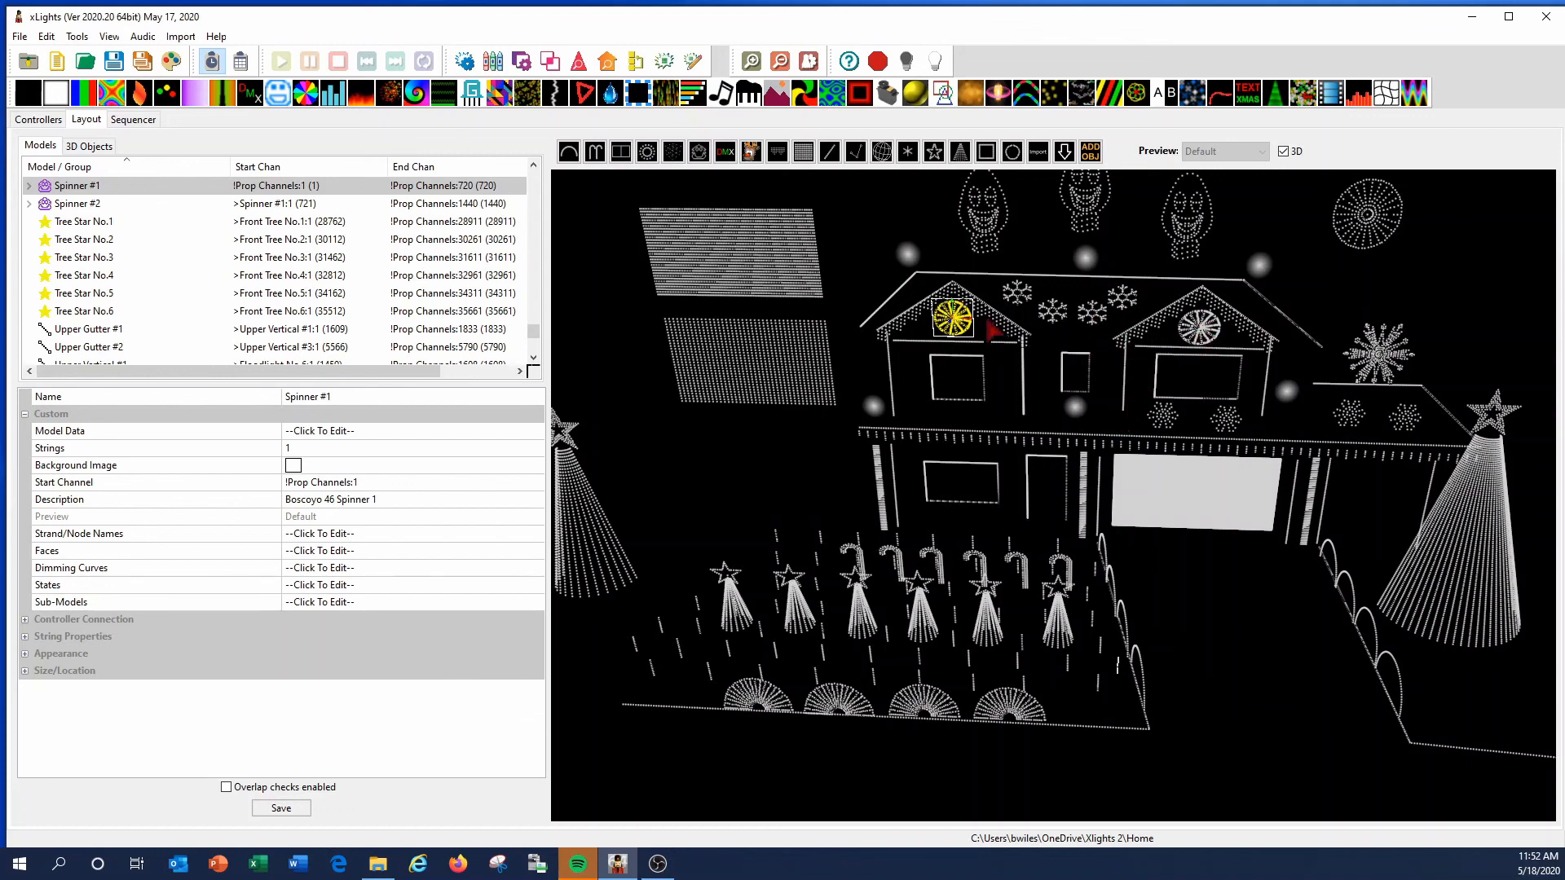
click(1016, 294)
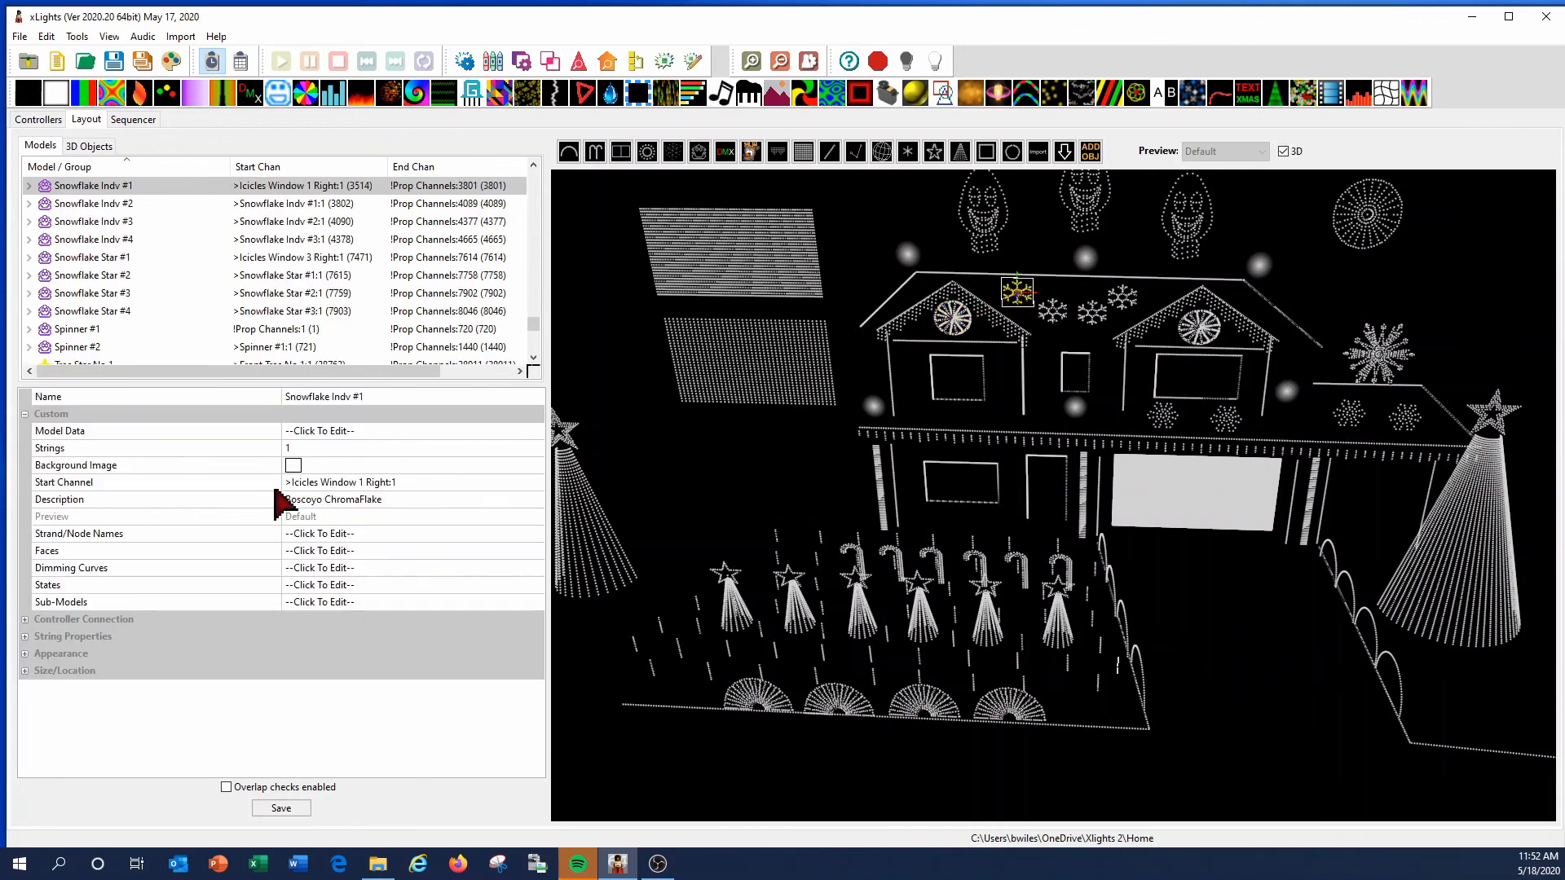
click(505, 606)
click(535, 603)
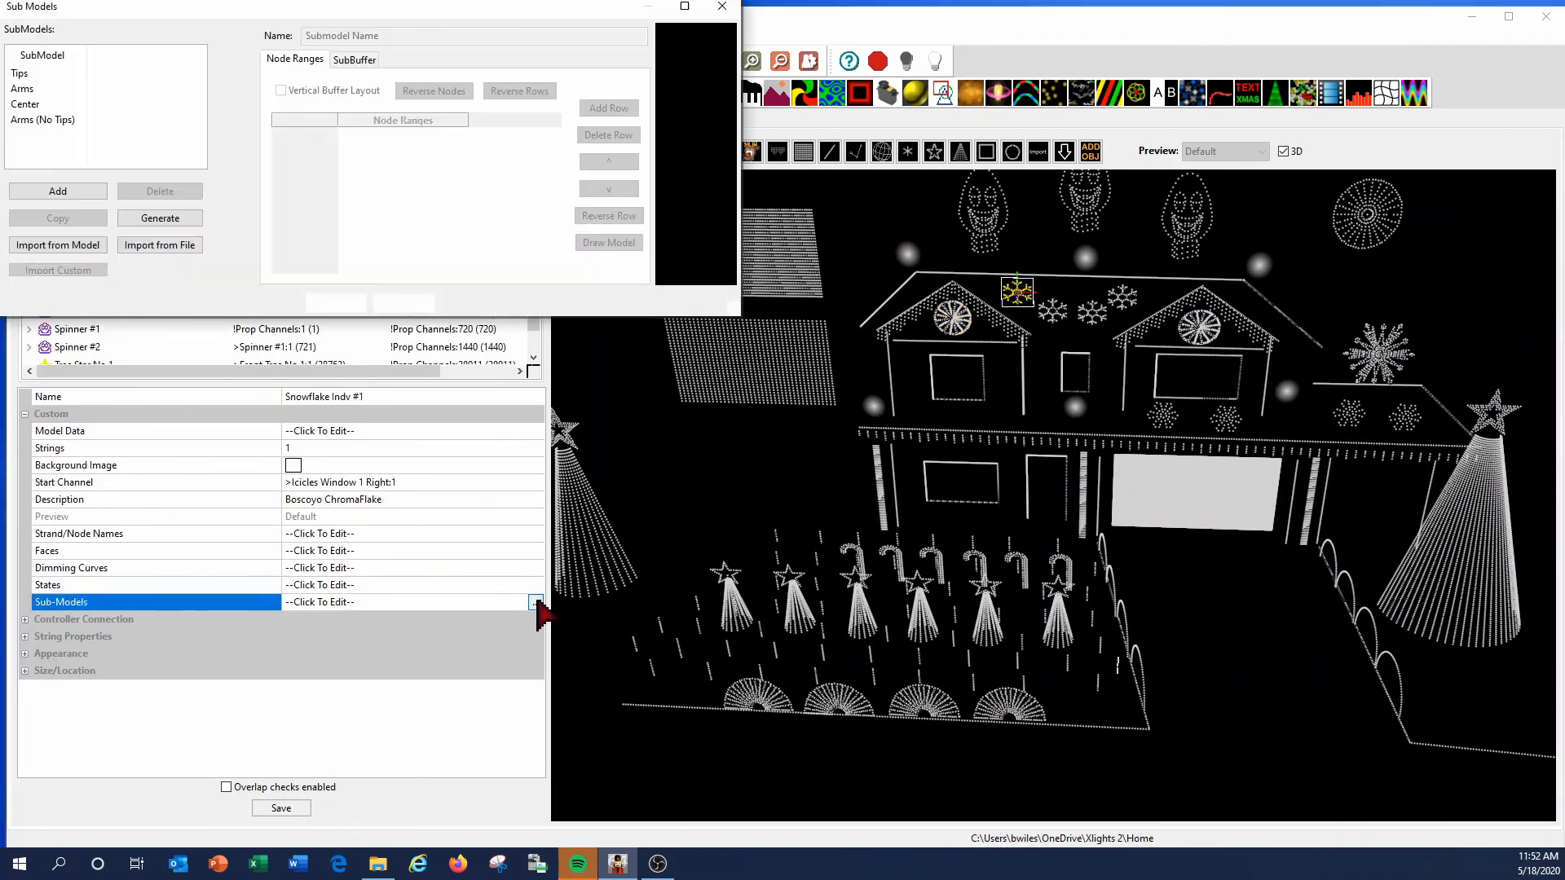
click(685, 7)
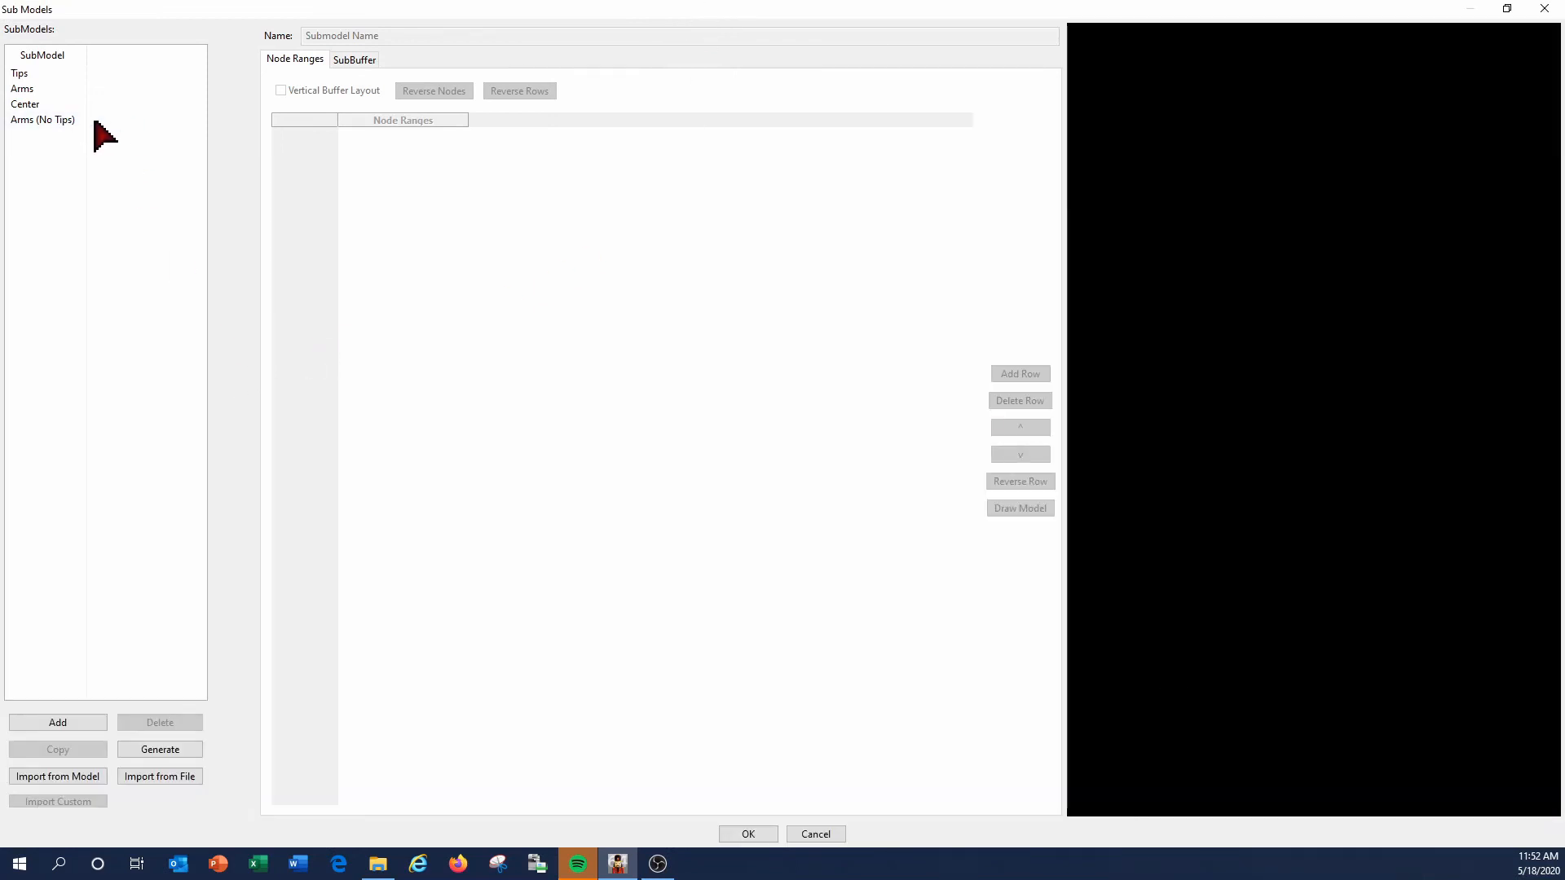
click(24, 73)
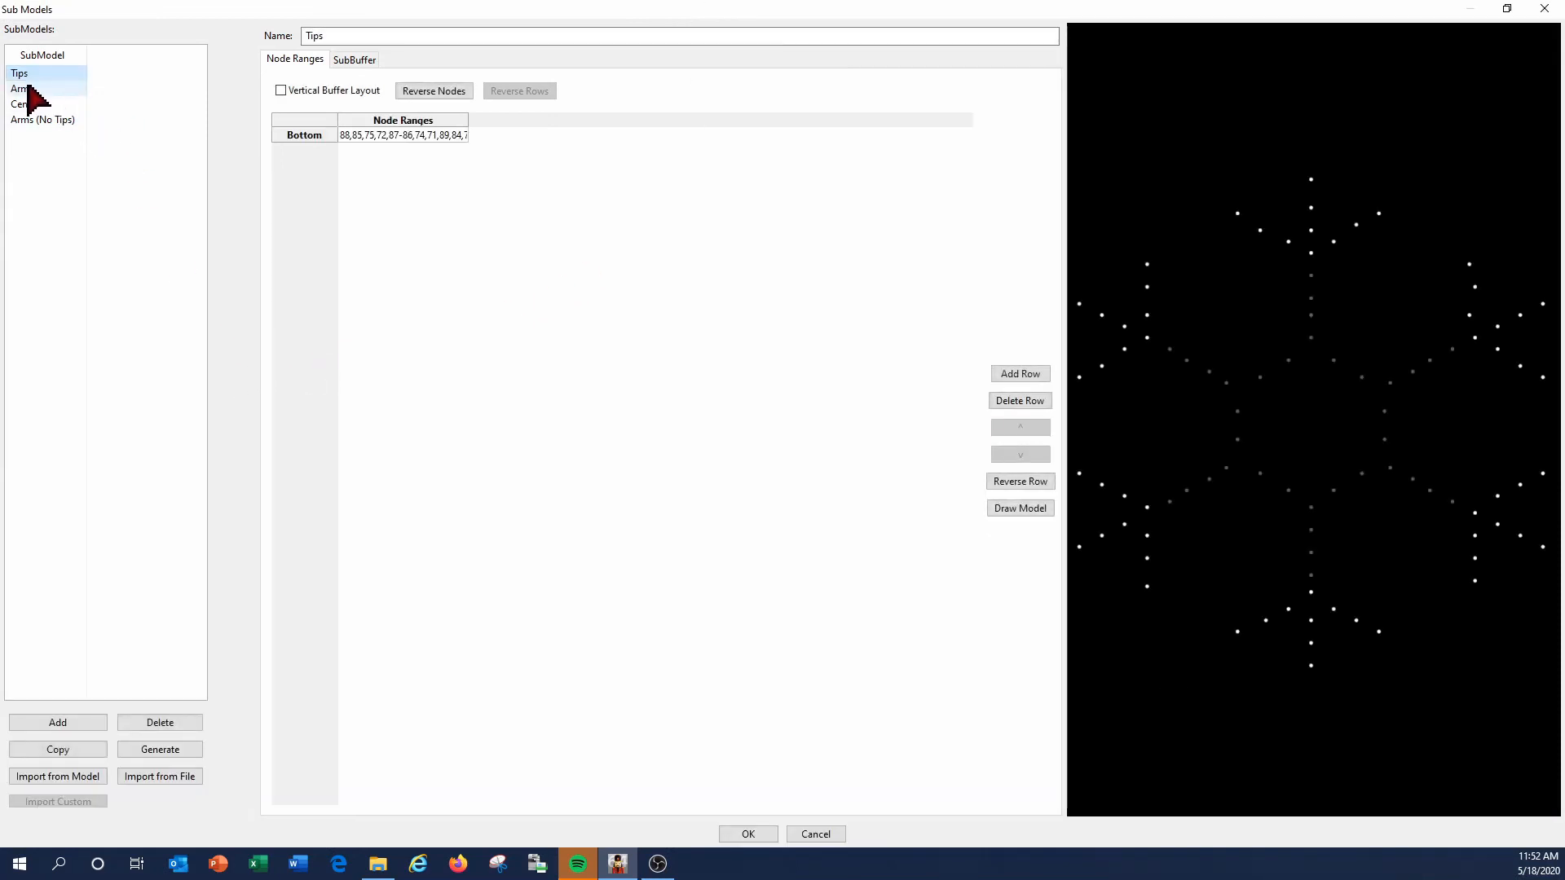
click(24, 89)
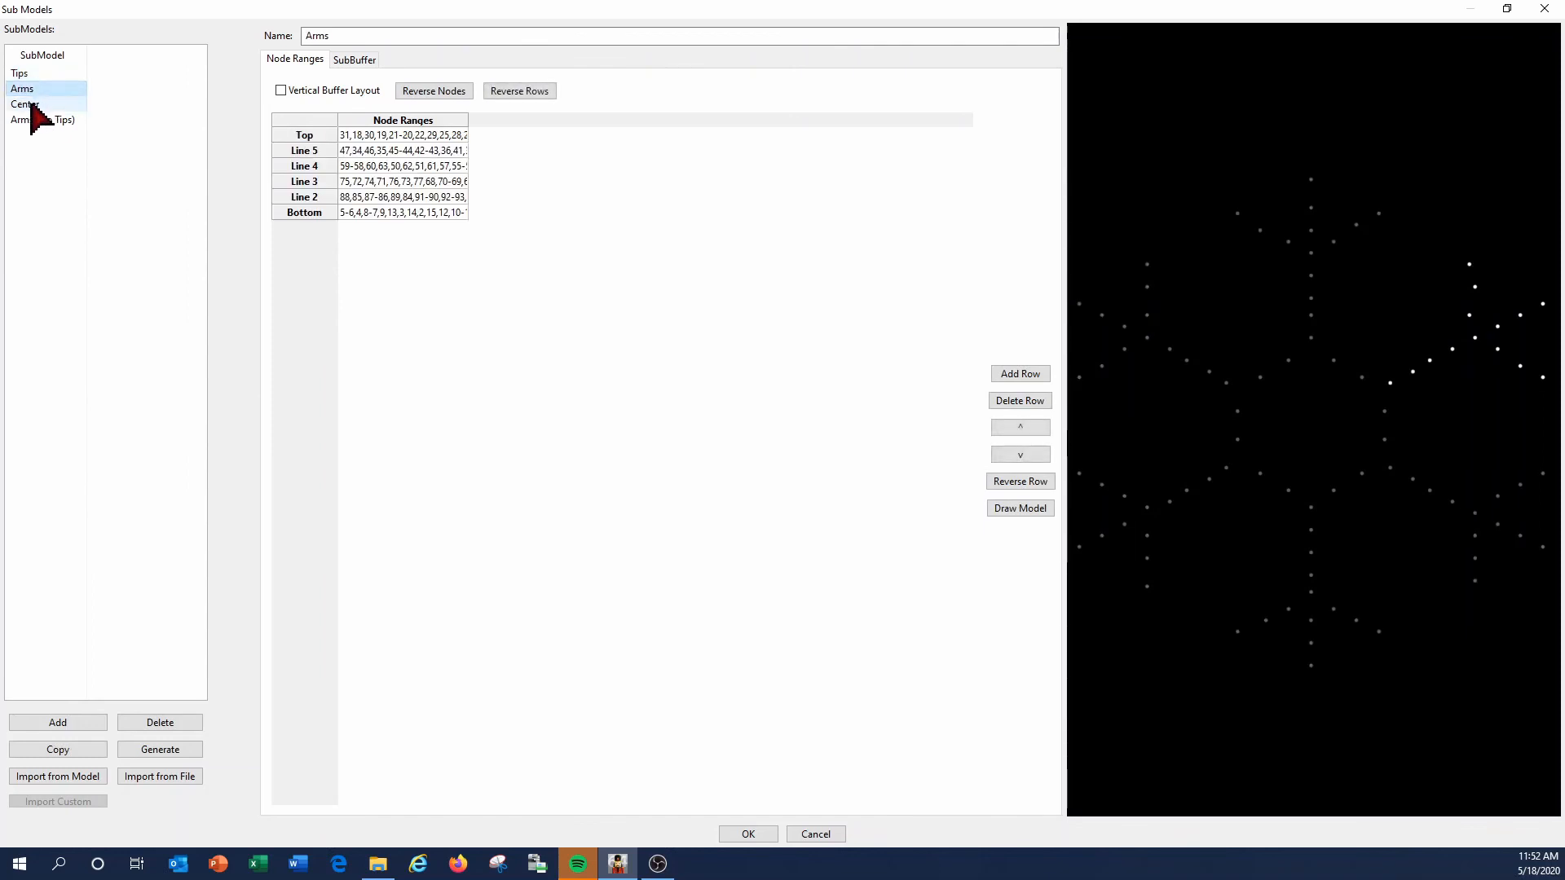
click(31, 104)
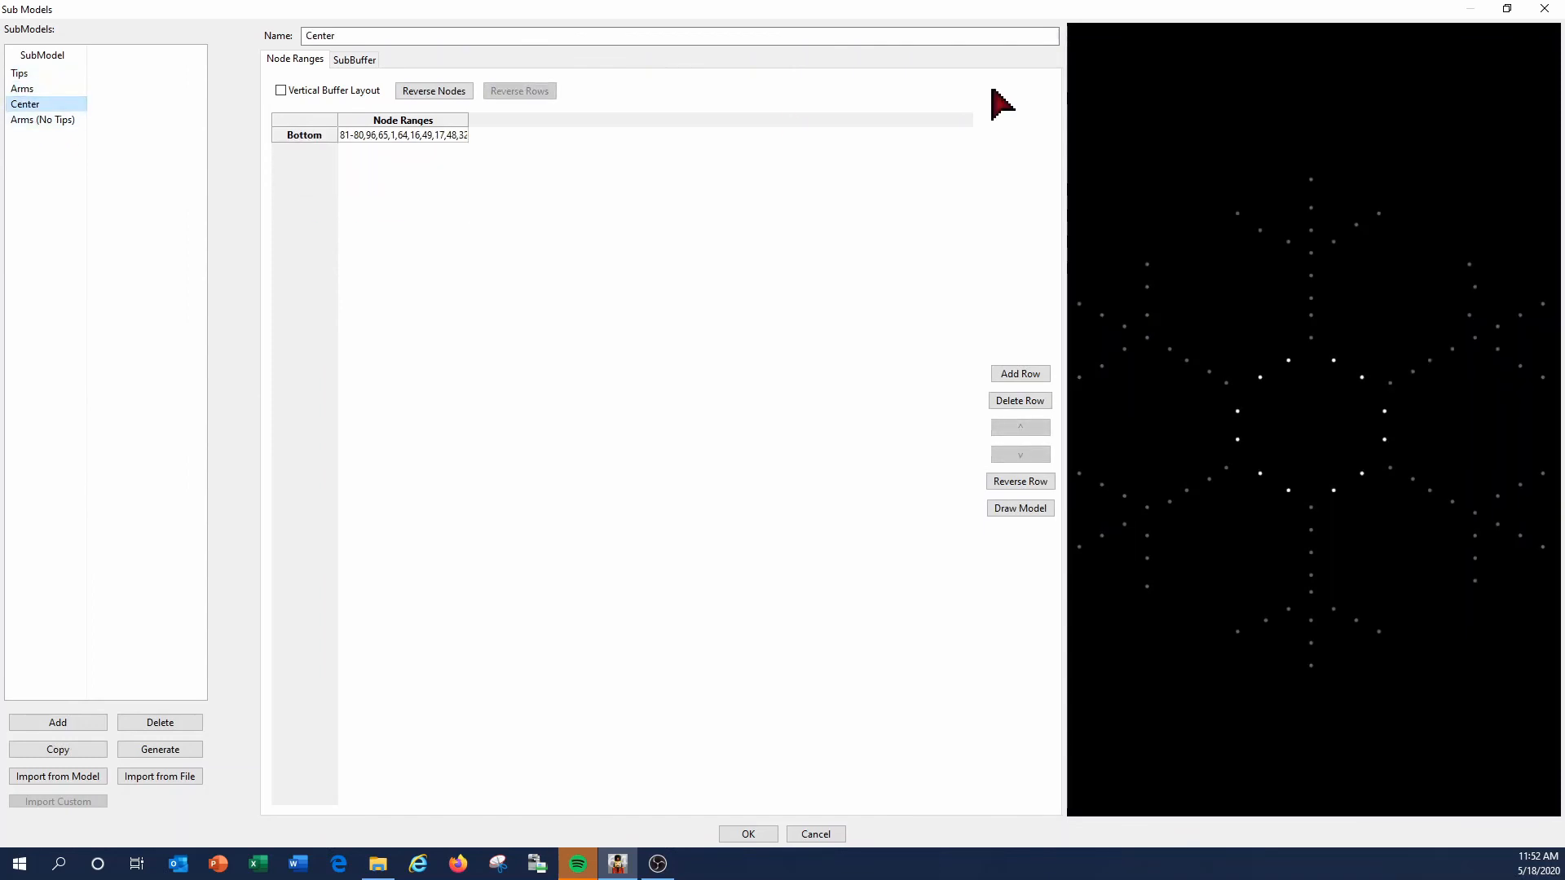
click(1544, 8)
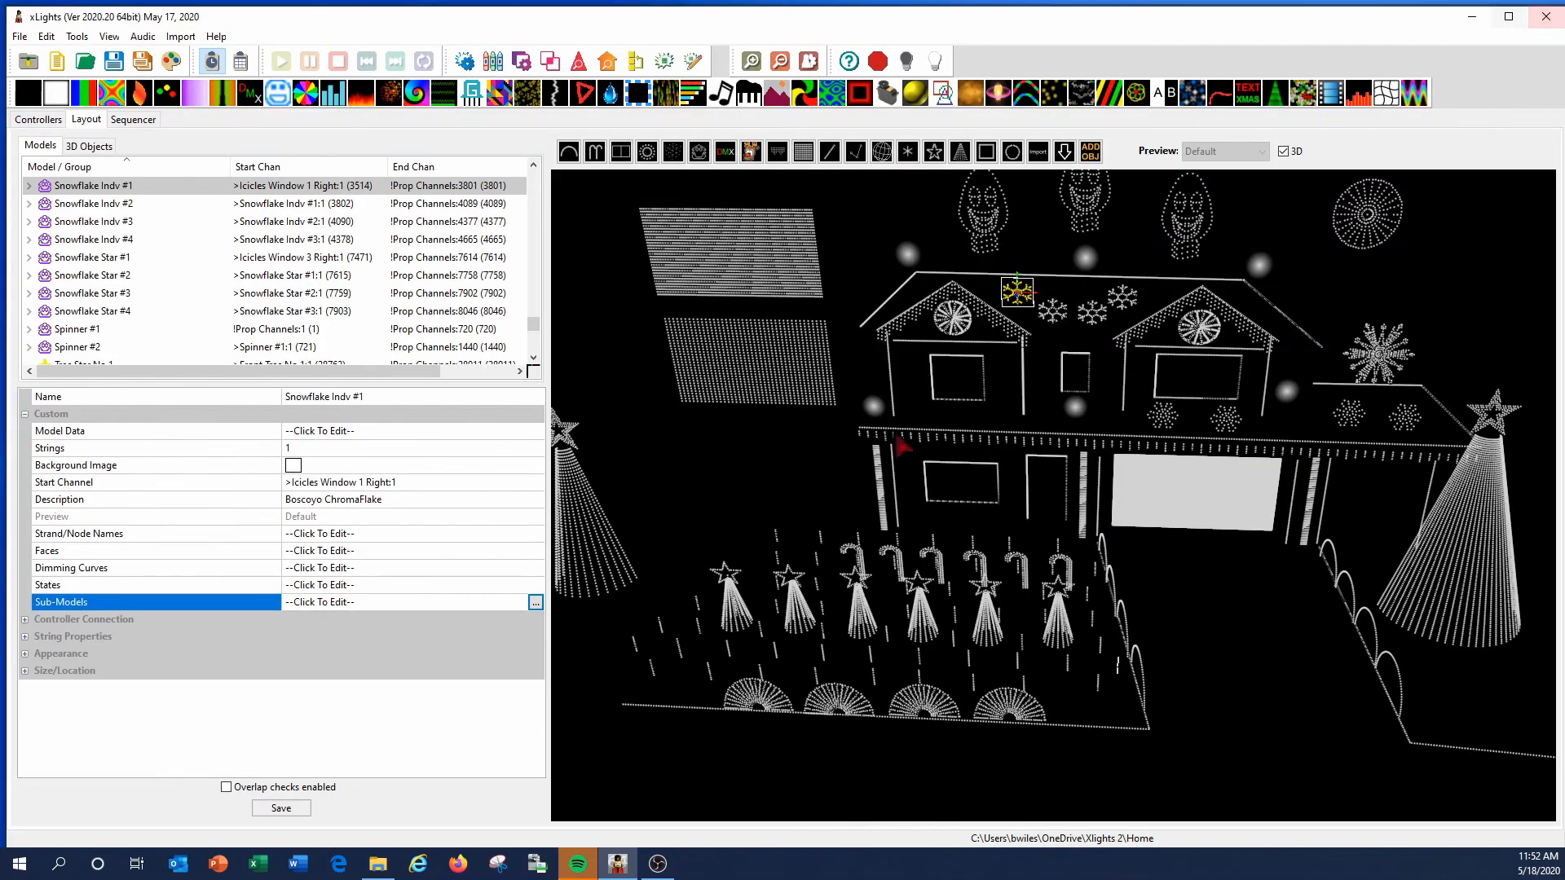